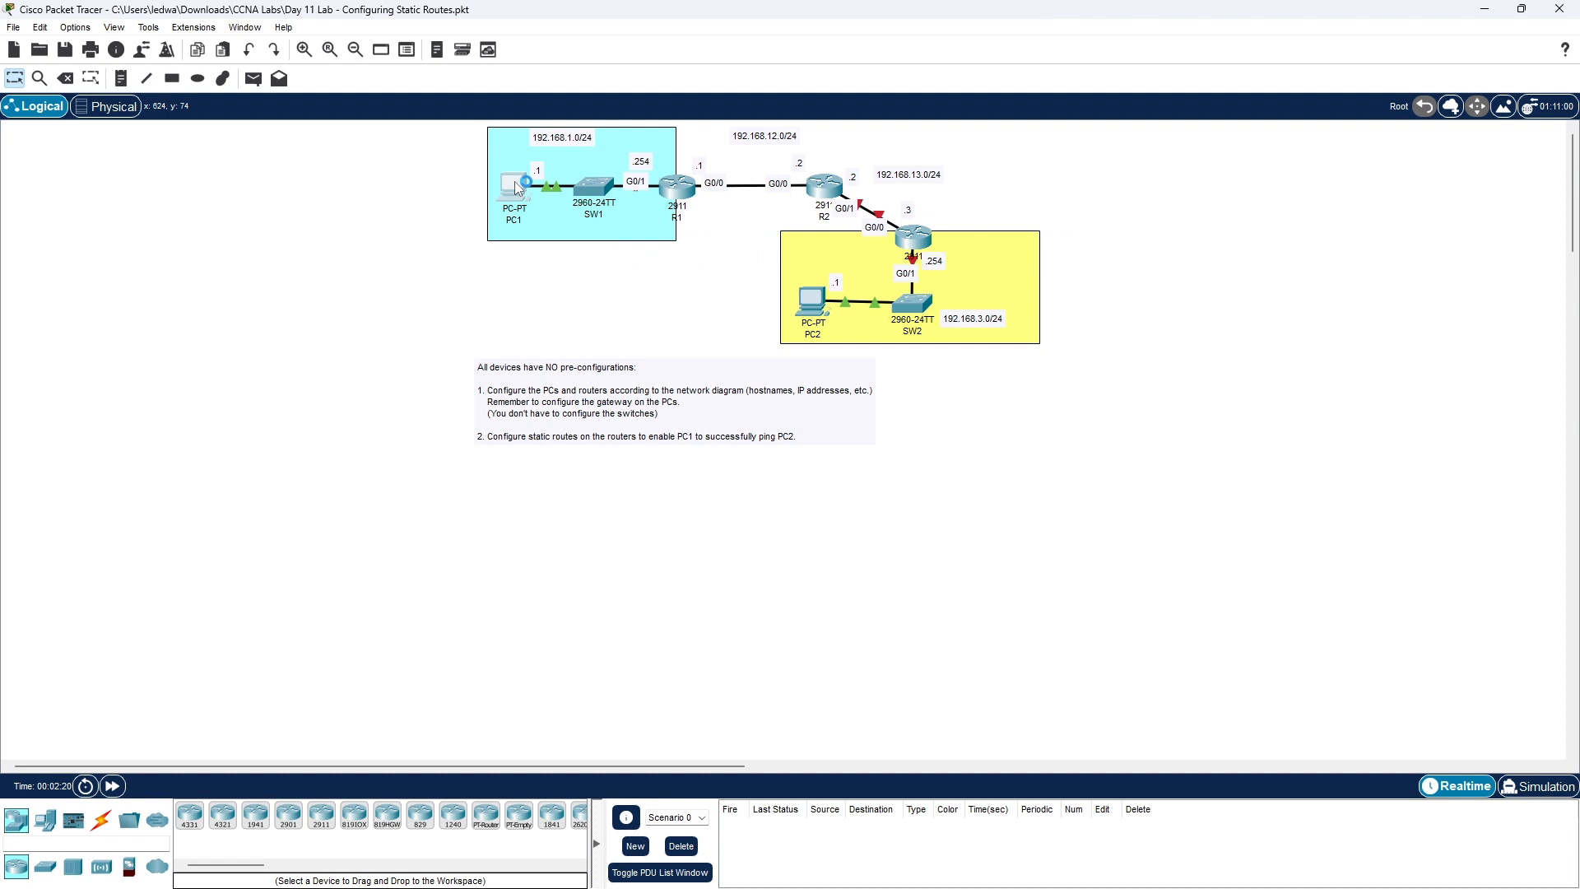
- Open PC1's Config tab and select its FastEthernet0 interface to edit the IPv4 address
left_click(515, 183)
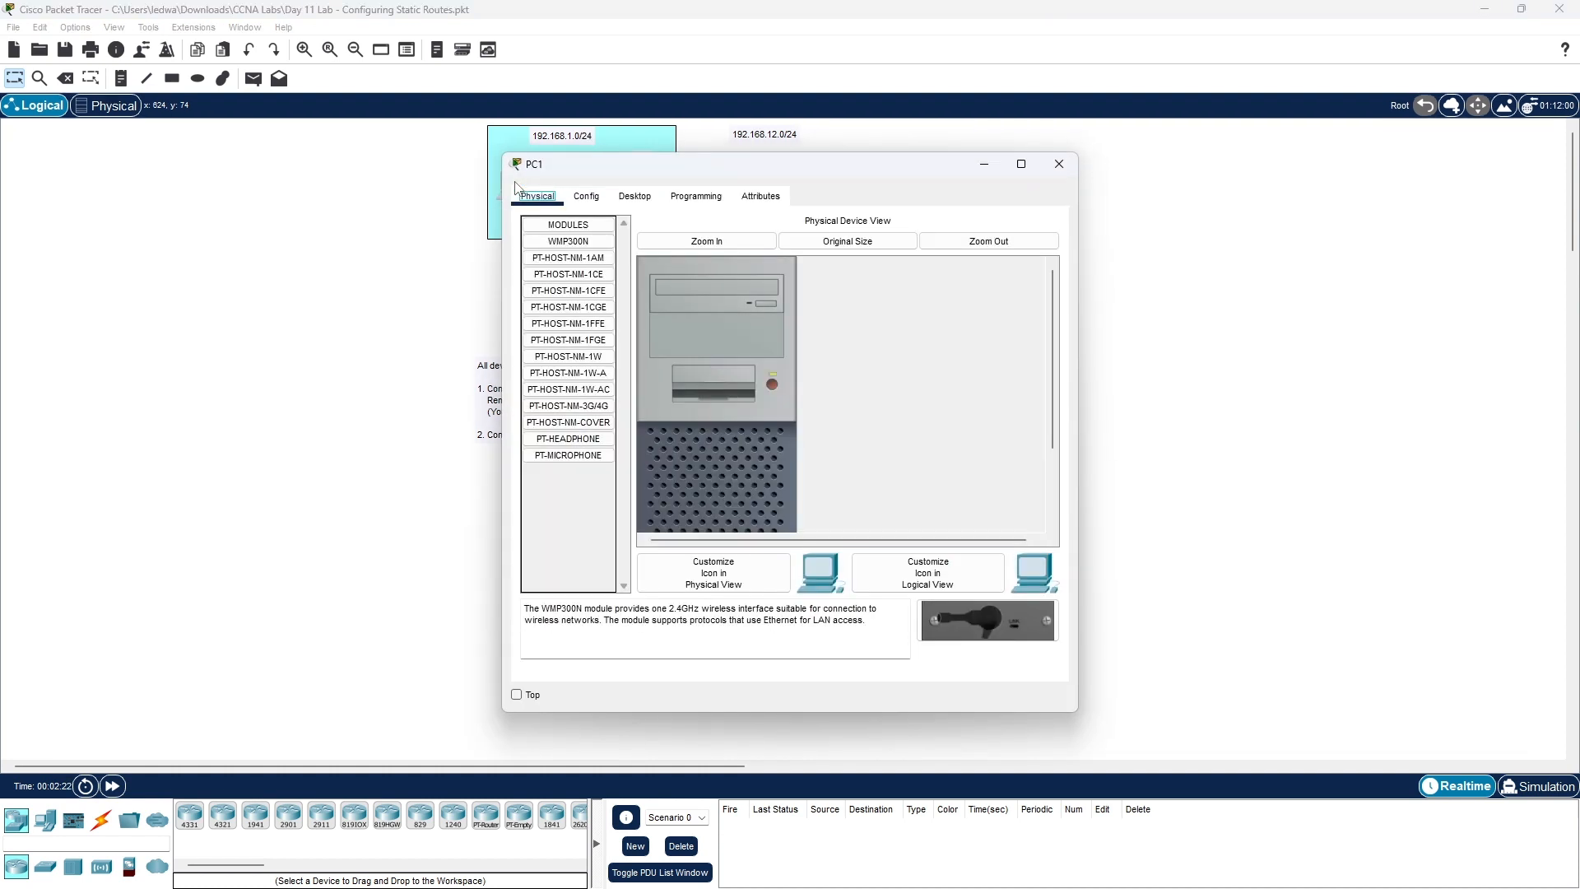
left_click_drag(797, 165, 1055, 160)
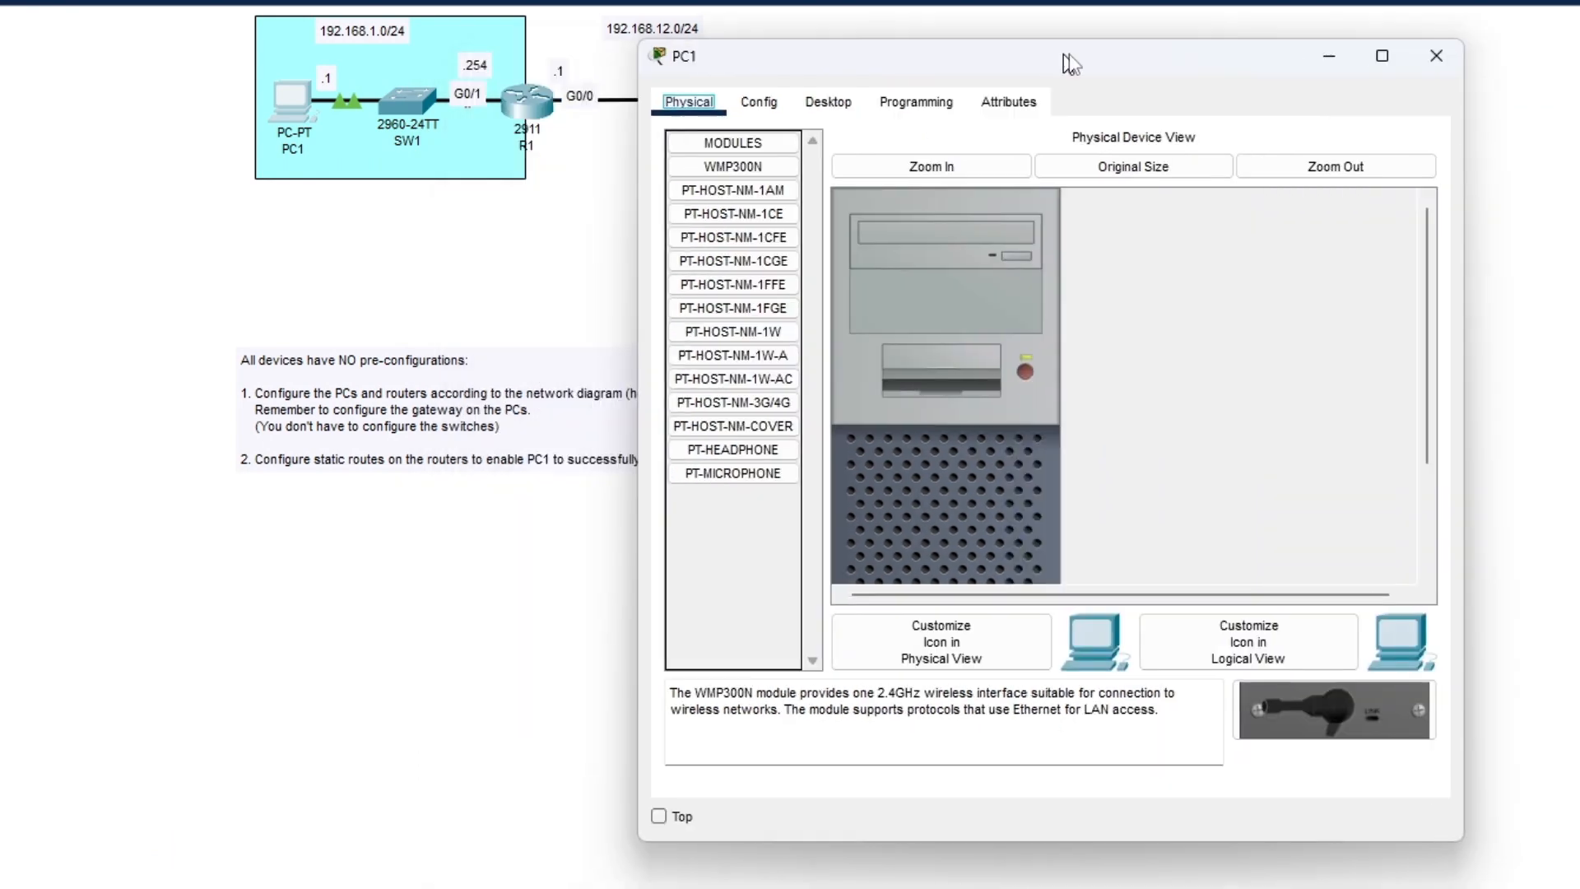
left_click_drag(1069, 63, 1136, 61)
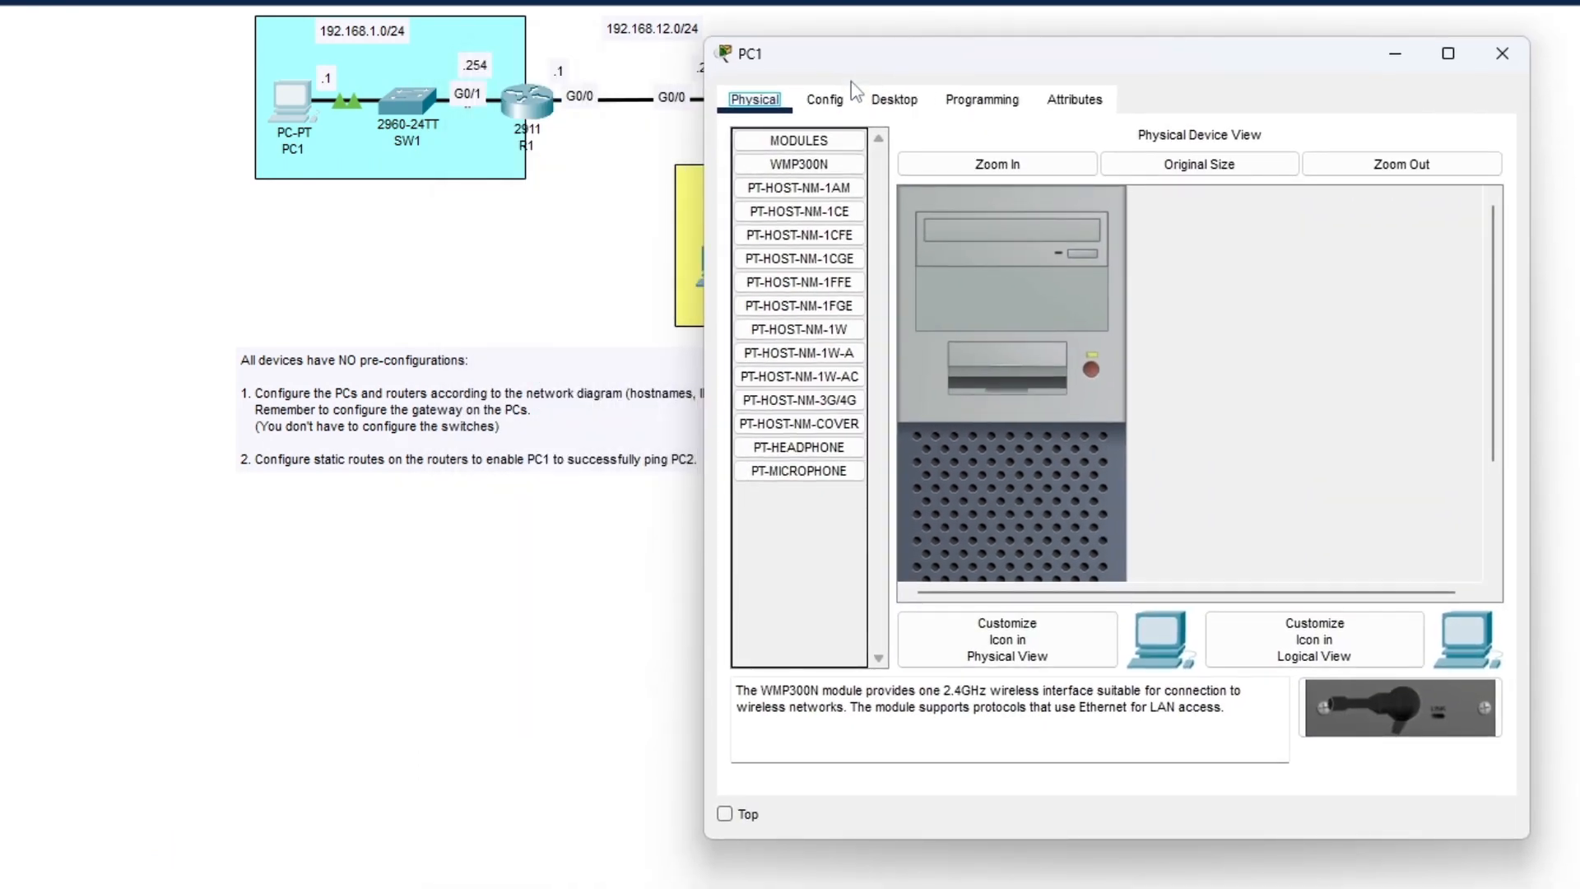
left_click(825, 99)
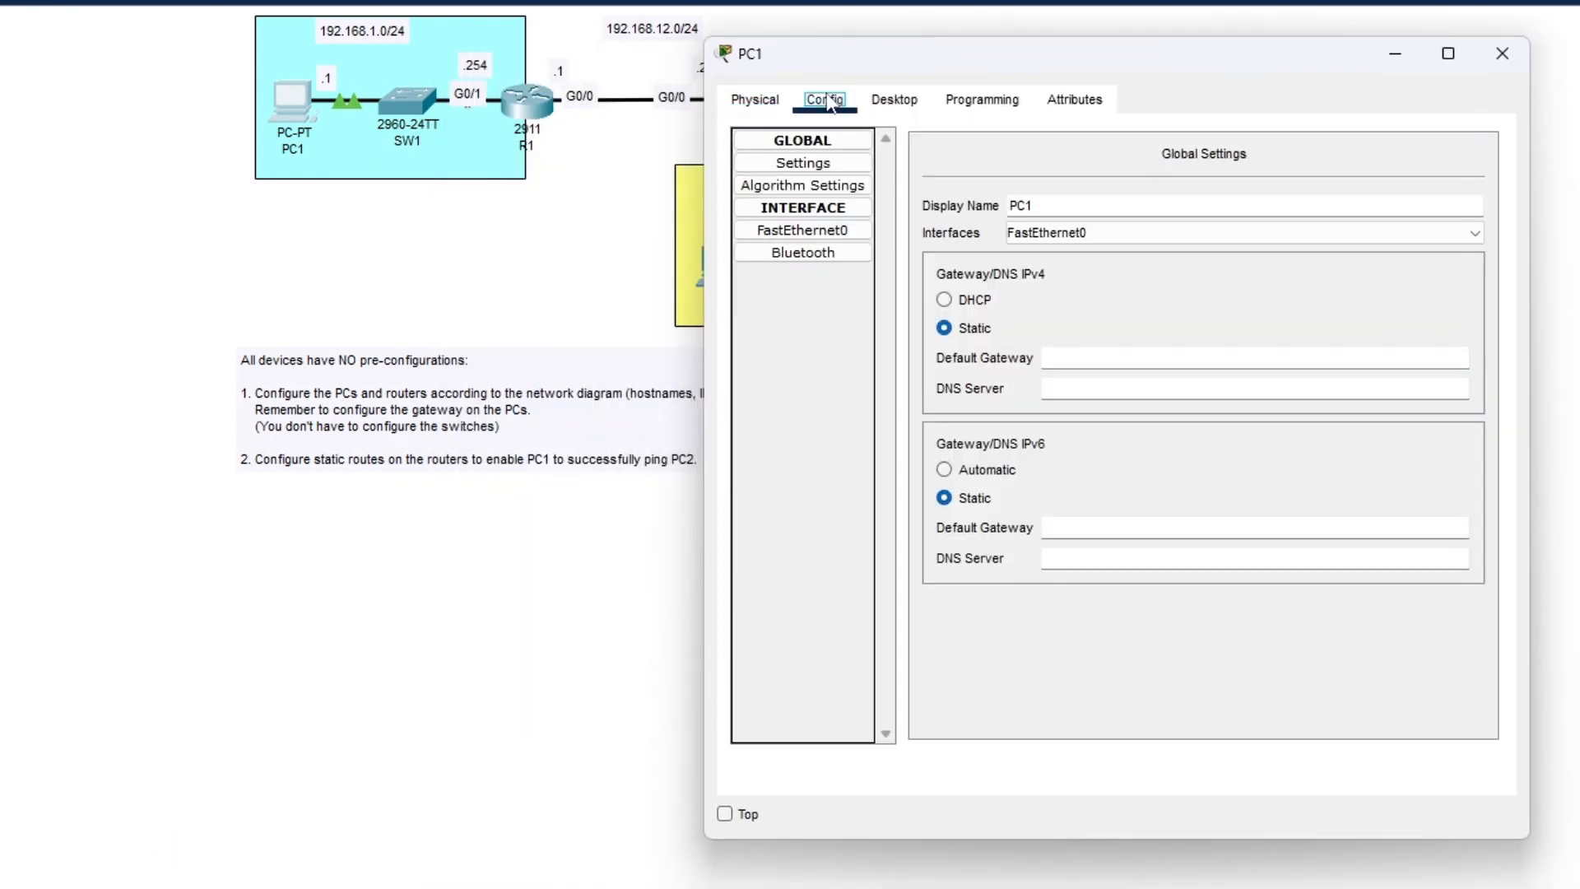
left_click(783, 231)
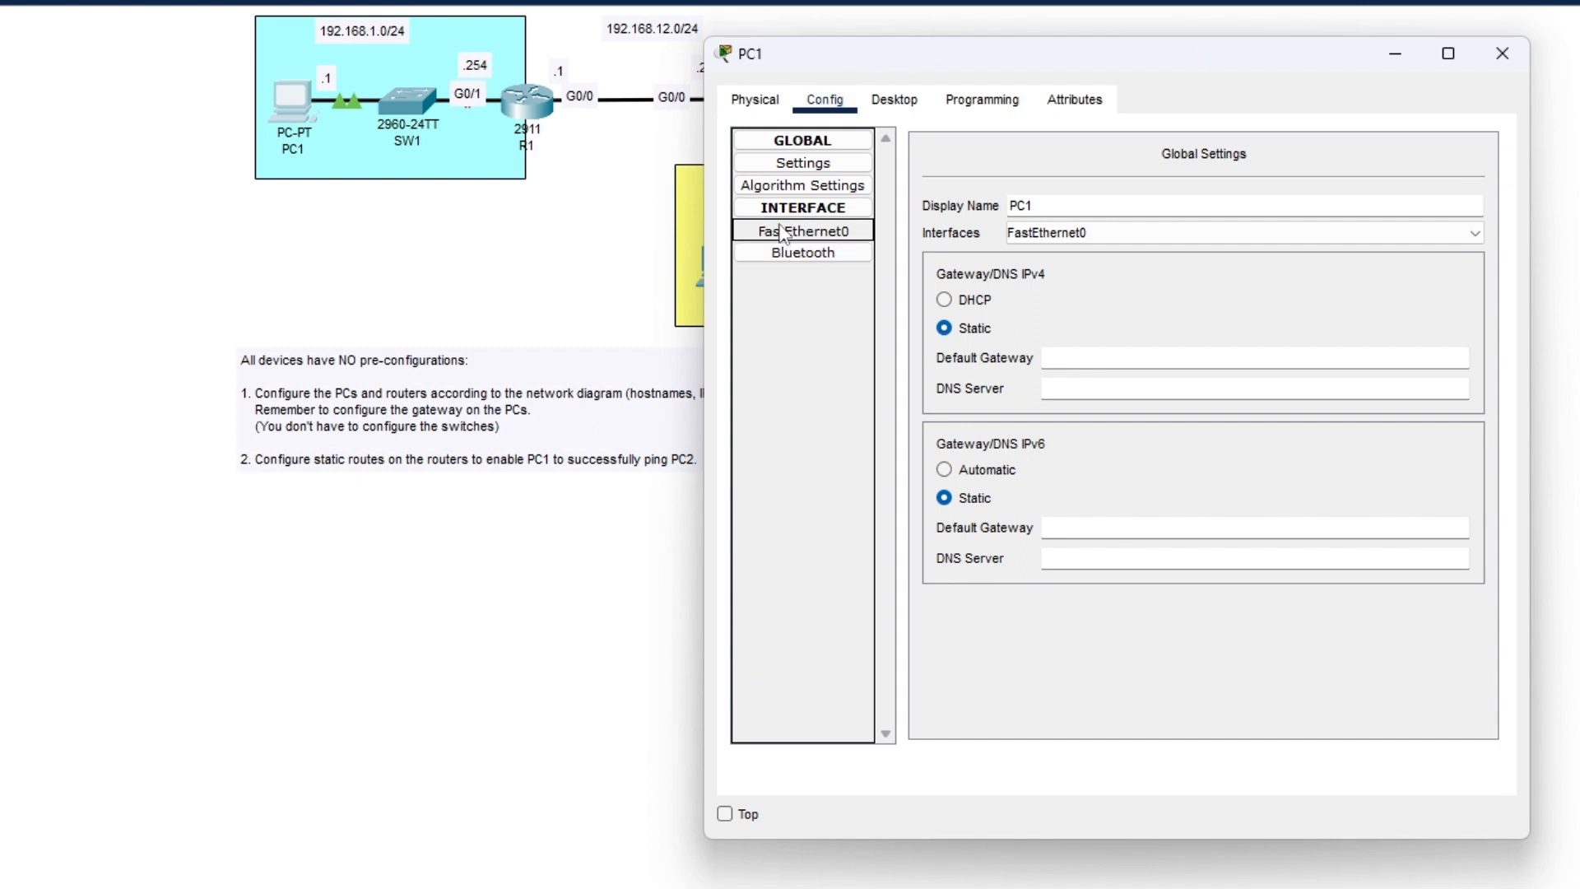
left_click(1267, 345)
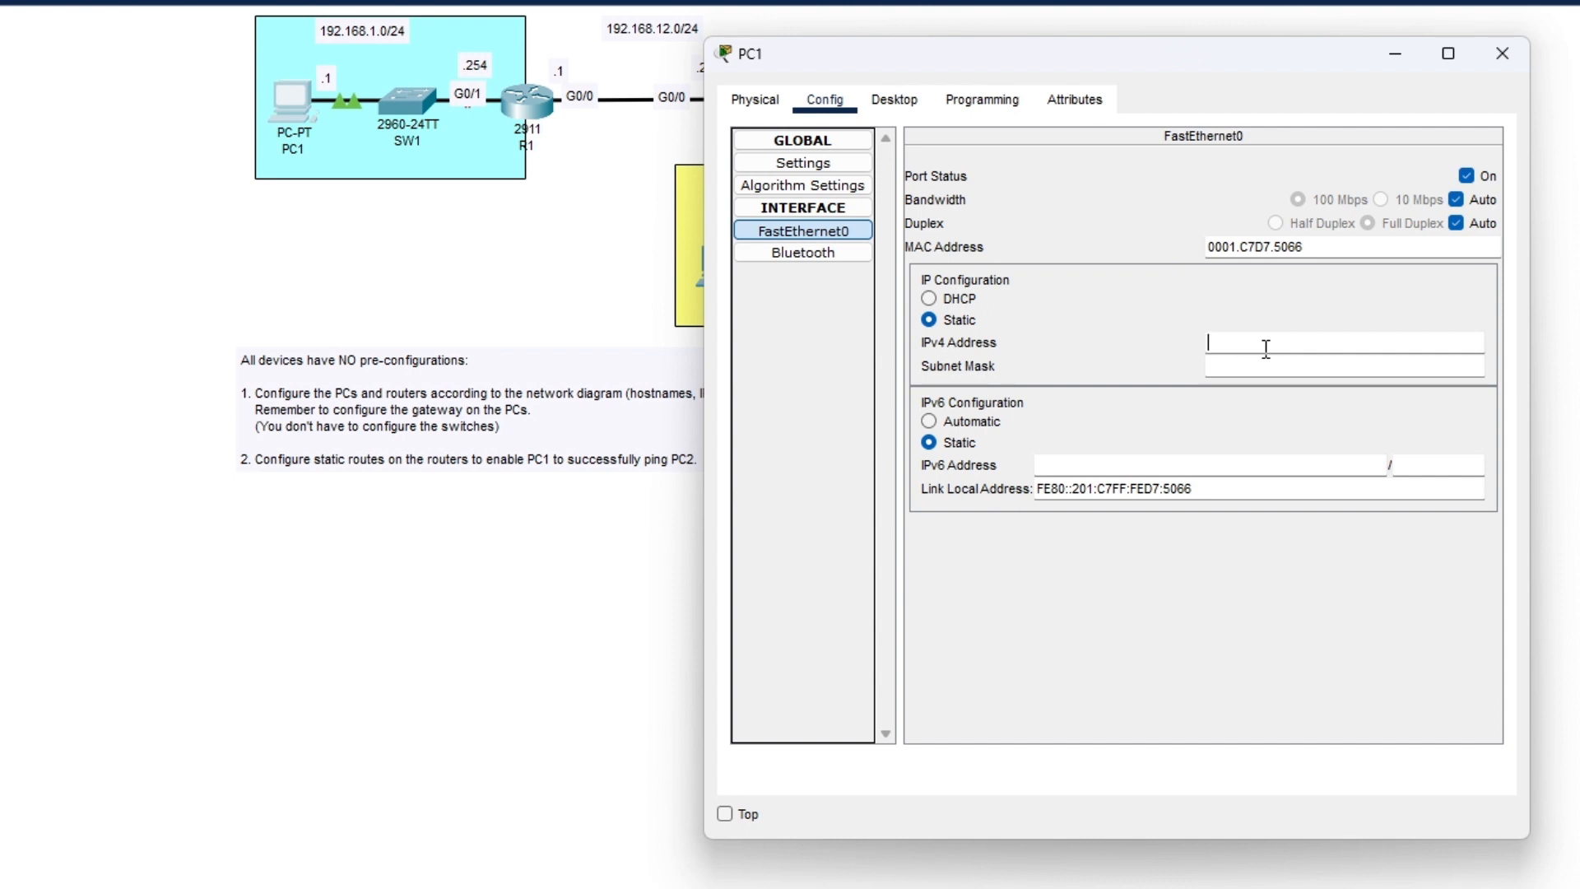
- Assign PC1 the IPv4 address 192.168.1.1 with subnet mask 255.255.255.0
type("192.168")
type(".1.1")
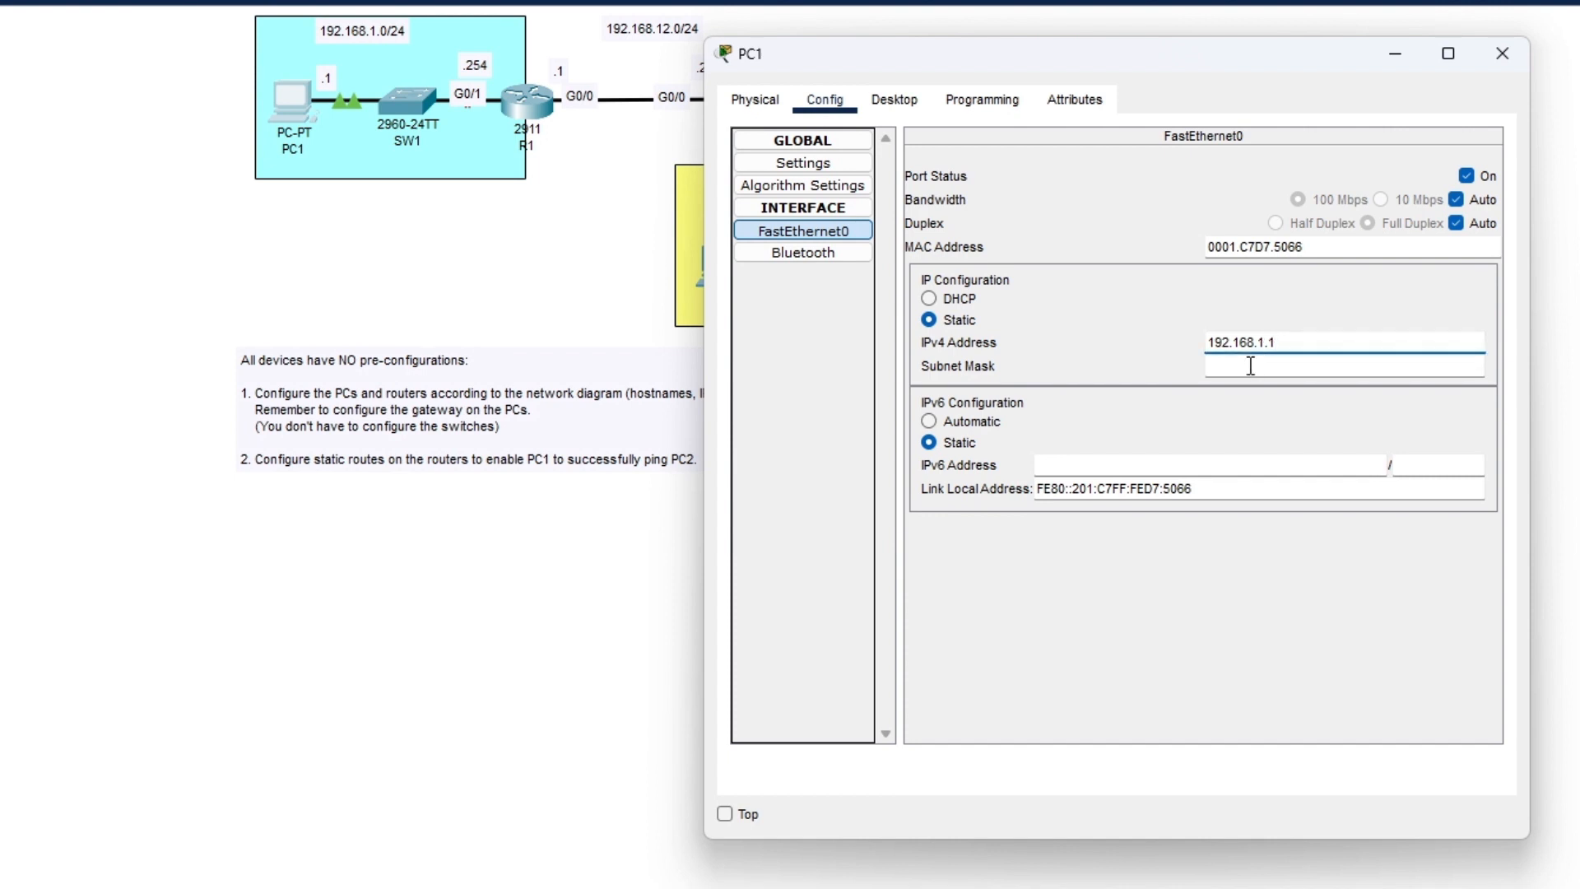
left_click(1250, 365)
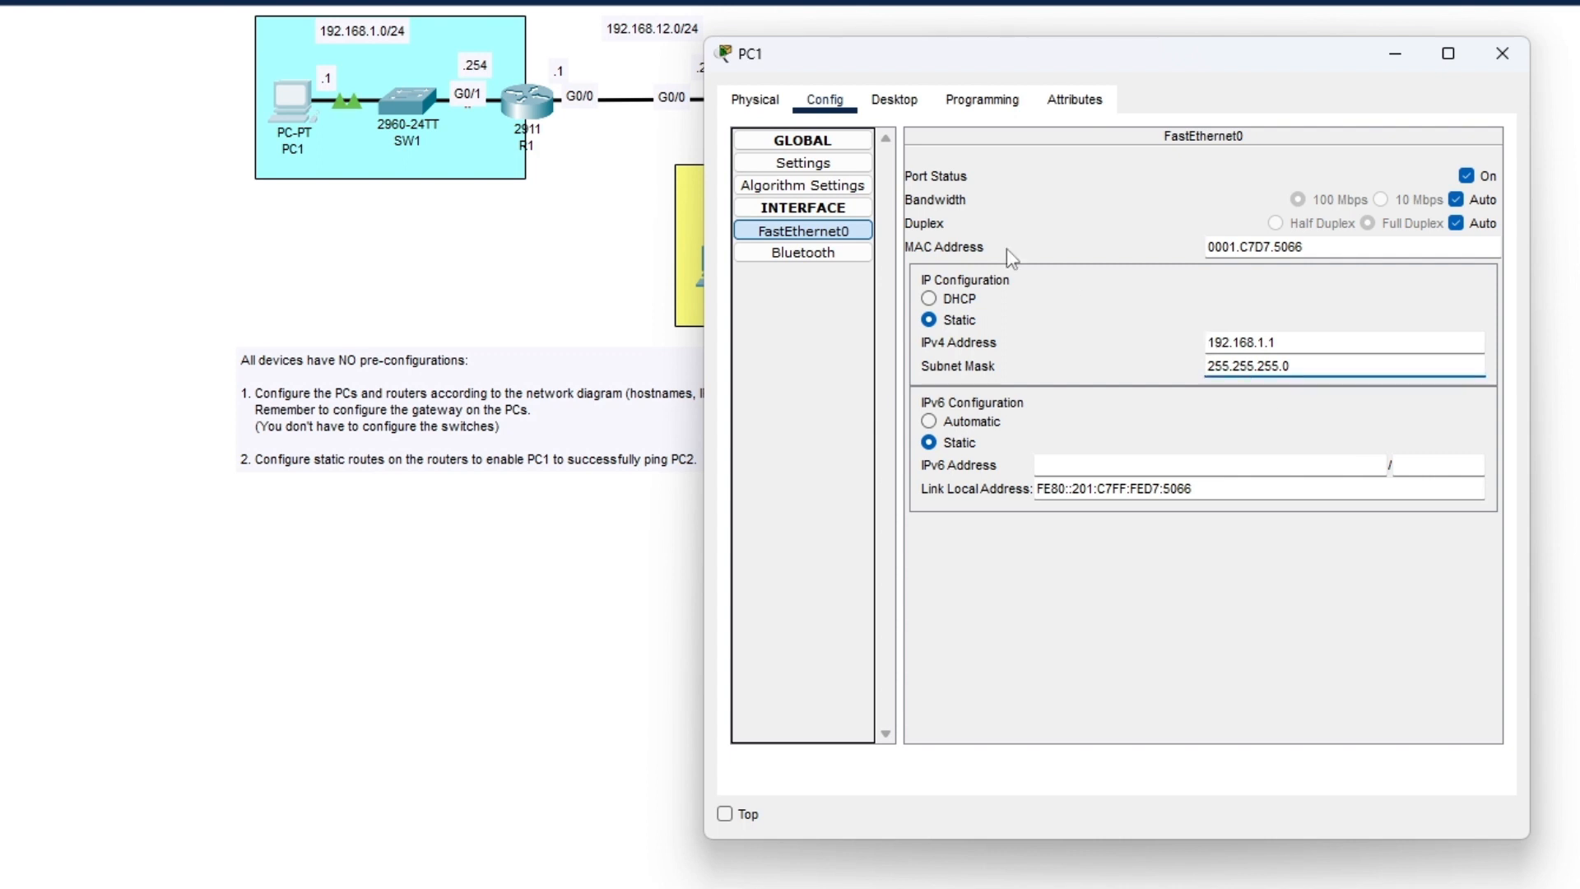
left_click(837, 172)
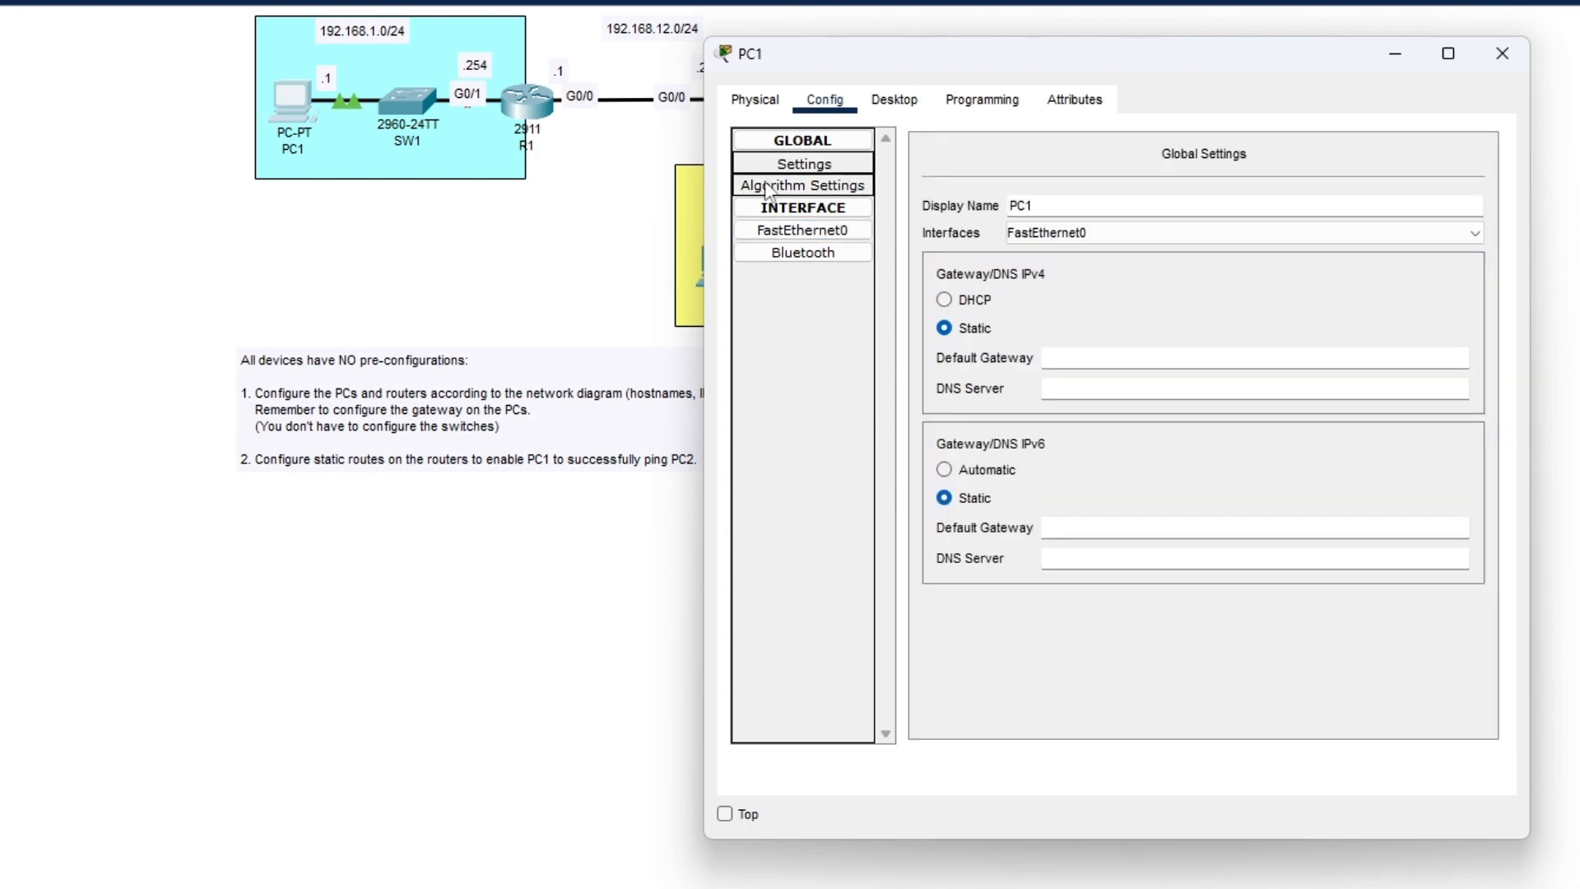
- Enter 192.168.1.254 as PC1's default gateway and close its window
left_click(1111, 358)
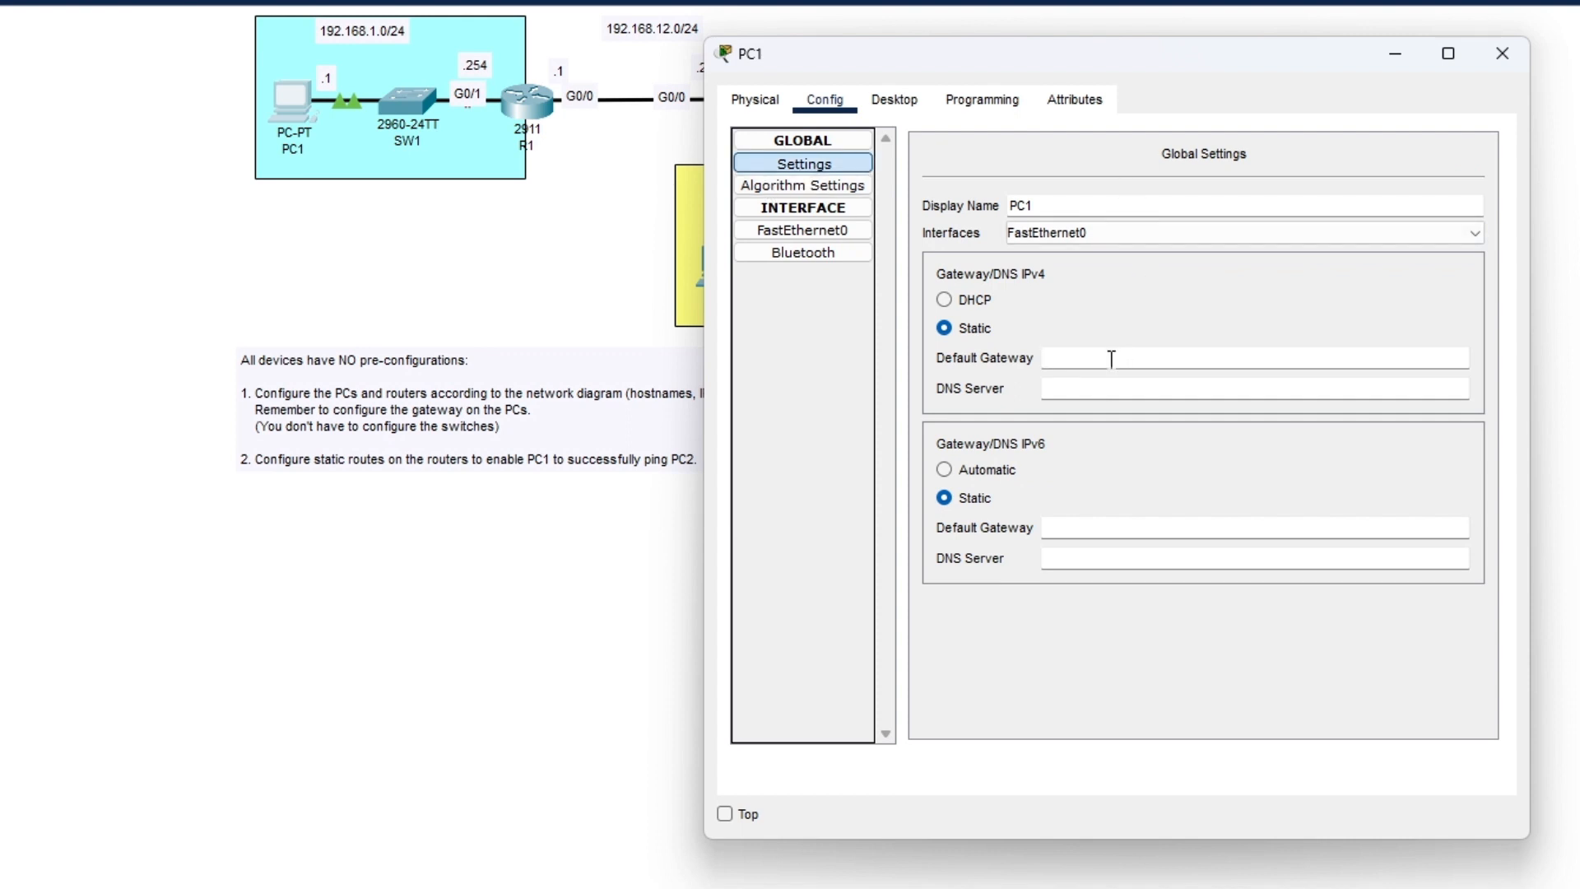
type("192.168.1.254")
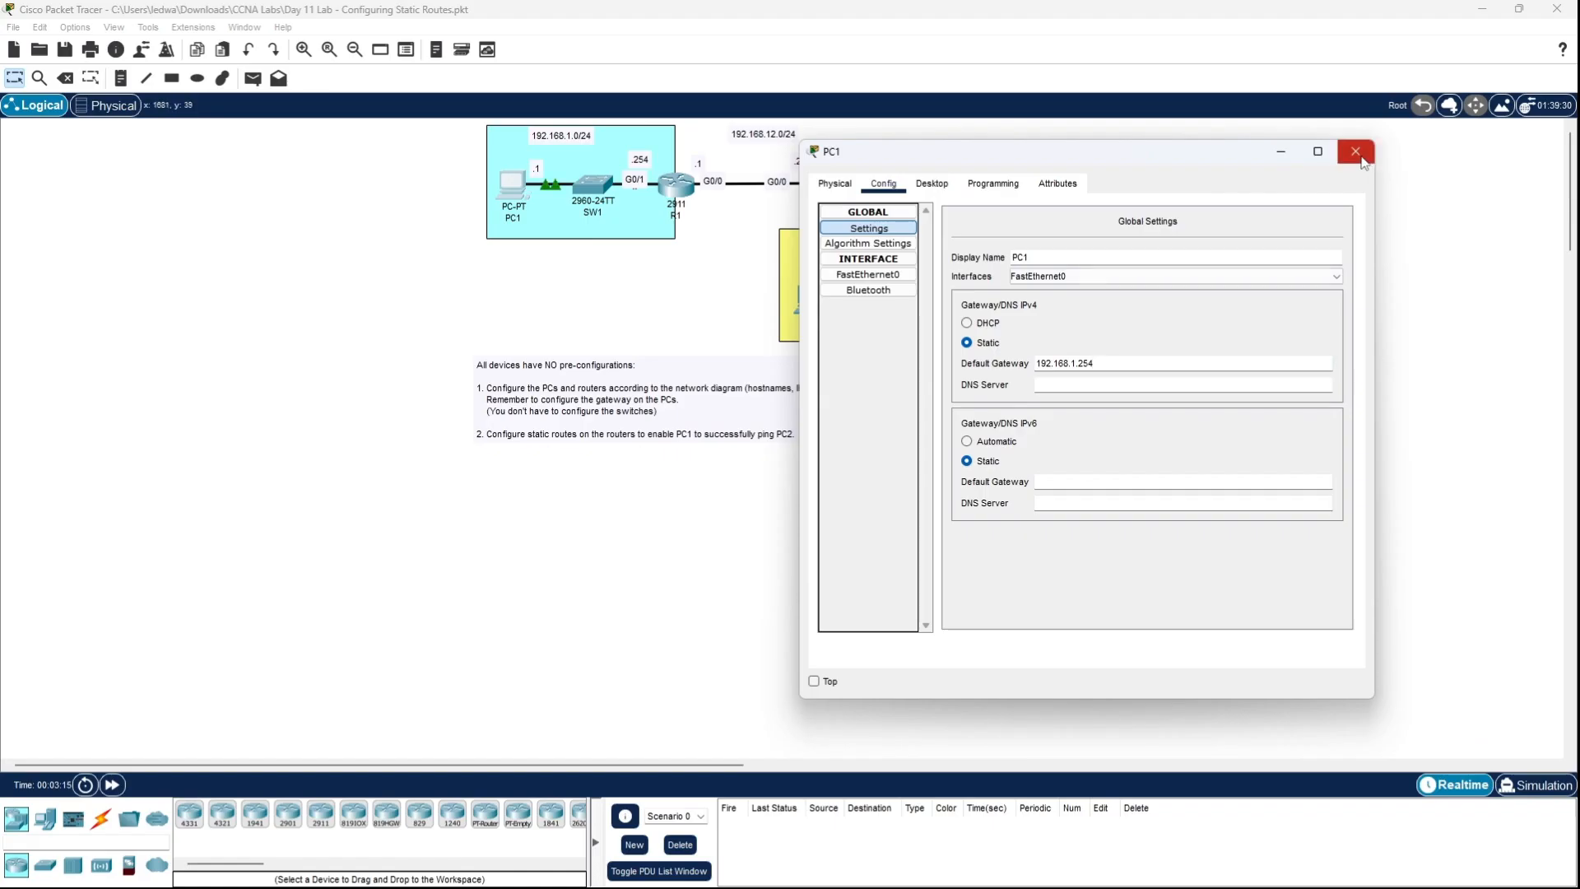
left_click(1361, 160)
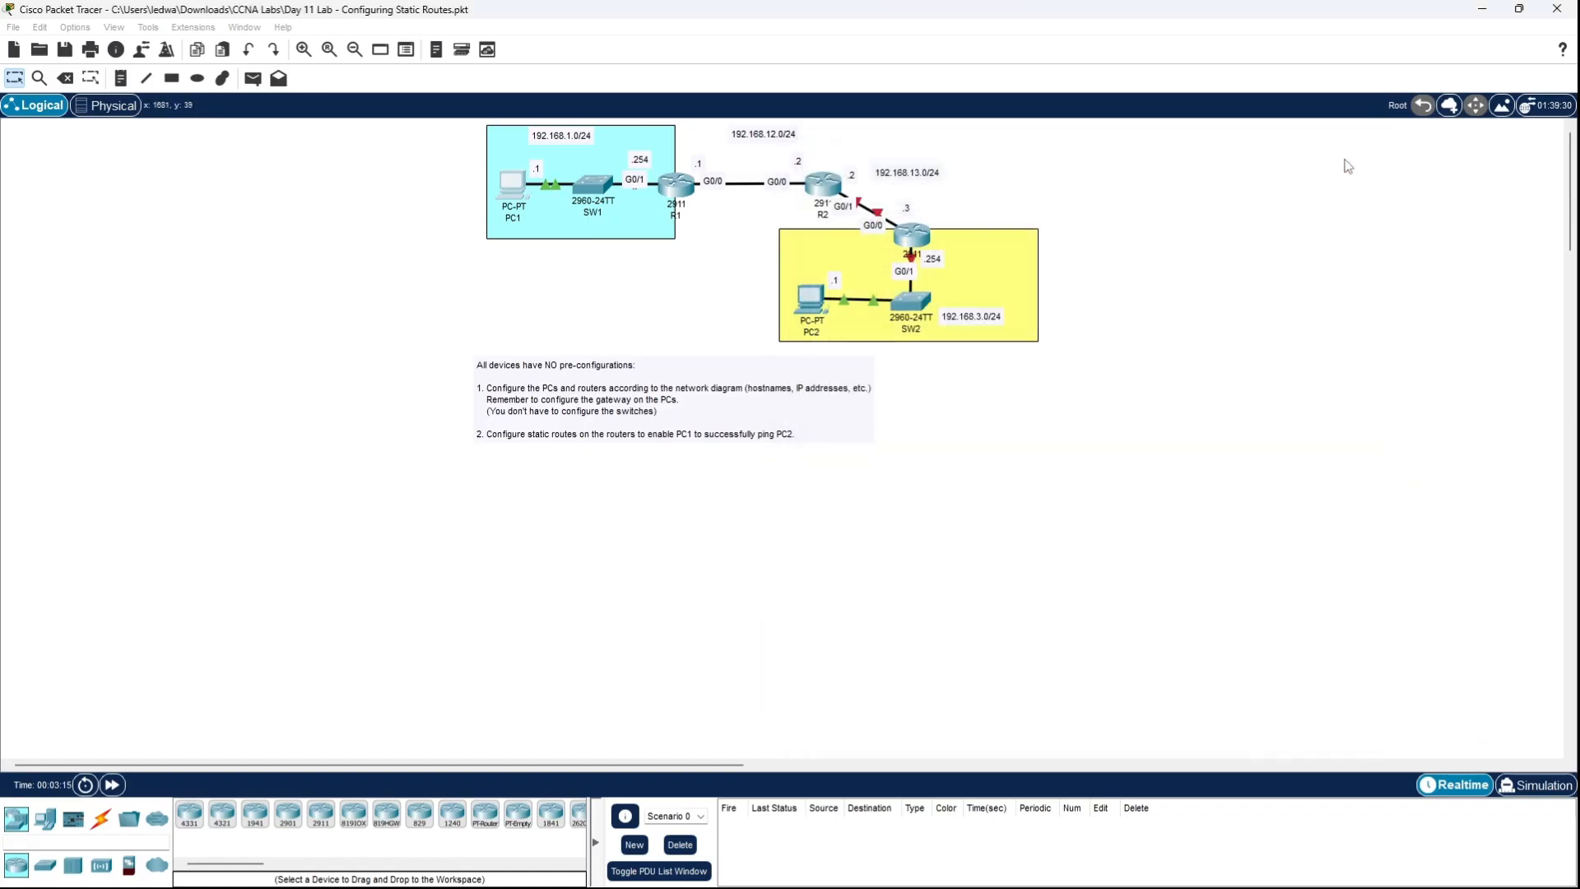
- Open router R1's CLI and bring up the router prompt
left_click(680, 185)
left_click(624, 197)
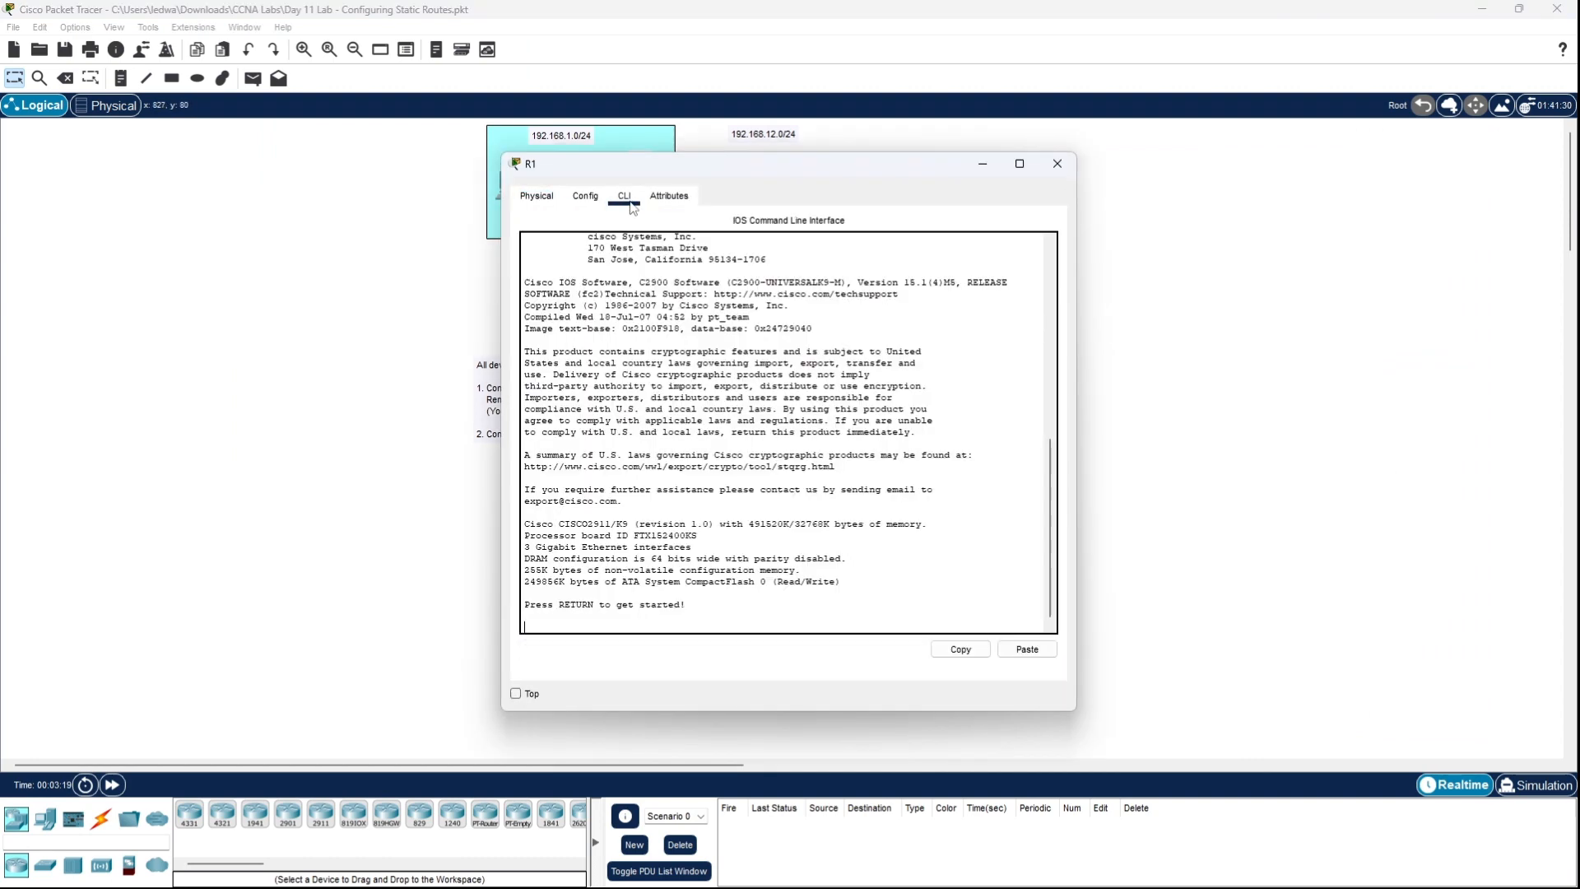
left_click_drag(763, 161, 1170, 150)
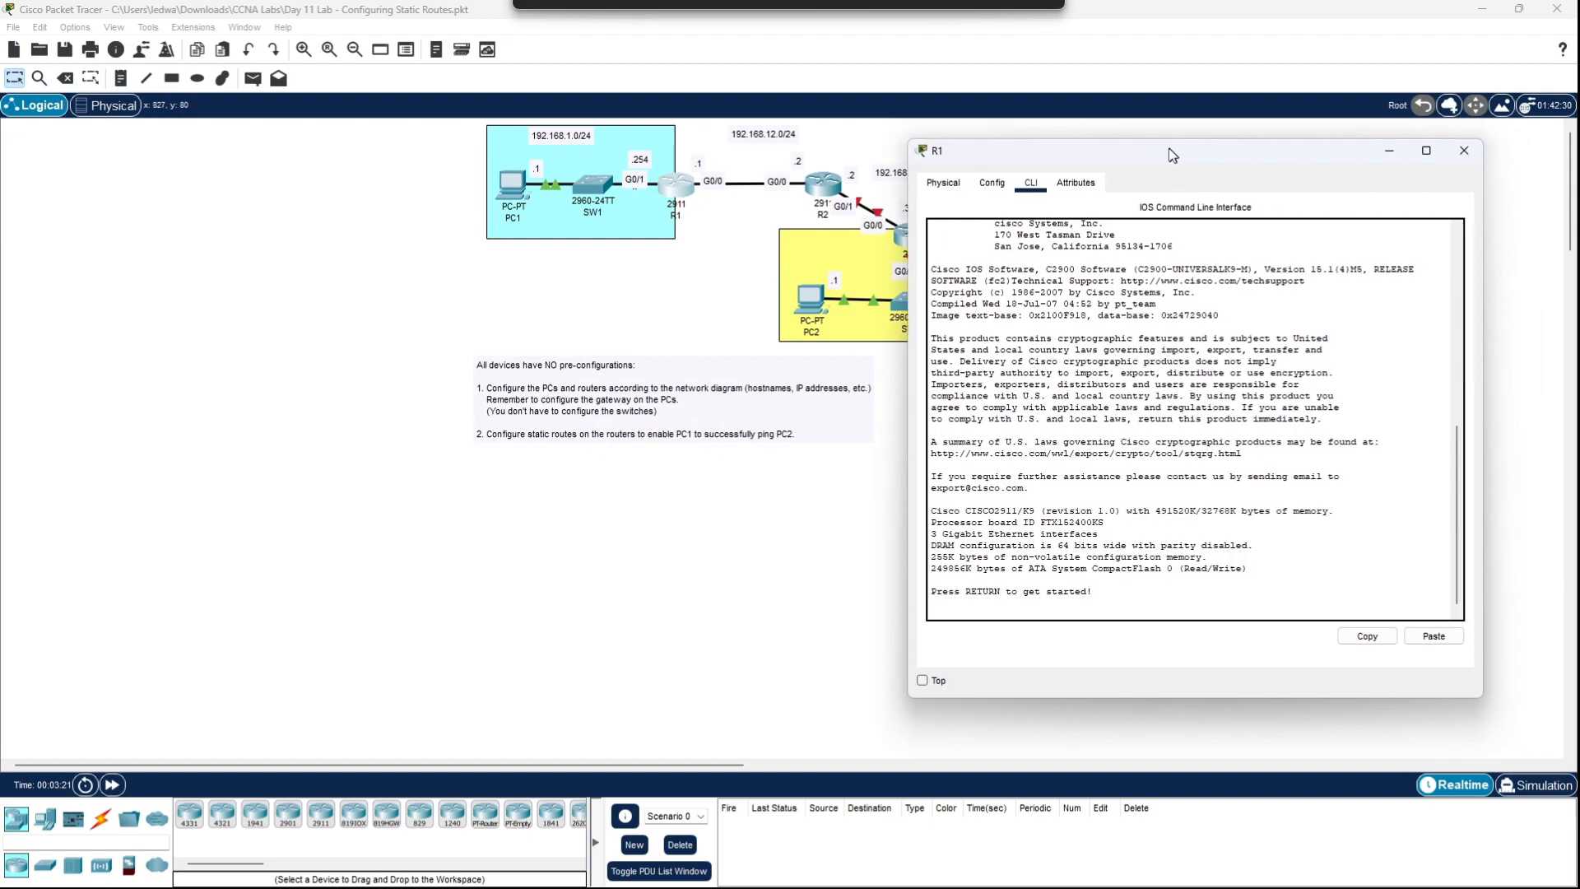
left_click(1200, 465)
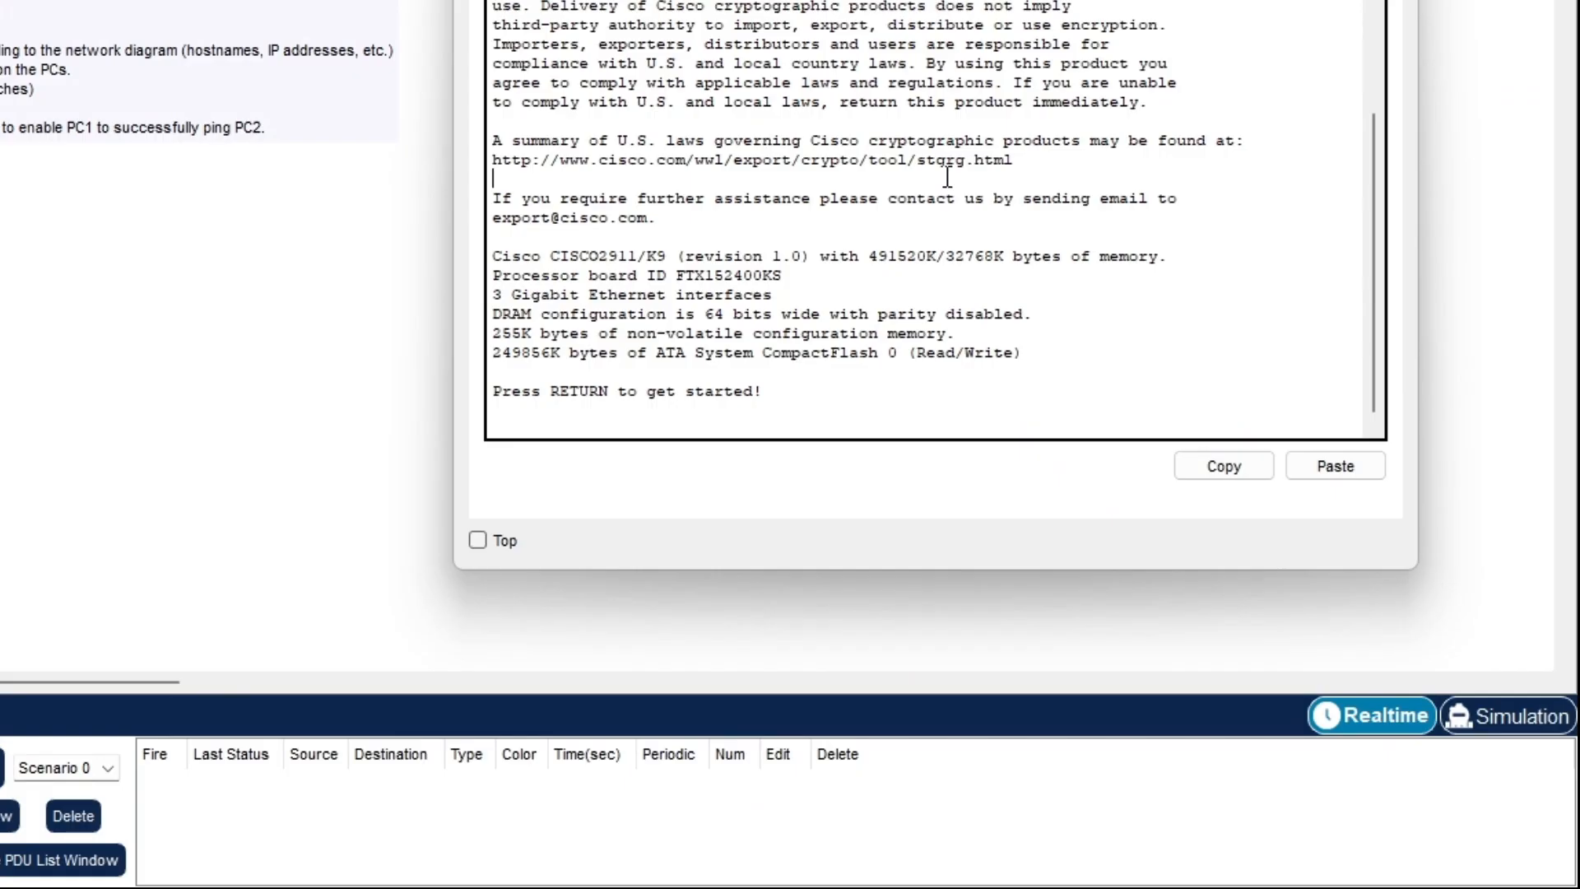
key("Return")
key("Return")
key("Return")
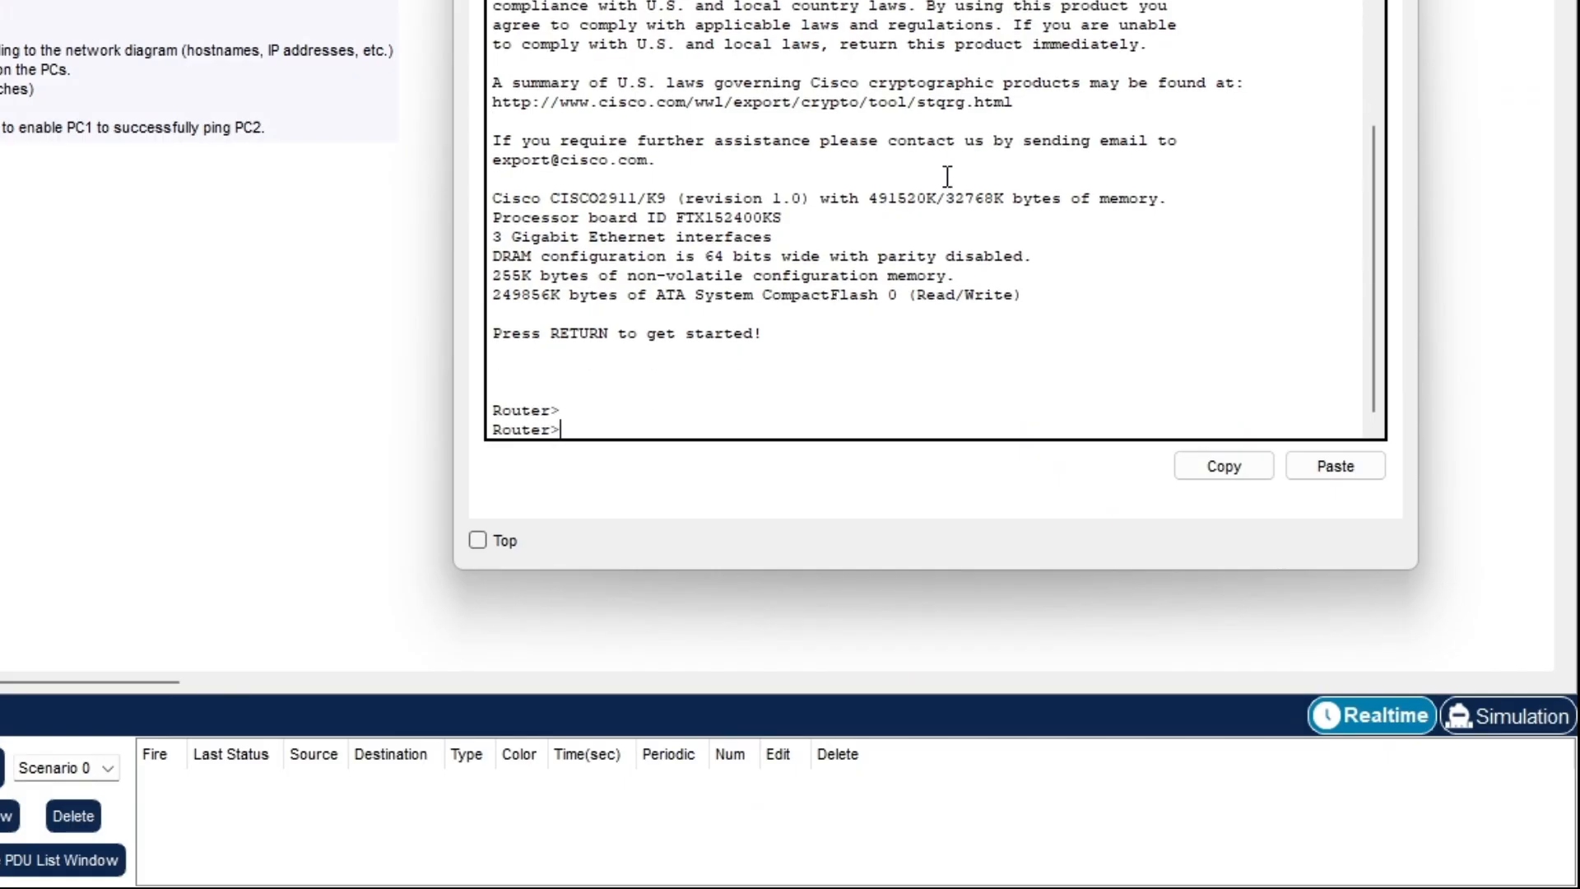
- Enter privileged and global configuration mode with en and conf t, then set hostname R1
type("en")
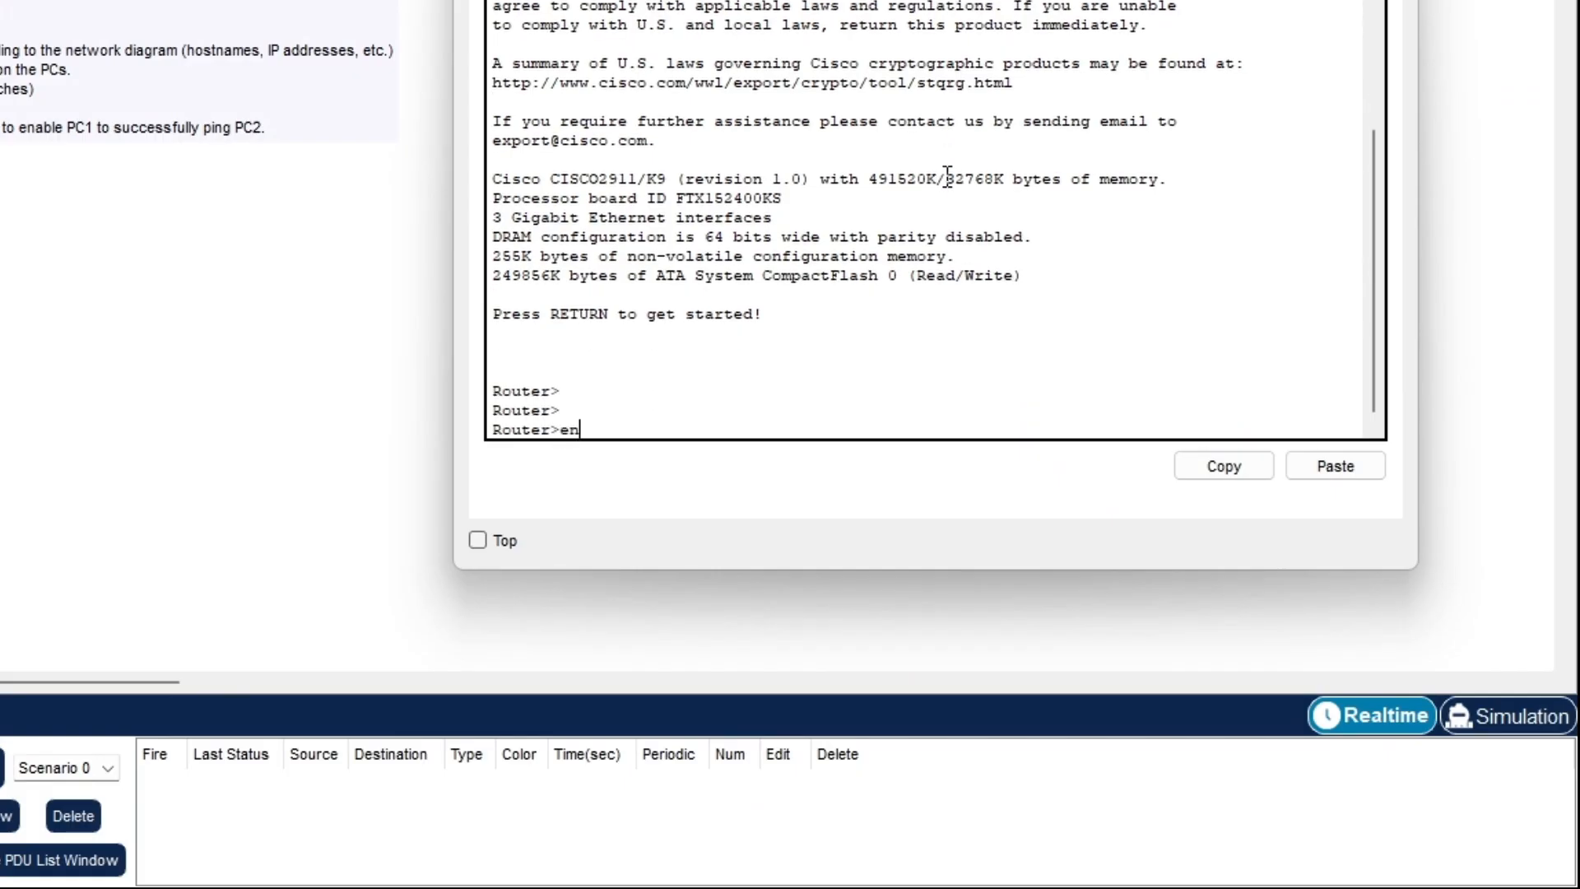
key("Return")
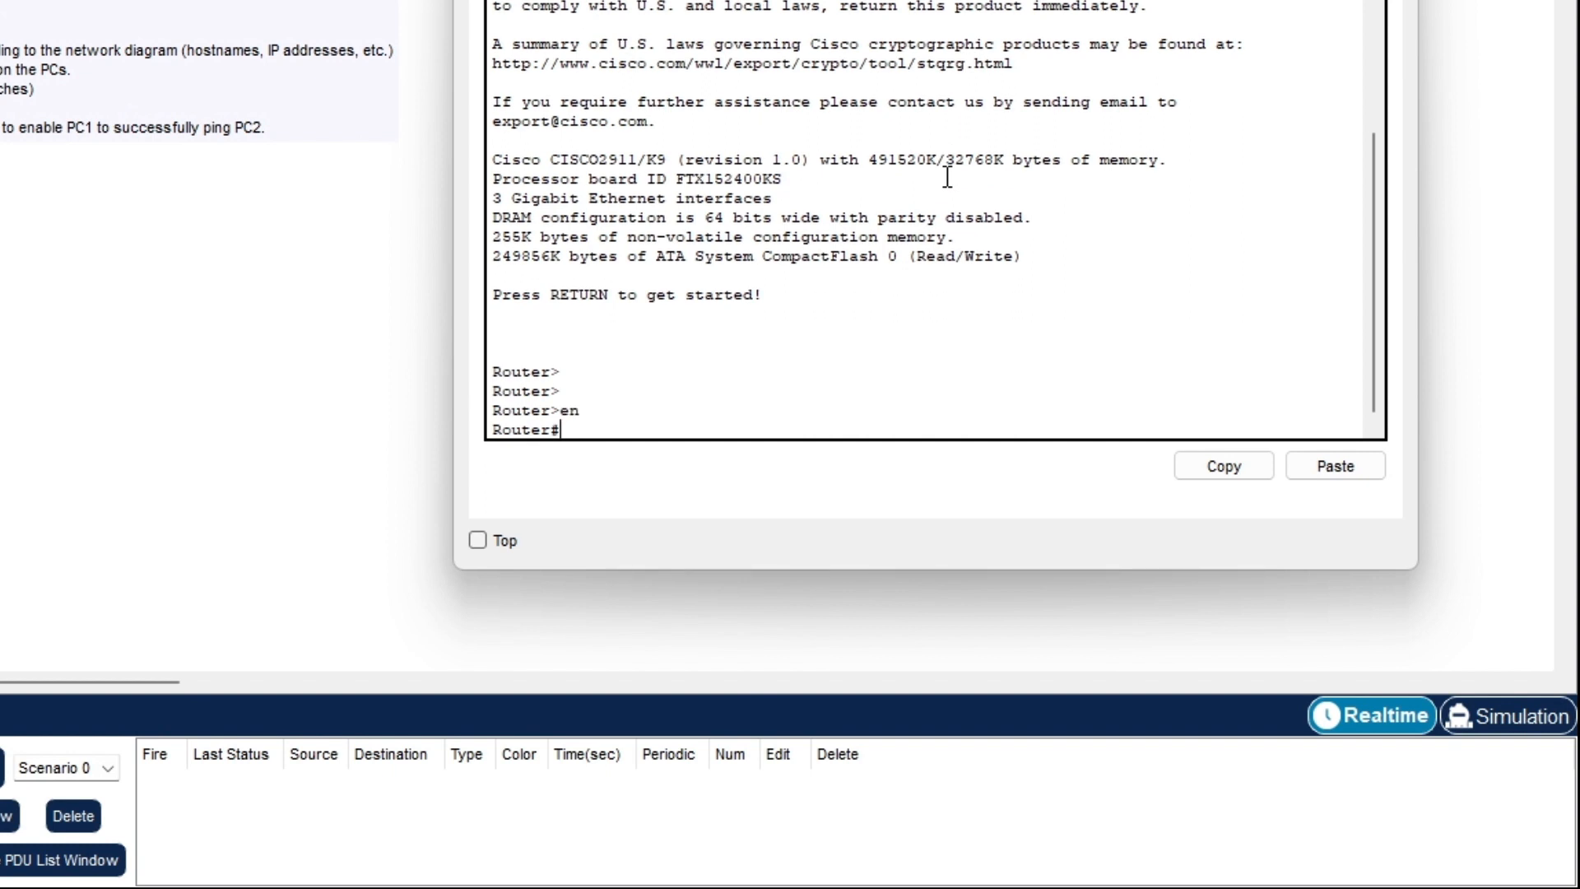
type("conf t")
key("Return")
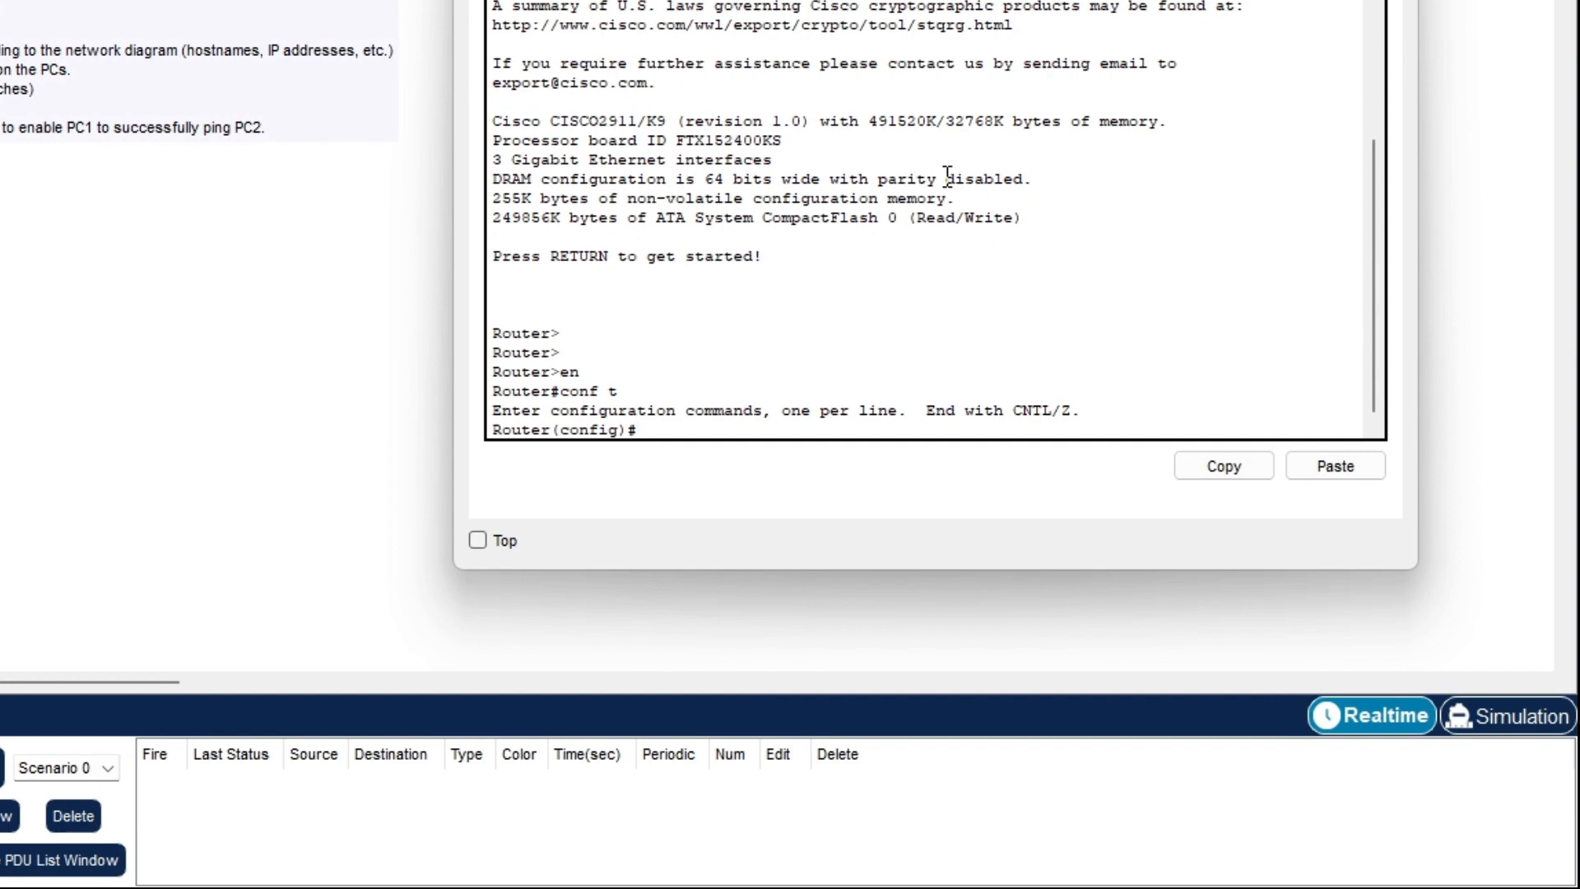
type("hostname R1")
key("Return")
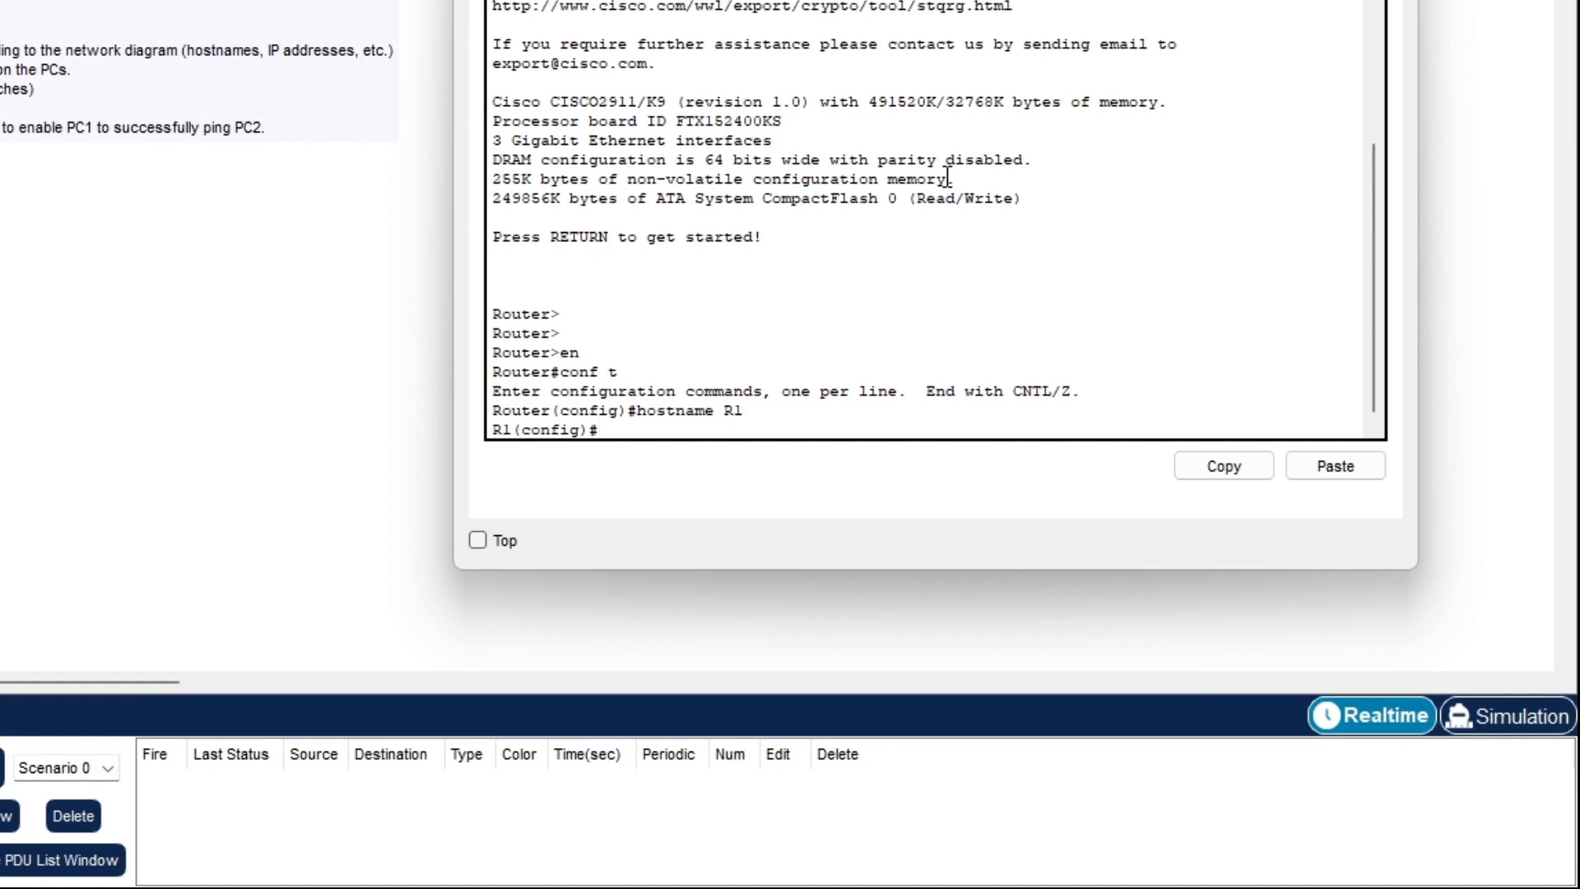
- Enter interface configuration for R1's GigabitEthernet0/1
type("in")
key("Tab")
type("g")
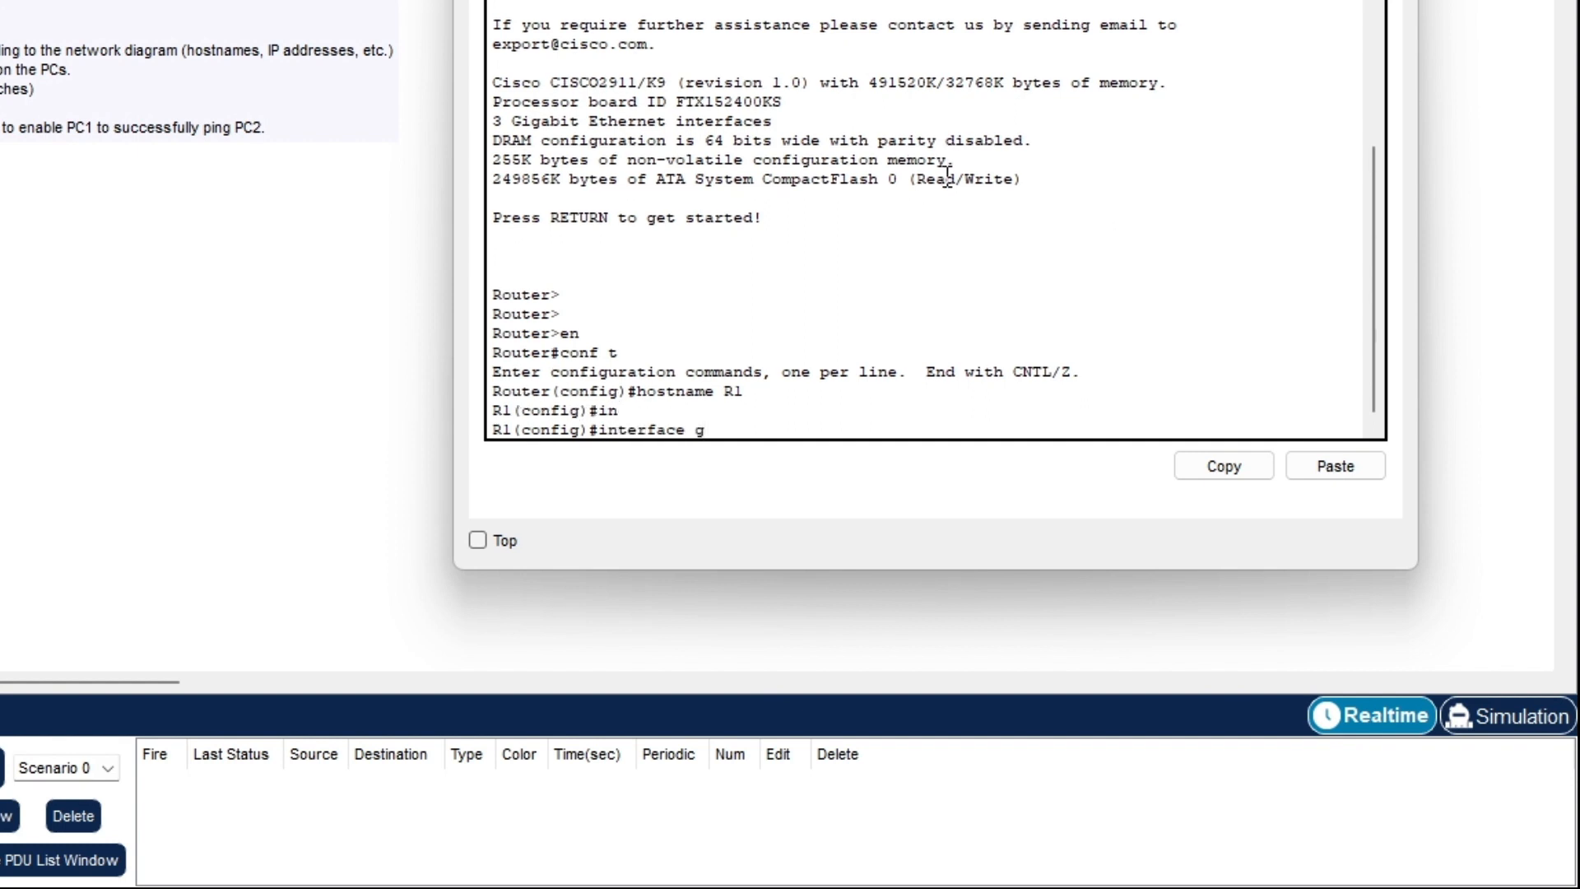
key("Tab")
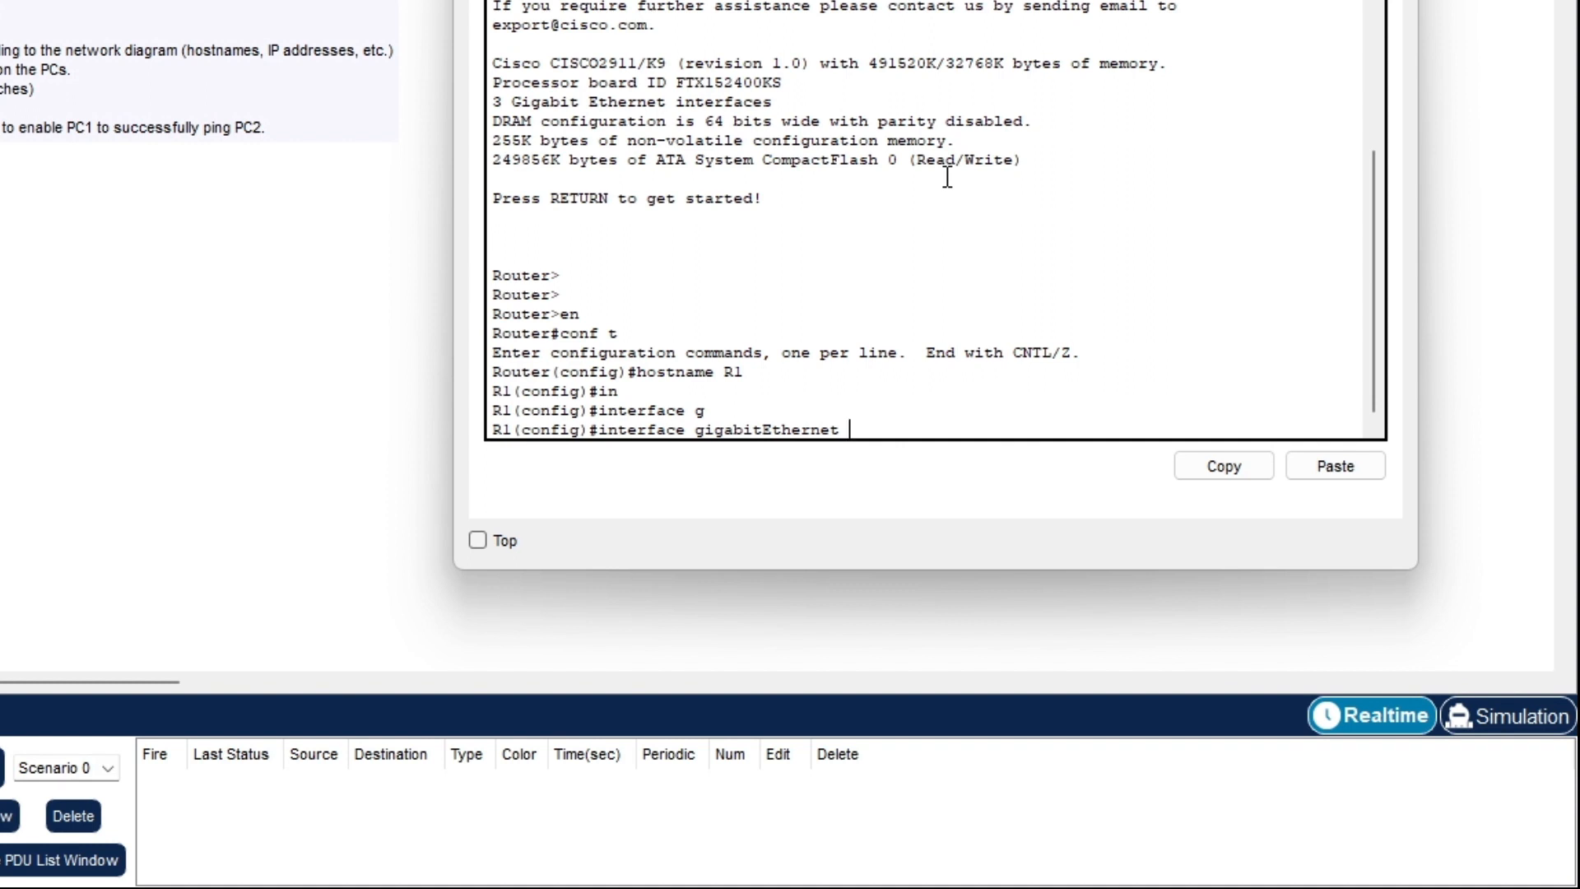
type("0/1")
key("Return")
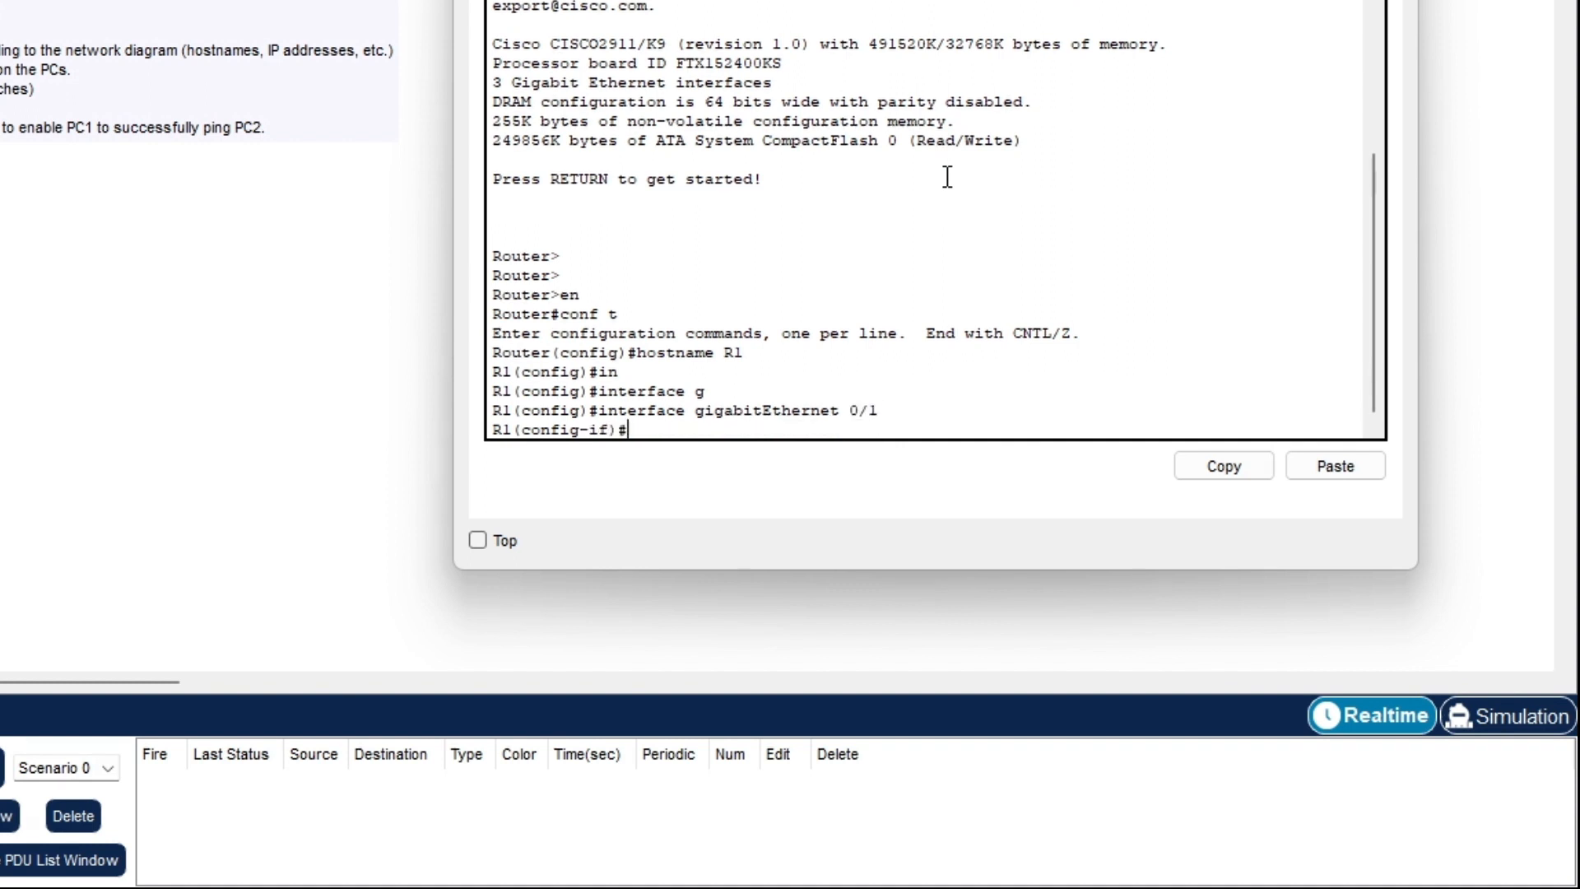
- Assign the interface address 192.168.1.254 with mask 255.255.255.0
type("o")
key("BackSpace")
type("ip add")
key("Tab")
type("192")
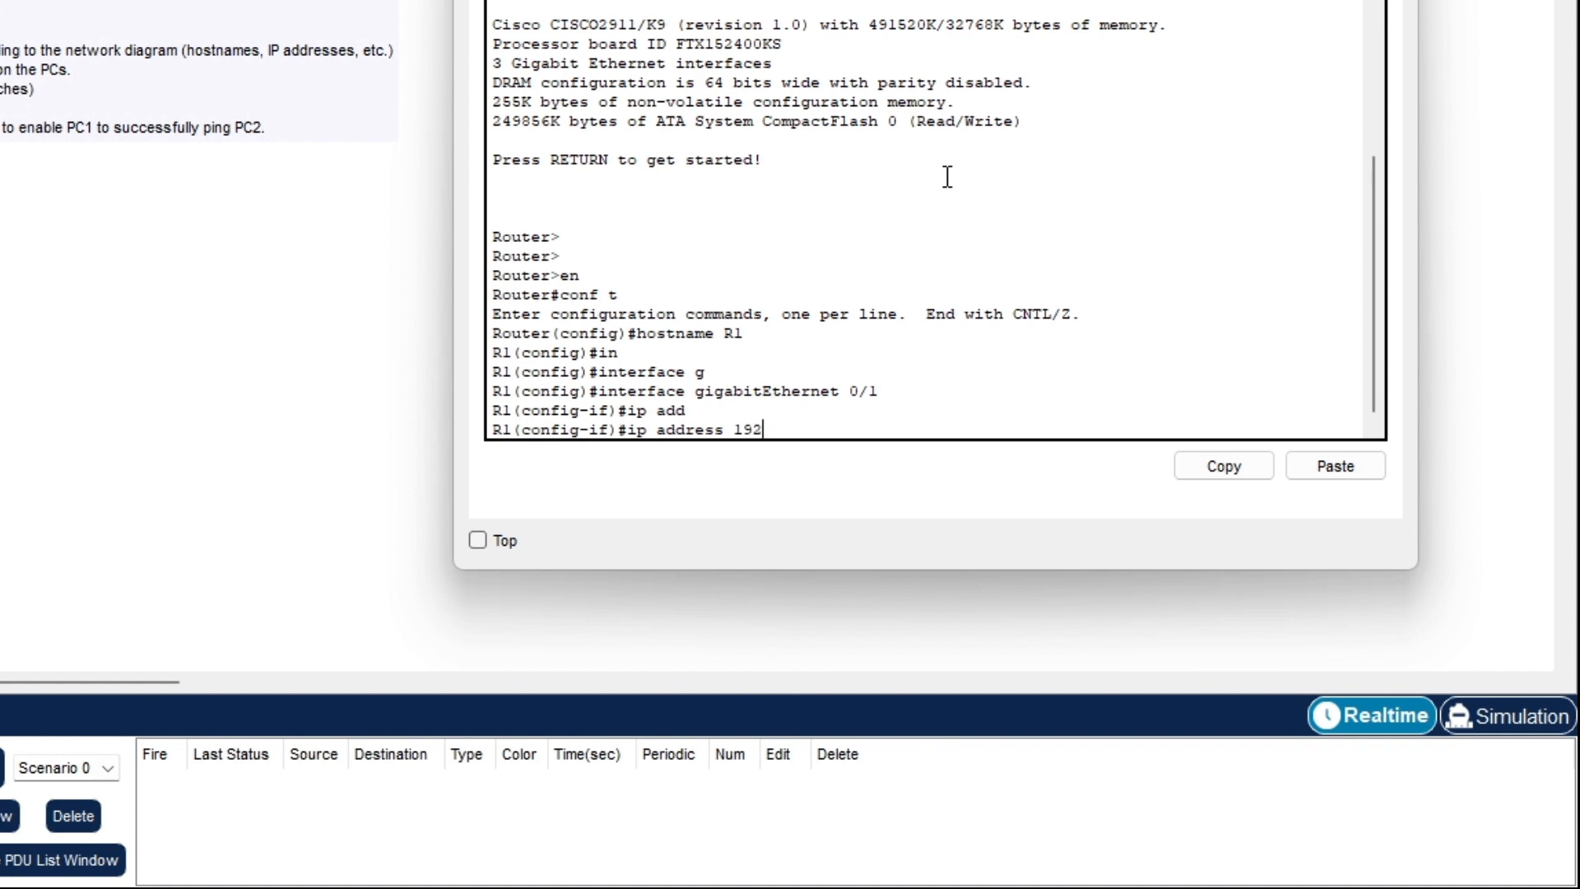
type(".1868")
key("BackSpace")
key("BackSpace")
key("BackSpace")
key("BackSpace")
type("68.")
key("BackSpace")
key("BackSpace")
key("BackSpace")
type("168.1.254 255.255.255")
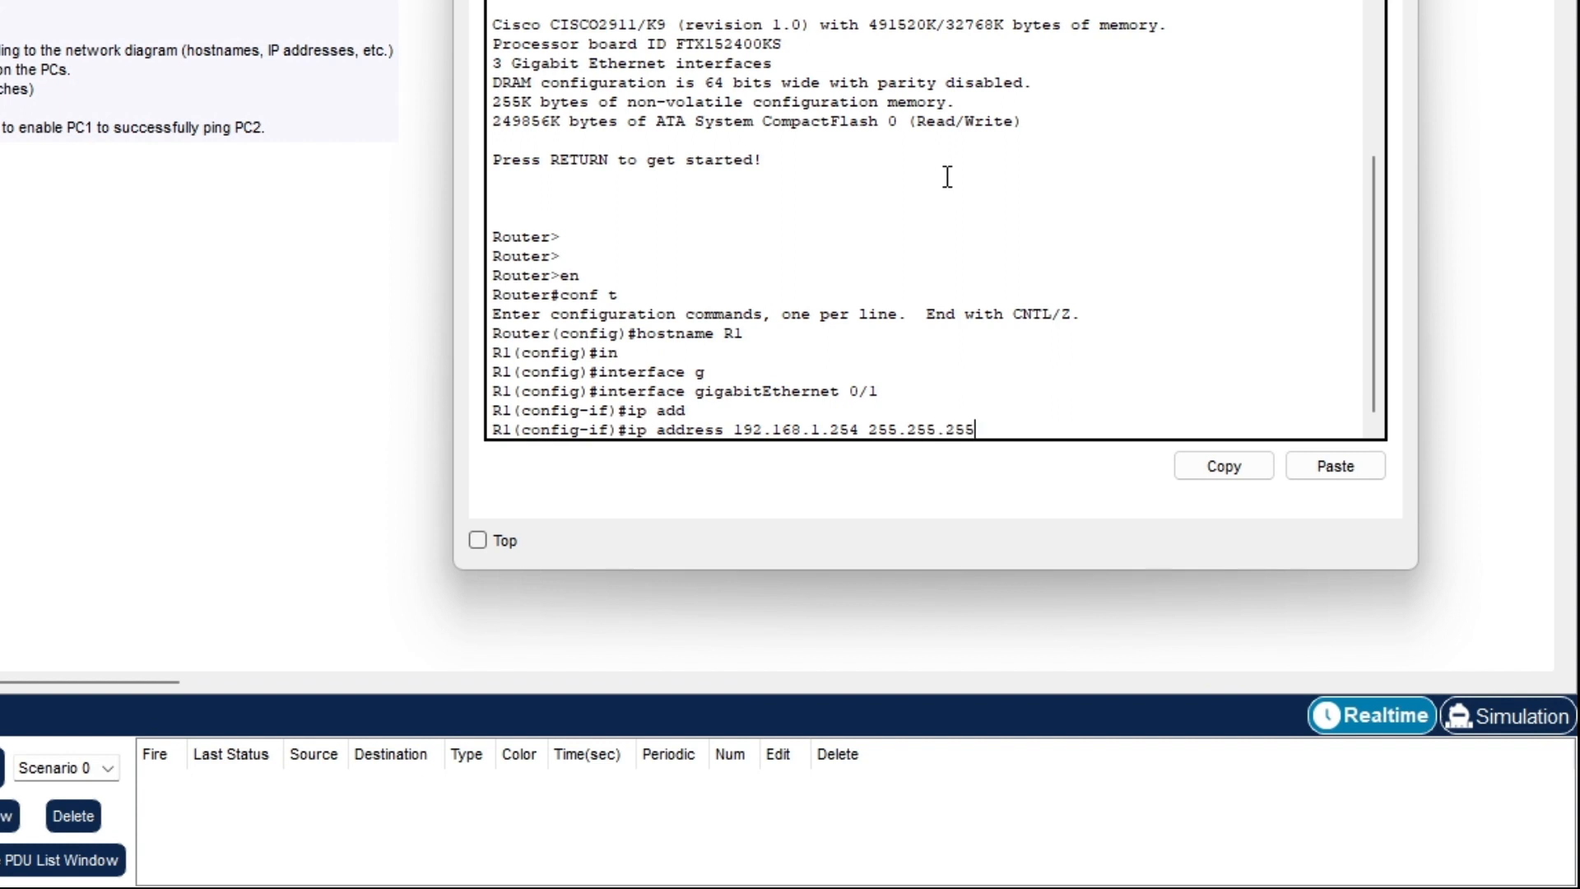
type(".0")
key("Return")
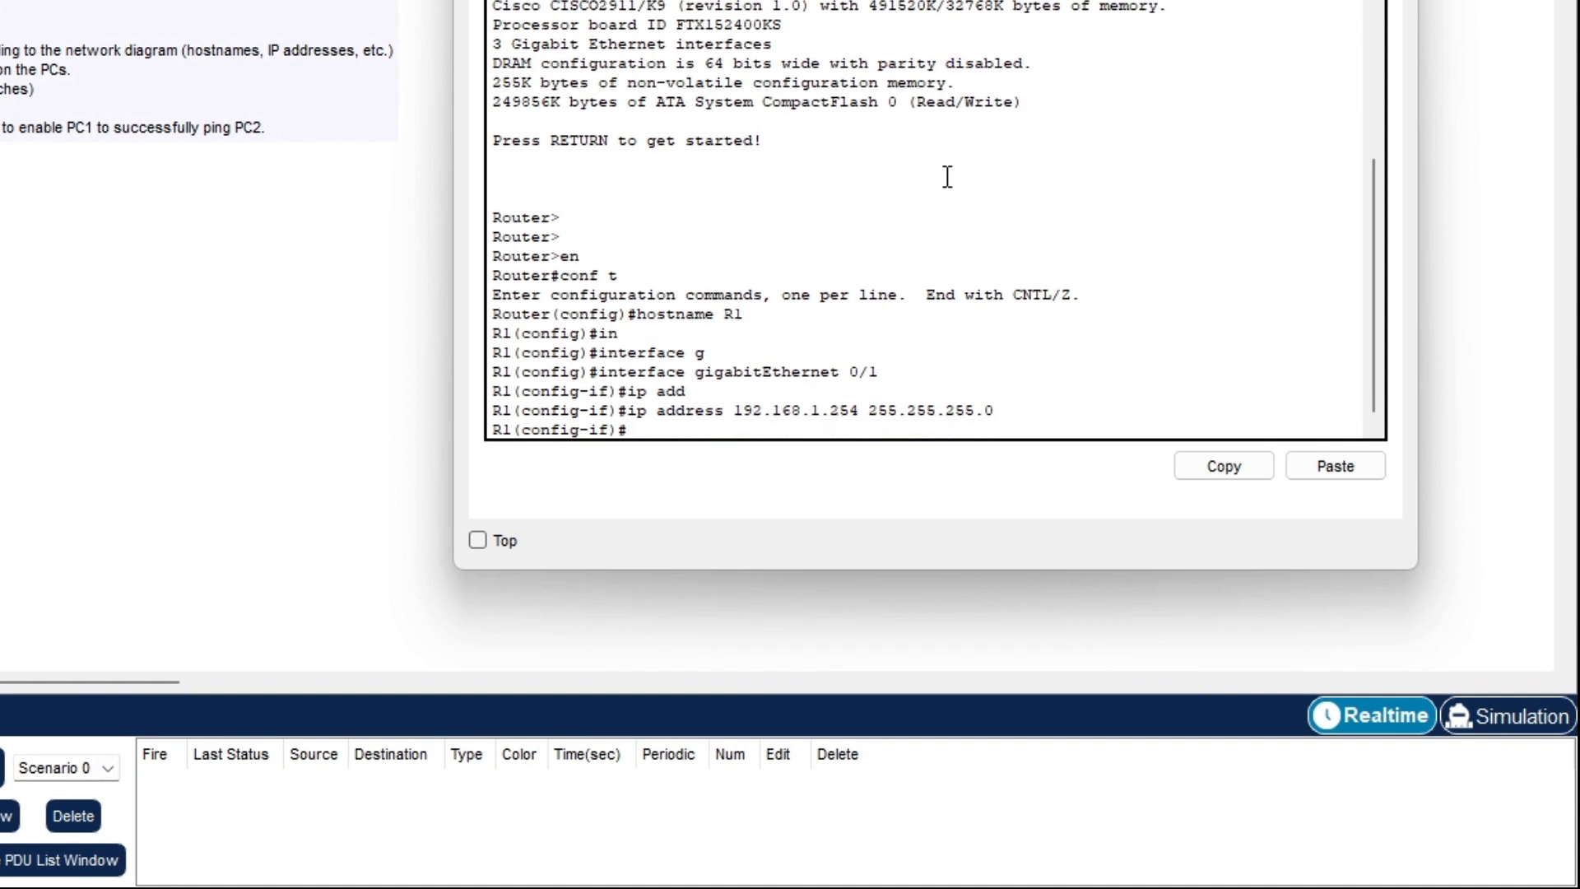
- Bring the interface up with no shut and exit to global configuration
type("no shut")
key("Return")
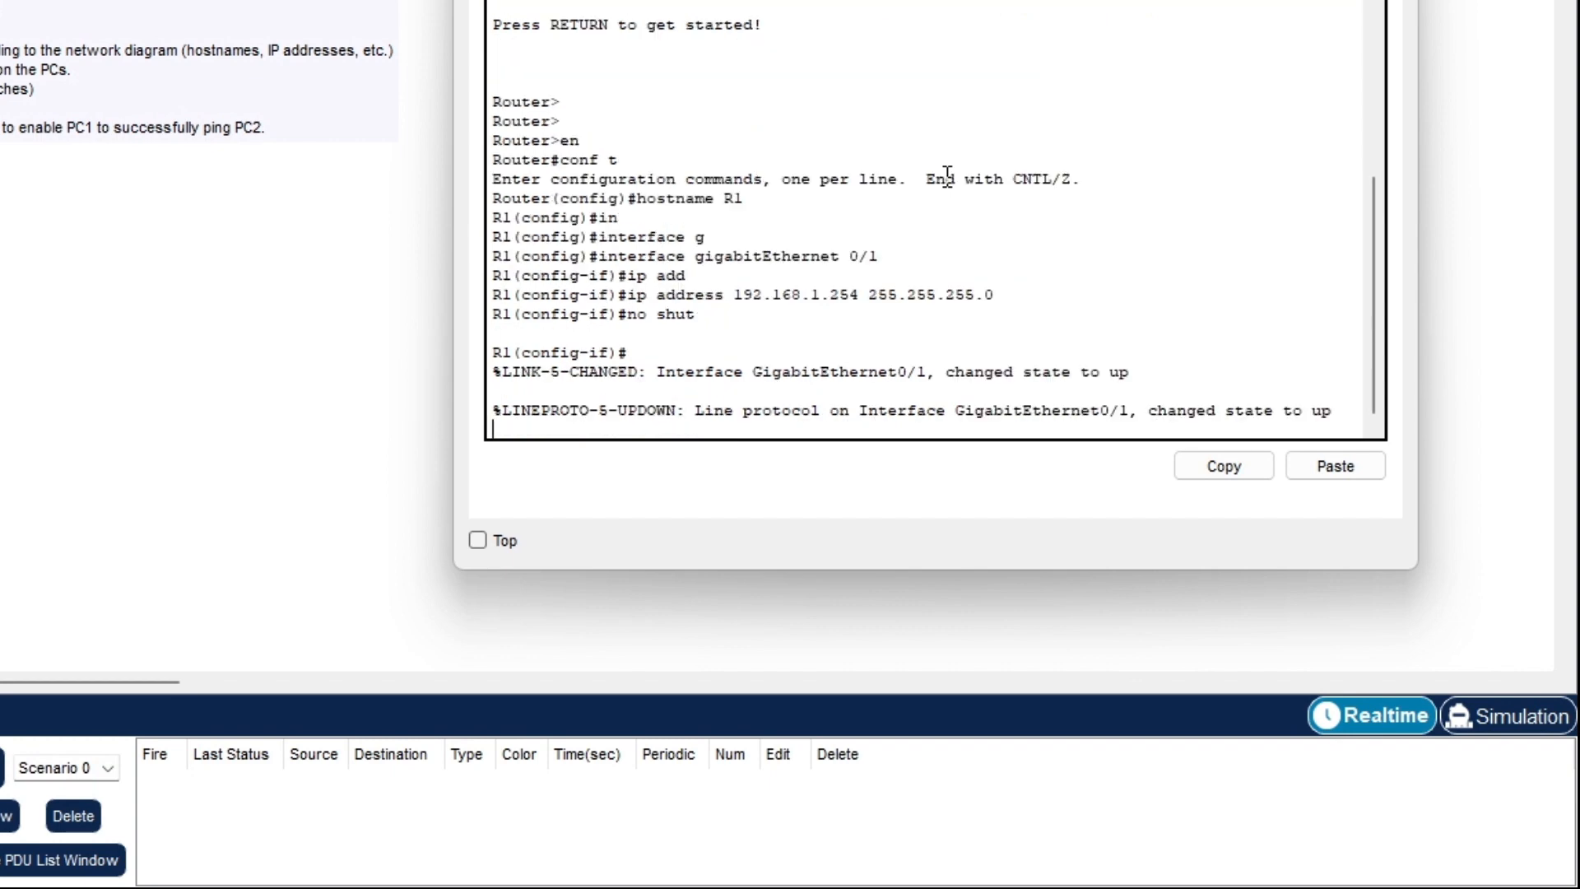
key("Return")
key("Return")
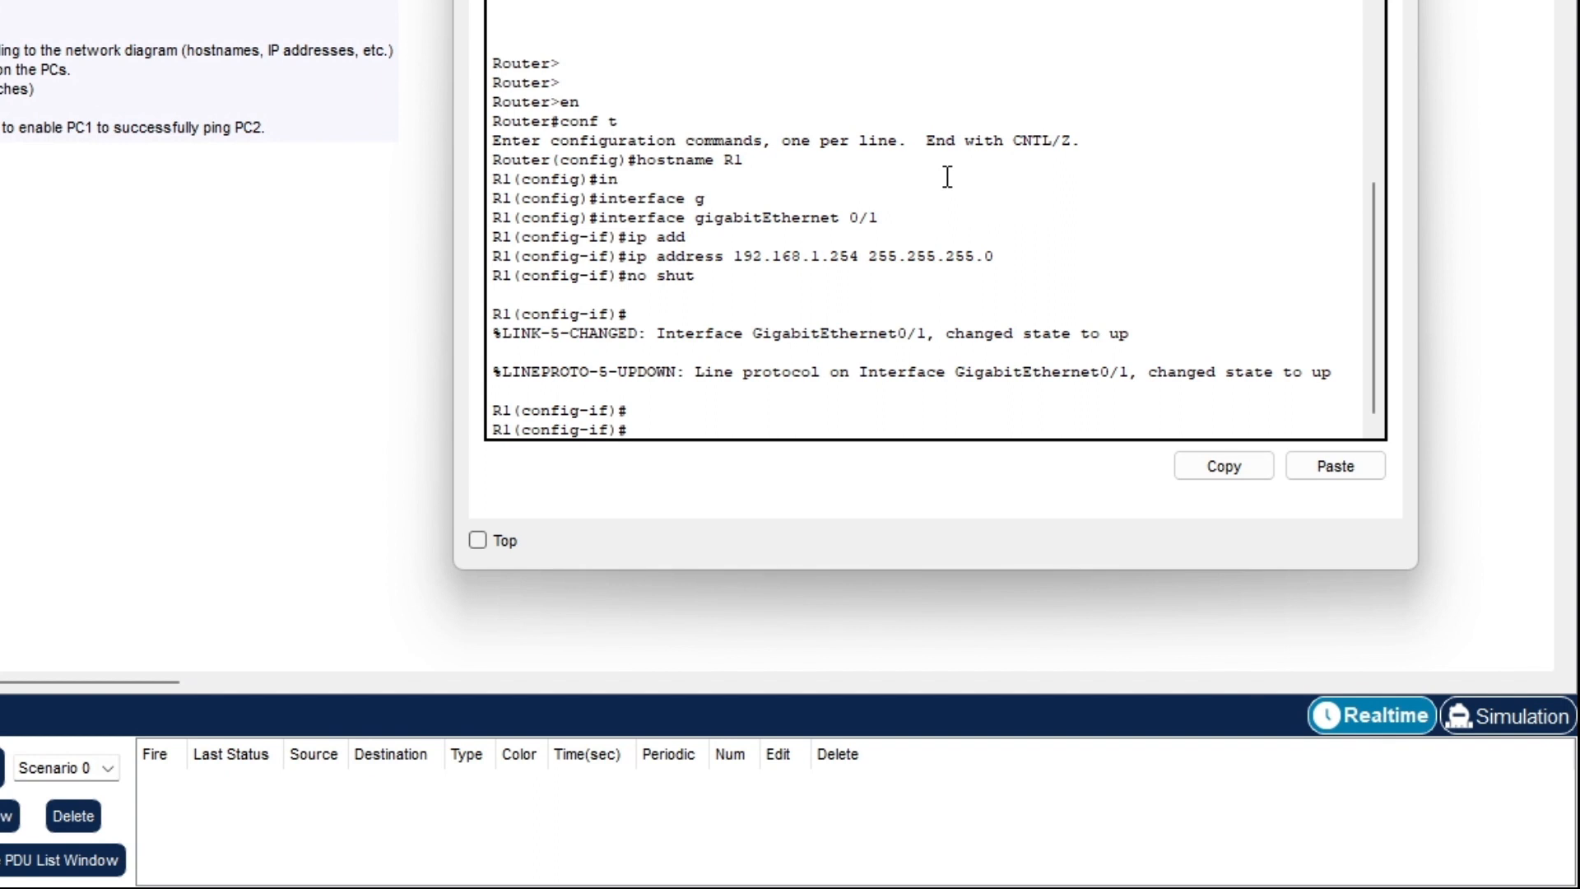
type("exit")
key("Return")
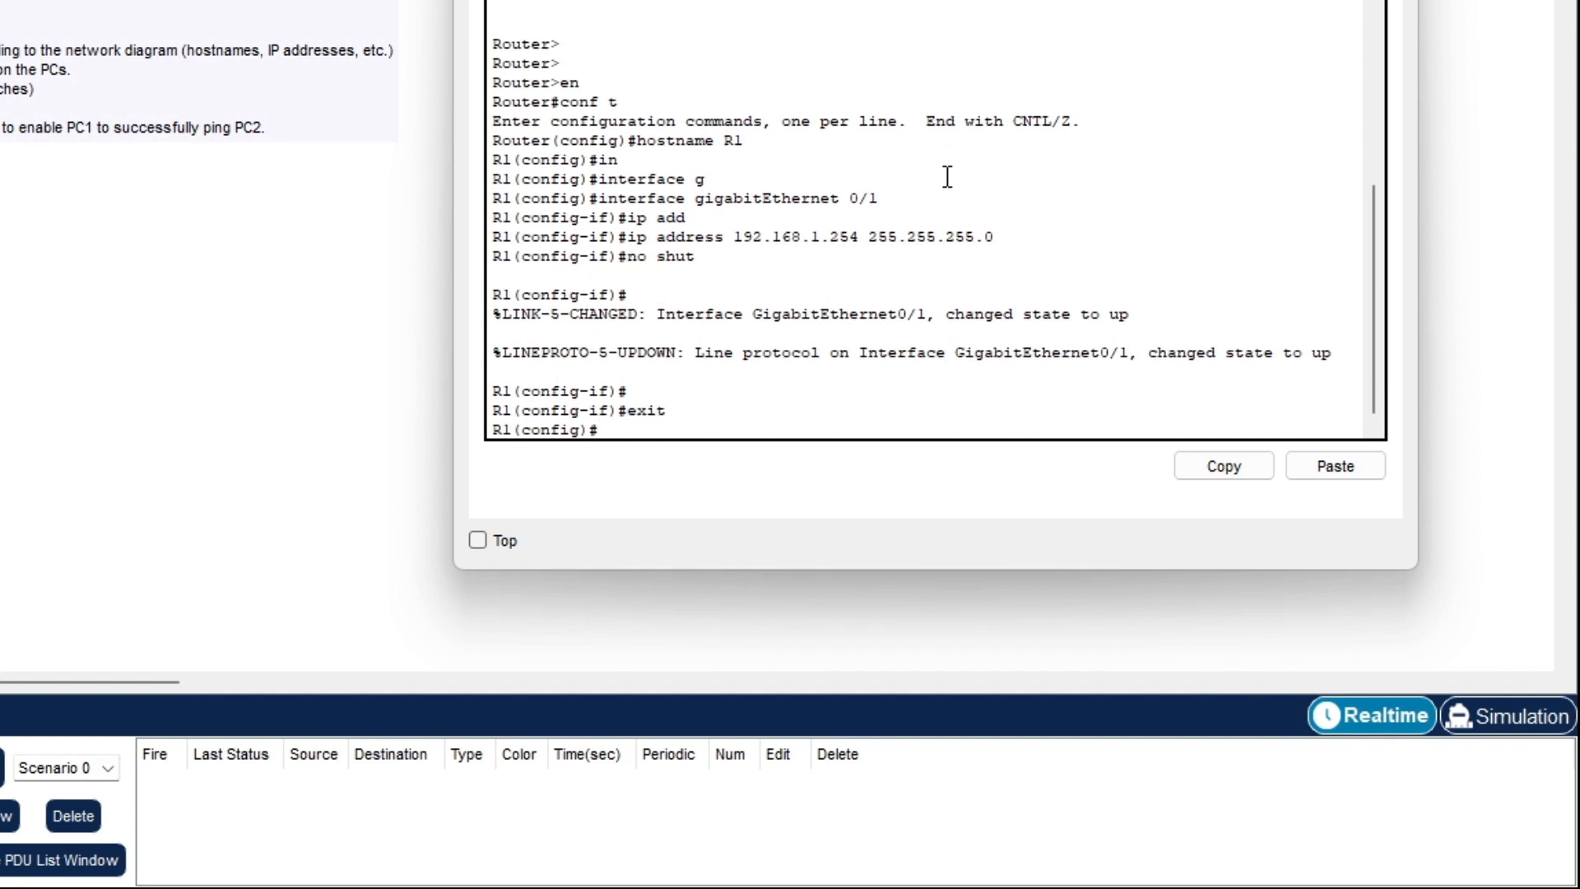
- Enter interface configuration for R1's GigabitEthernet0/0
type("i")
key("Tab")
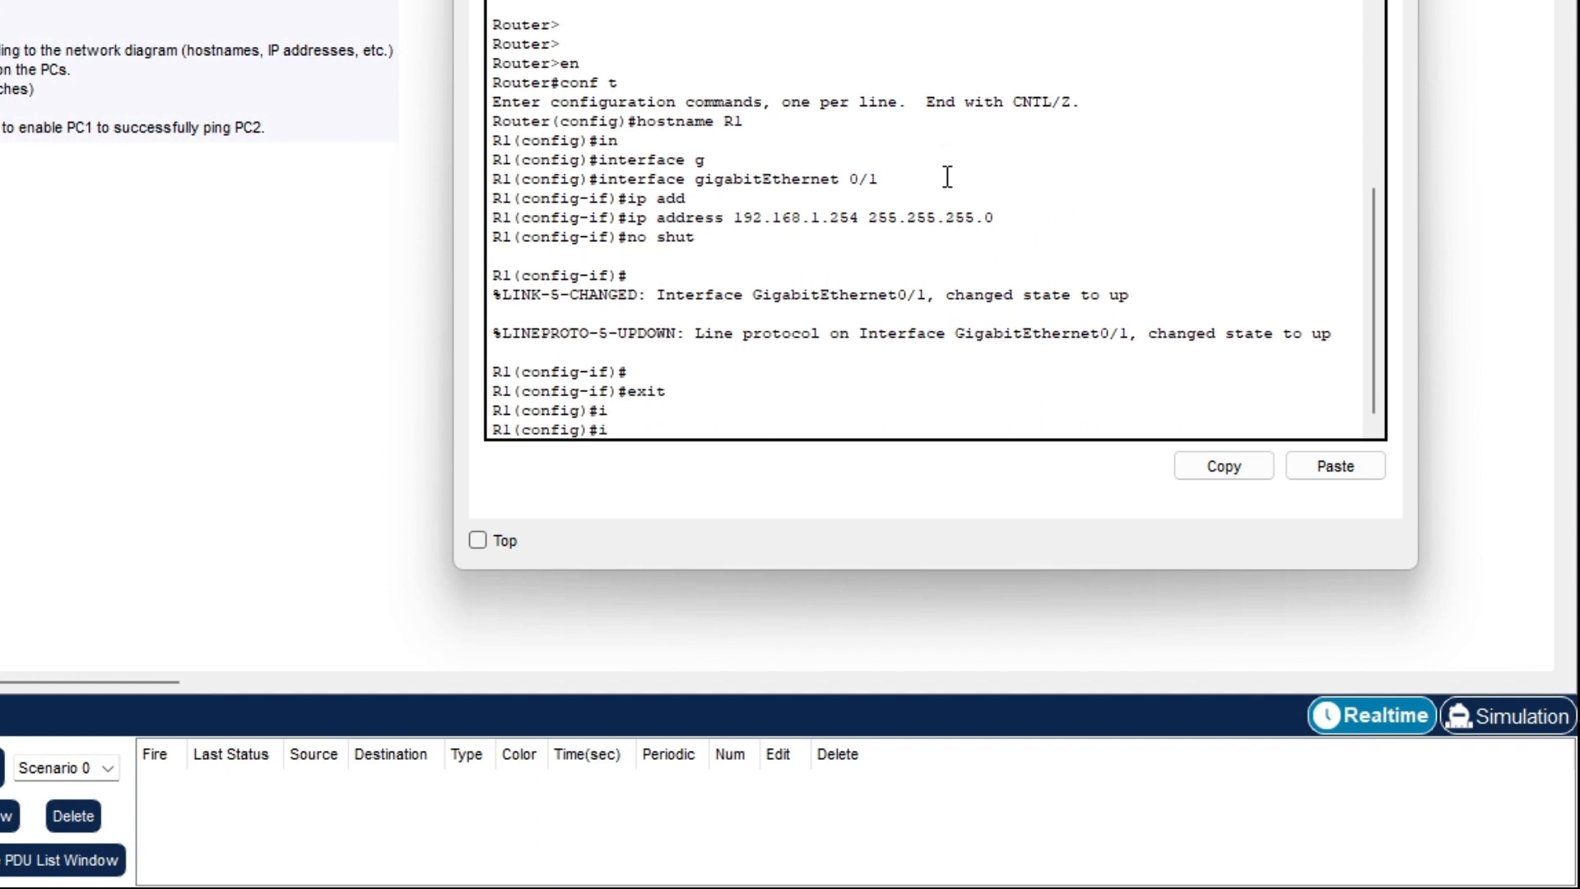
type("n")
key("Tab")
type("g")
key("Tab")
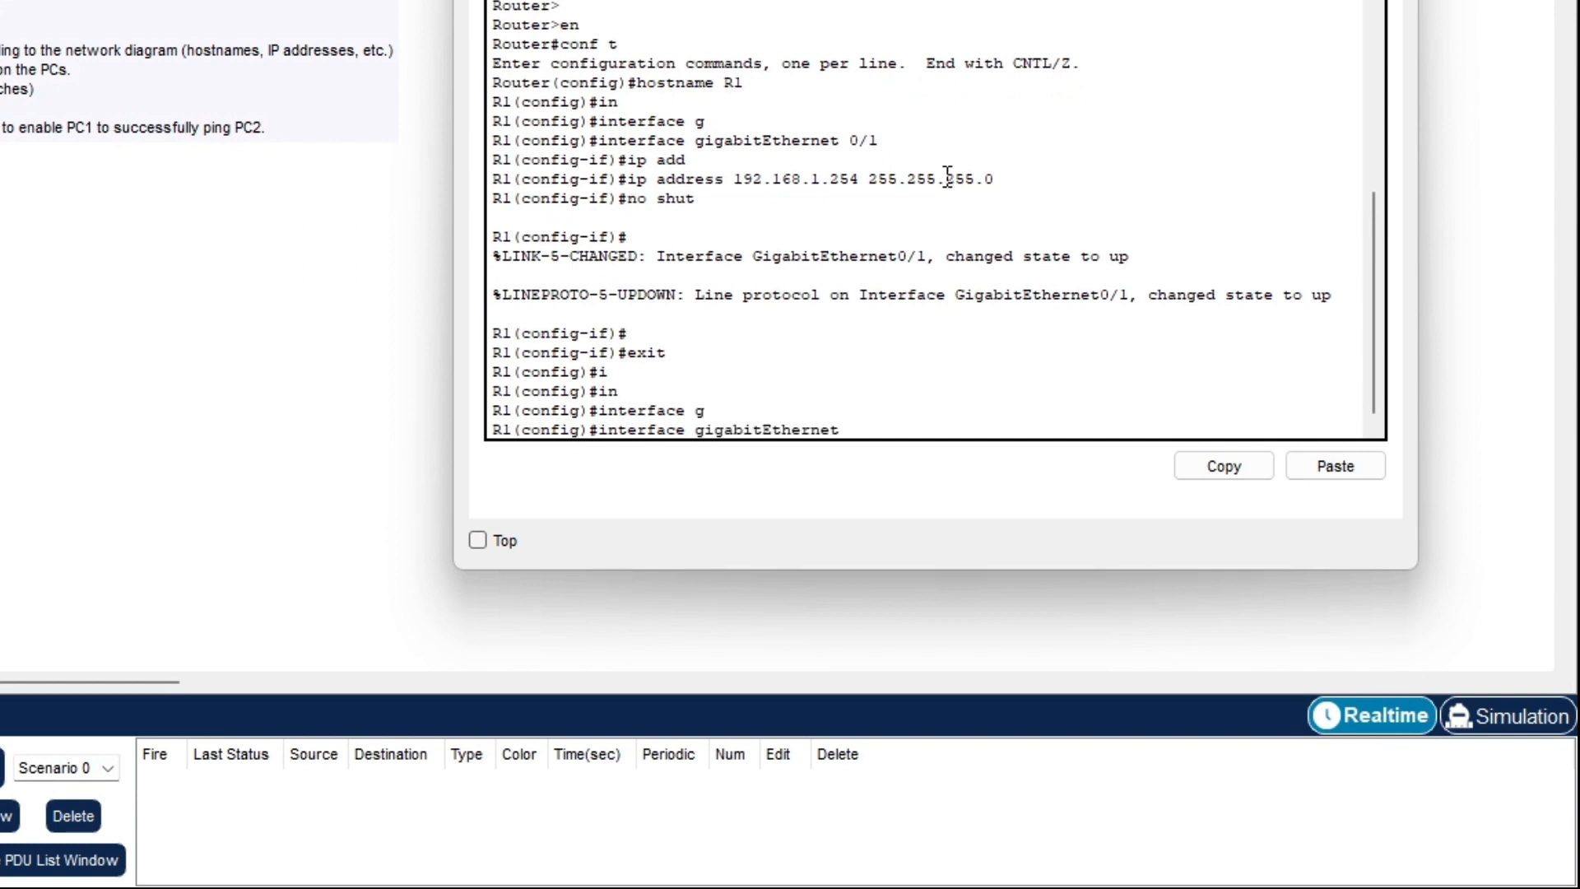
type("0")
type("/0")
key("BackSpace")
type("0")
key("Return")
- Assign G0/0 the address 192.168.12.1 255.255.255.0 and enable it with no shut
type("ip ")
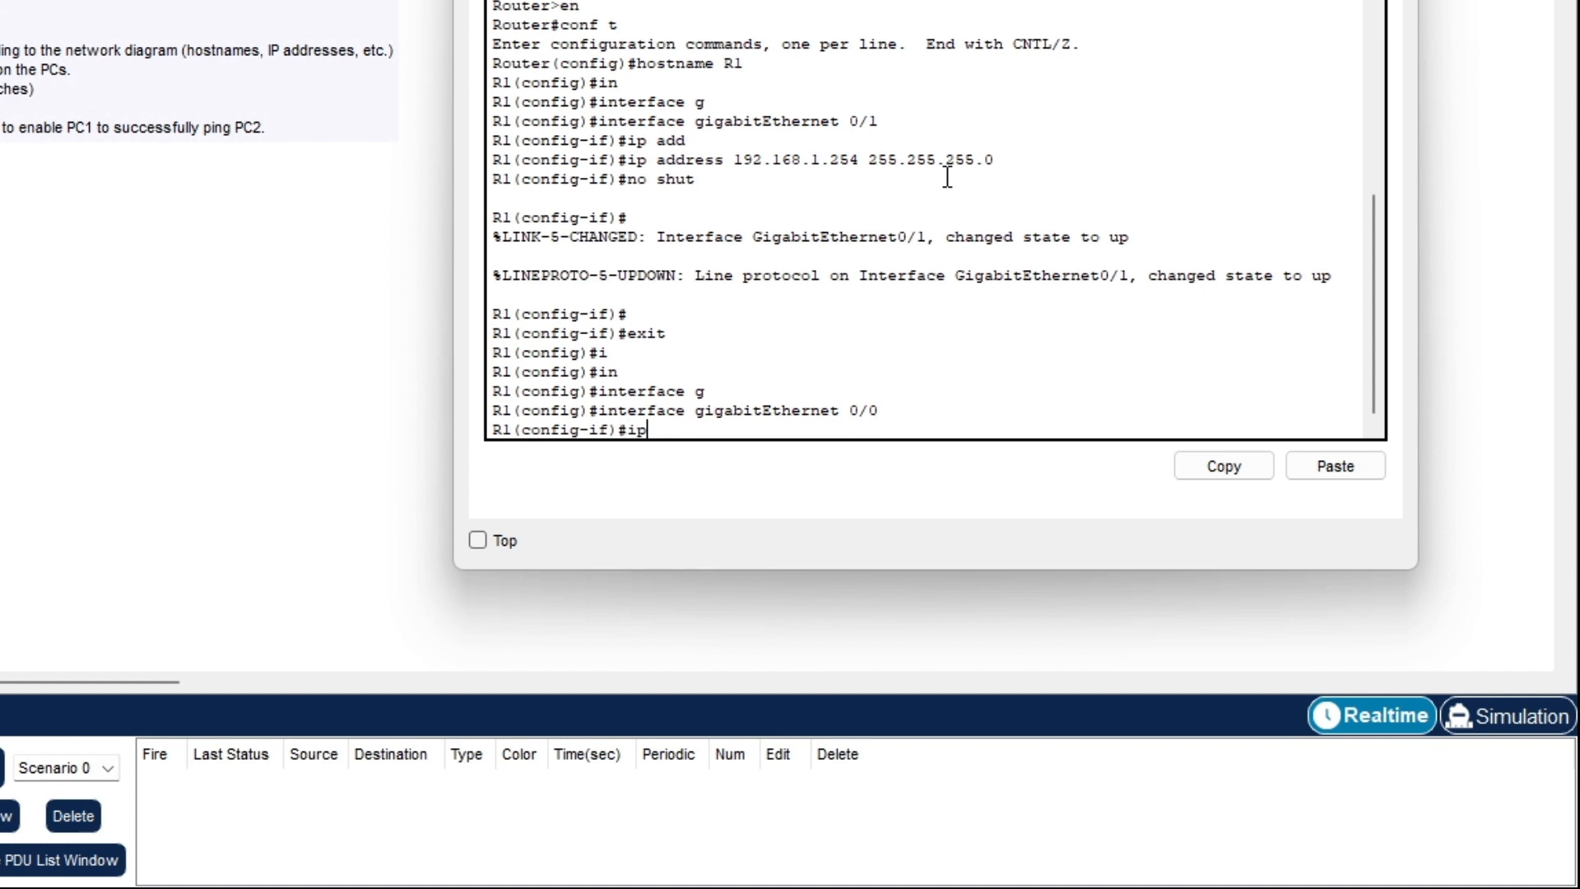
type("a")
key("Tab")
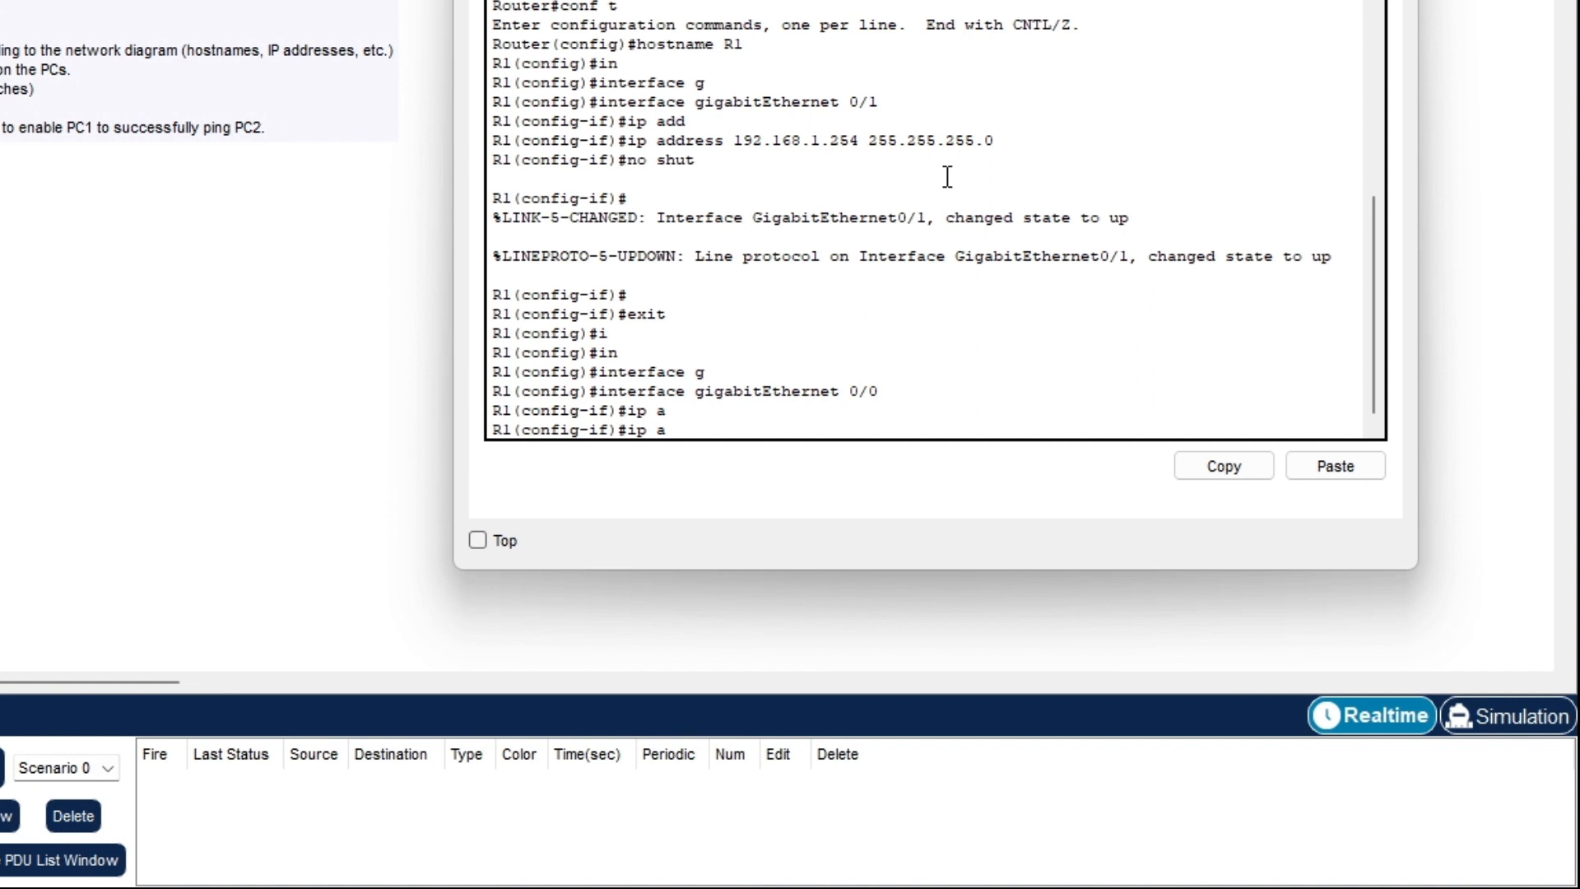
type("d")
key("Tab")
type("1")
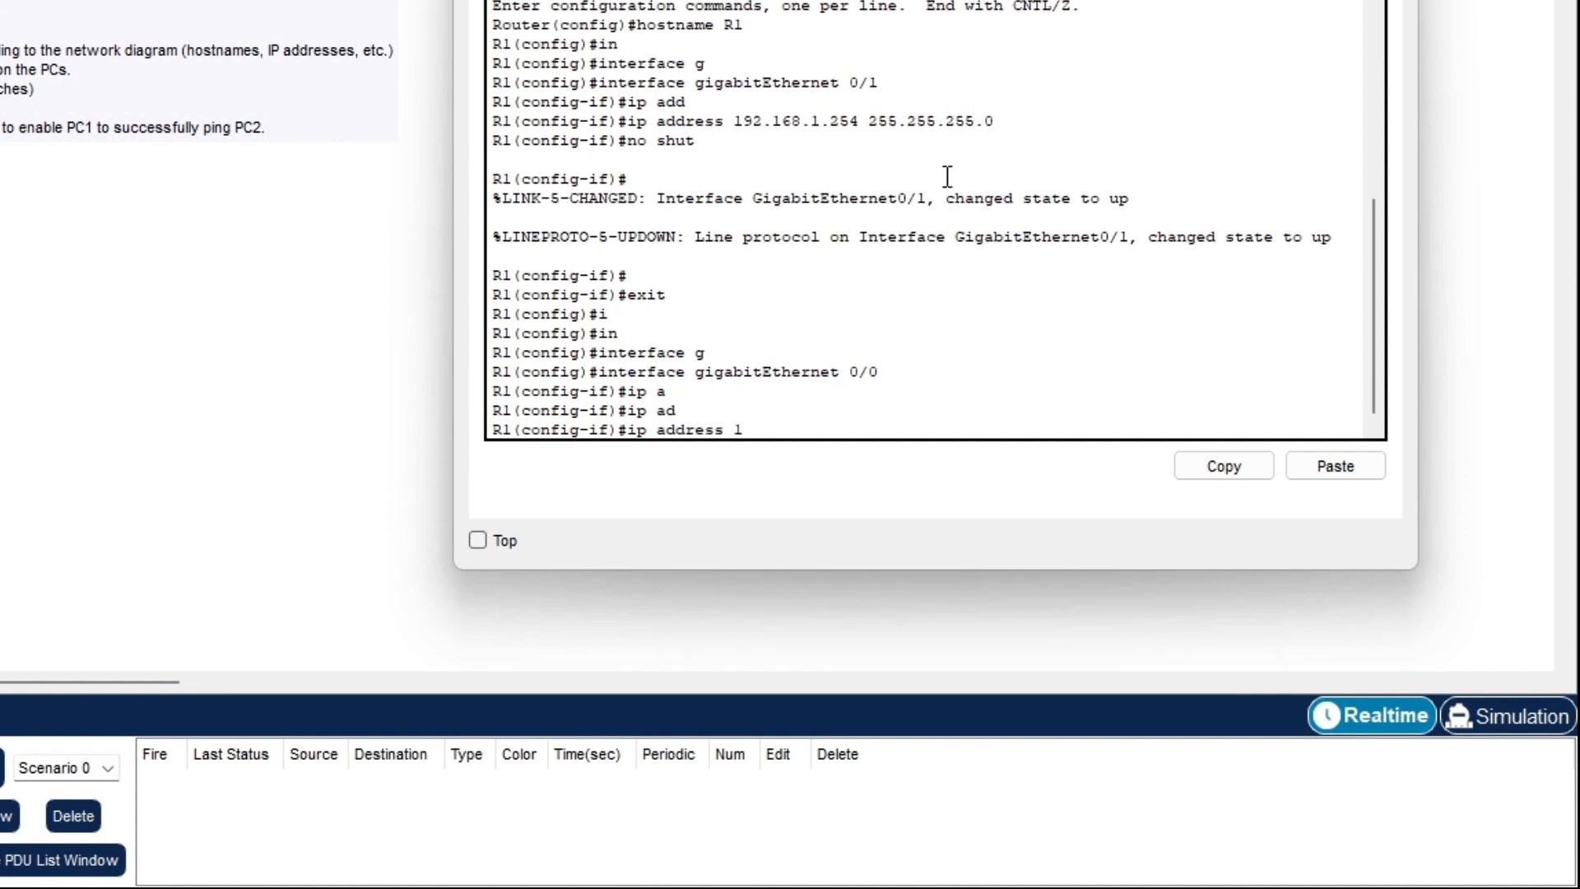
type("92.168.12.1 255.255.2")
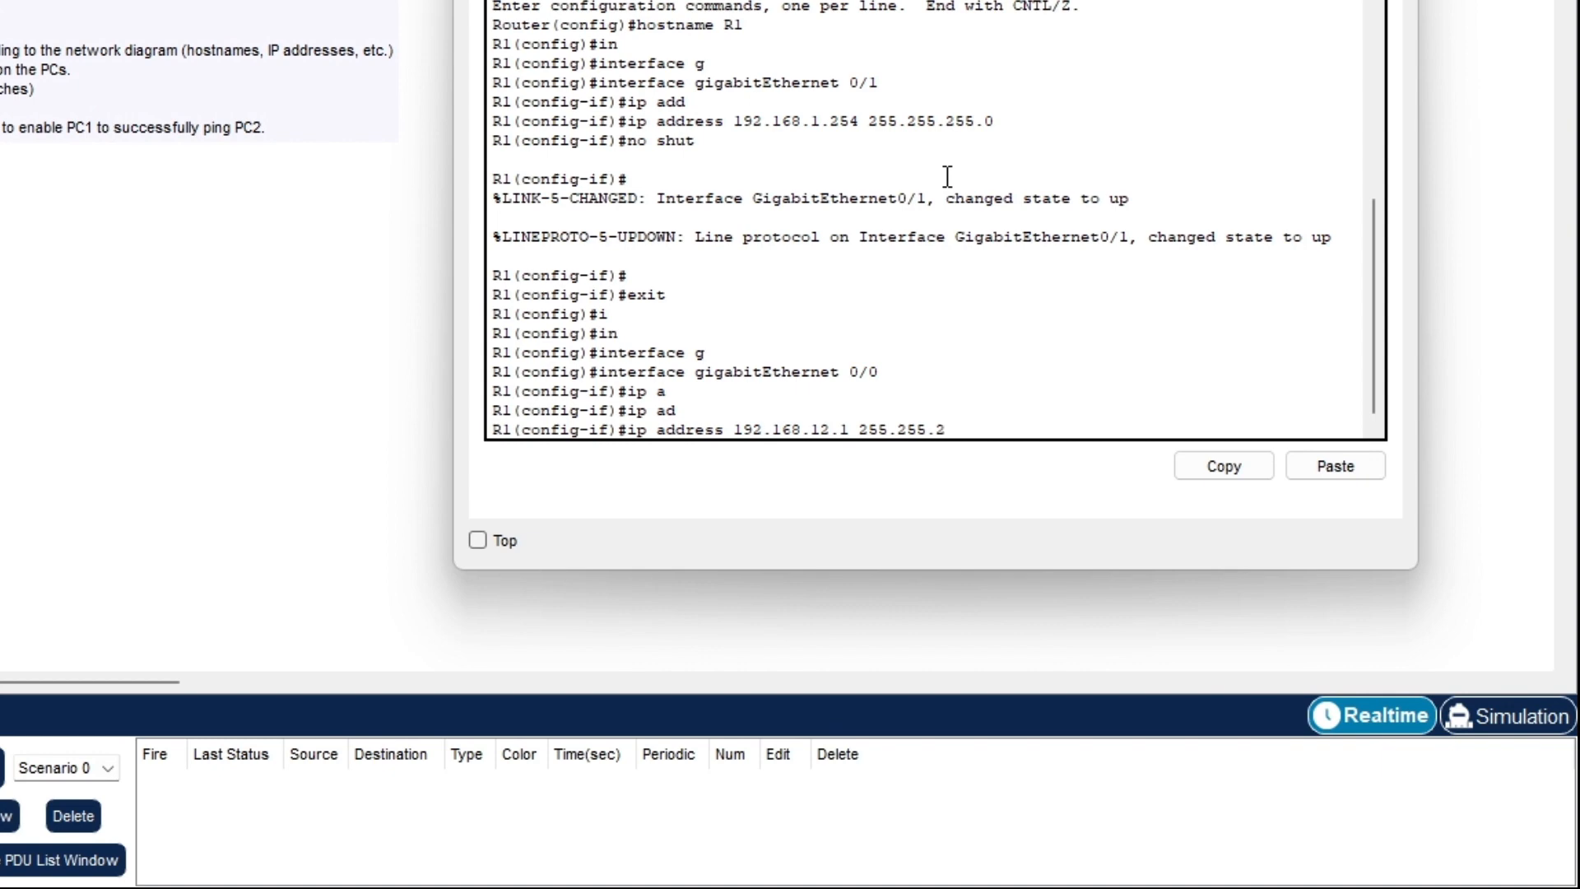
type("55.0")
key("Return")
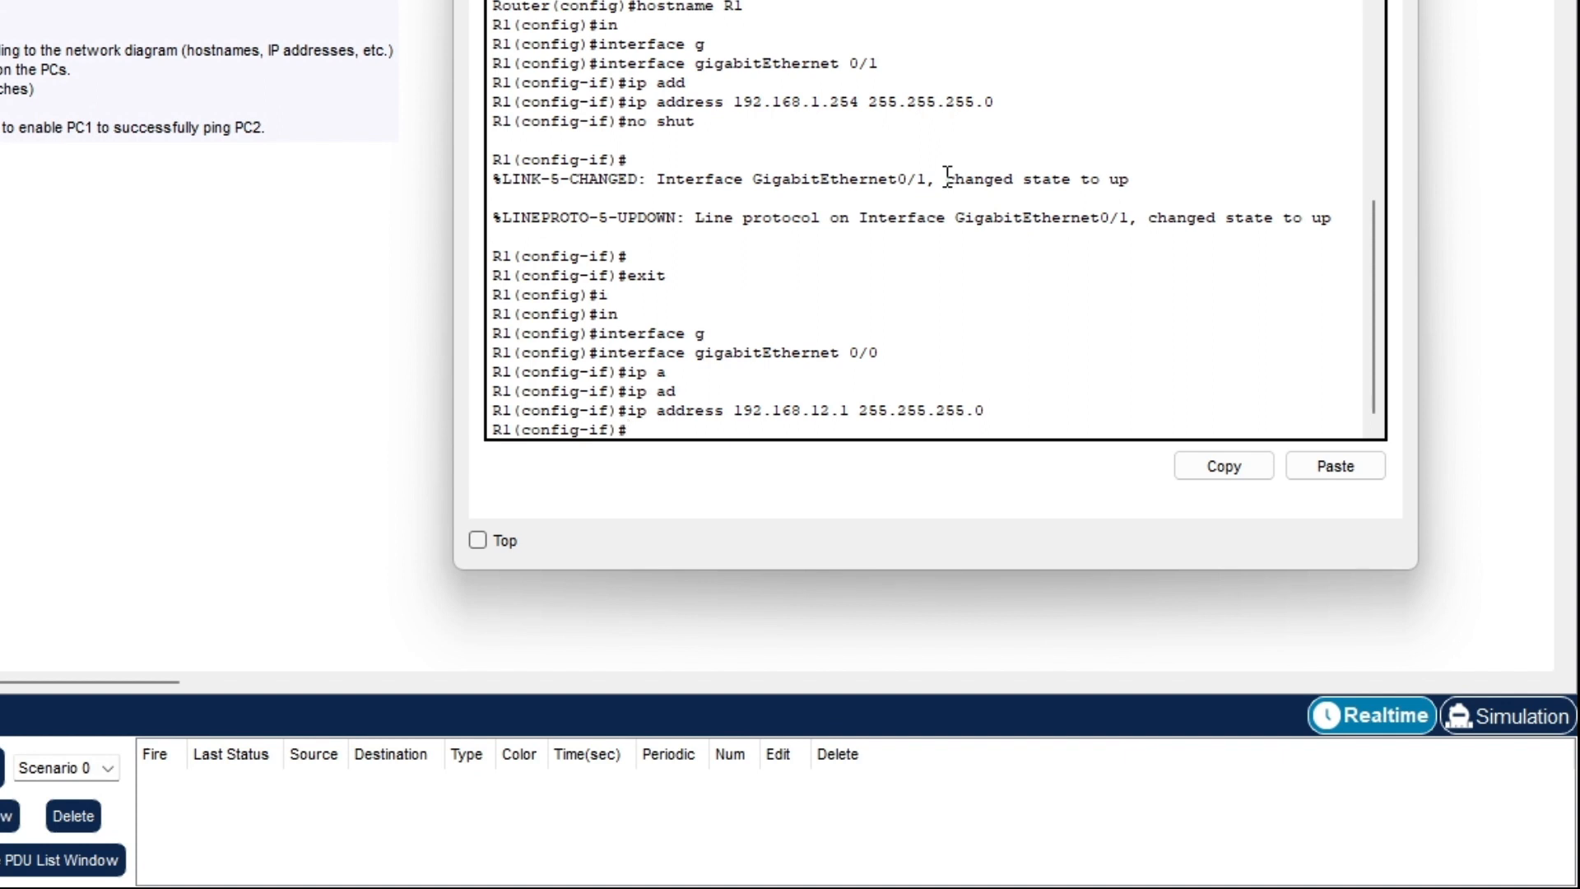
type("no shut")
key("Return")
key("Return")
key("Return")
key("Return")
key("Return")
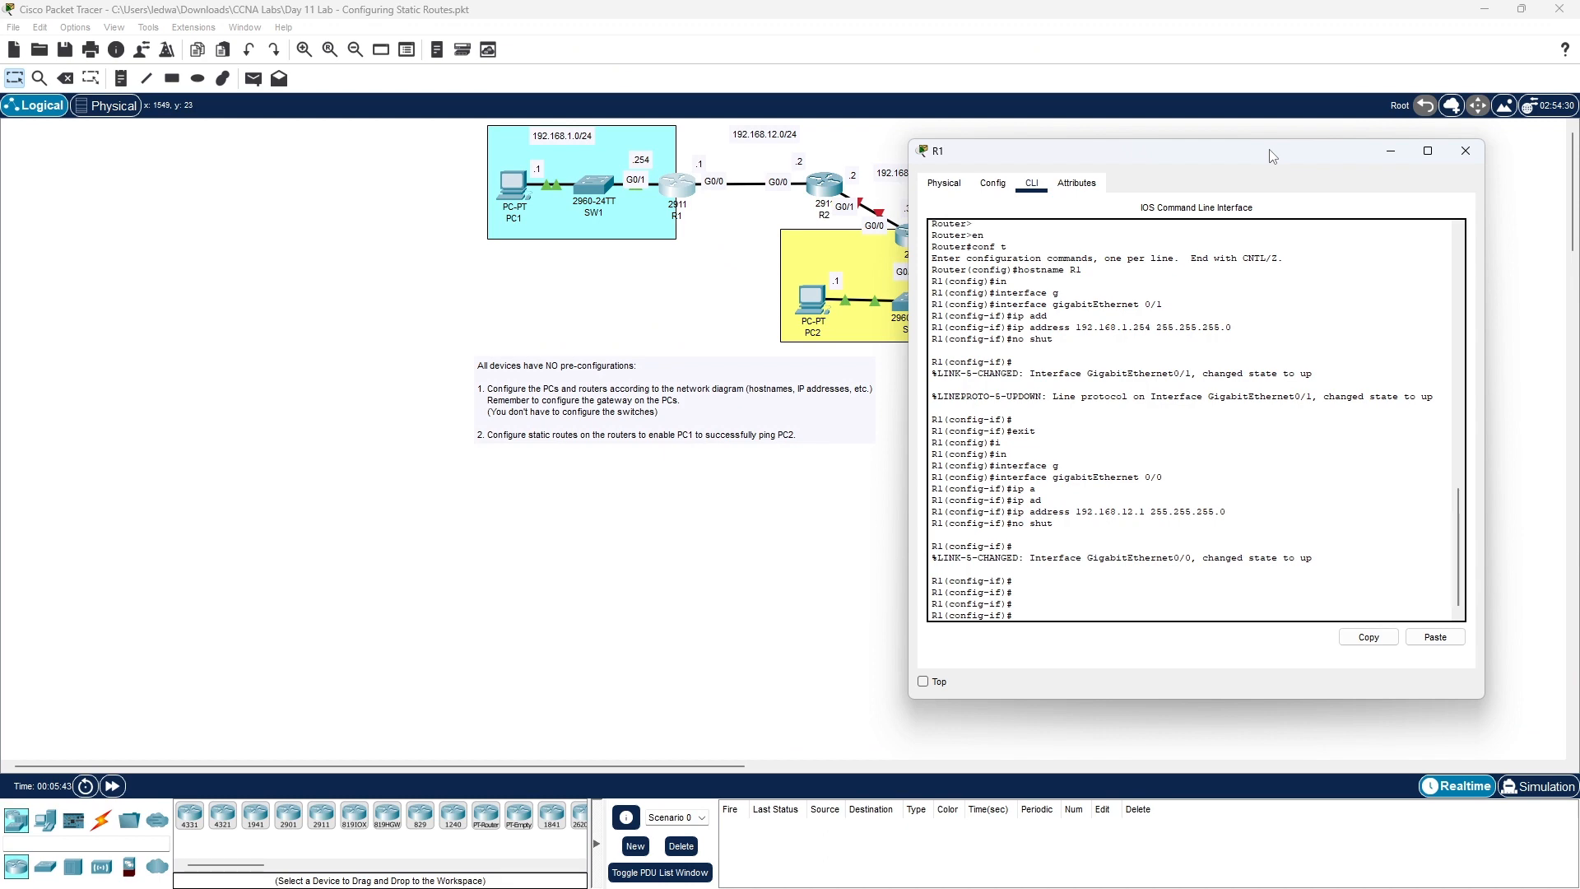
left_click_drag(1272, 156, 403, 147)
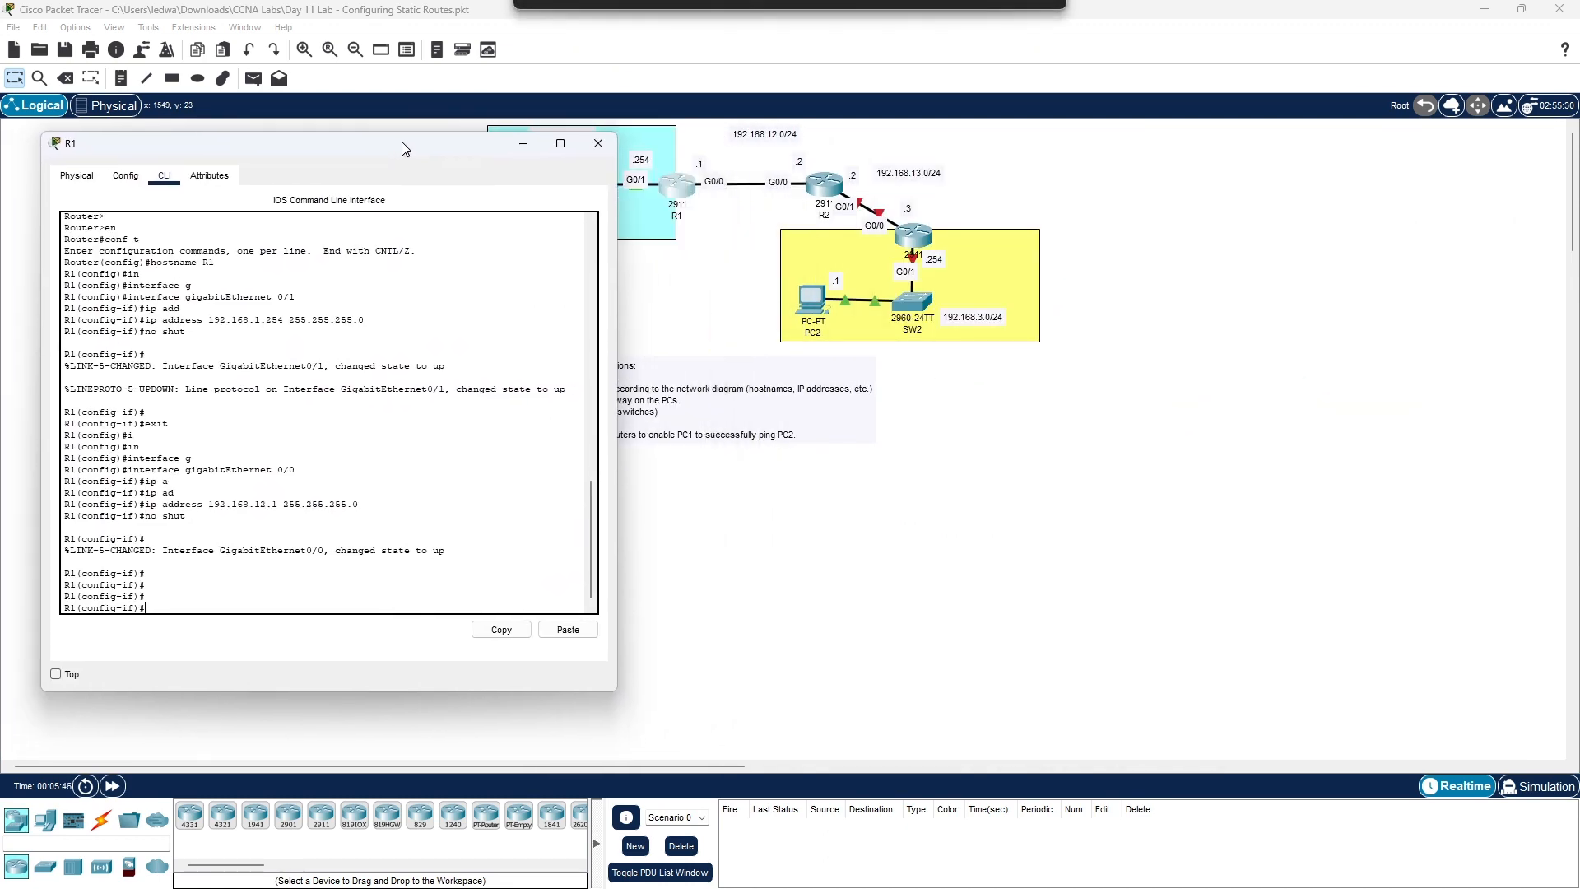
- Close R1's window and open R2's CLI console session
left_click(603, 153)
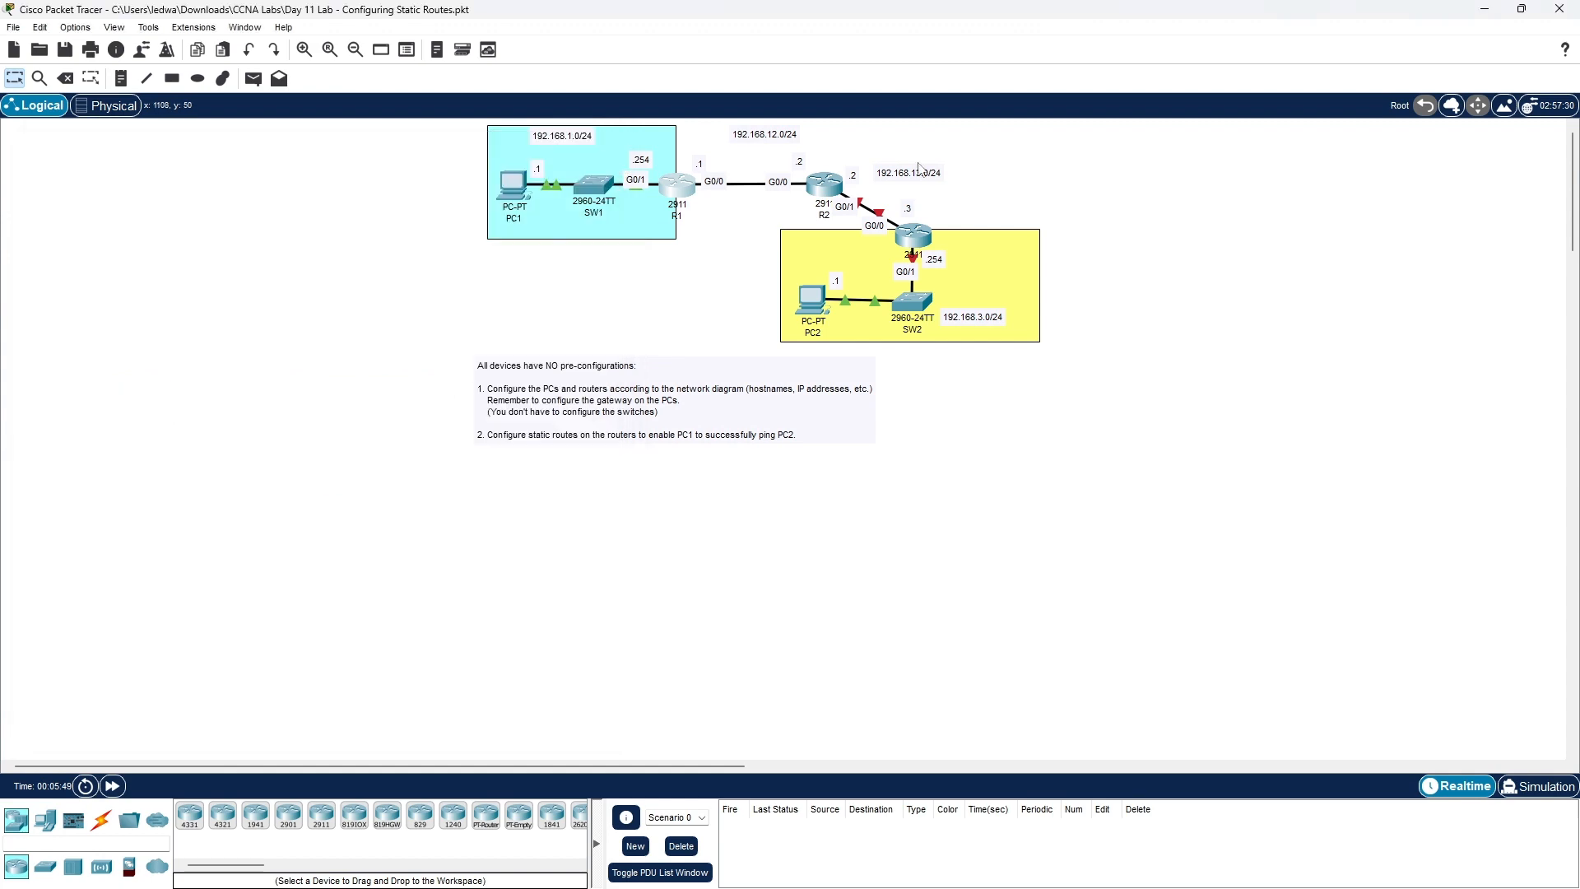
left_click(826, 182)
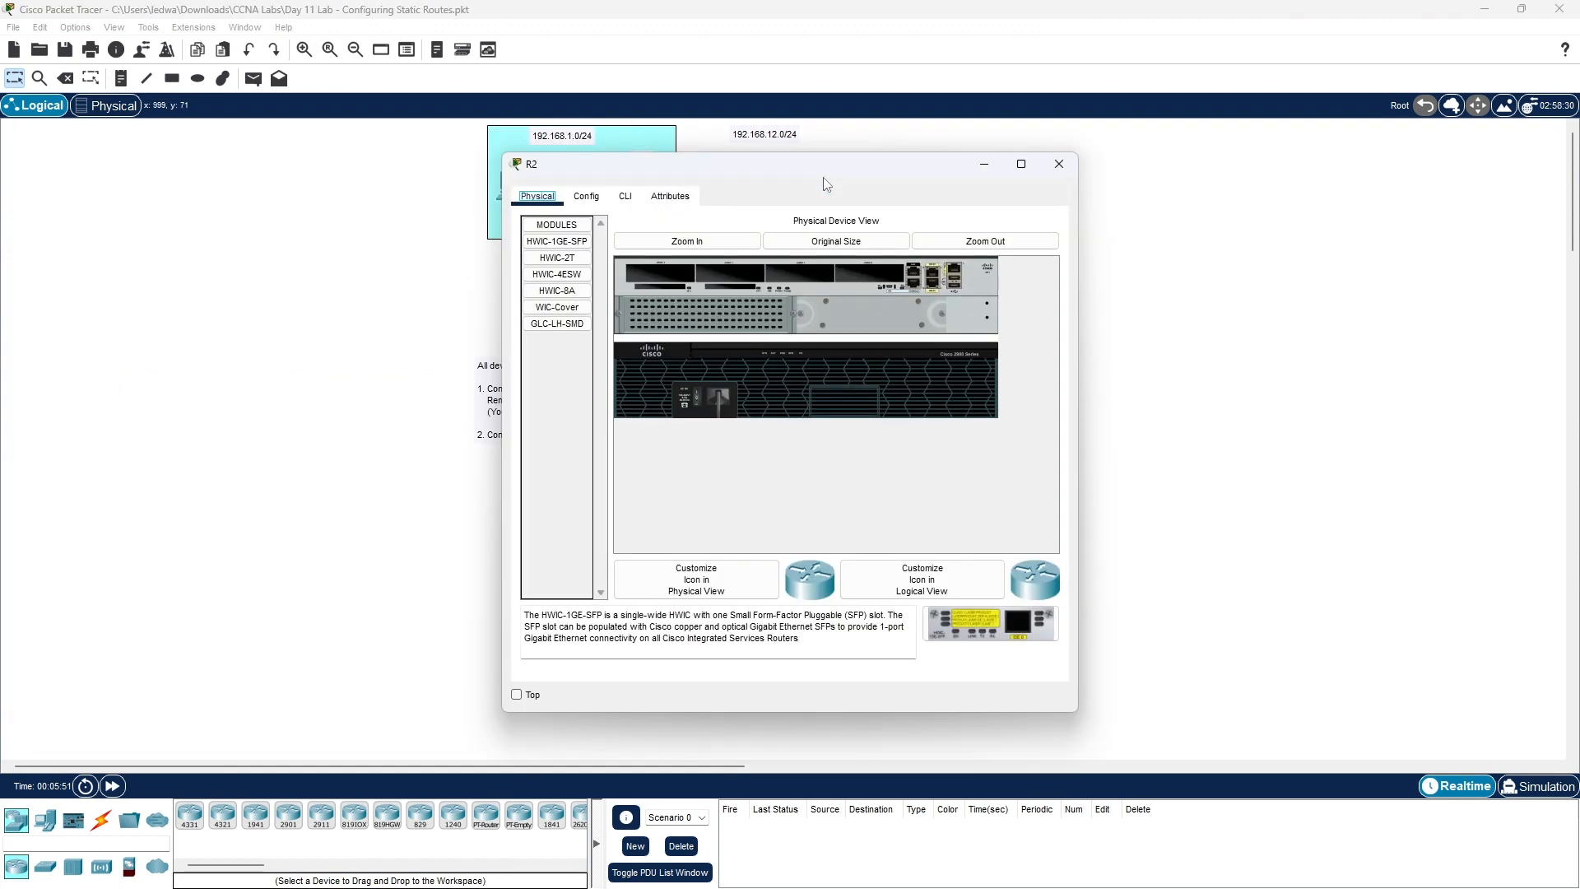
left_click(625, 195)
left_click_drag(704, 174, 1128, 140)
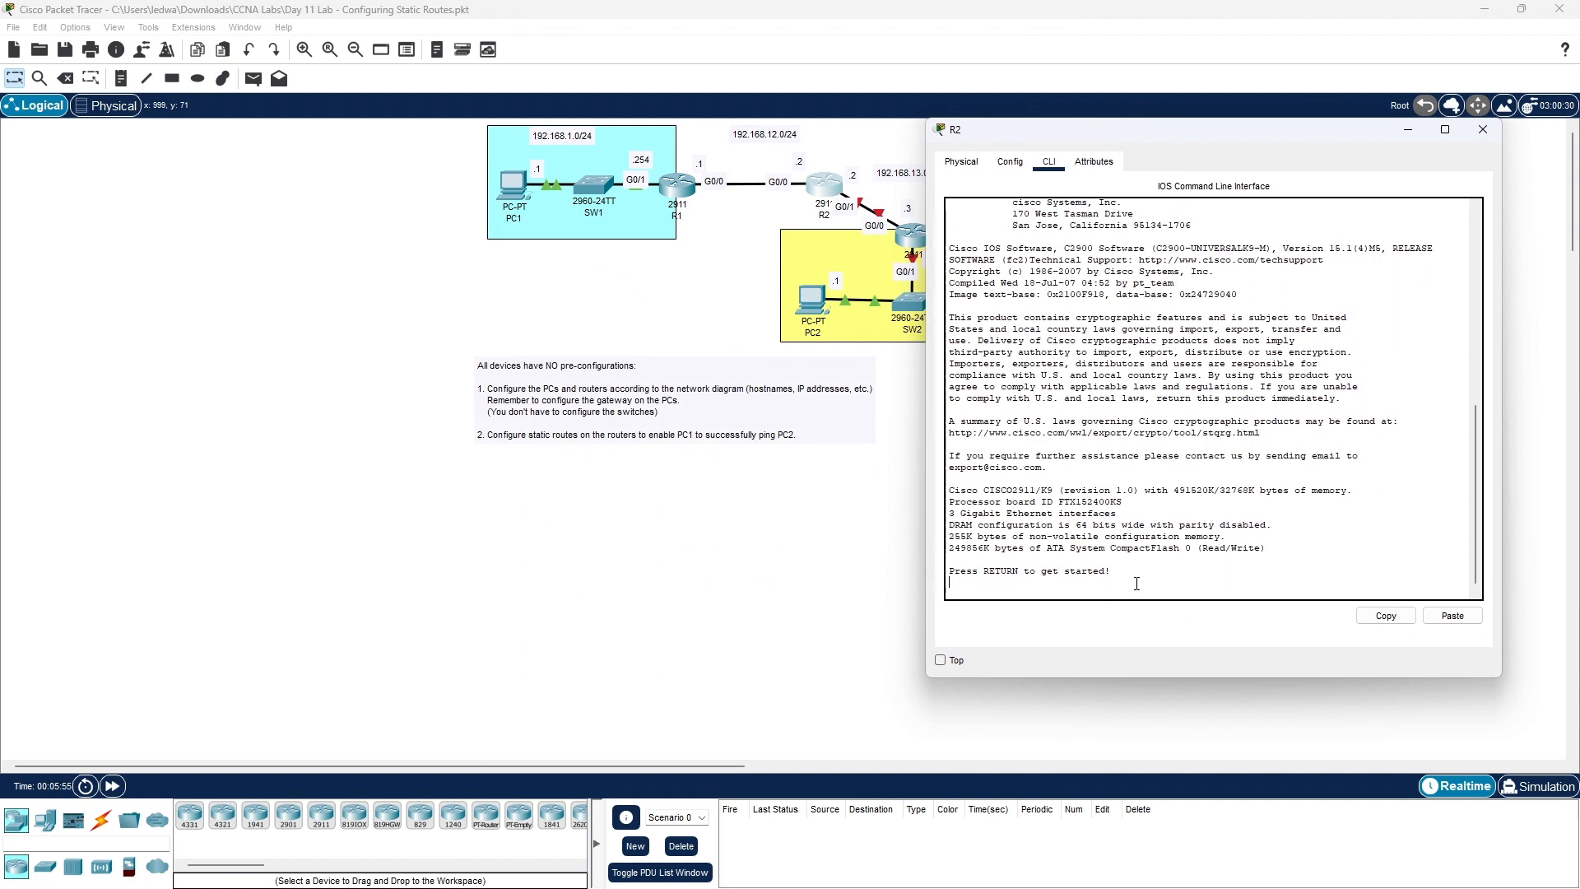
key("Return")
key("Return")
key("Return")
key("Return")
key("Return")
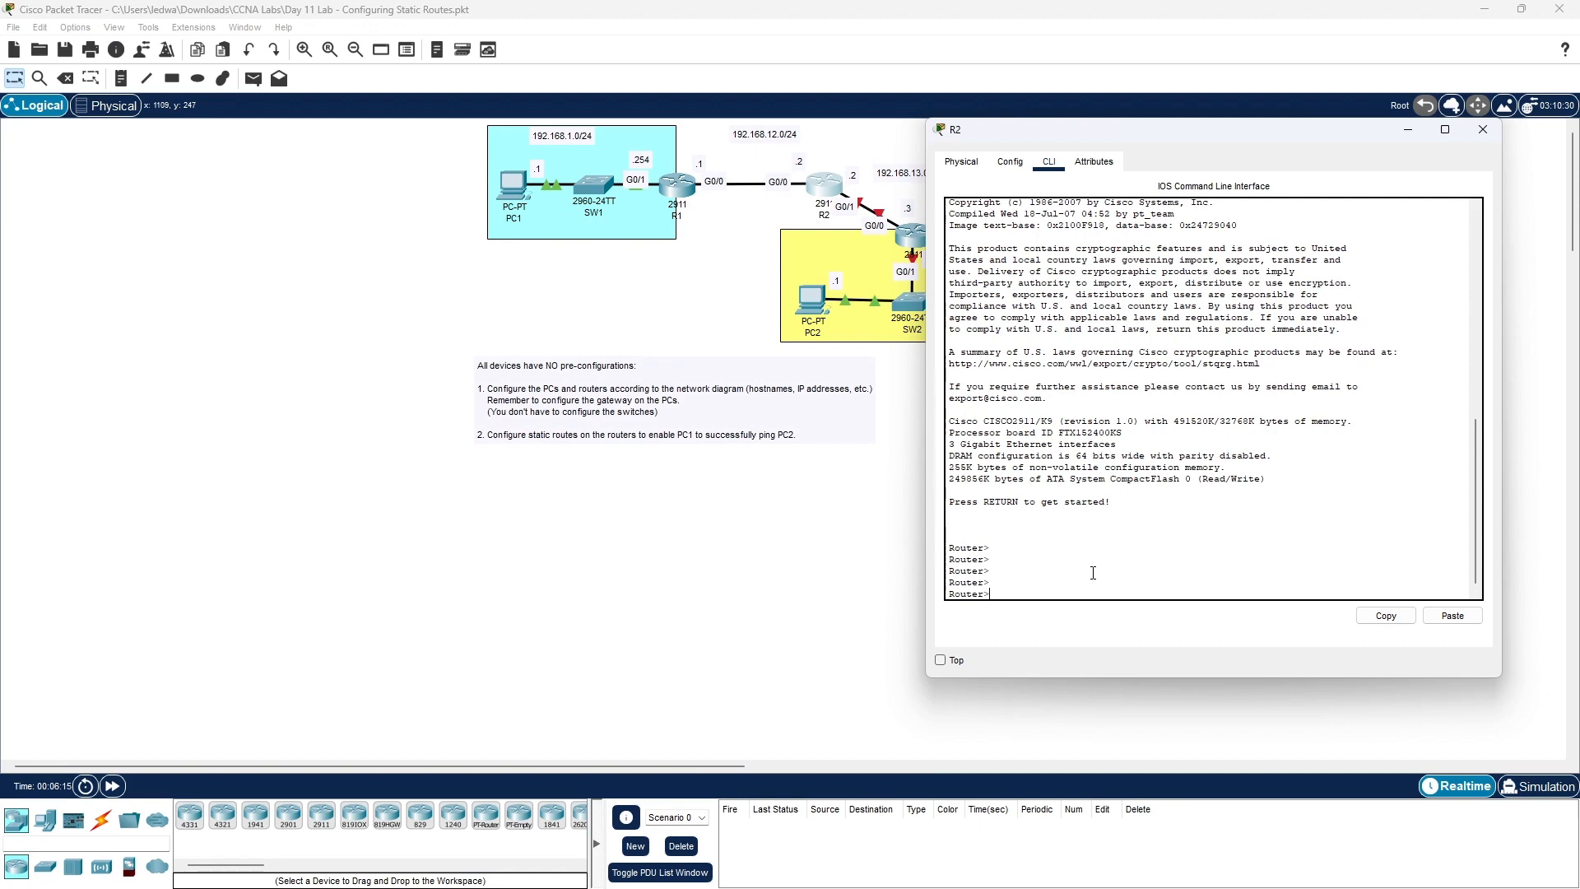
- Enter privileged and global configuration mode with en and conf t, then set hostname R2
type("en")
key("Return")
key("Return")
key("Return")
key("Return")
type("ho")
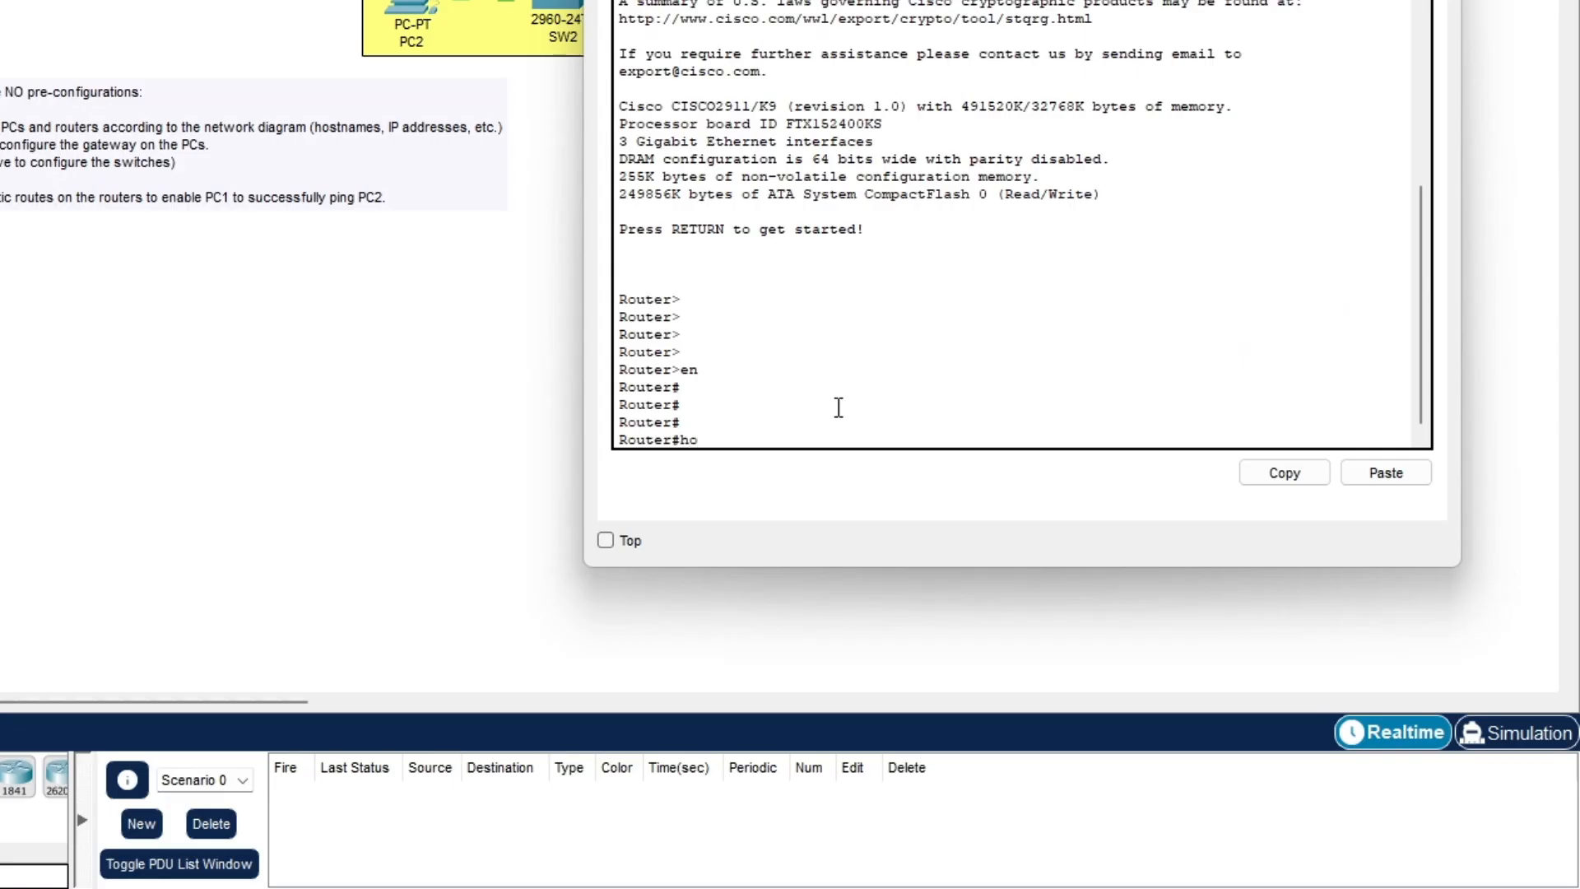
key("BackSpace")
key("BackSpace")
type("conf t")
key("Return")
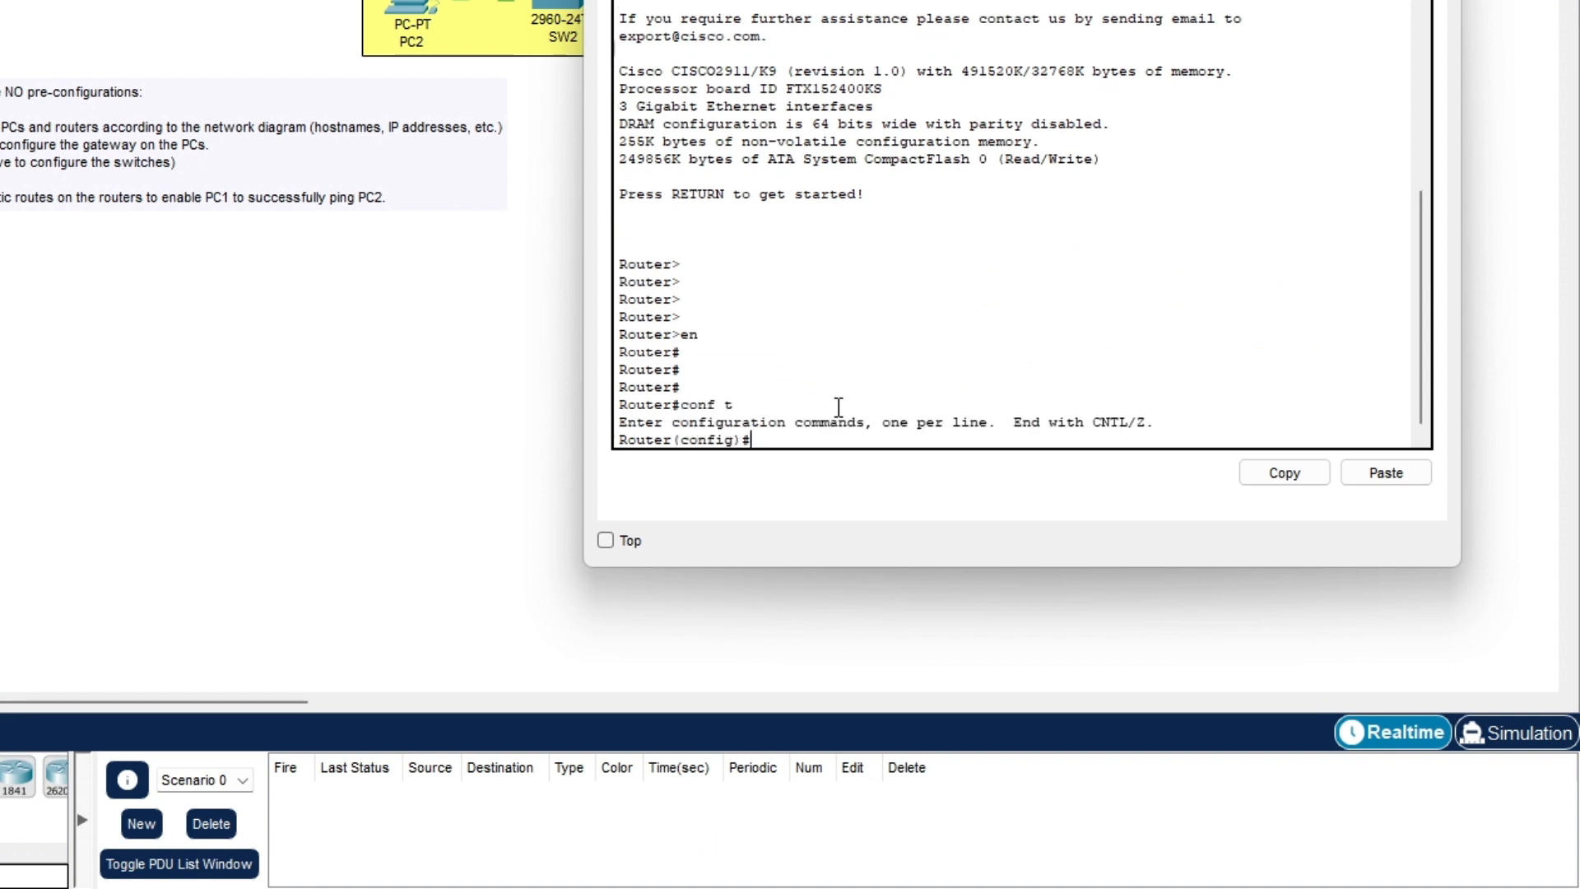
type("hostname R2")
key("Return")
key("Return")
key("Return")
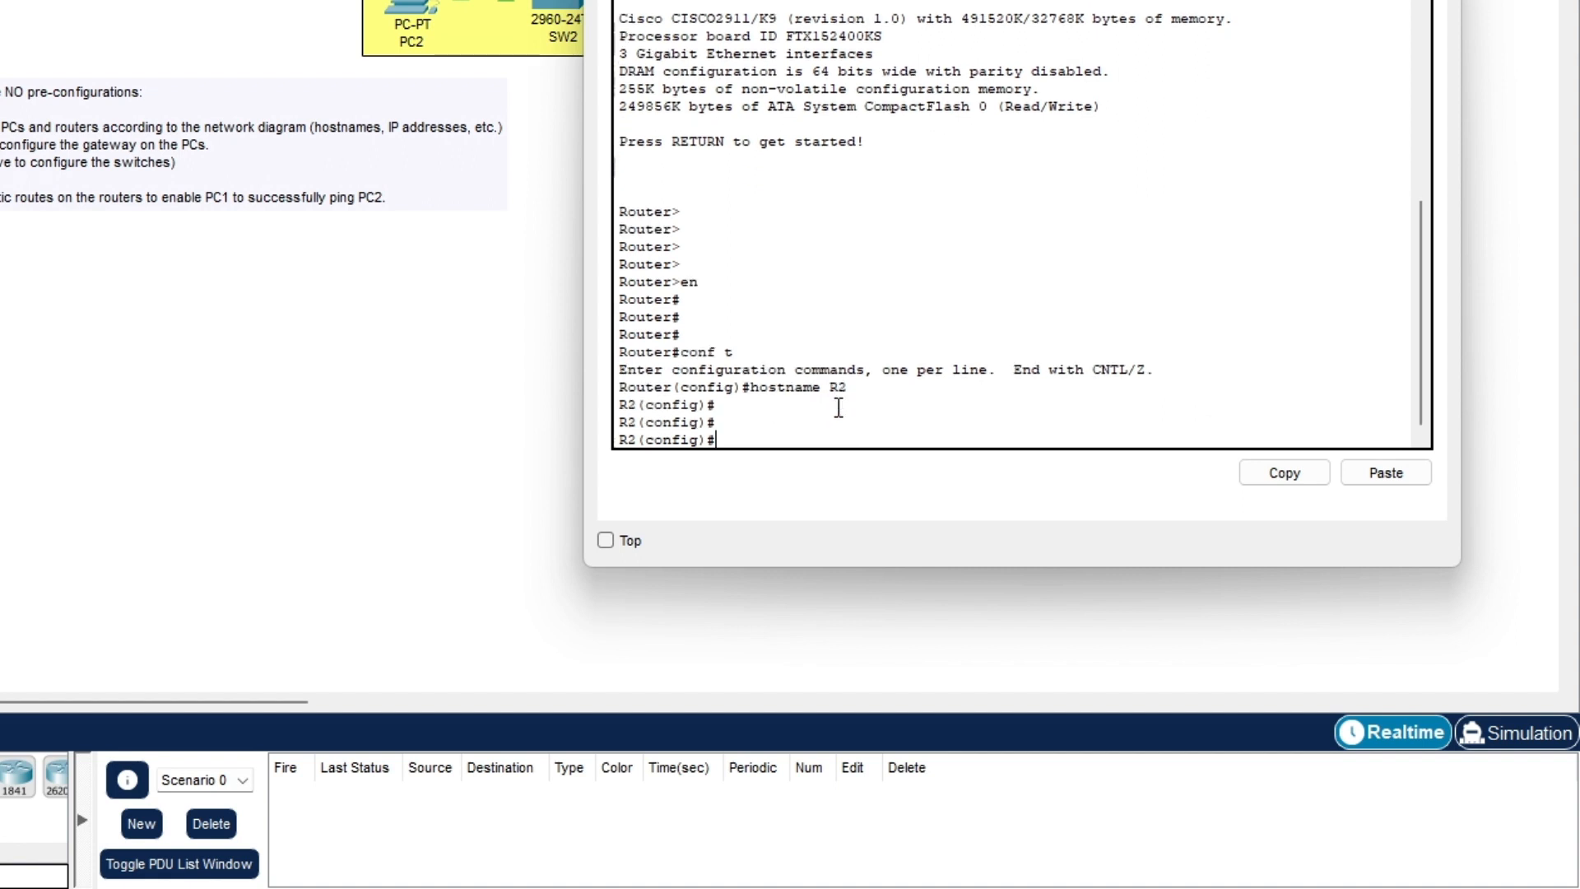
- Enter interface configuration for R2's GigabitEthernet0/0
type("in")
key("Tab")
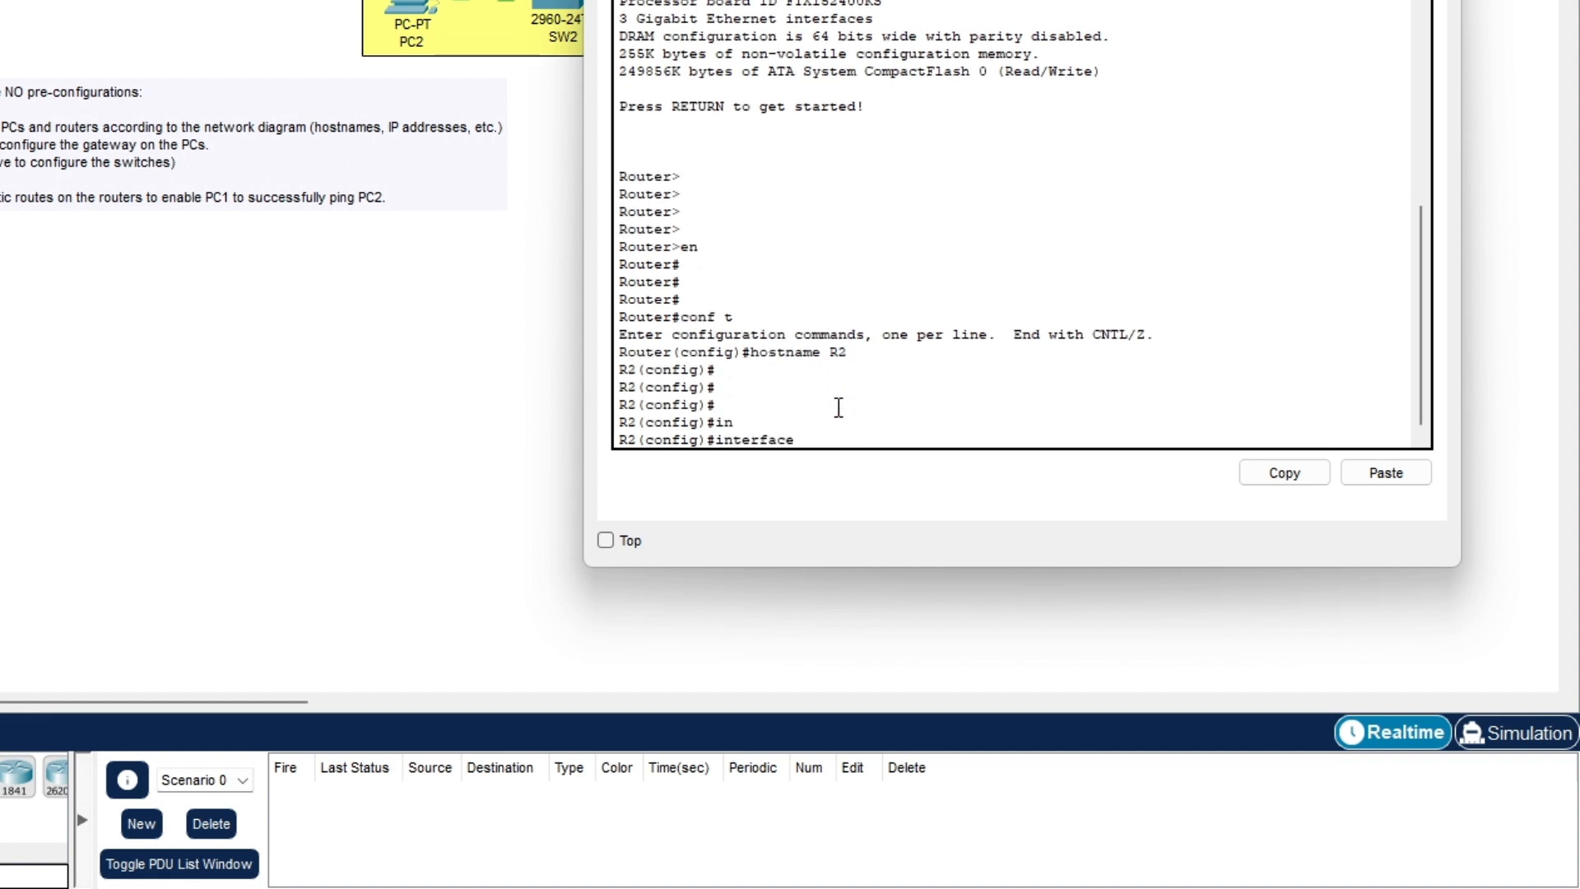
type("br")
key("Tab")
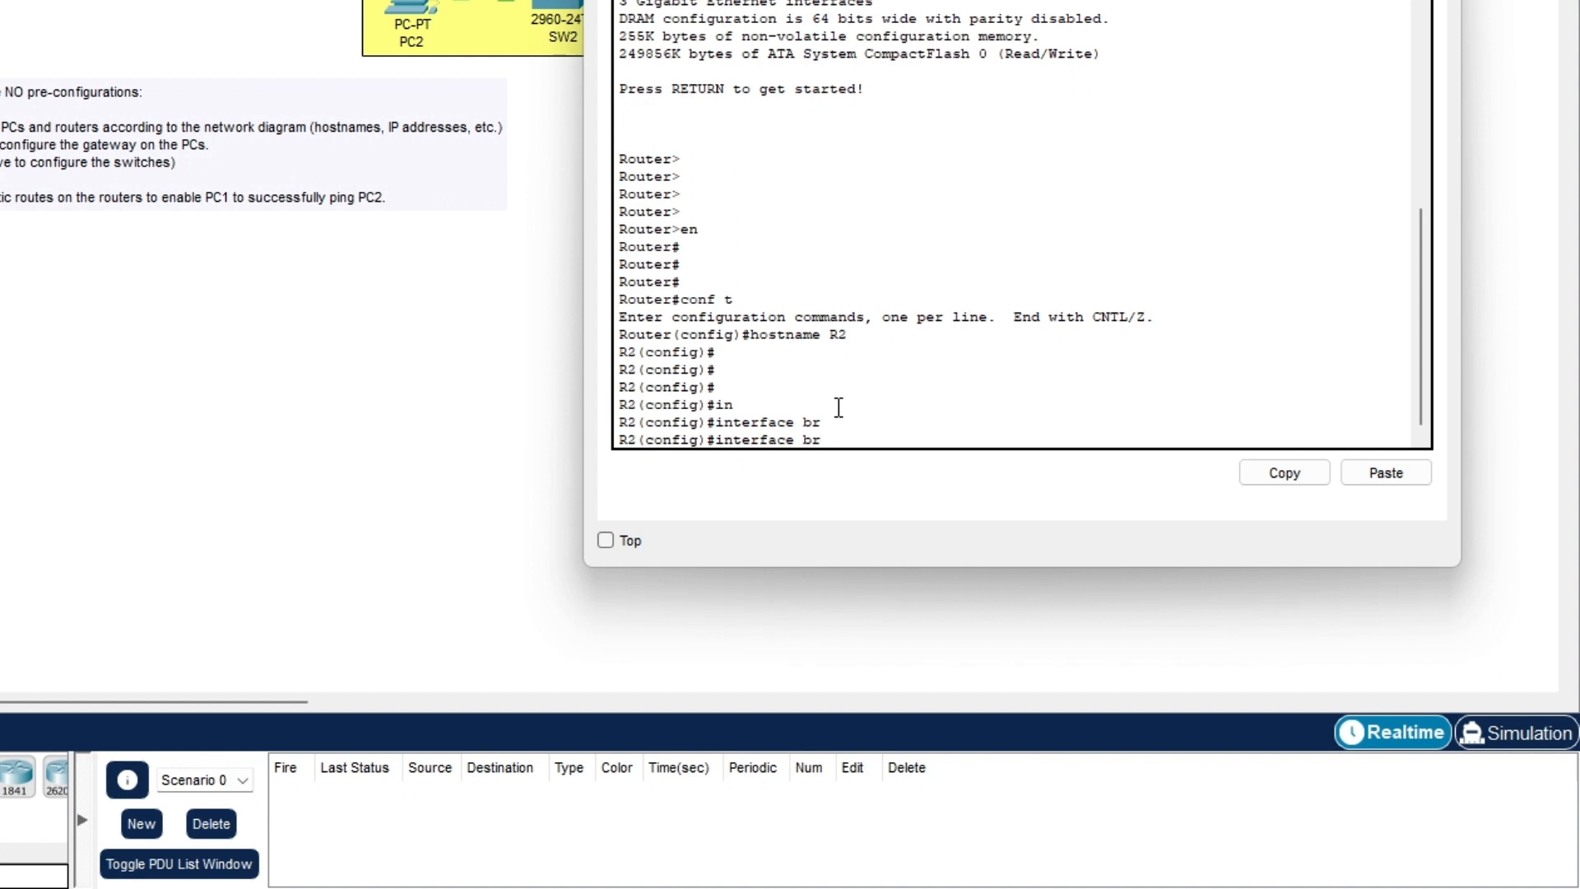
key("Tab")
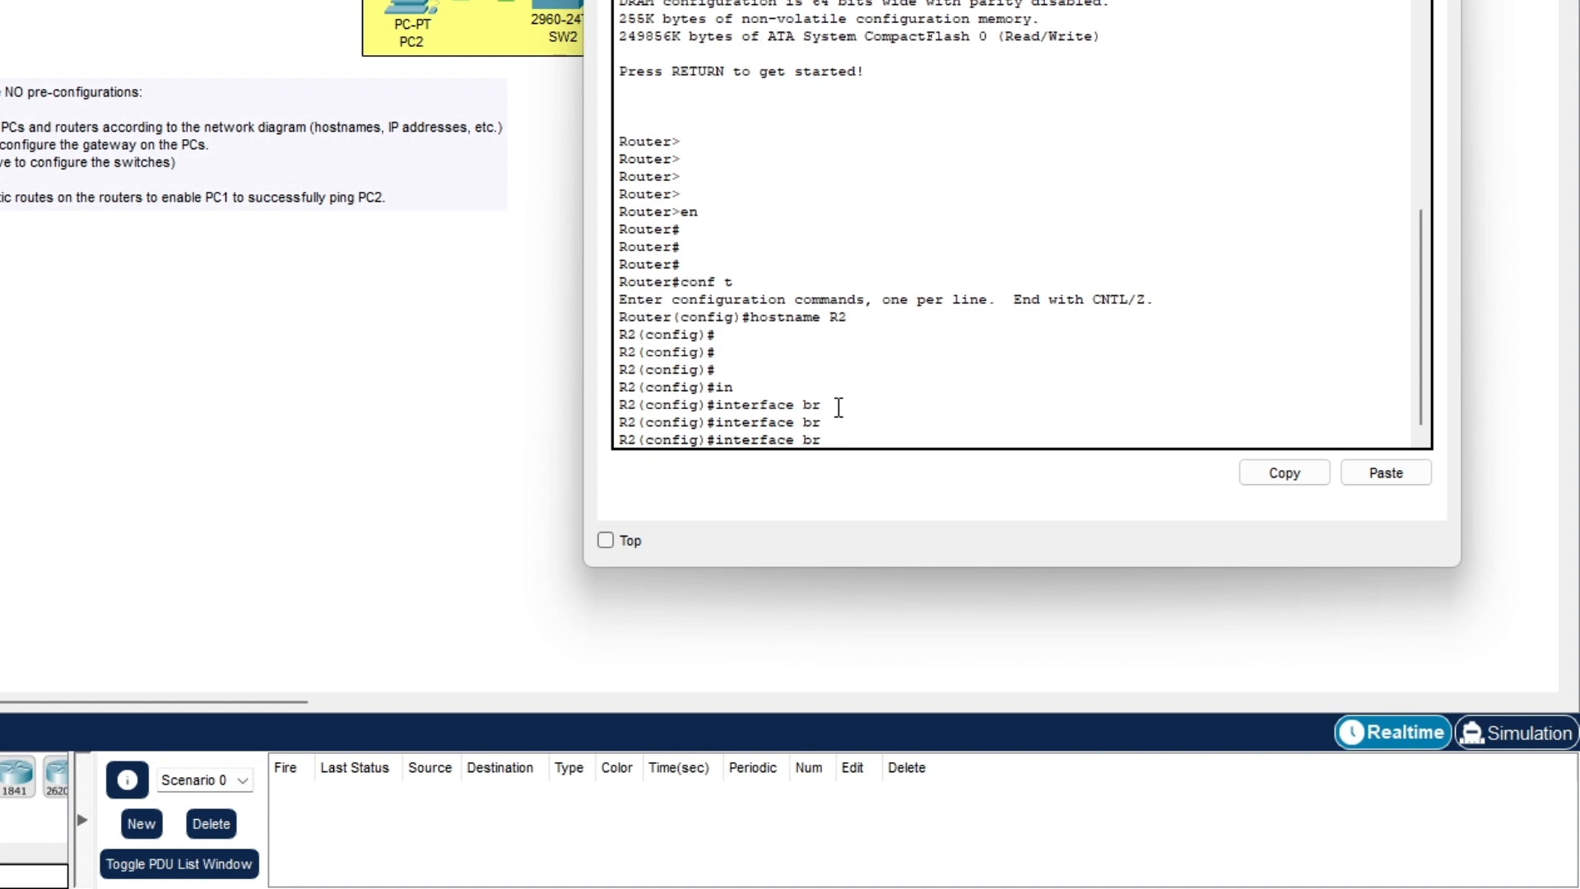
key("BackSpace")
key("BackSpace")
key("BackSpace")
type("g")
key("Tab")
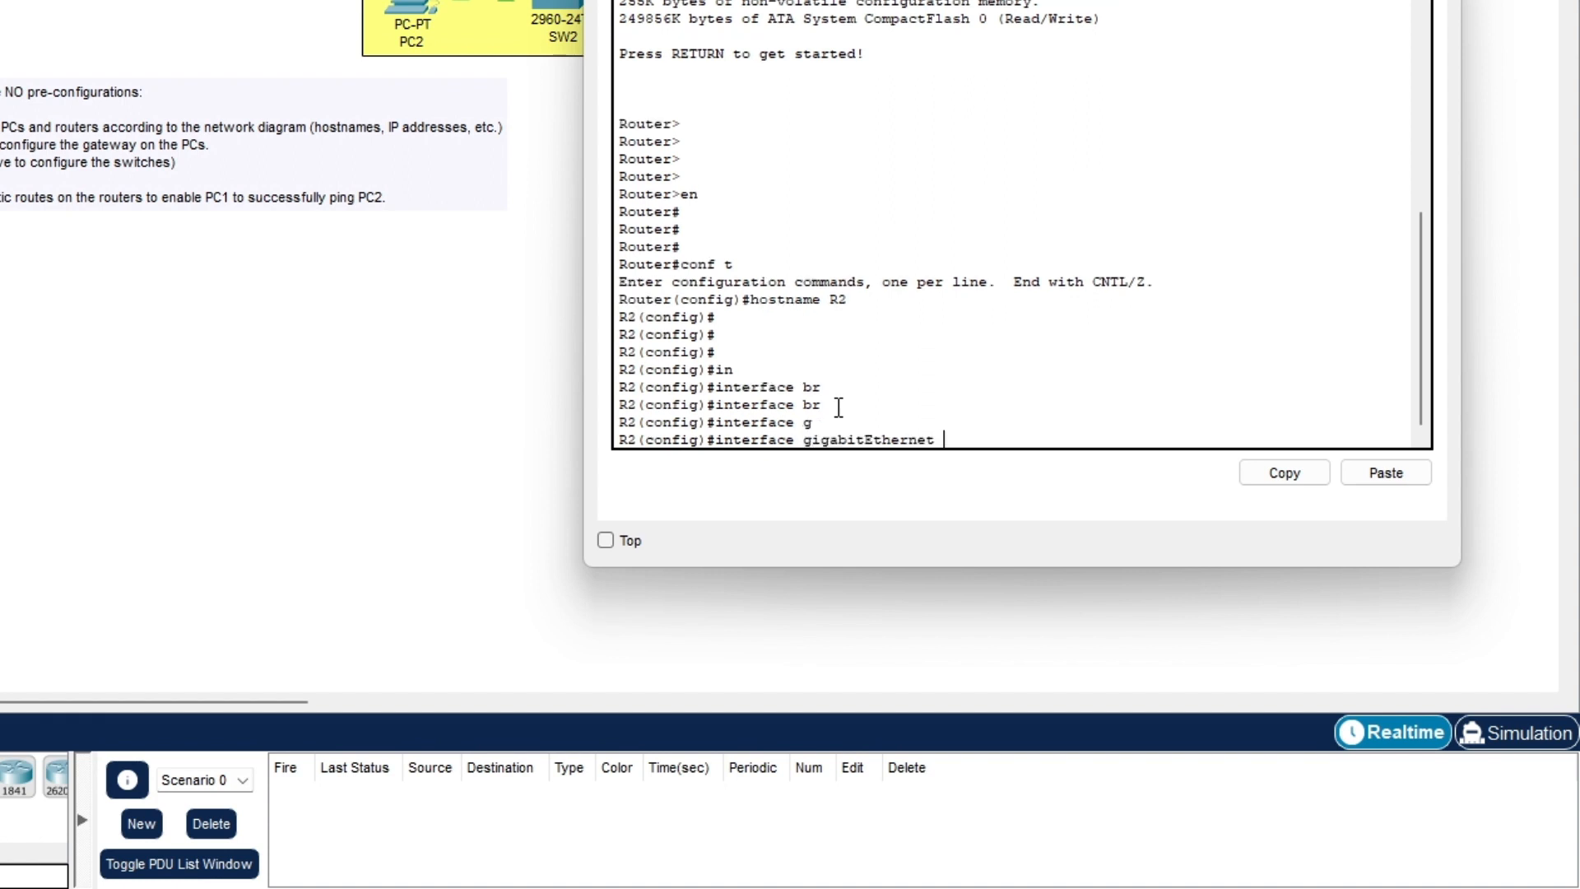
type("0/0")
key("Return")
- Set G0/0's address, correcting 192.168.12.0 to 192.168.12.2 with mask 255.255.255.0
type("ip")
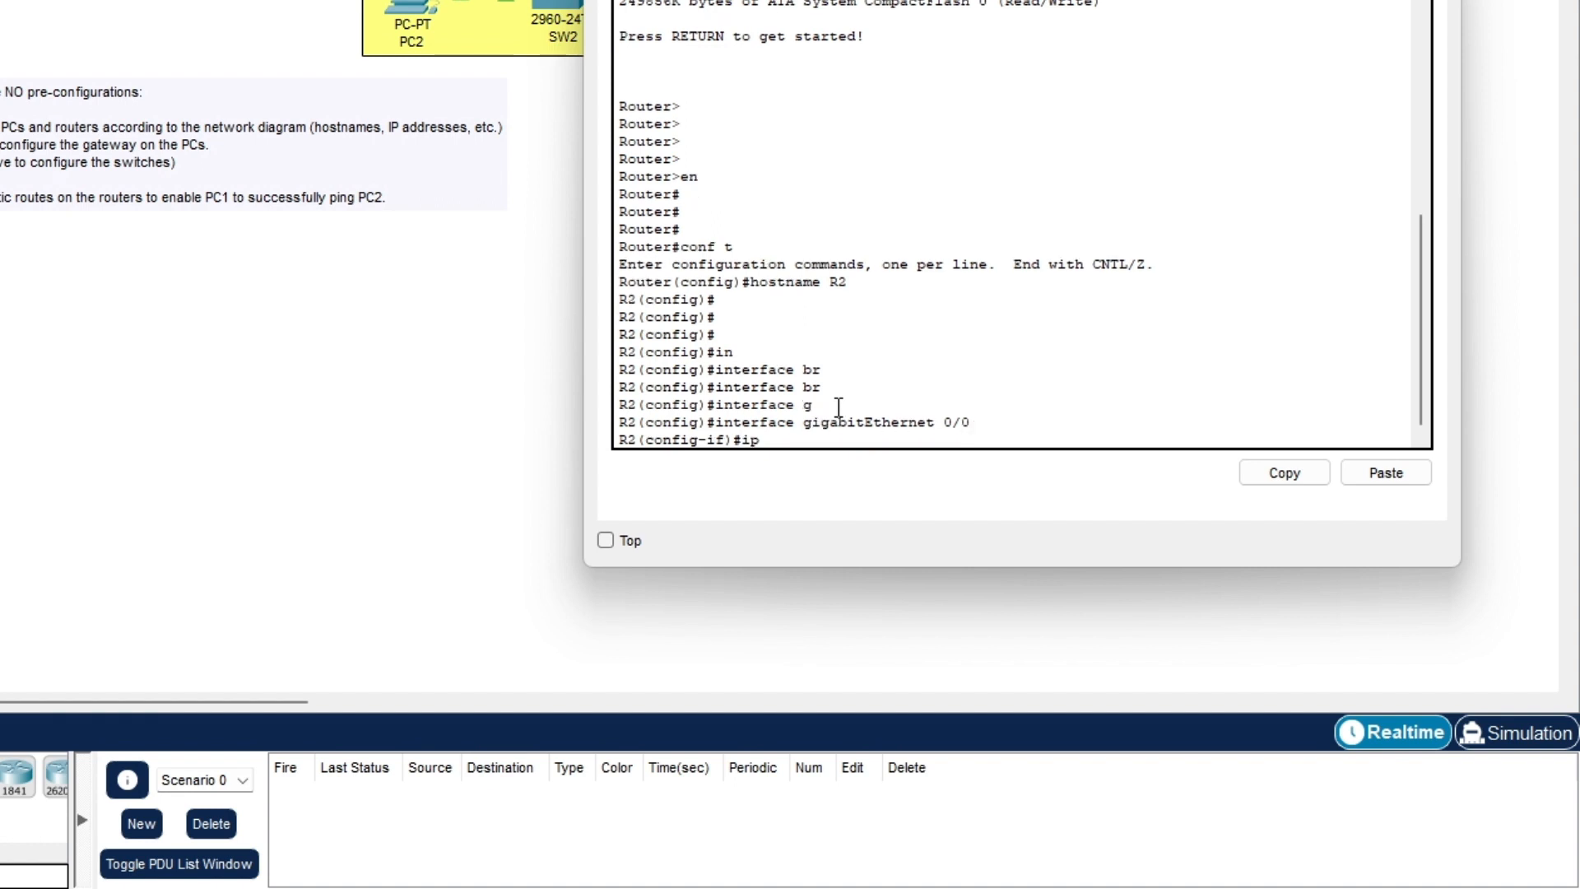
key("Tab")
key("Tab")
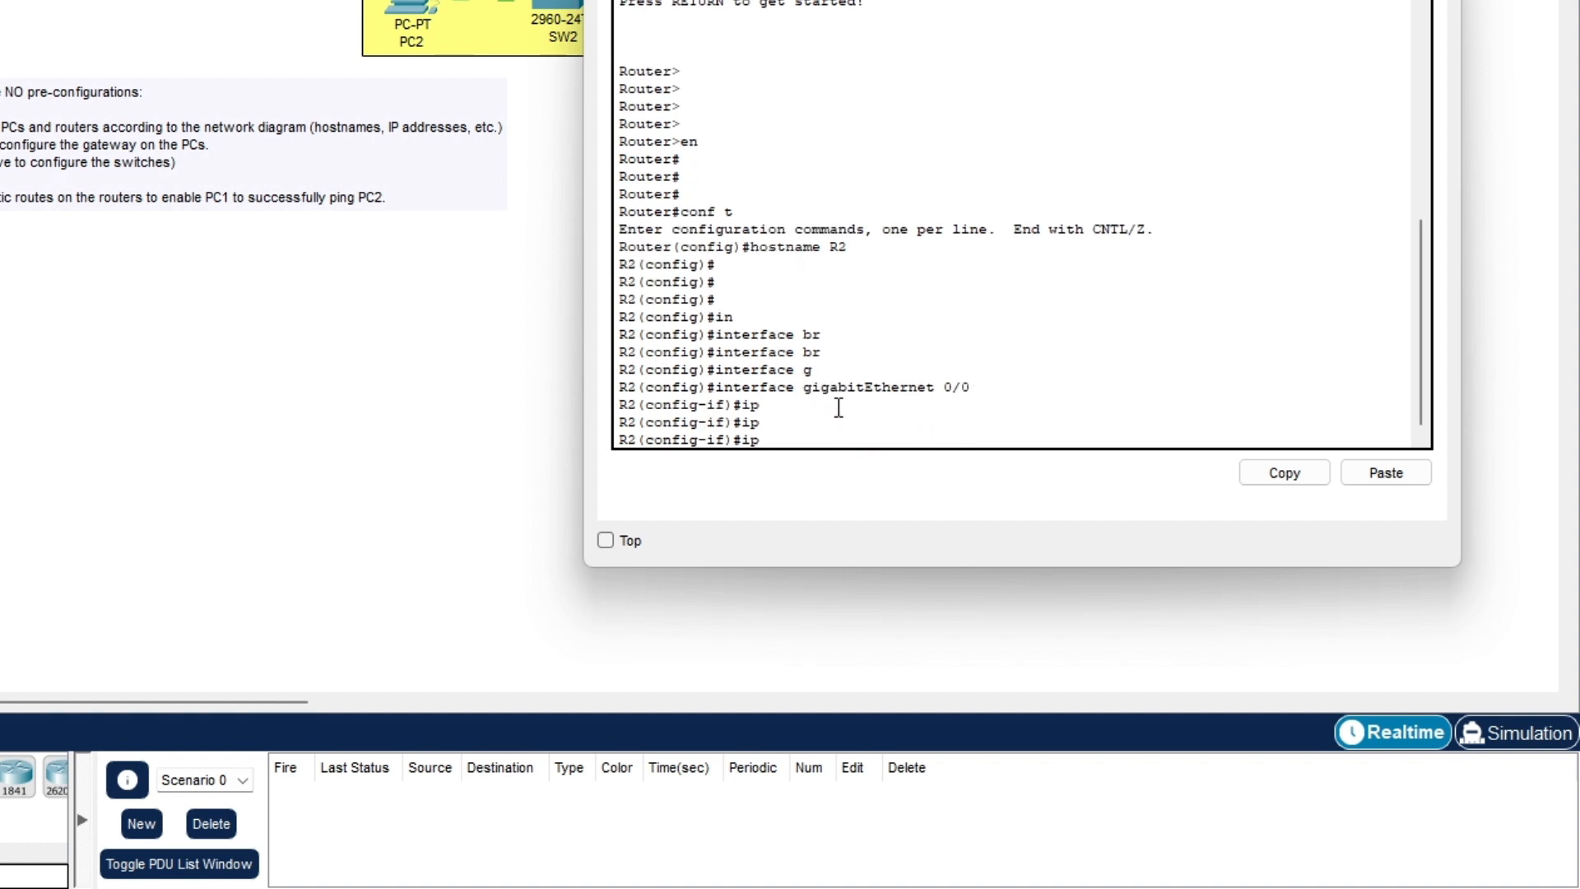
type("add")
key("Tab")
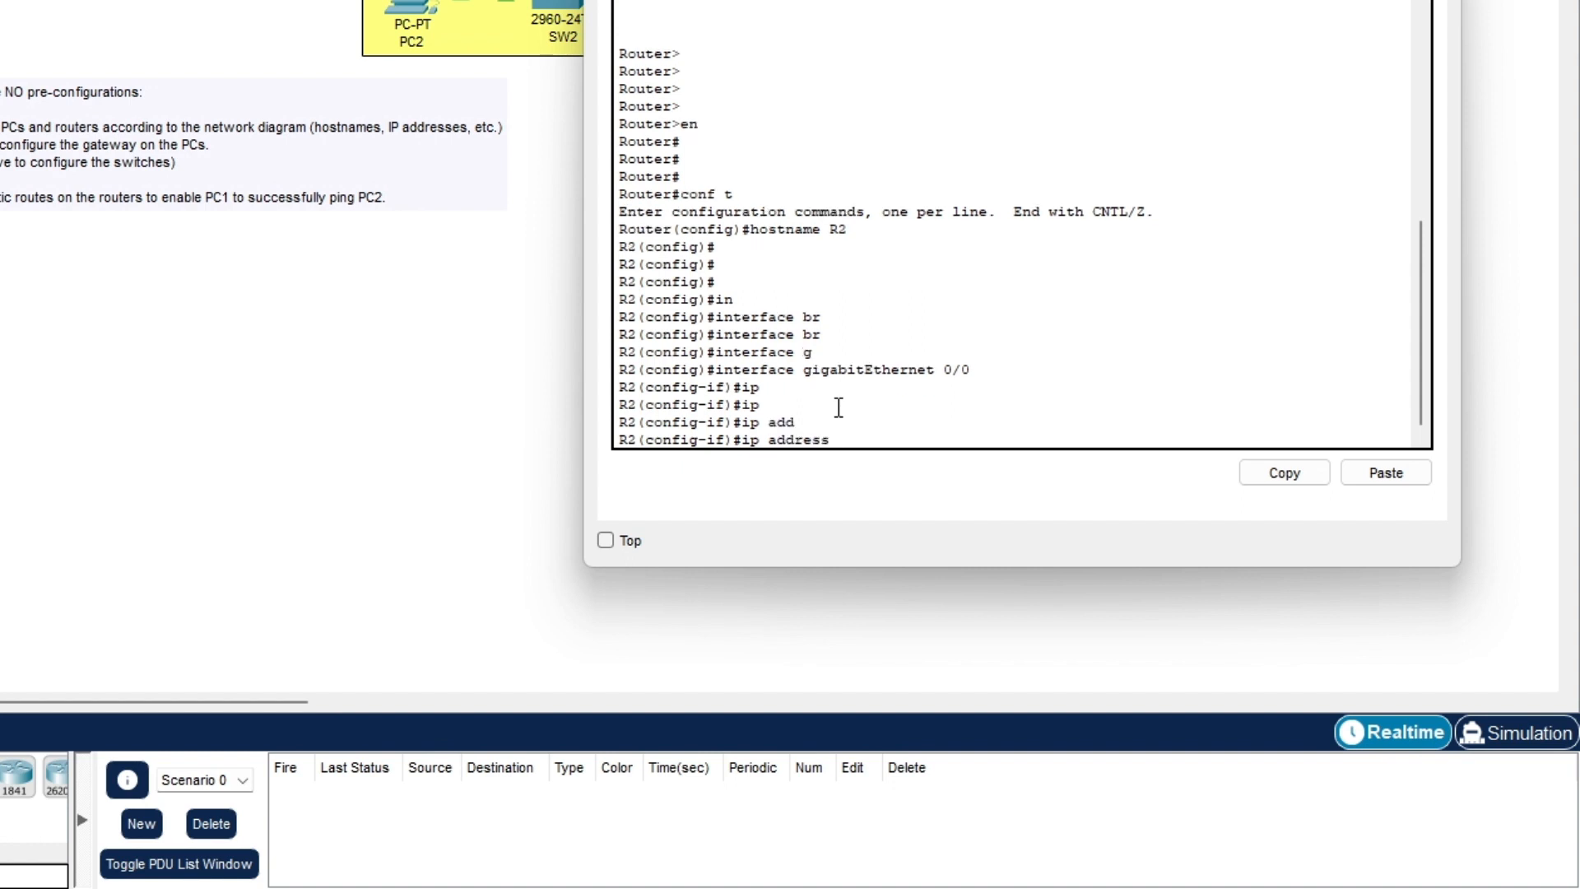
type("192.168.12.0 255.255.255.0")
key("Return")
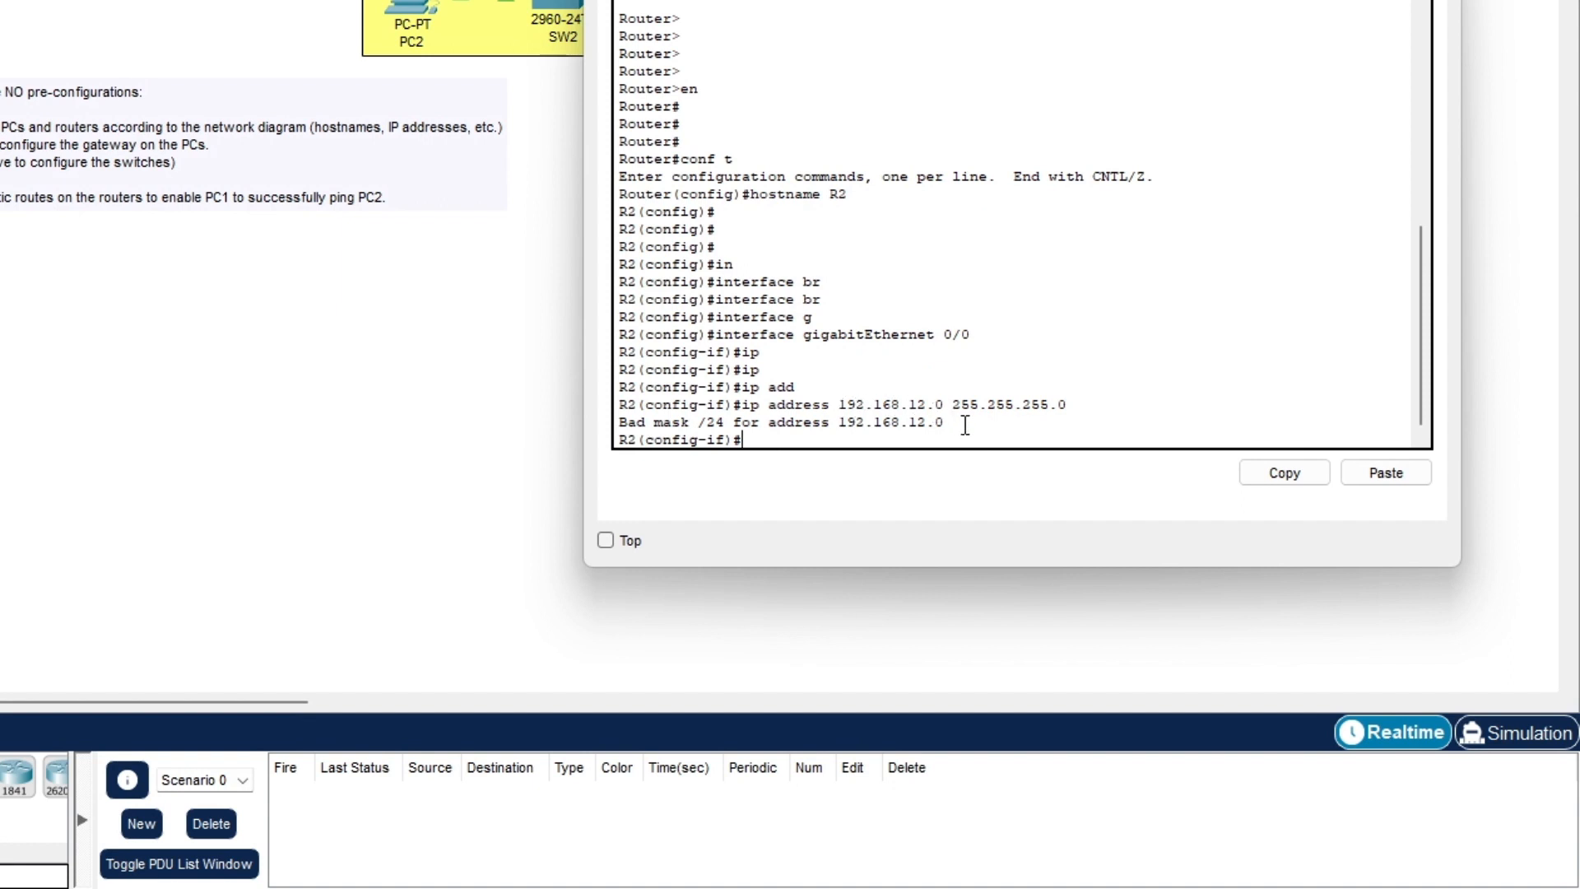
key("Up")
key("Left")
key("Left")
key("Left")
key("Left")
key("Left")
key("Left")
key("Left")
key("Left")
key("Left")
key("Left")
key("Left")
key("Left")
key("Left")
key("Left")
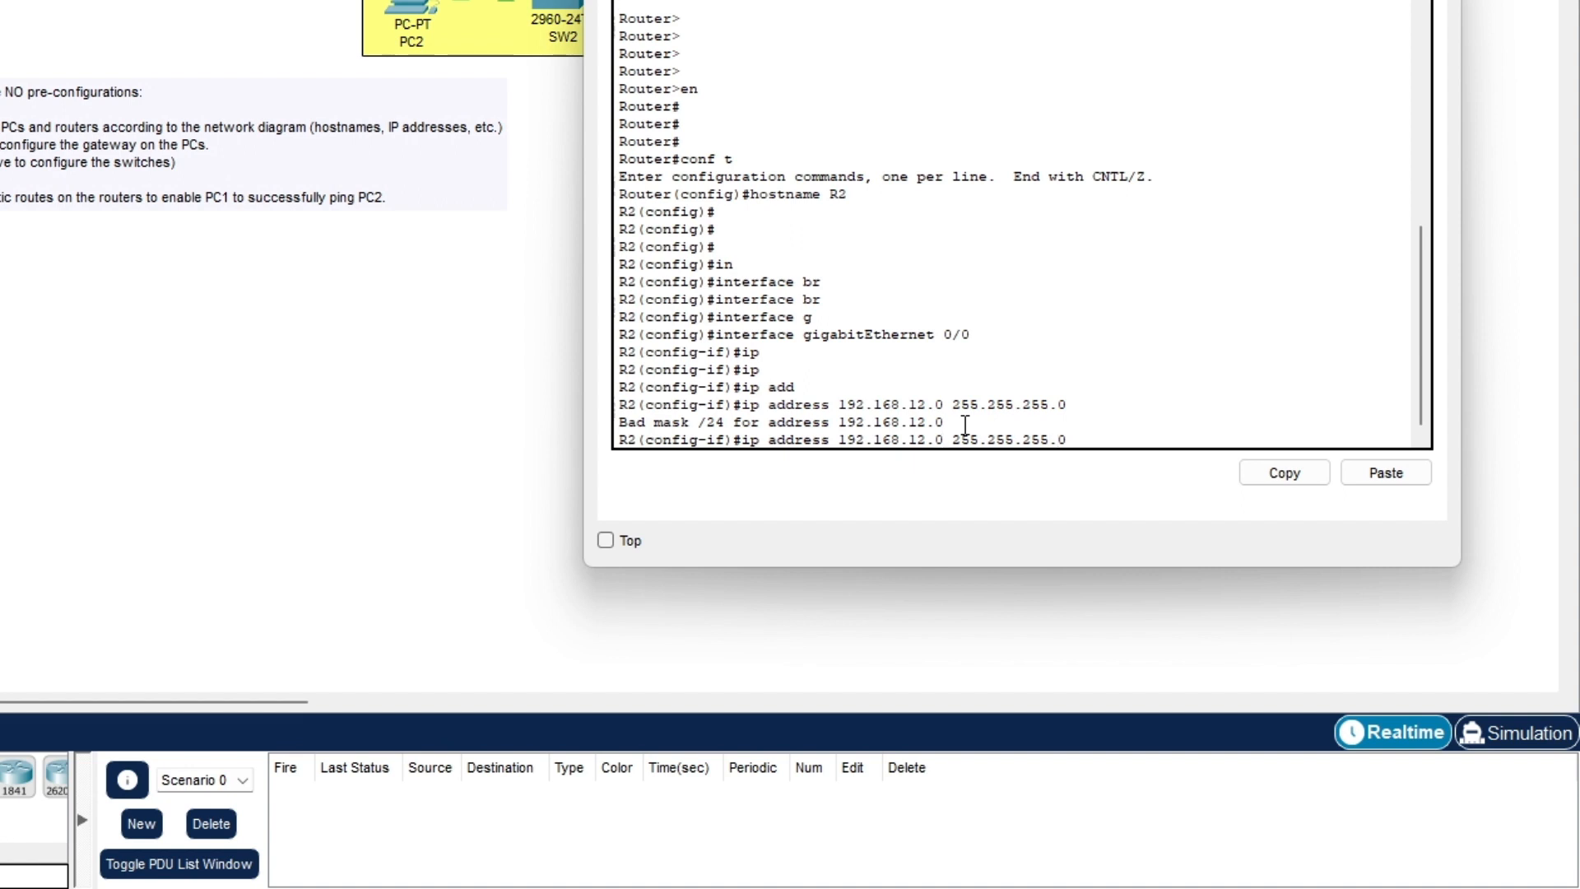
key("BackSpace")
type("2")
key("Return")
- Bring G0/0 up with no shut and exit to global configuration
type("no shut")
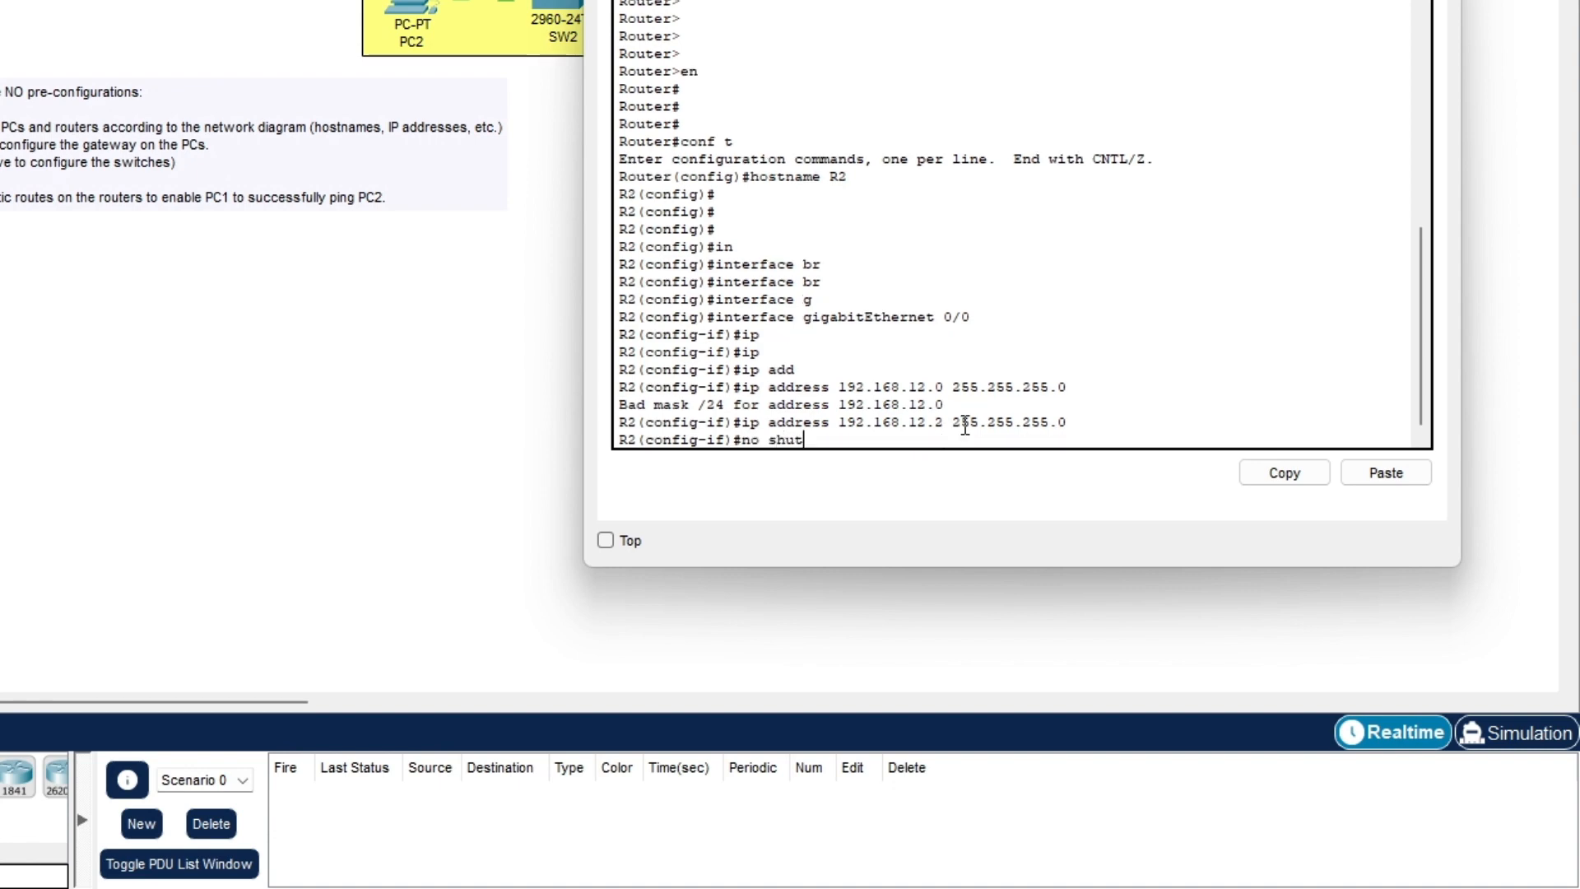
key("Return")
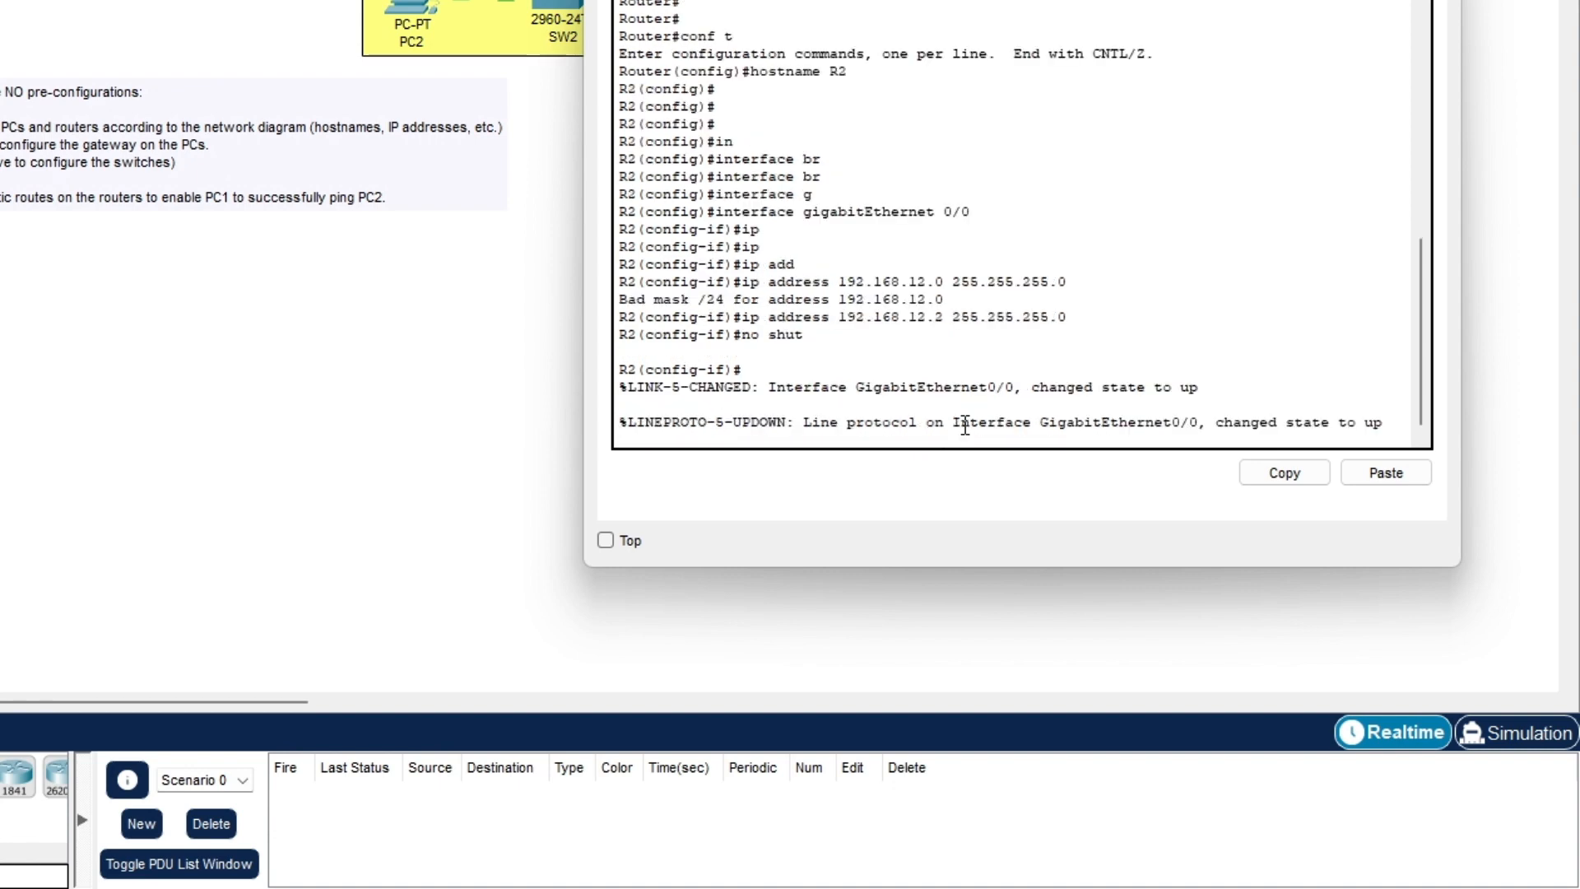
key("Return")
key("Return")
key("Return")
key("Return")
key("Return")
key("Return")
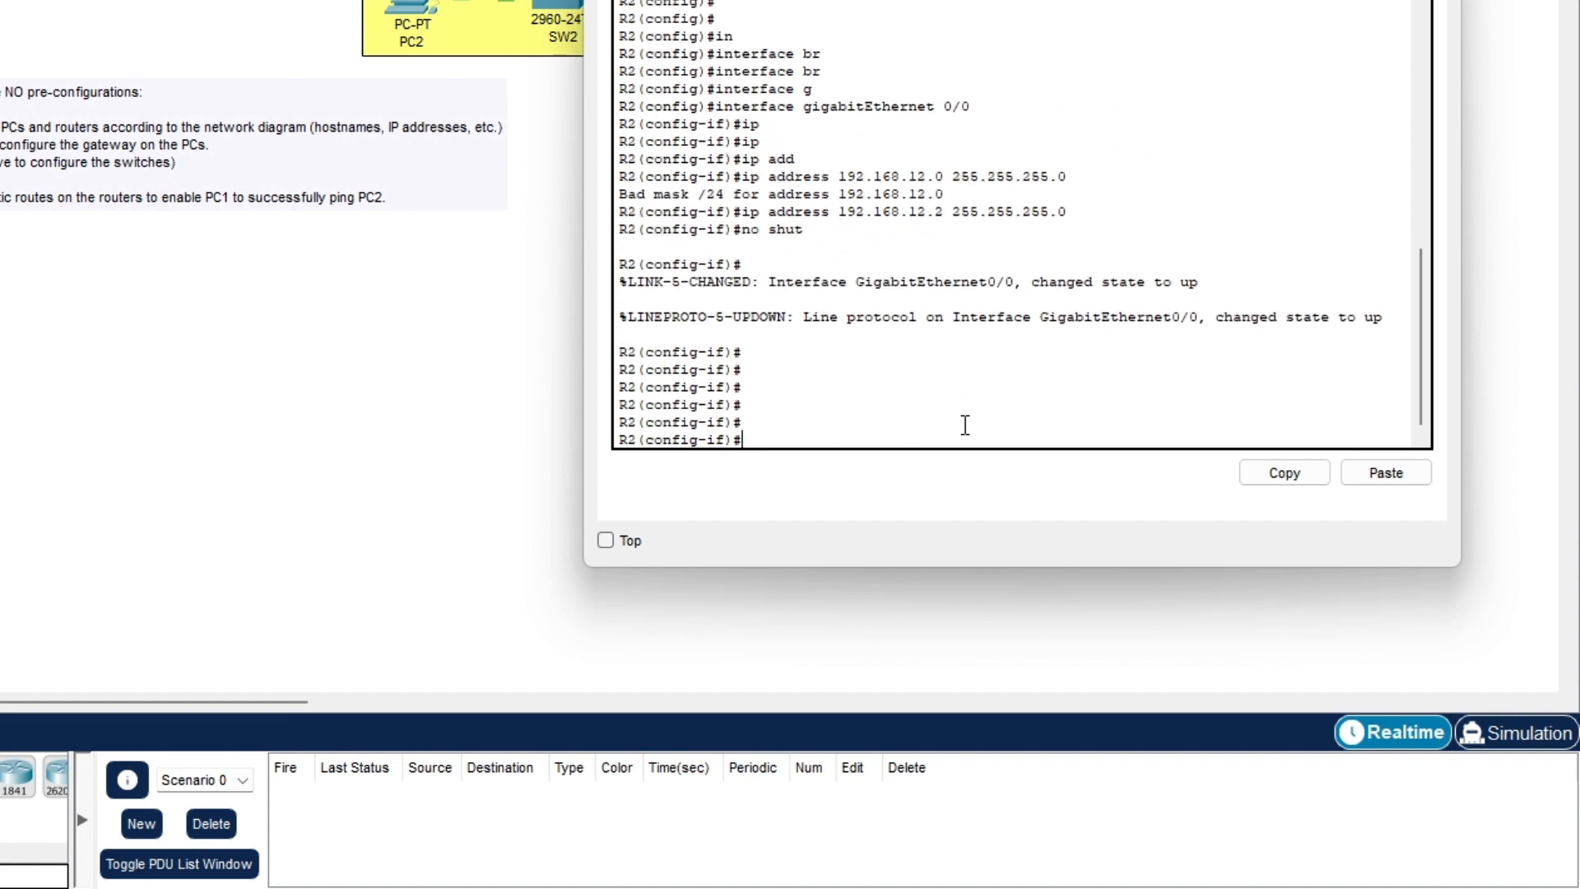
type("exit")
key("Return")
key("Return")
key("Return")
key("Return")
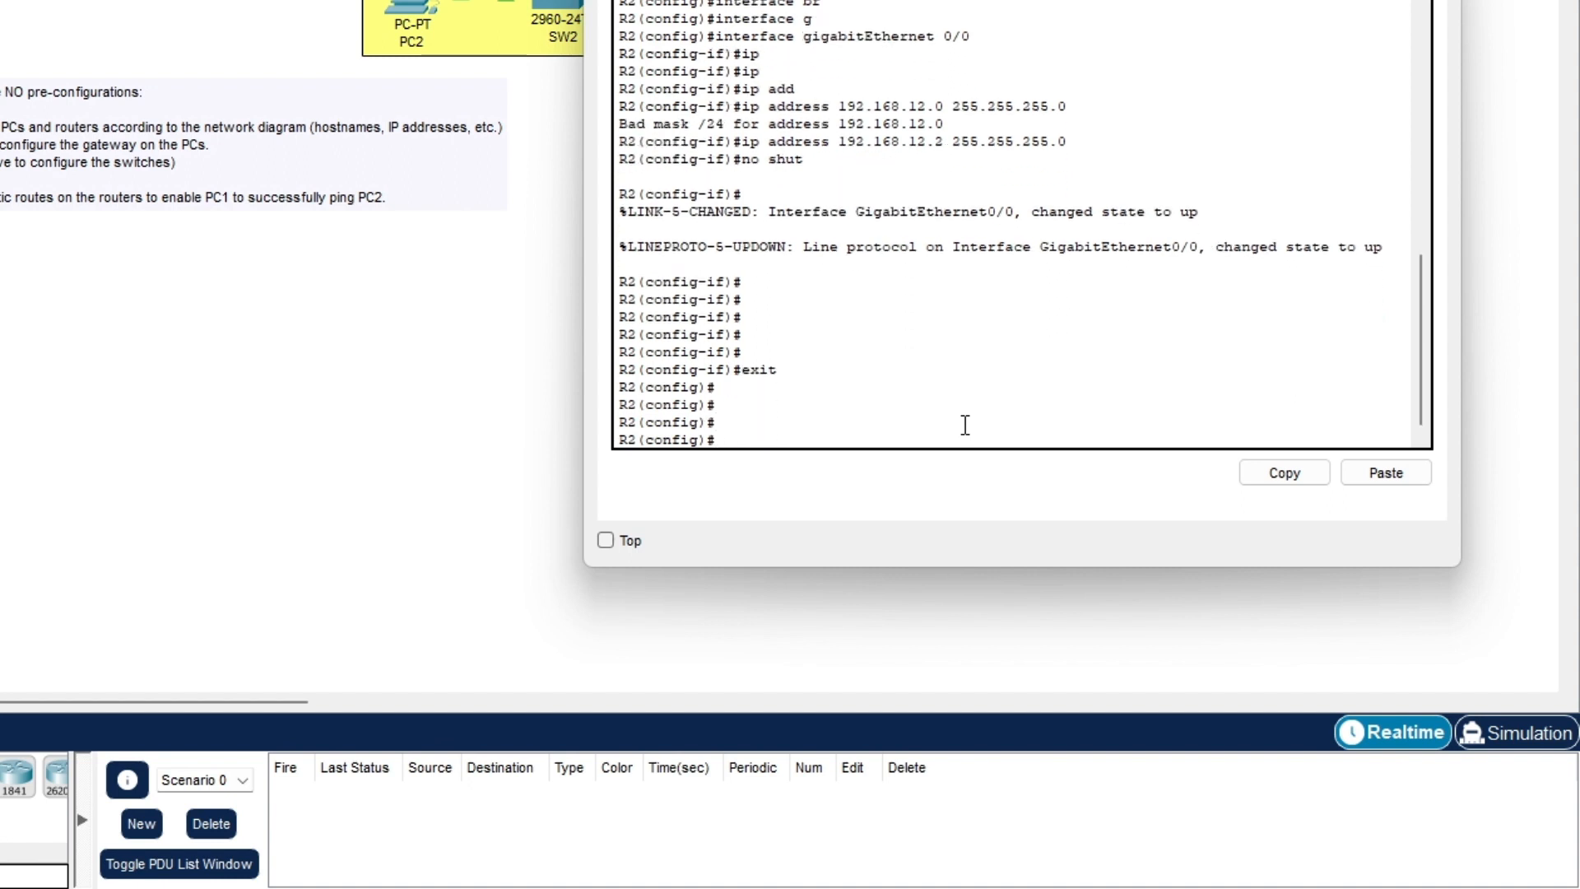
- Enter interface configuration for R2's GigabitEthernet0/1
type("i")
type("n")
key("Tab")
type("g")
key("Tab")
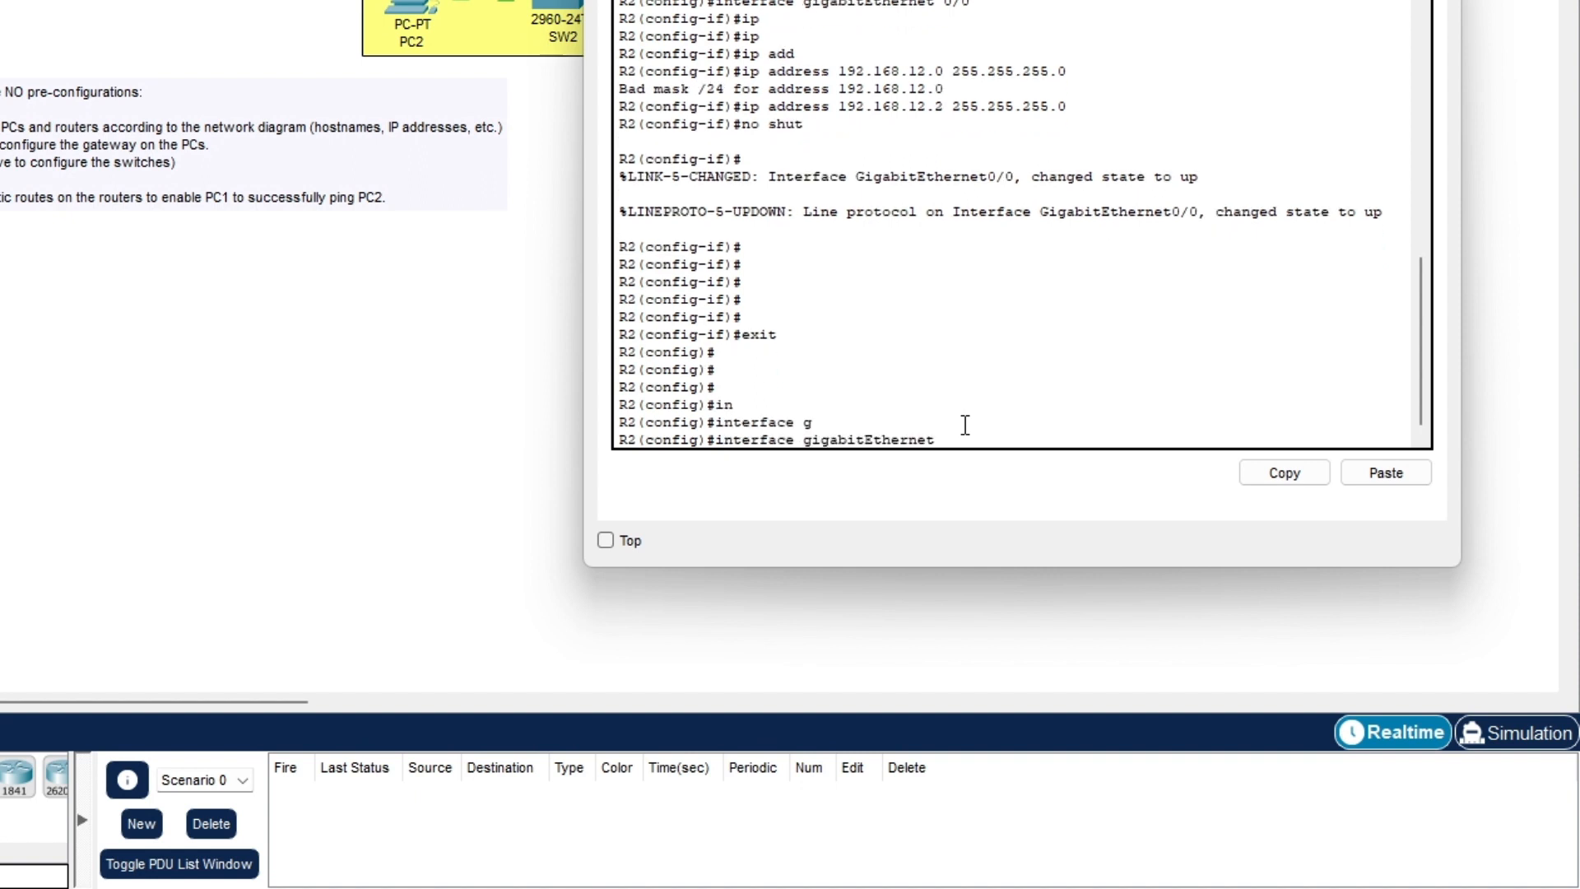
type("0/0")
key("Return")
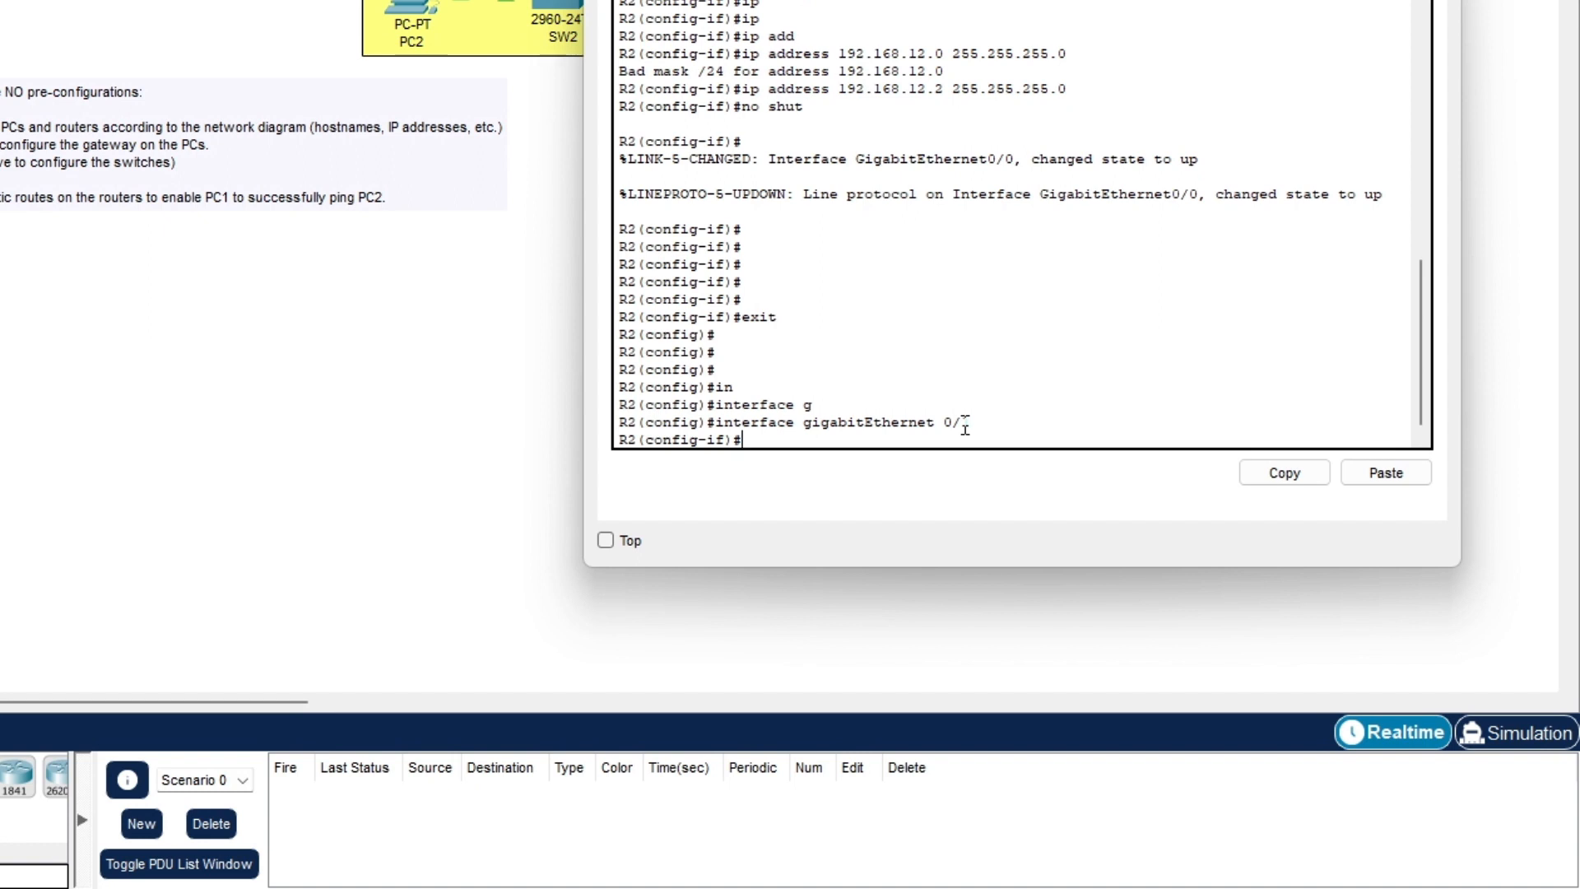
- Assign the interface 192.168.13.2 255.255.255.0 and enable it with no shut
type("ip")
key("Tab")
type("a")
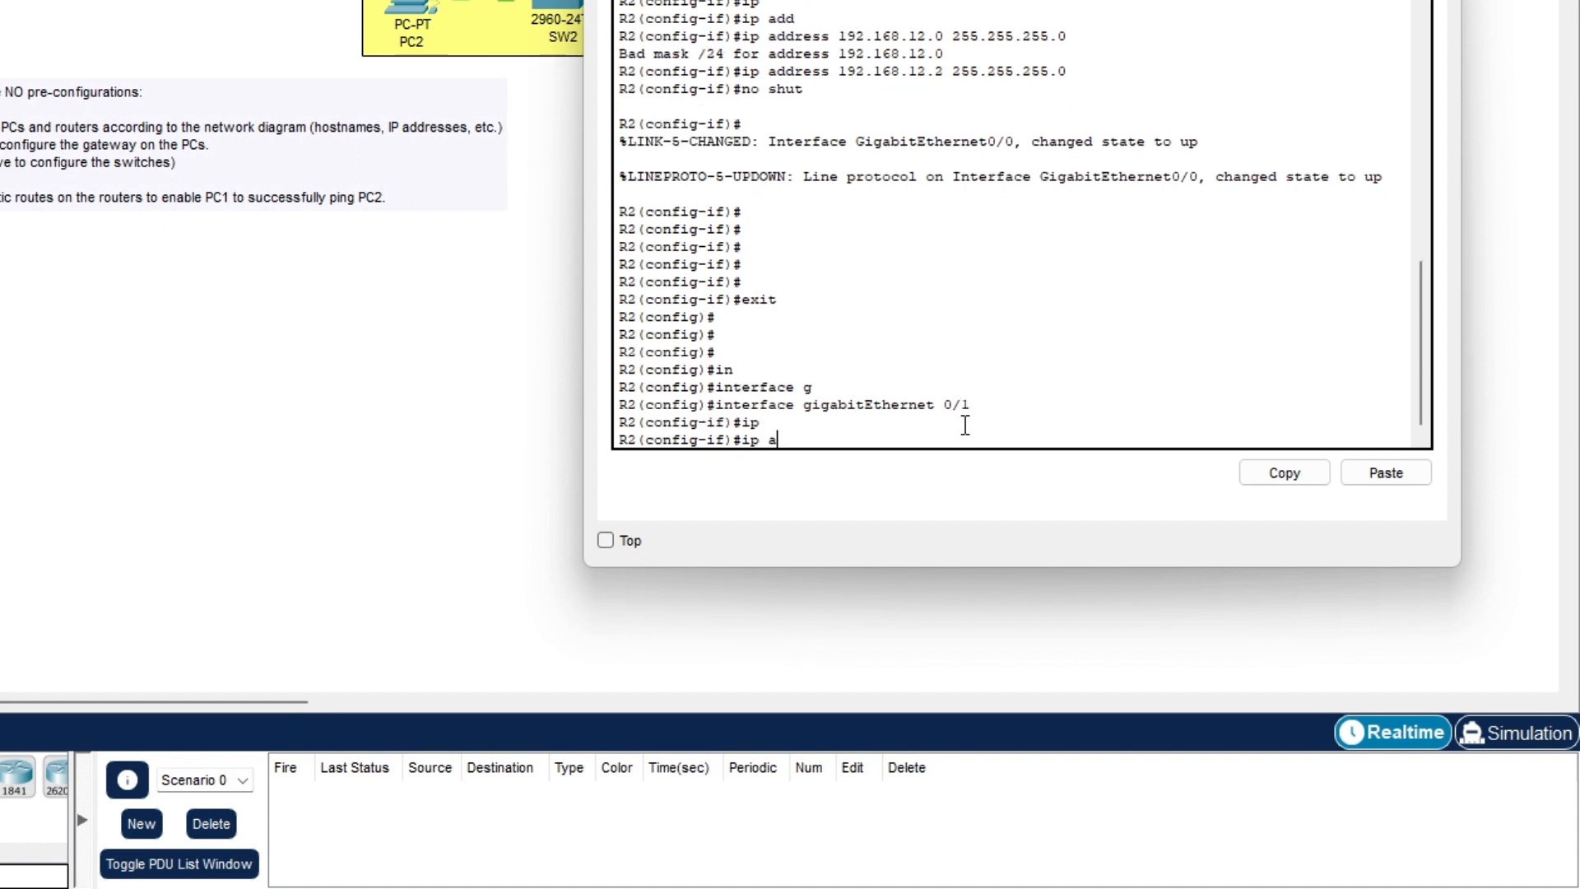
type("d")
key("Tab")
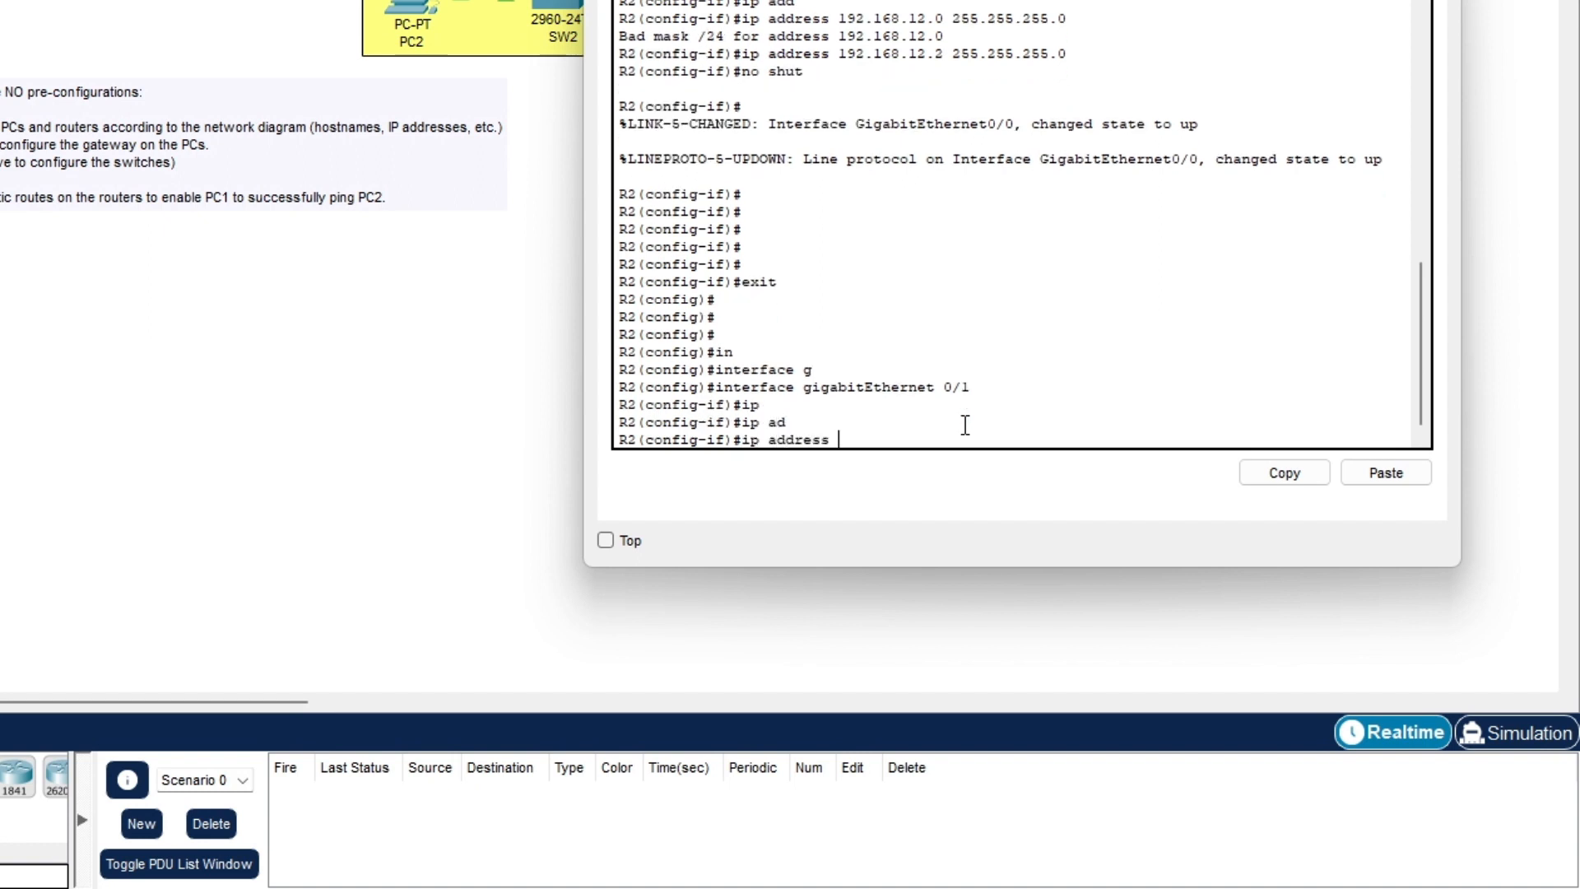
type("192.168.13.")
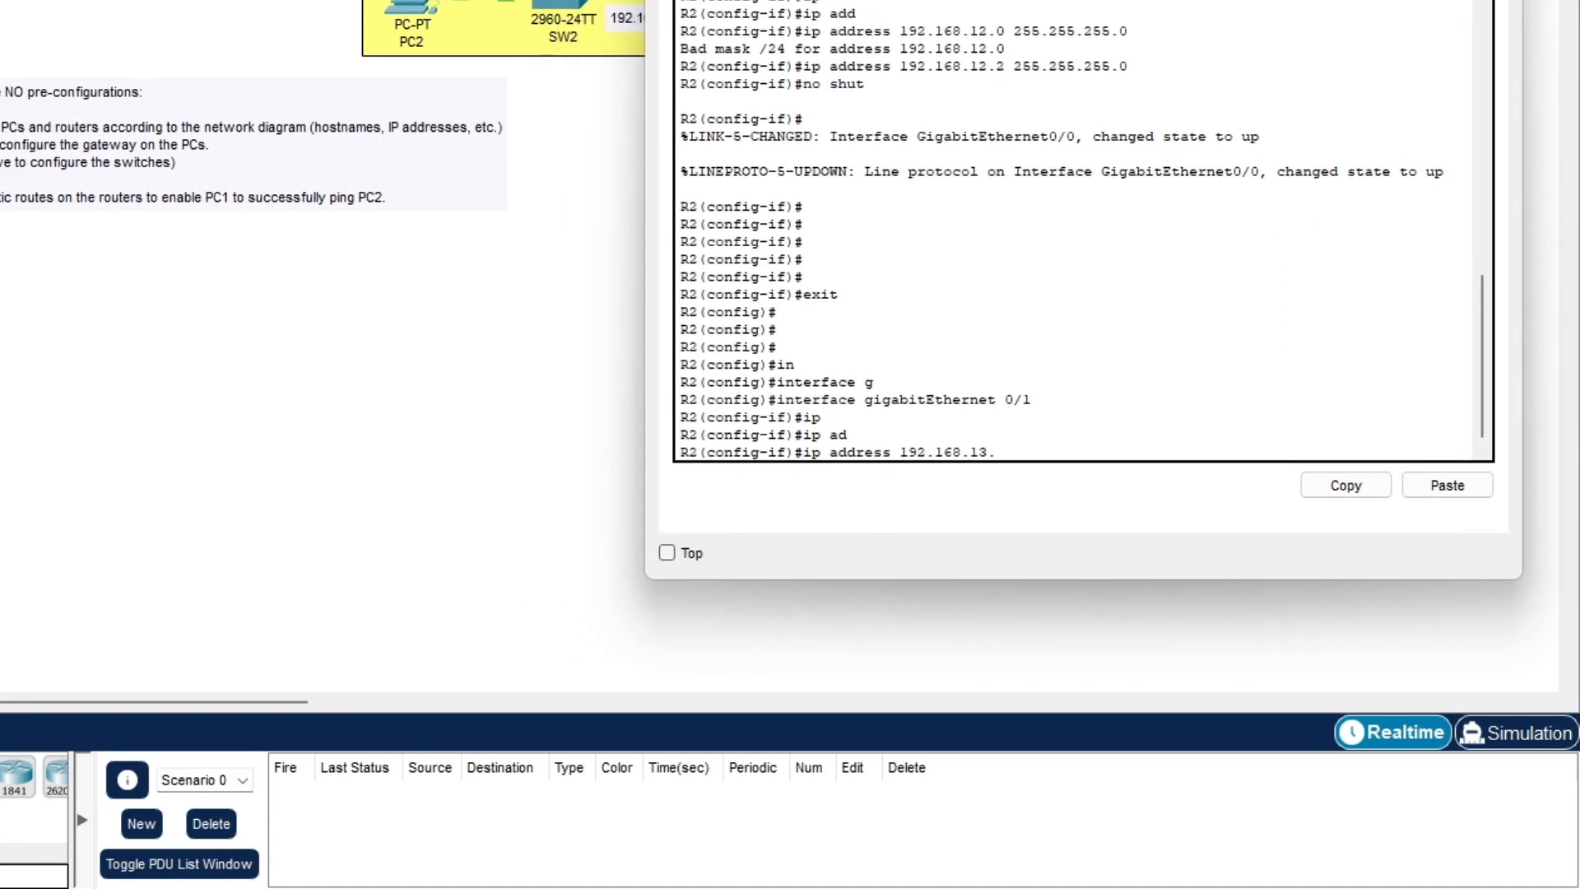
type("2 255.255.255.0")
key("Return")
type("nfig-if)#n")
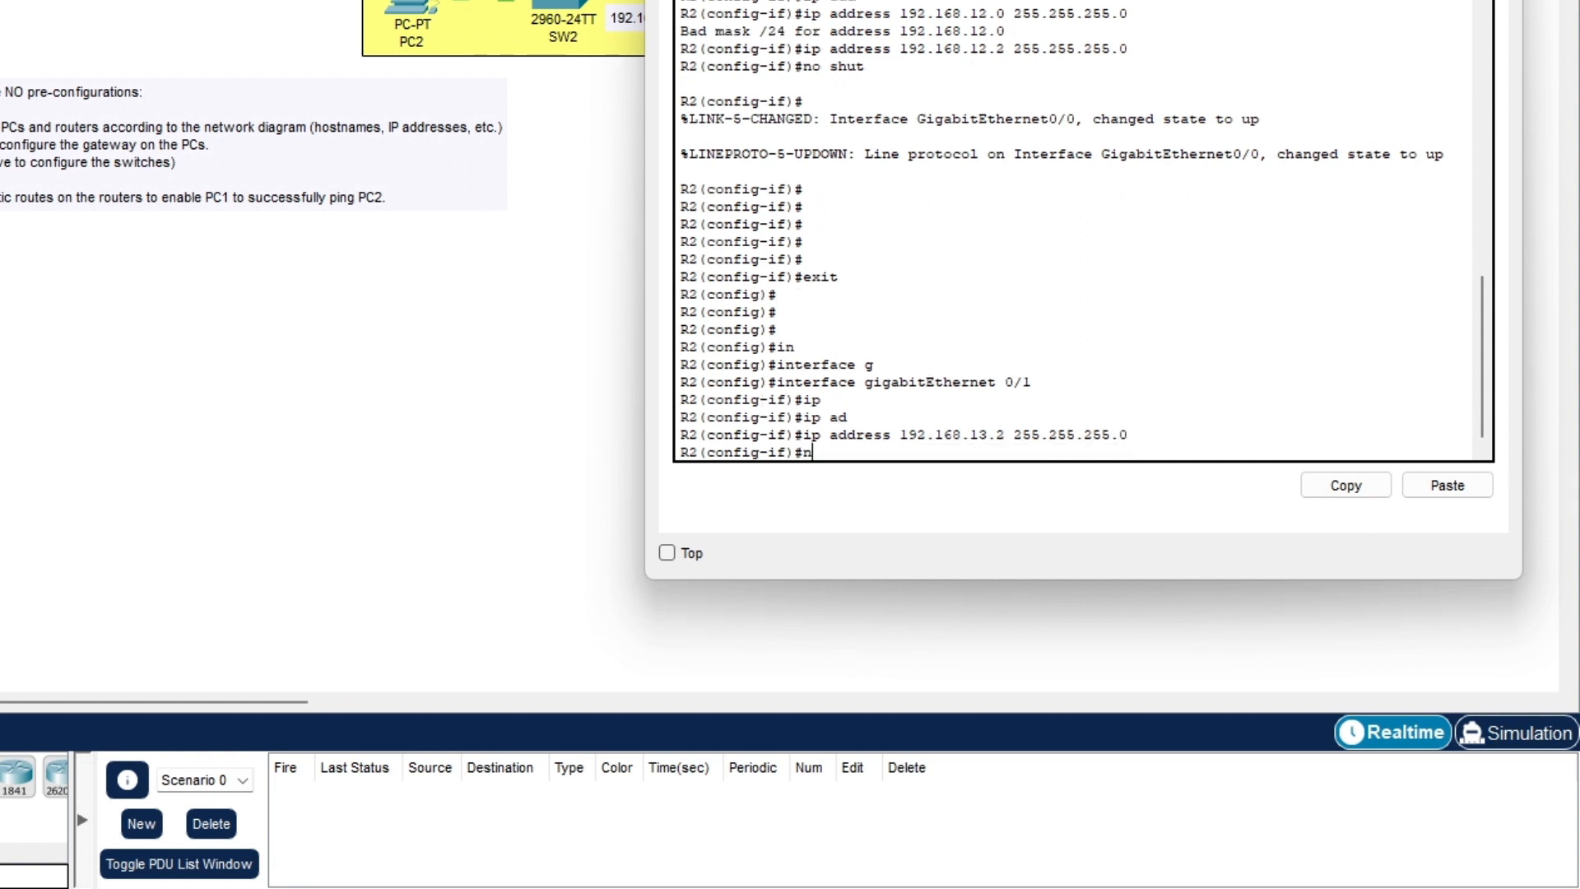
type("o shut")
key("Return")
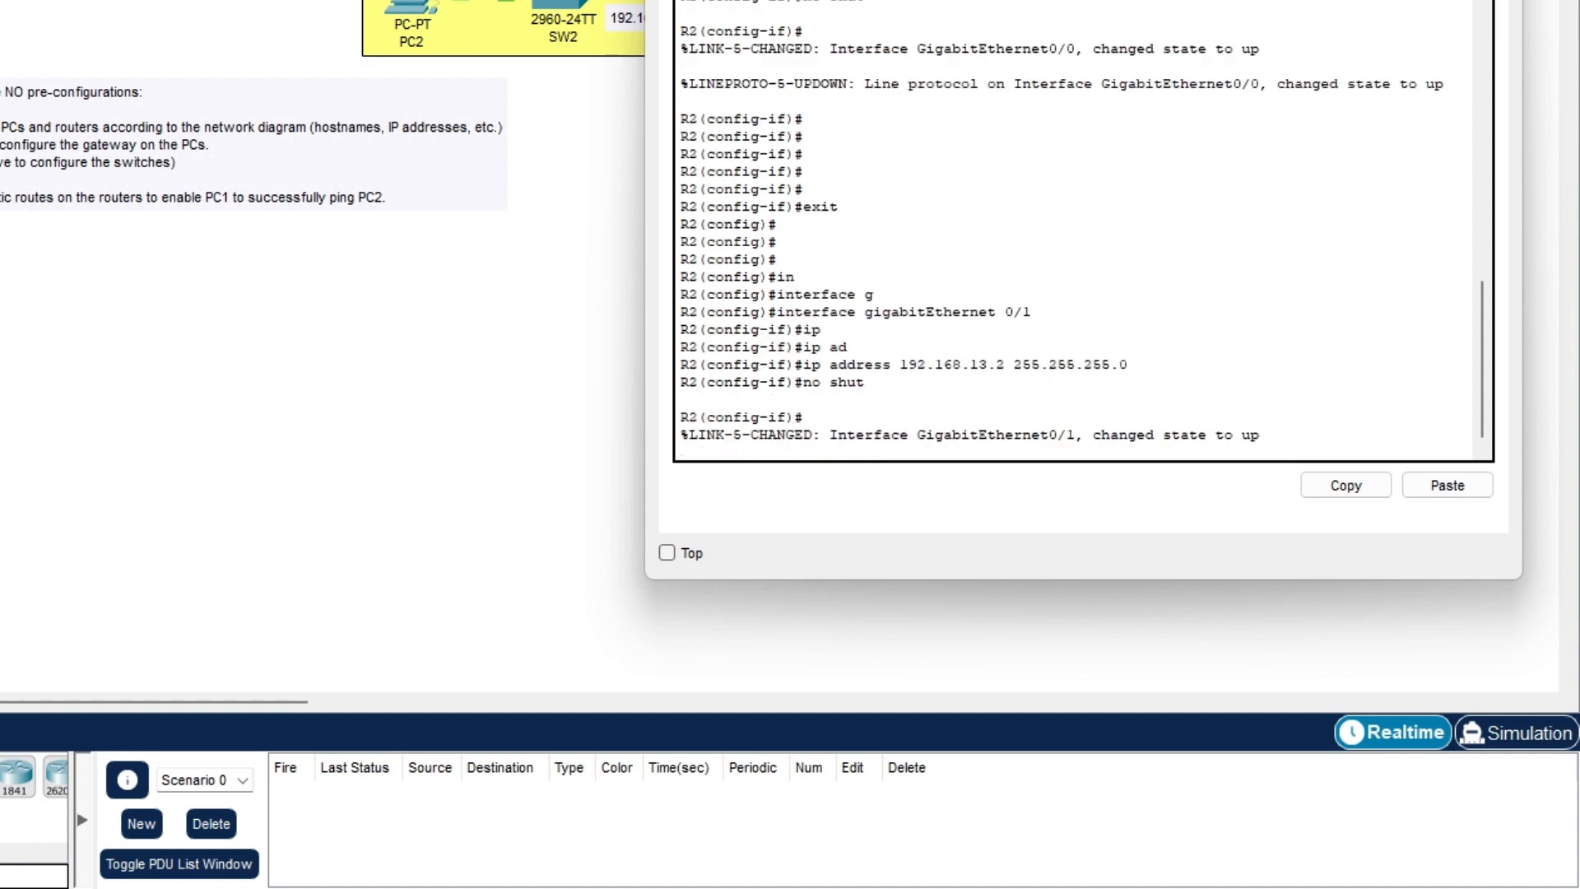
key("Return")
key("Return")
key("Return")
key("Return")
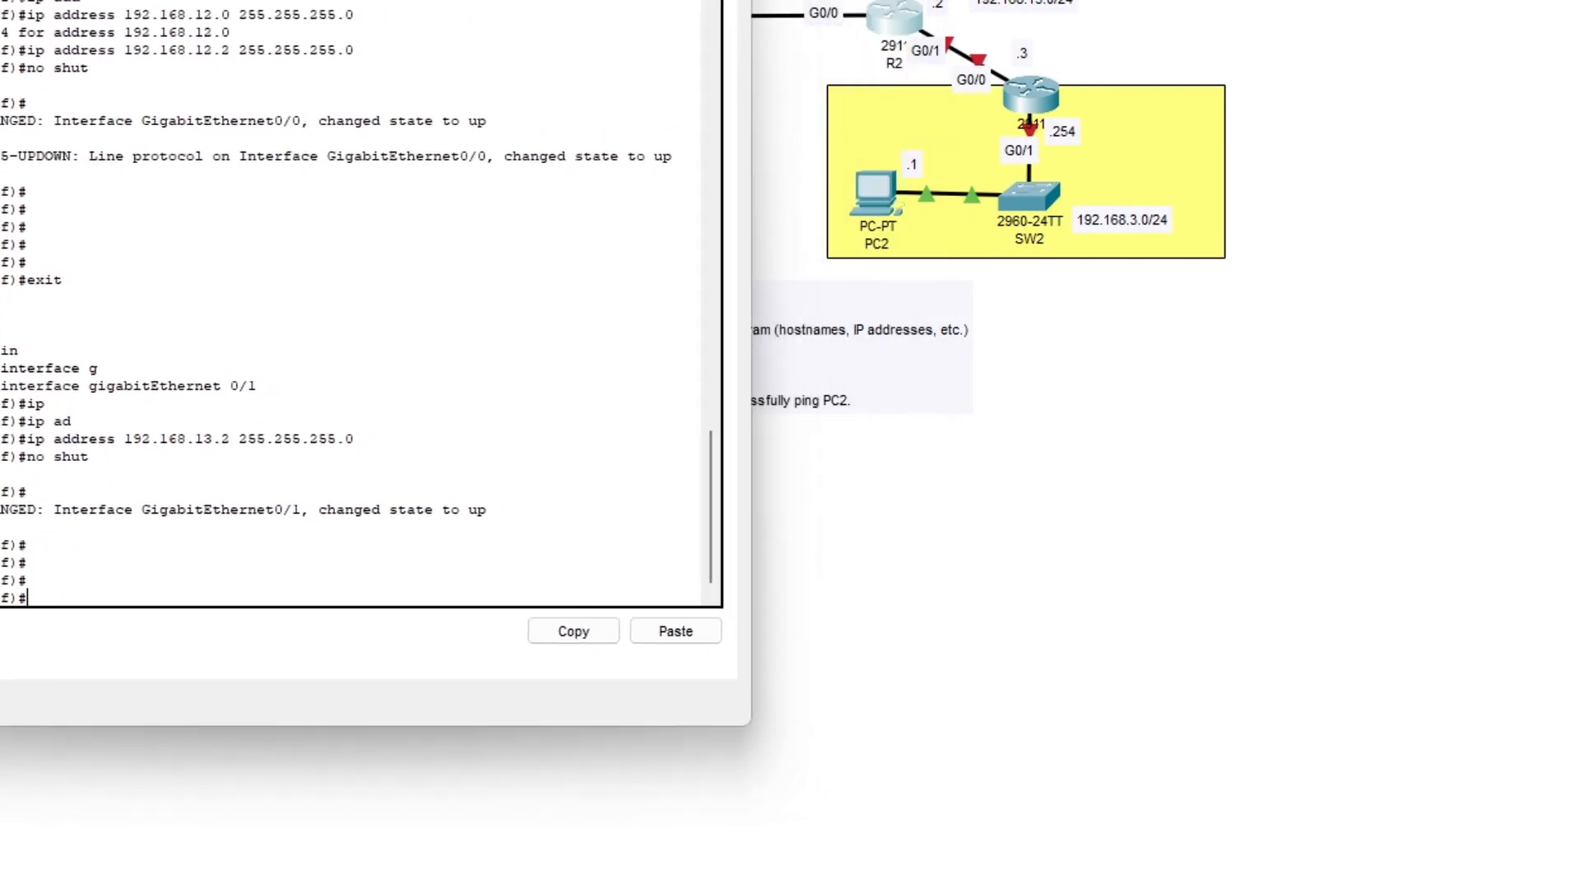
- On the third router's CLI, enter global configuration mode and set the hostname to R3
left_click(1037, 82)
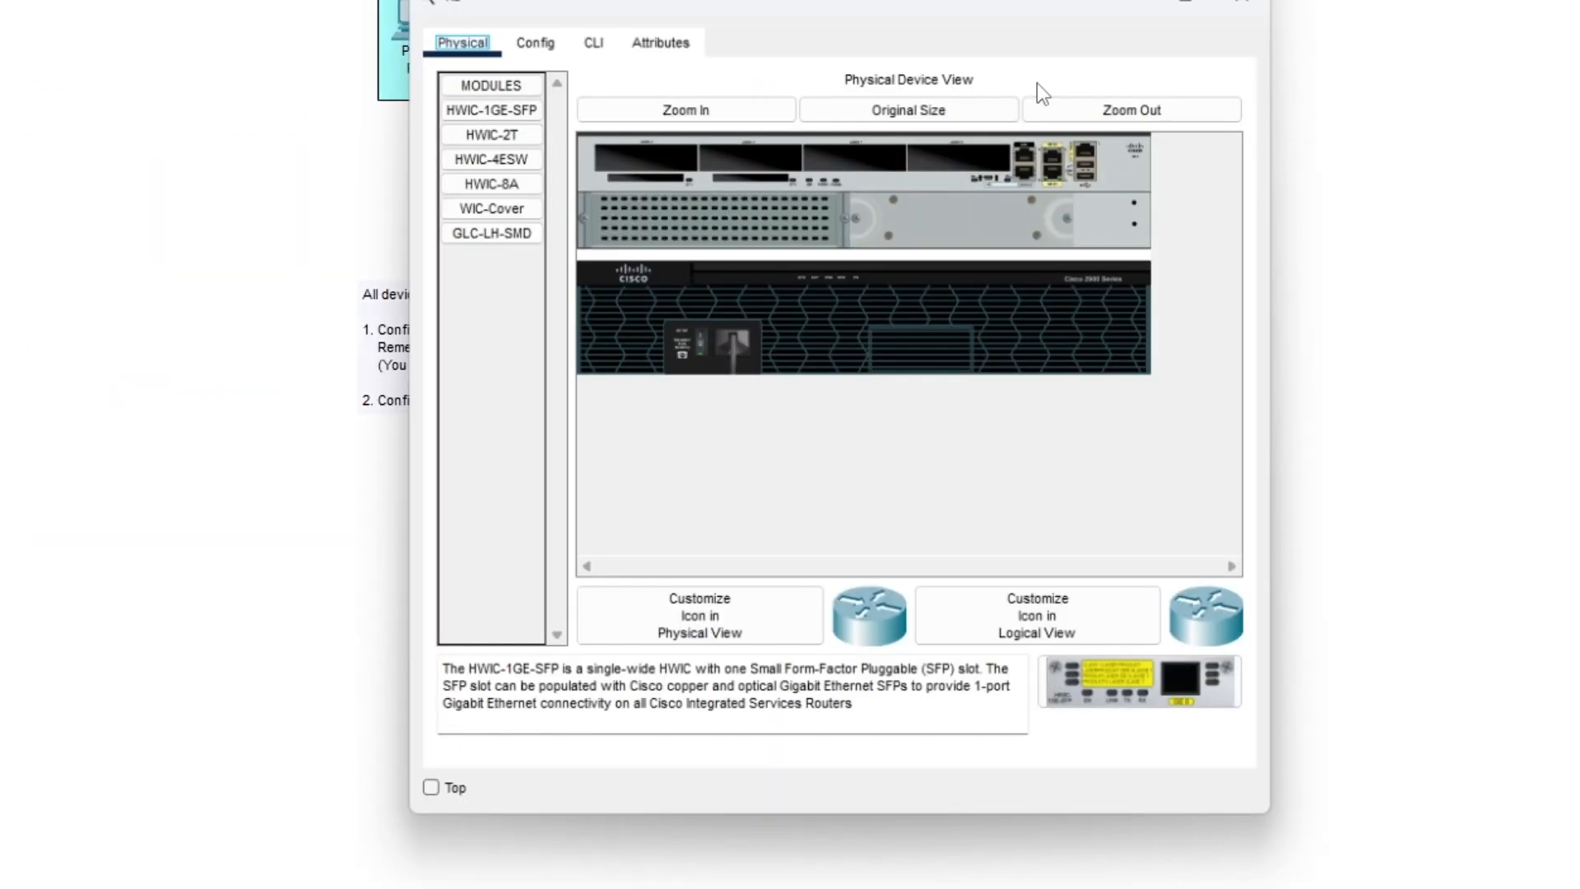
left_click(592, 43)
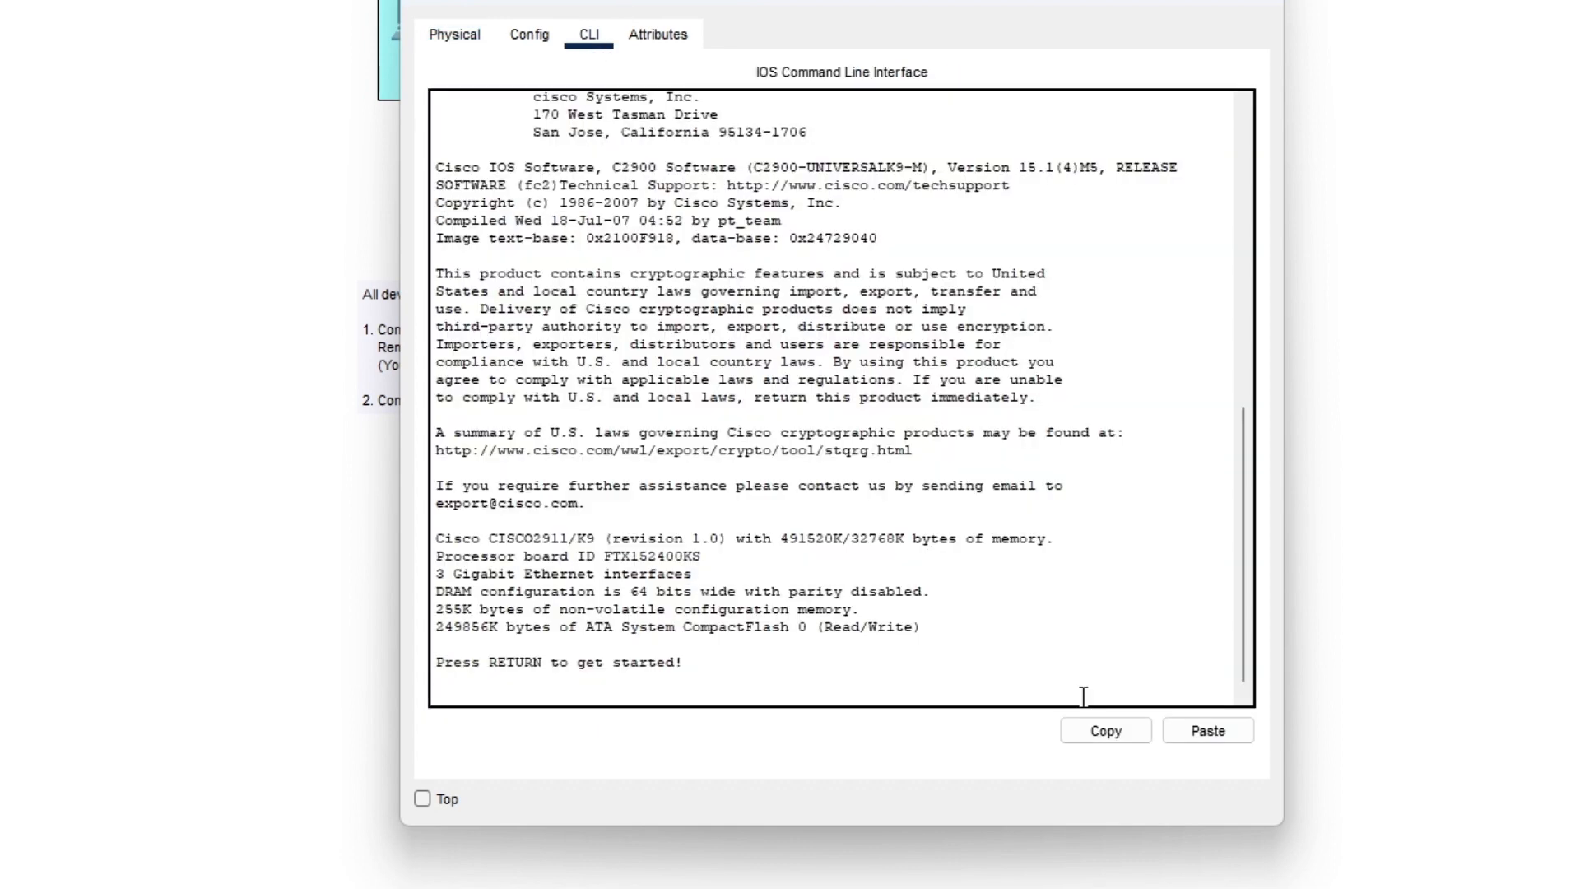
key("Return")
key("Return")
key("Return")
key("Return")
key("Return")
key("Return")
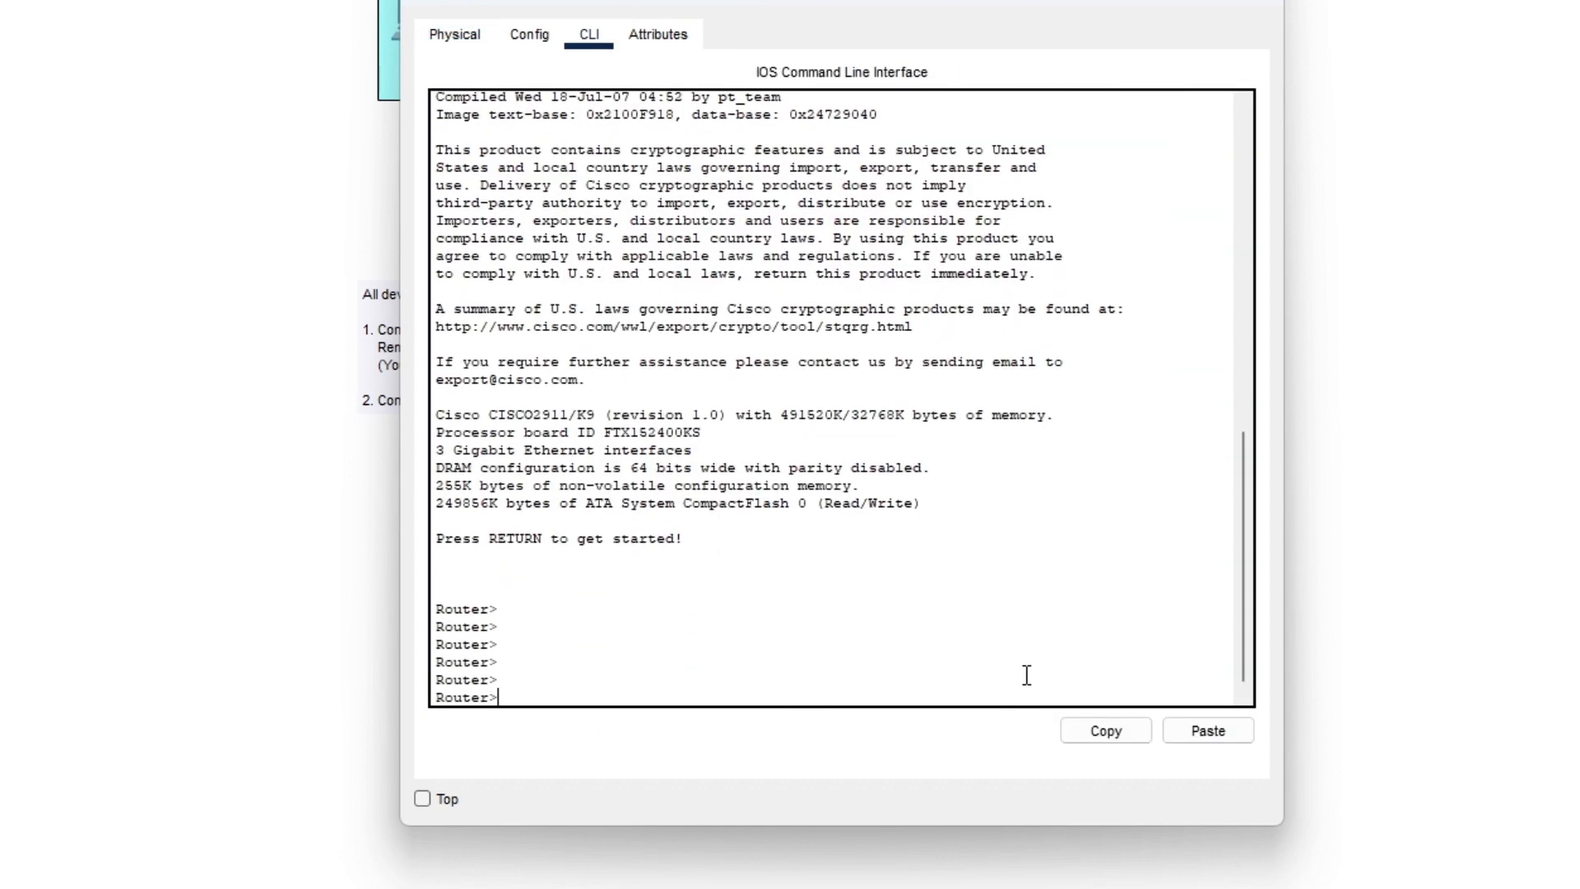
type("en")
key("Return")
type("h")
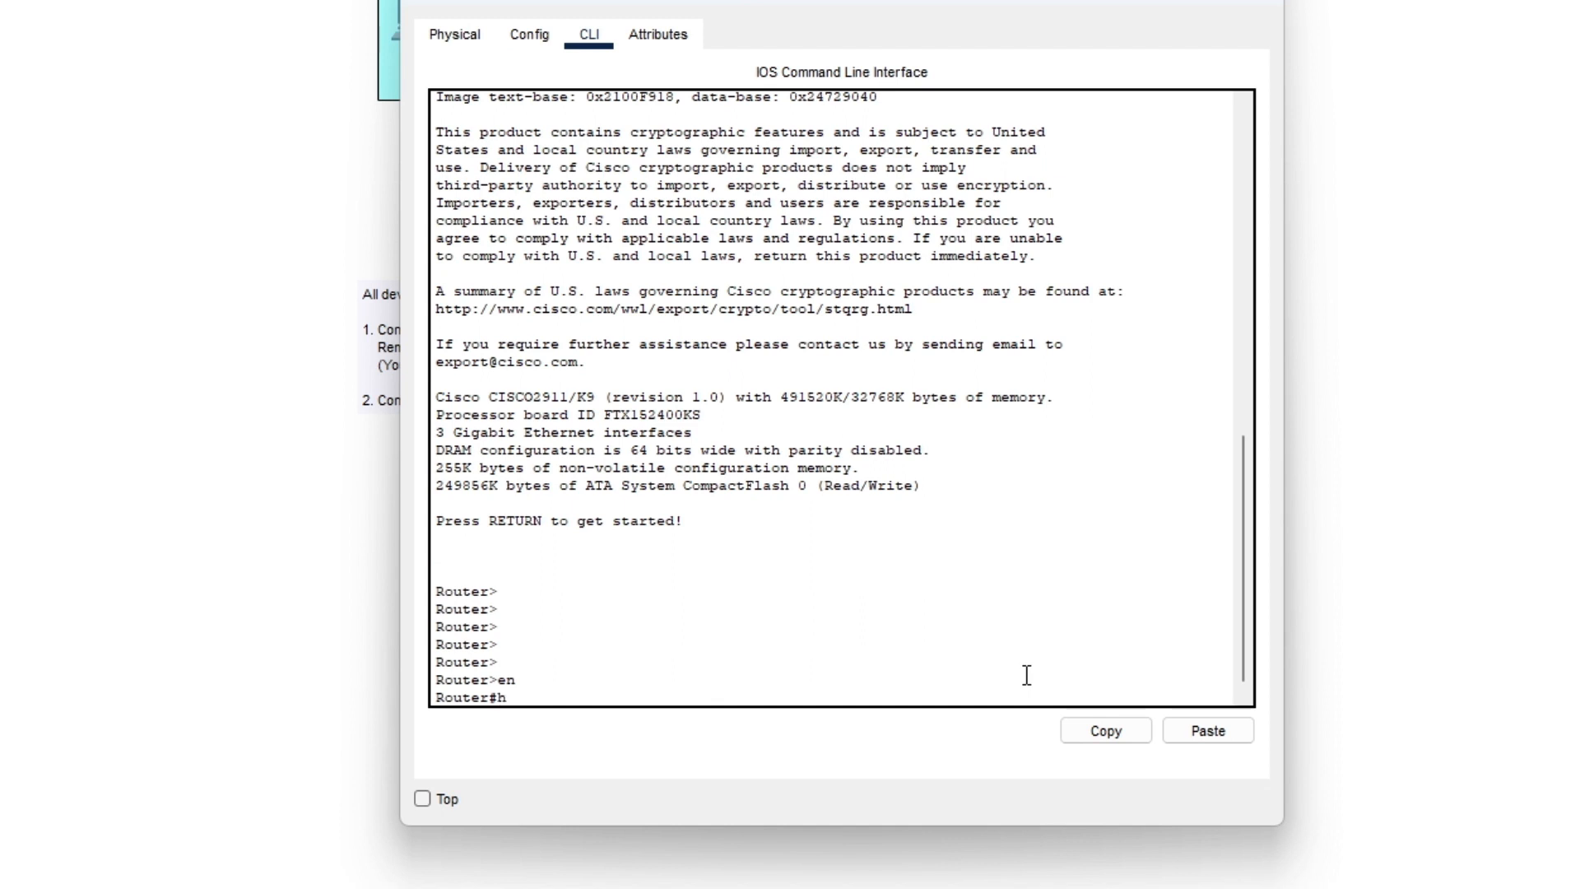
type("ost")
key("BackSpace")
key("BackSpace")
key("BackSpace")
key("BackSpace")
type("conf t")
key("Return")
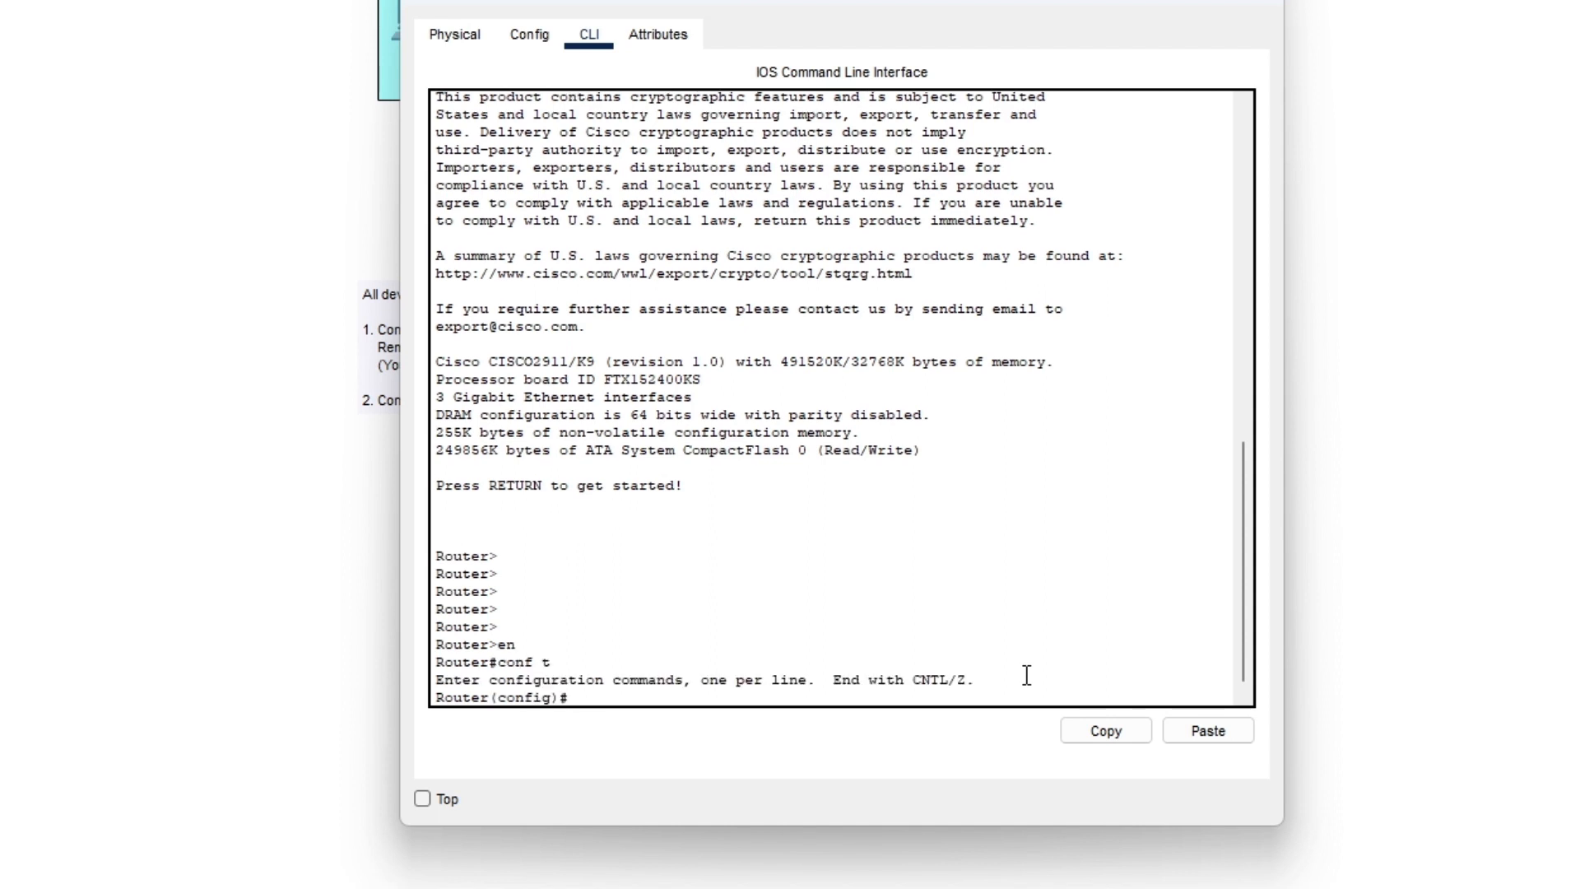
type("hostname")
key("Return")
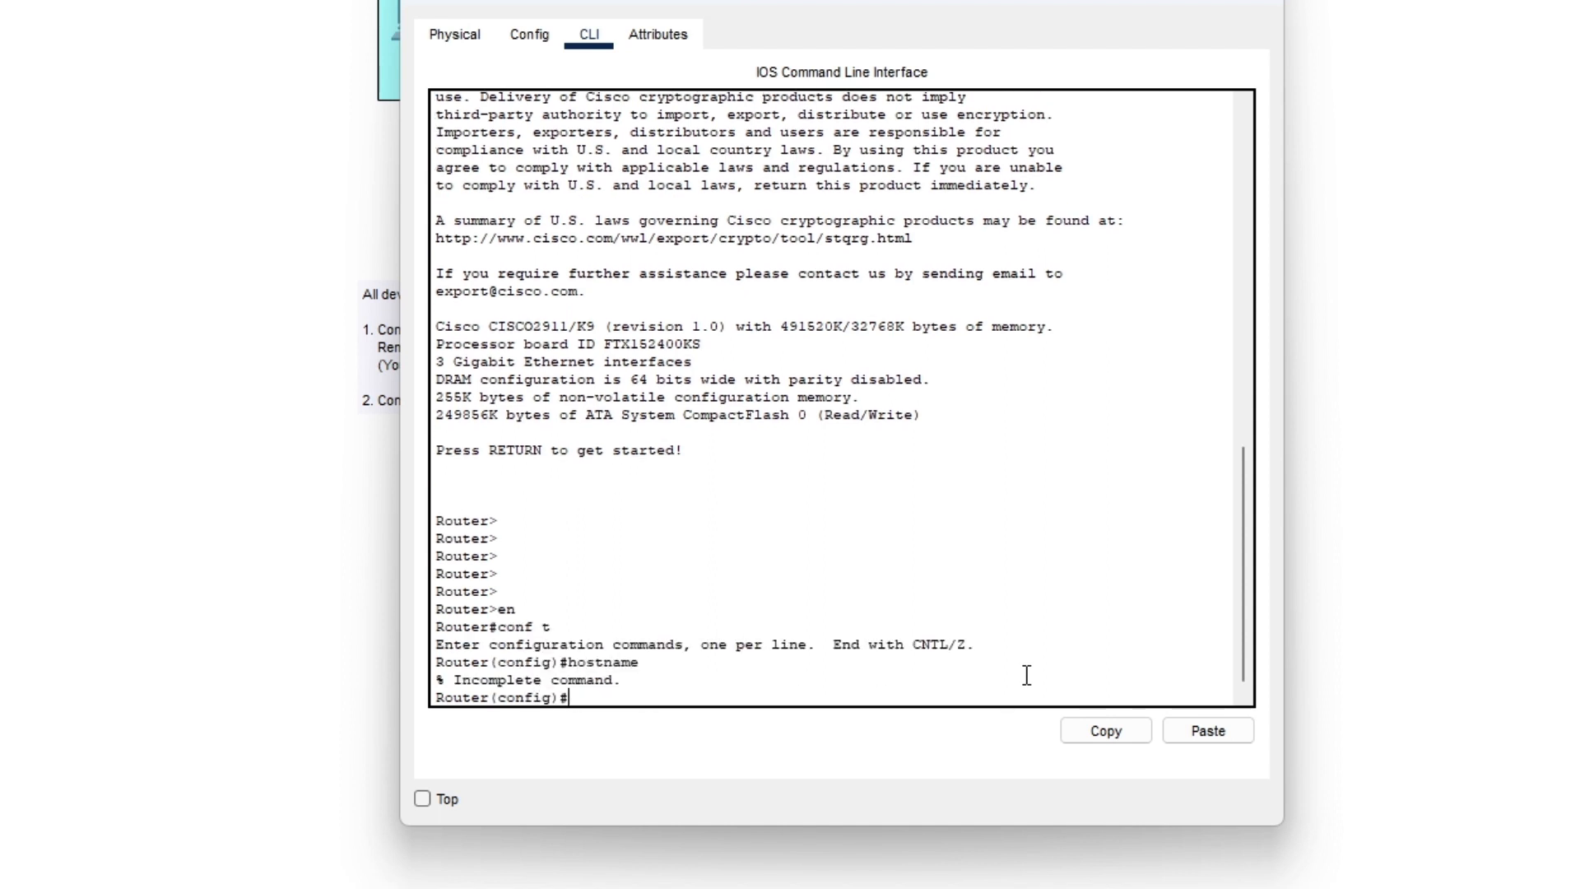
key("Up")
type("R3")
key("Return")
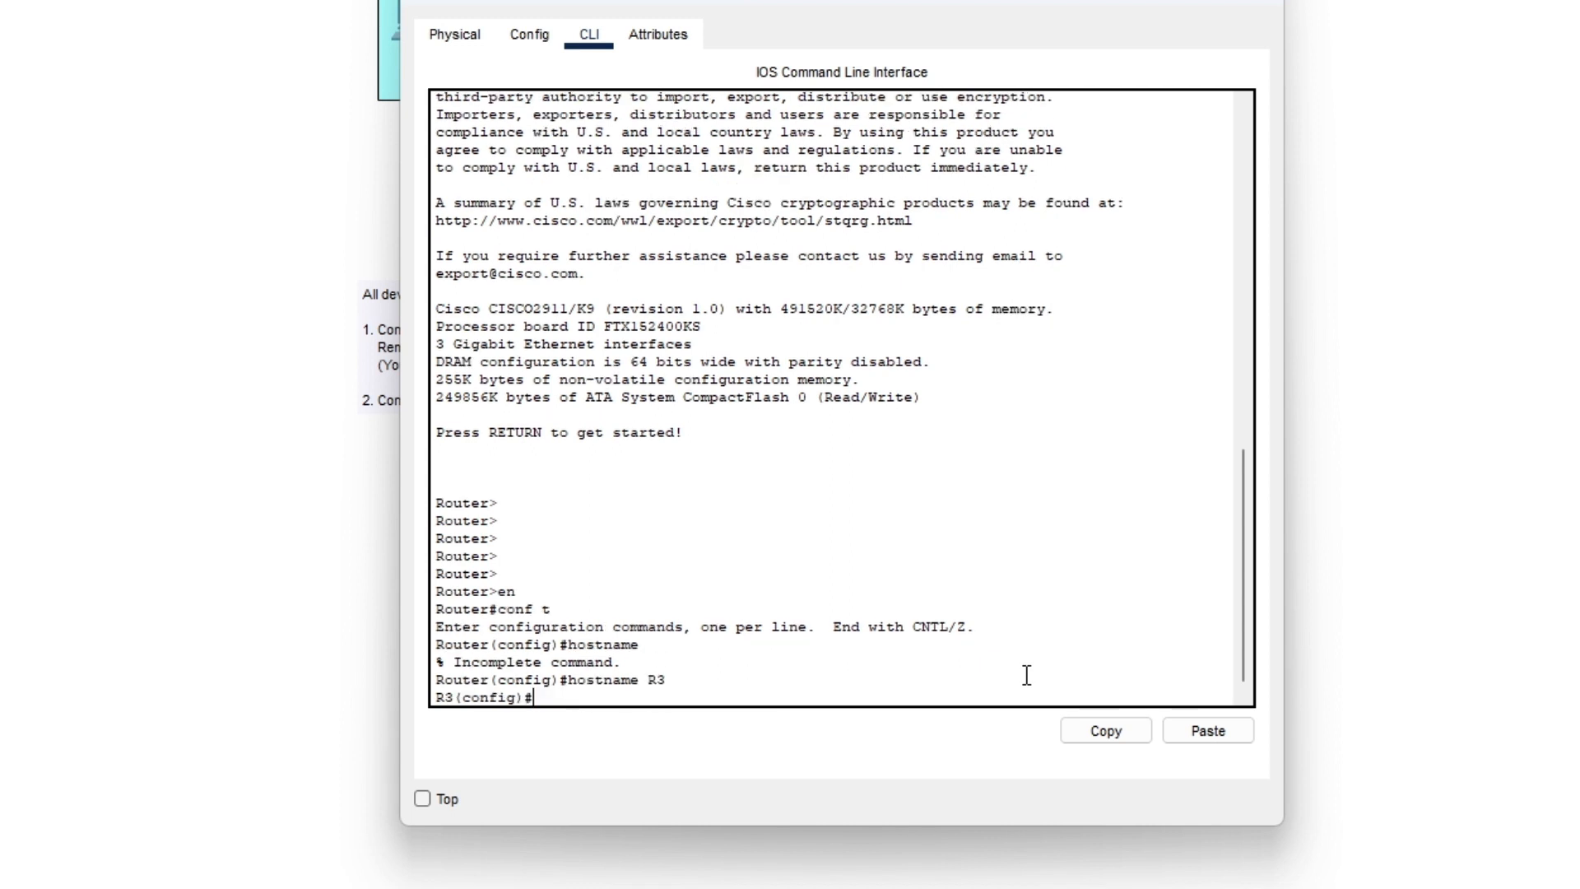
key("Return")
key("Return")
key("Return")
key("Return")
- Enter interface configuration for GigabitEthernet0/0 on R3
type("inet")
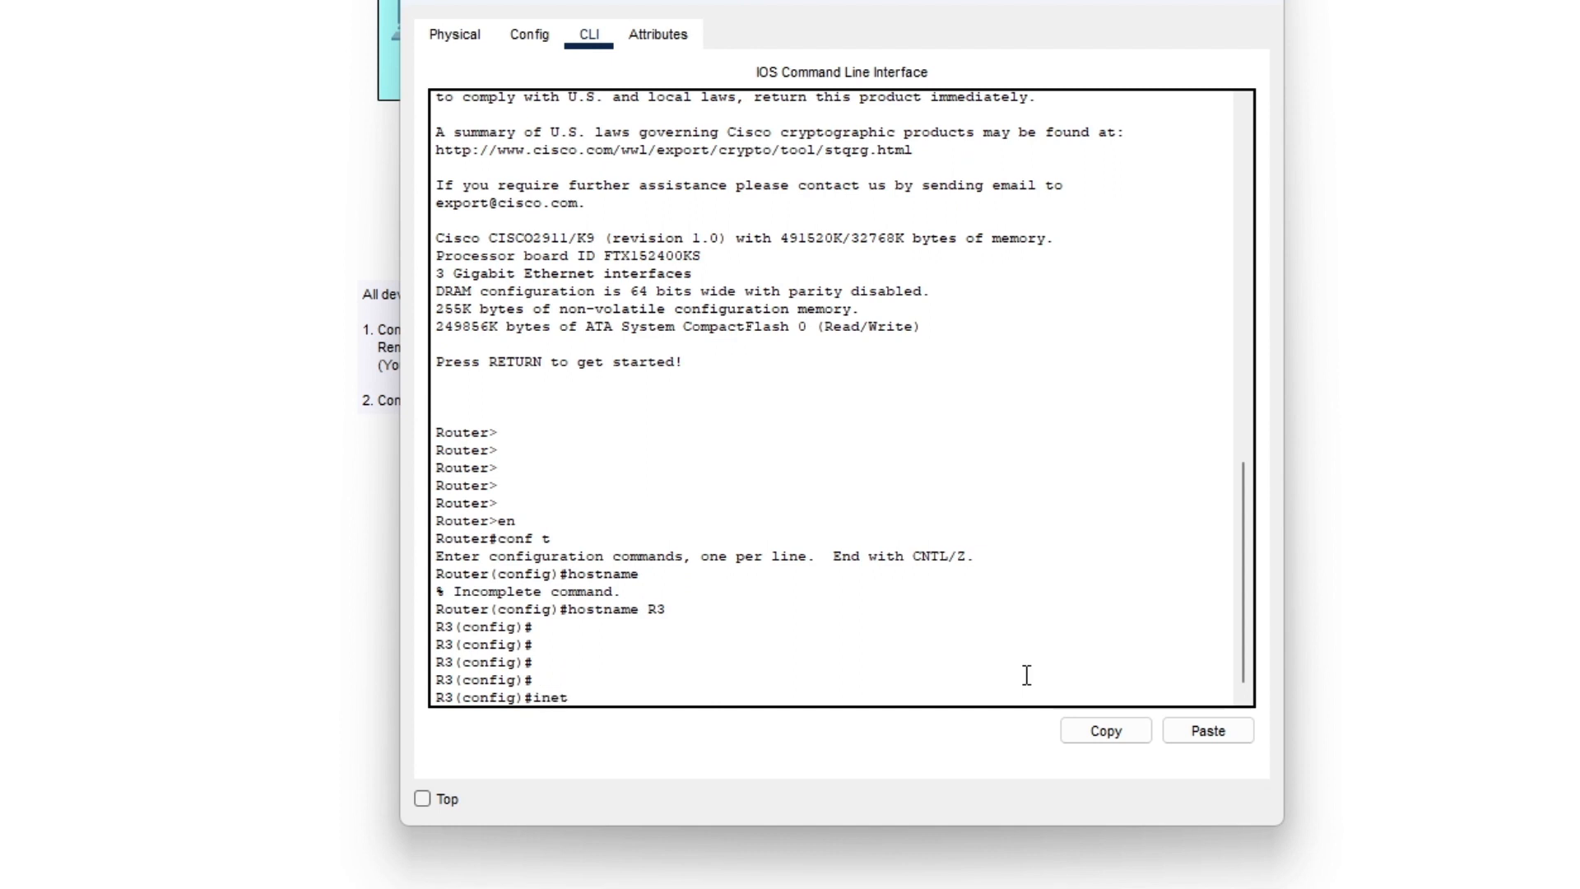
key("Tab")
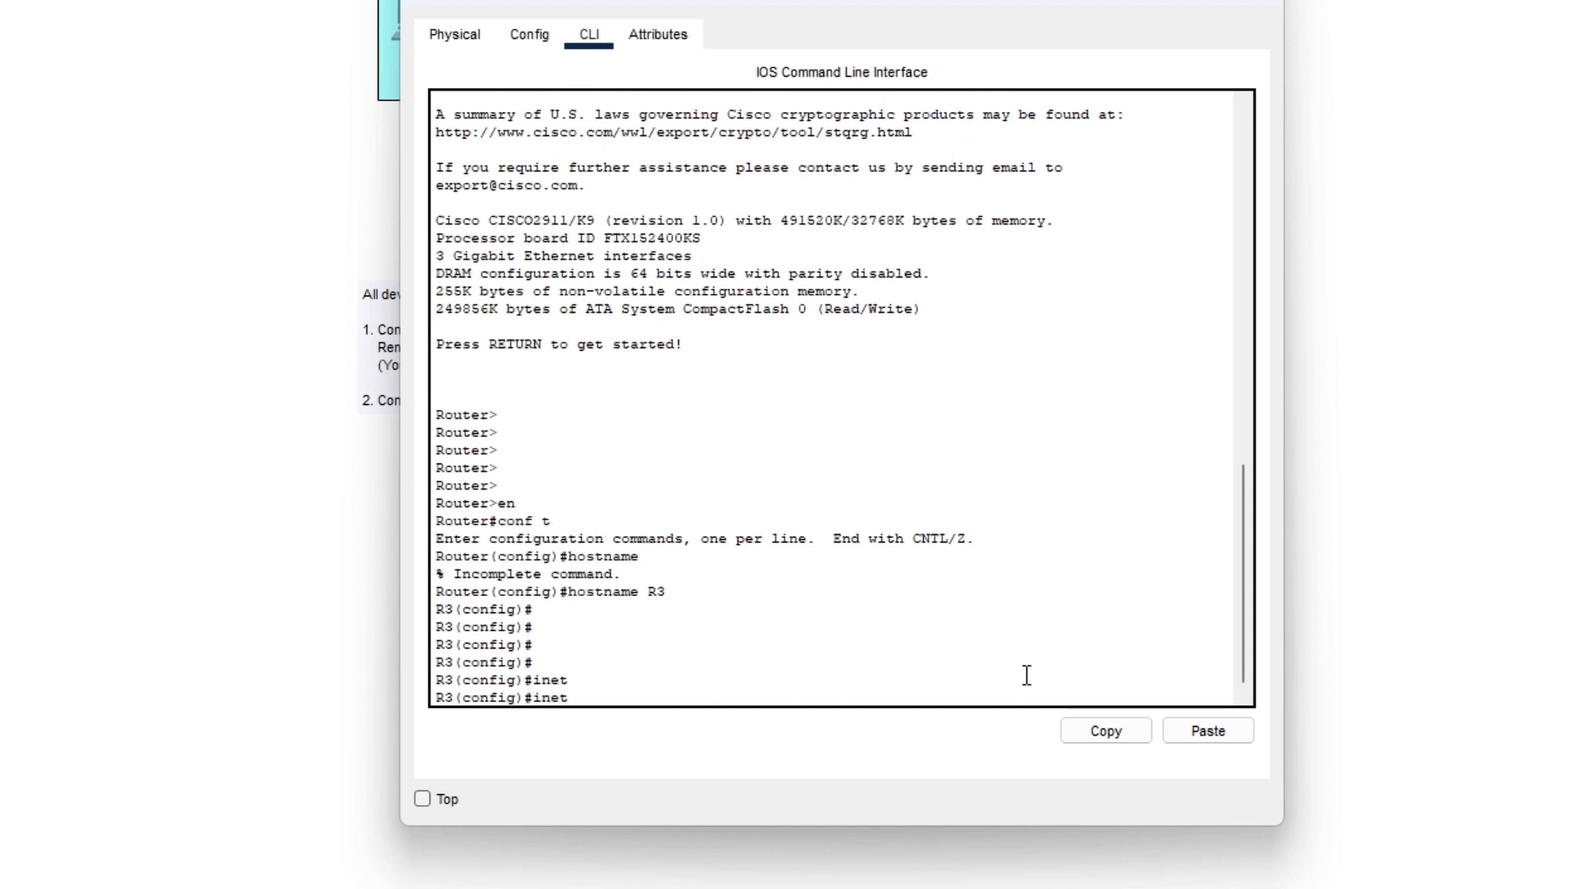
key("Tab")
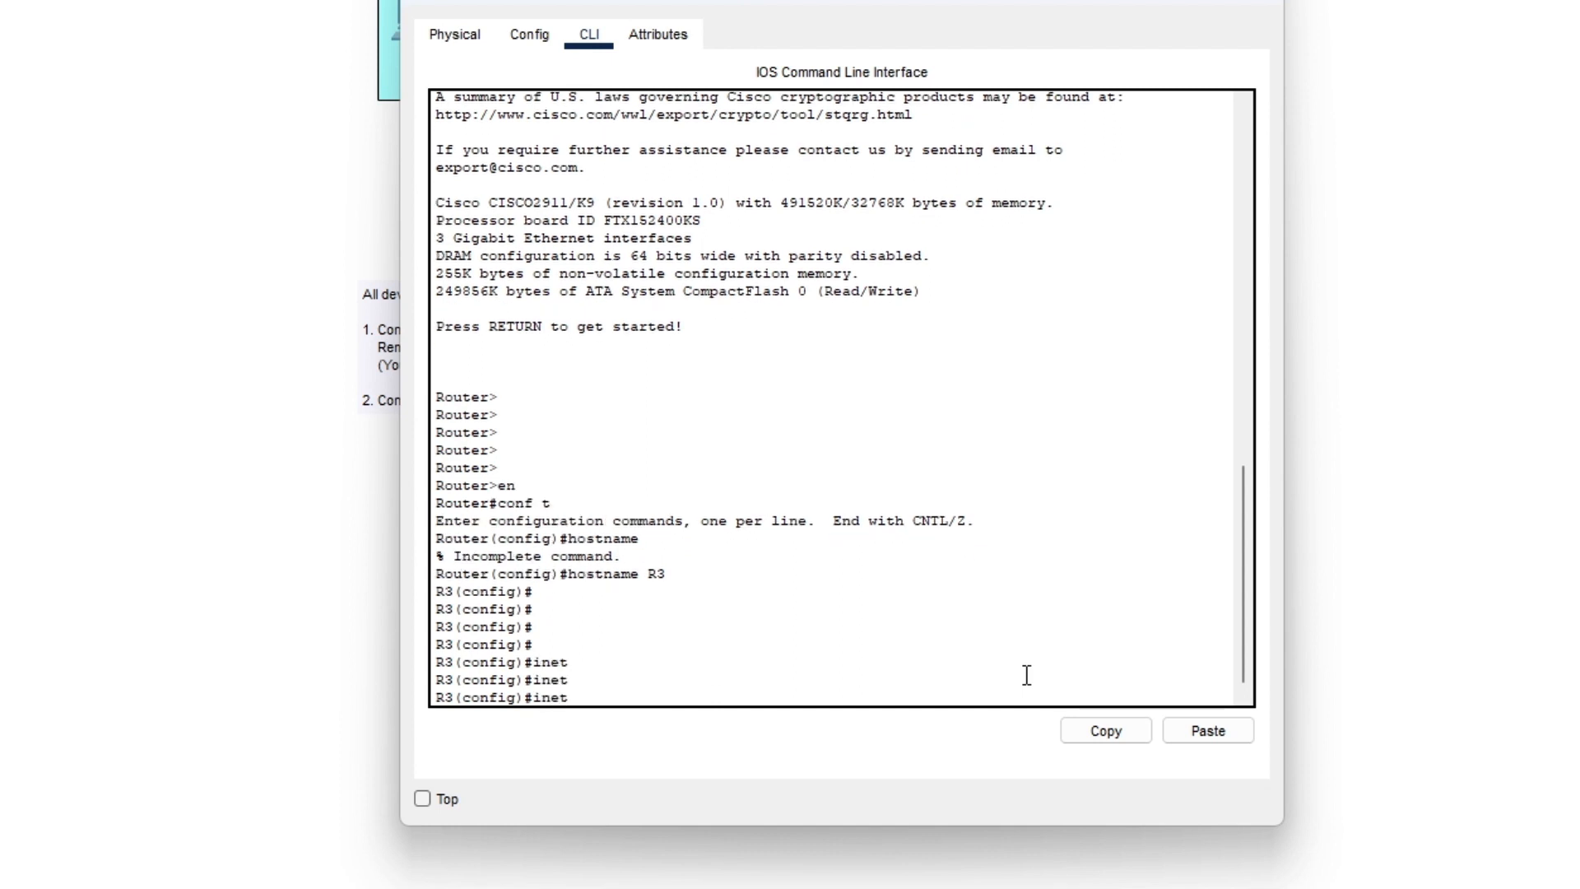
key("BackSpace")
key("BackSpace")
type("ter")
key("Tab")
type("g")
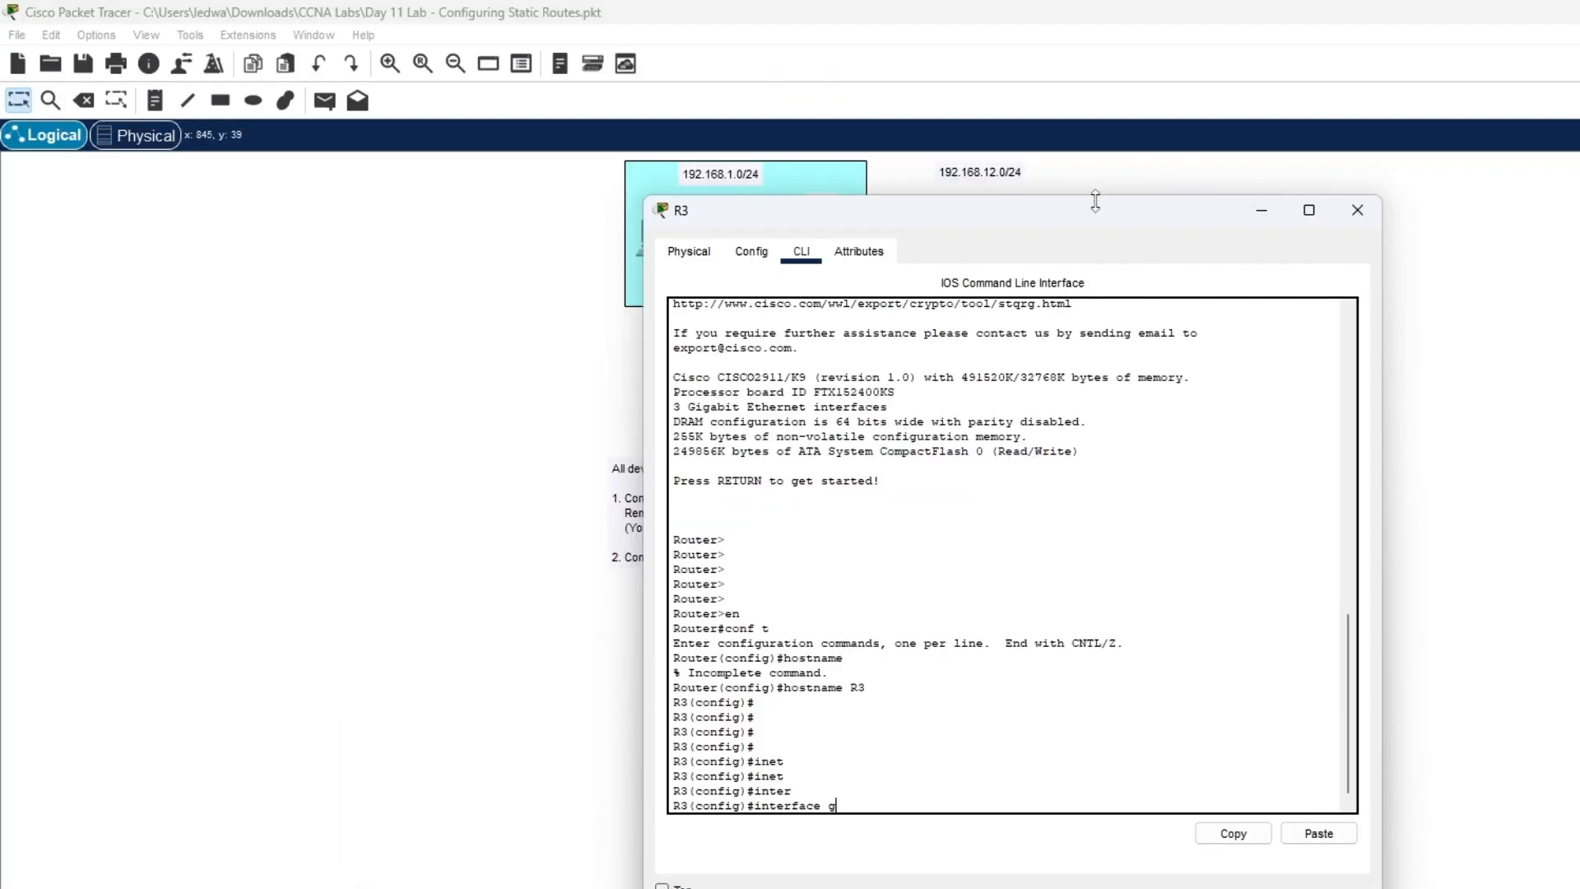
left_click_drag(971, 2, 507, 5)
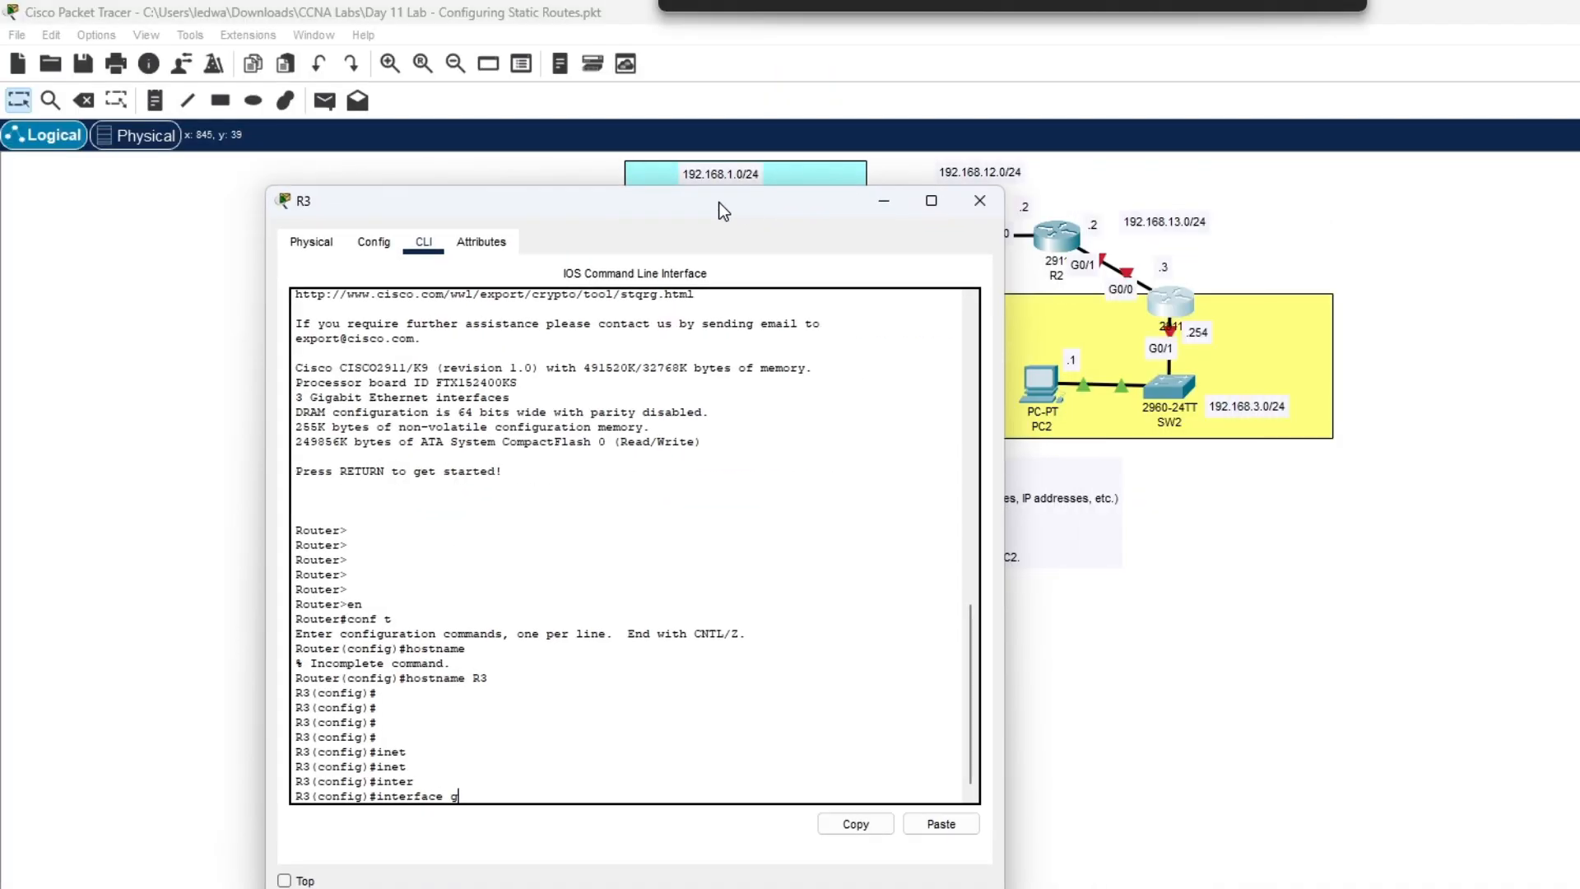
left_click_drag(723, 211, 696, 205)
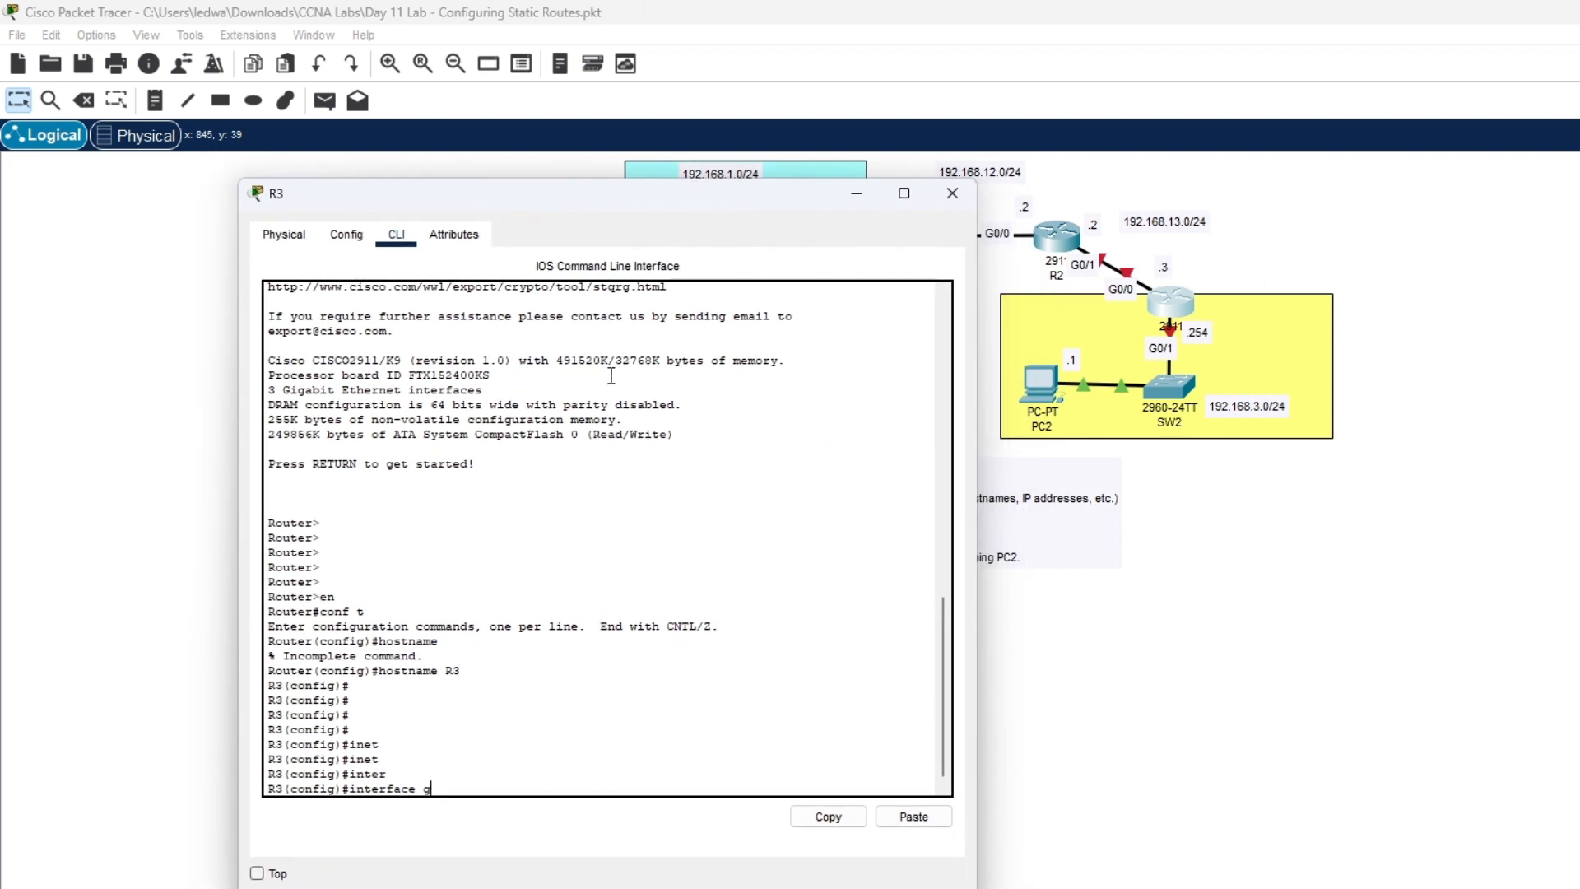
key("Tab")
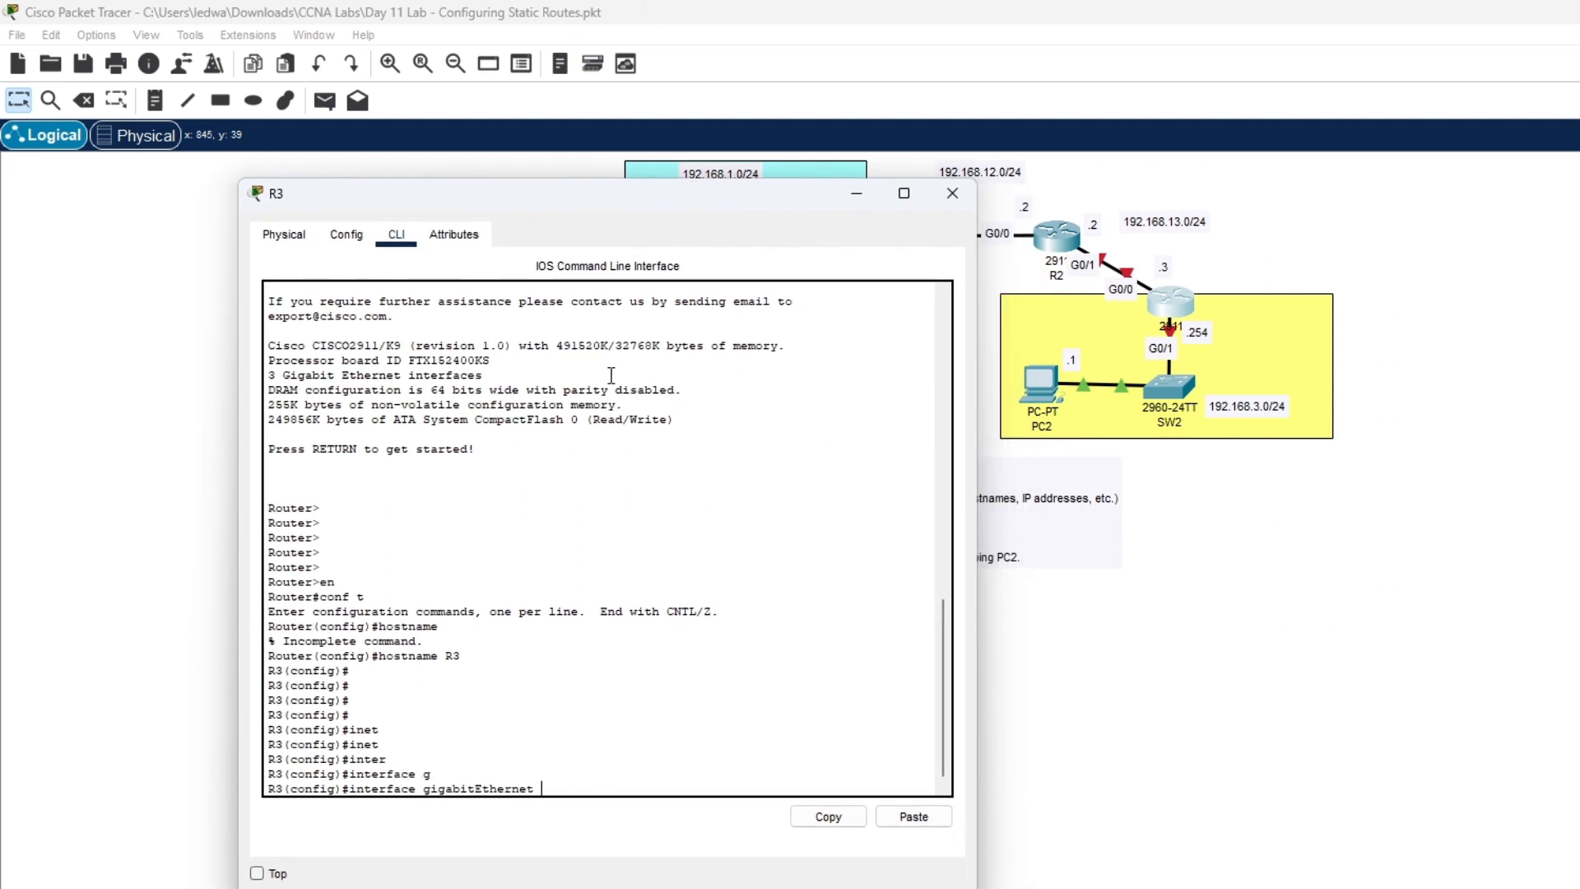
type("192")
key("BackSpace")
key("BackSpace")
type("0/0")
key("Return")
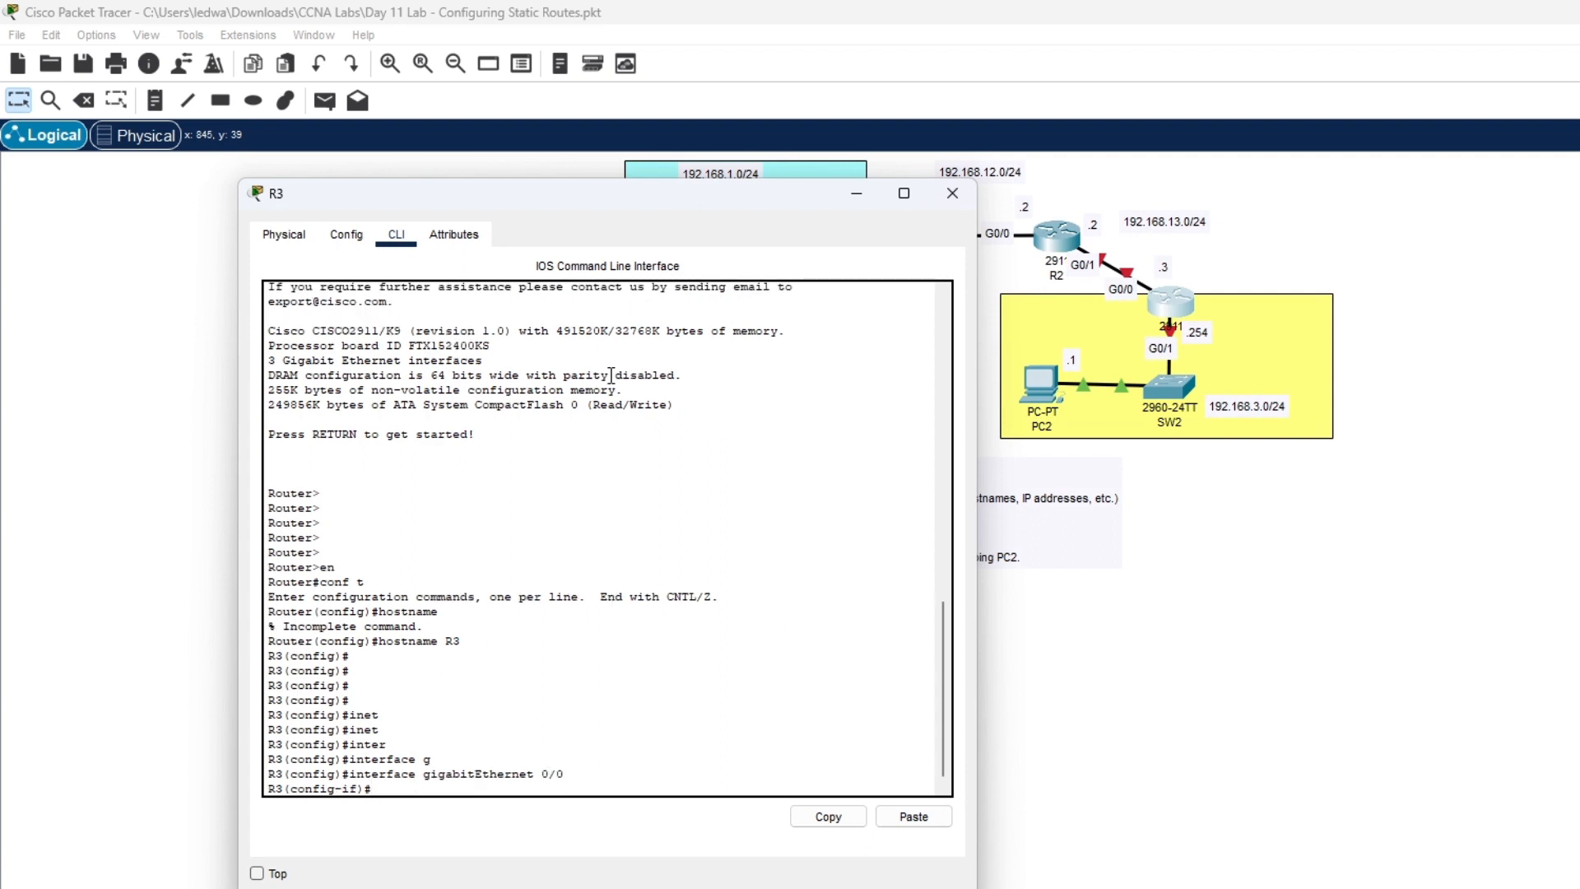
- Assign 192.168.13.3 255.255.255.0 to GigabitEthernet0/0, enable it with no shut, and exit
type("ip add")
key("Tab")
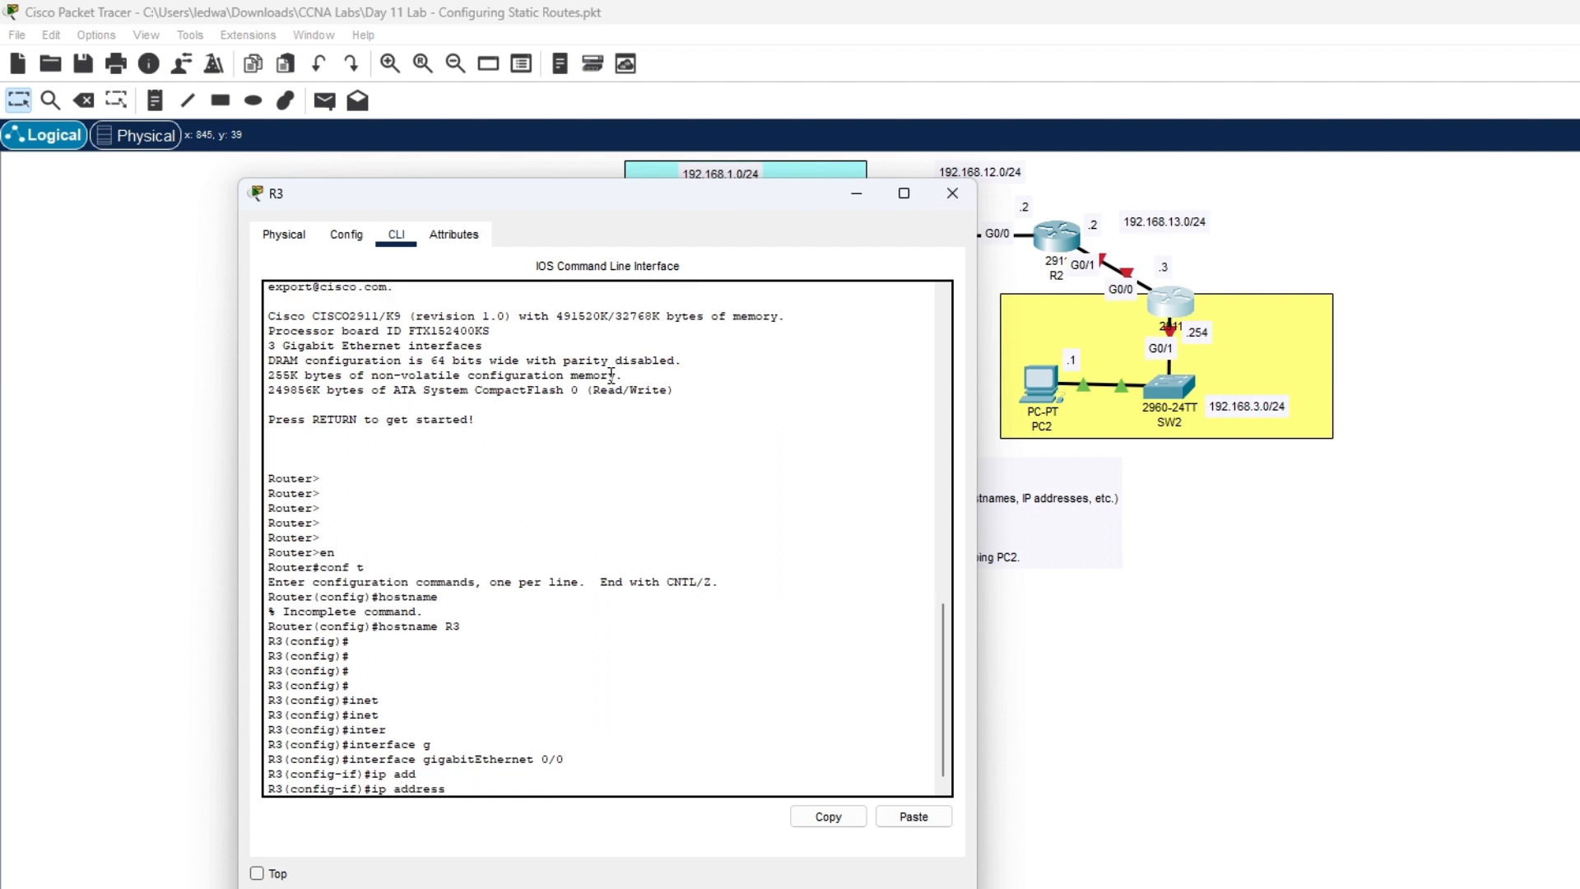
type("192.168.13.3 255.255.255.0")
key("Return")
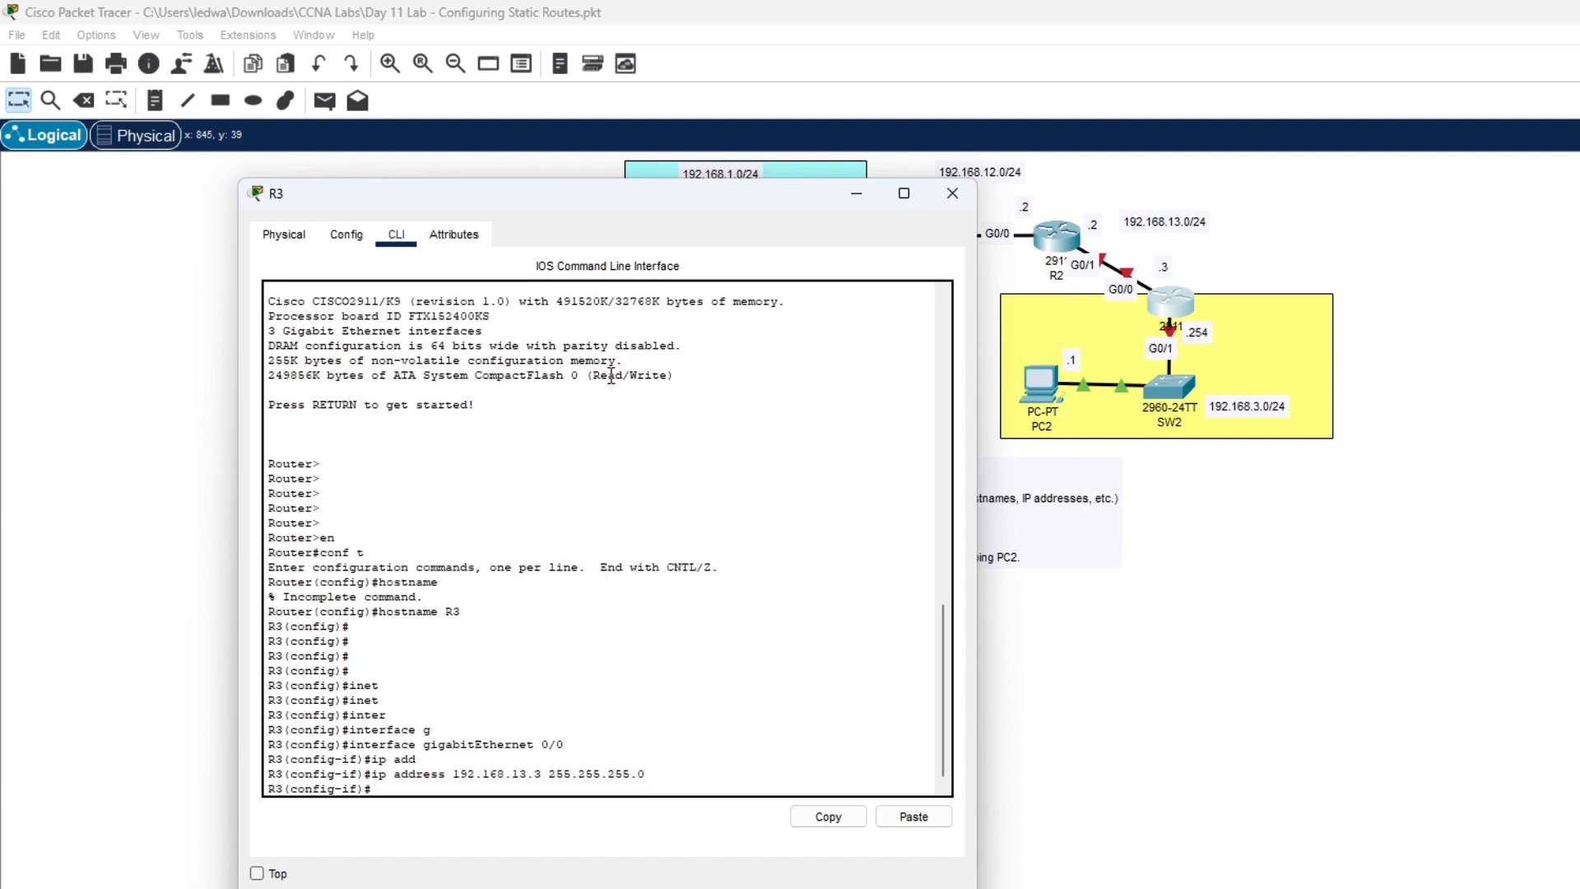
type("no shut")
key("Return")
key("Return")
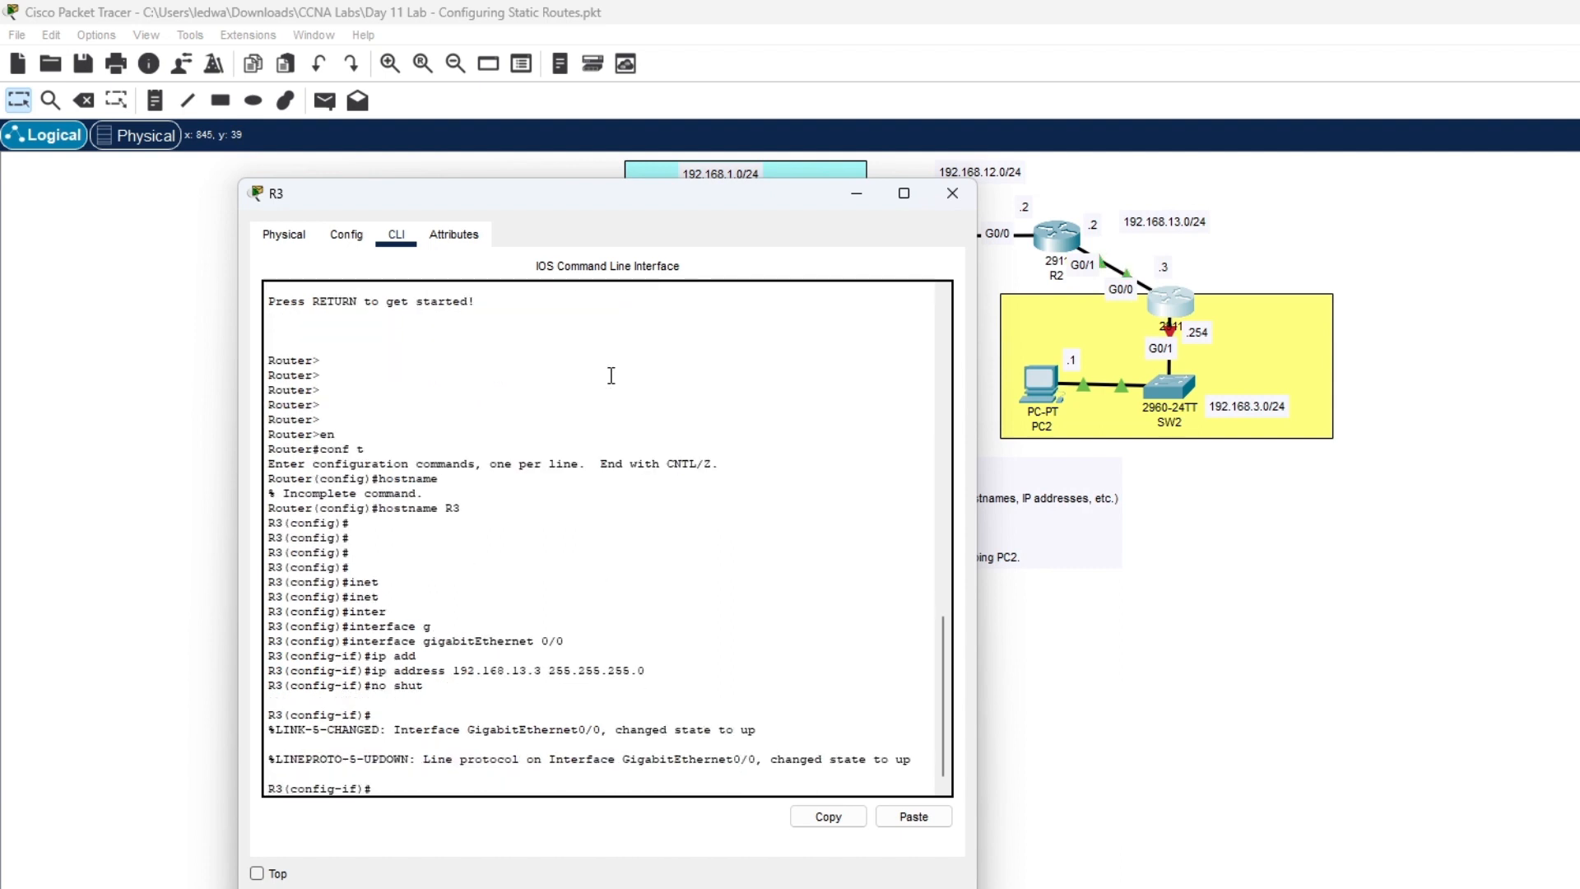
key("Return")
type("exit")
key("Return")
key("Return")
key("Return")
key("Return")
key("Return")
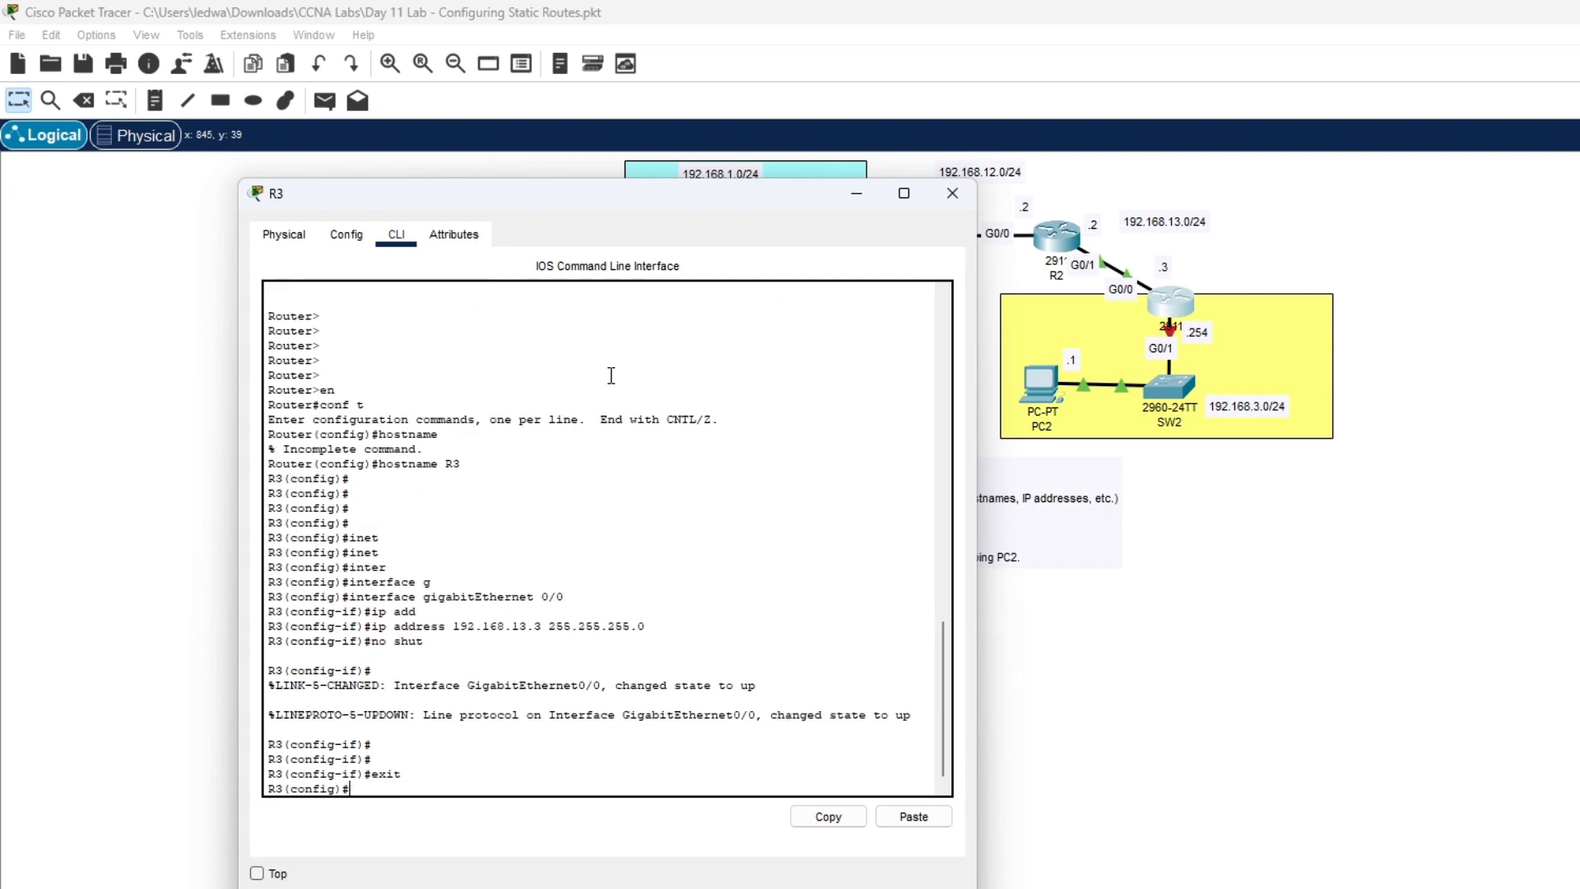
- Enter interface configuration for R3's GigabitEthernet0/1
type("i")
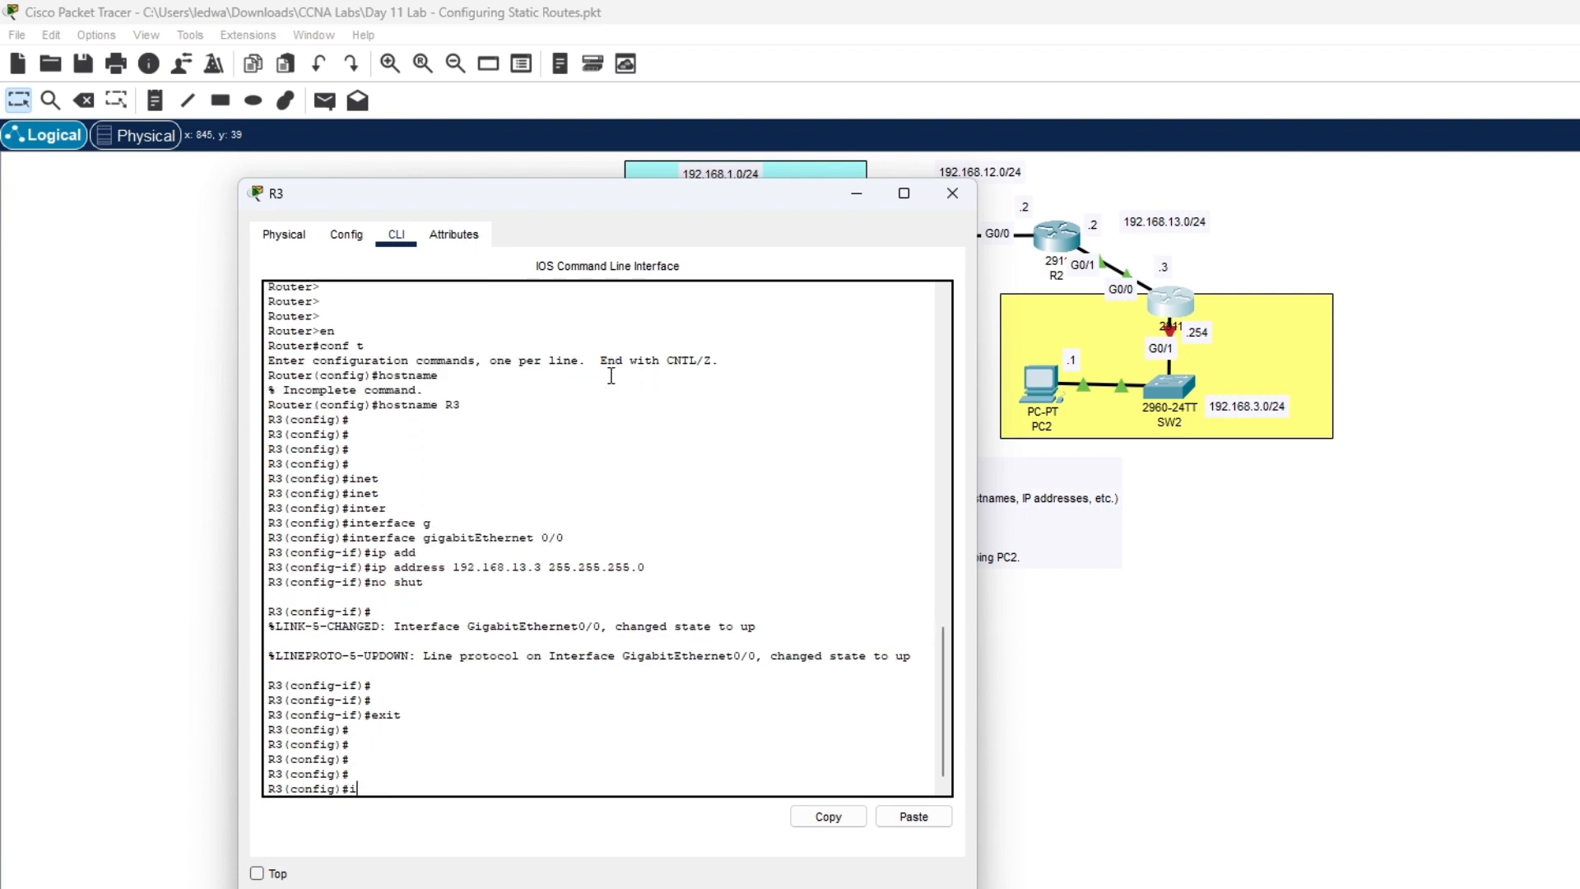
type("m")
key("Tab")
key("BackSpace")
type("n")
key("Tab")
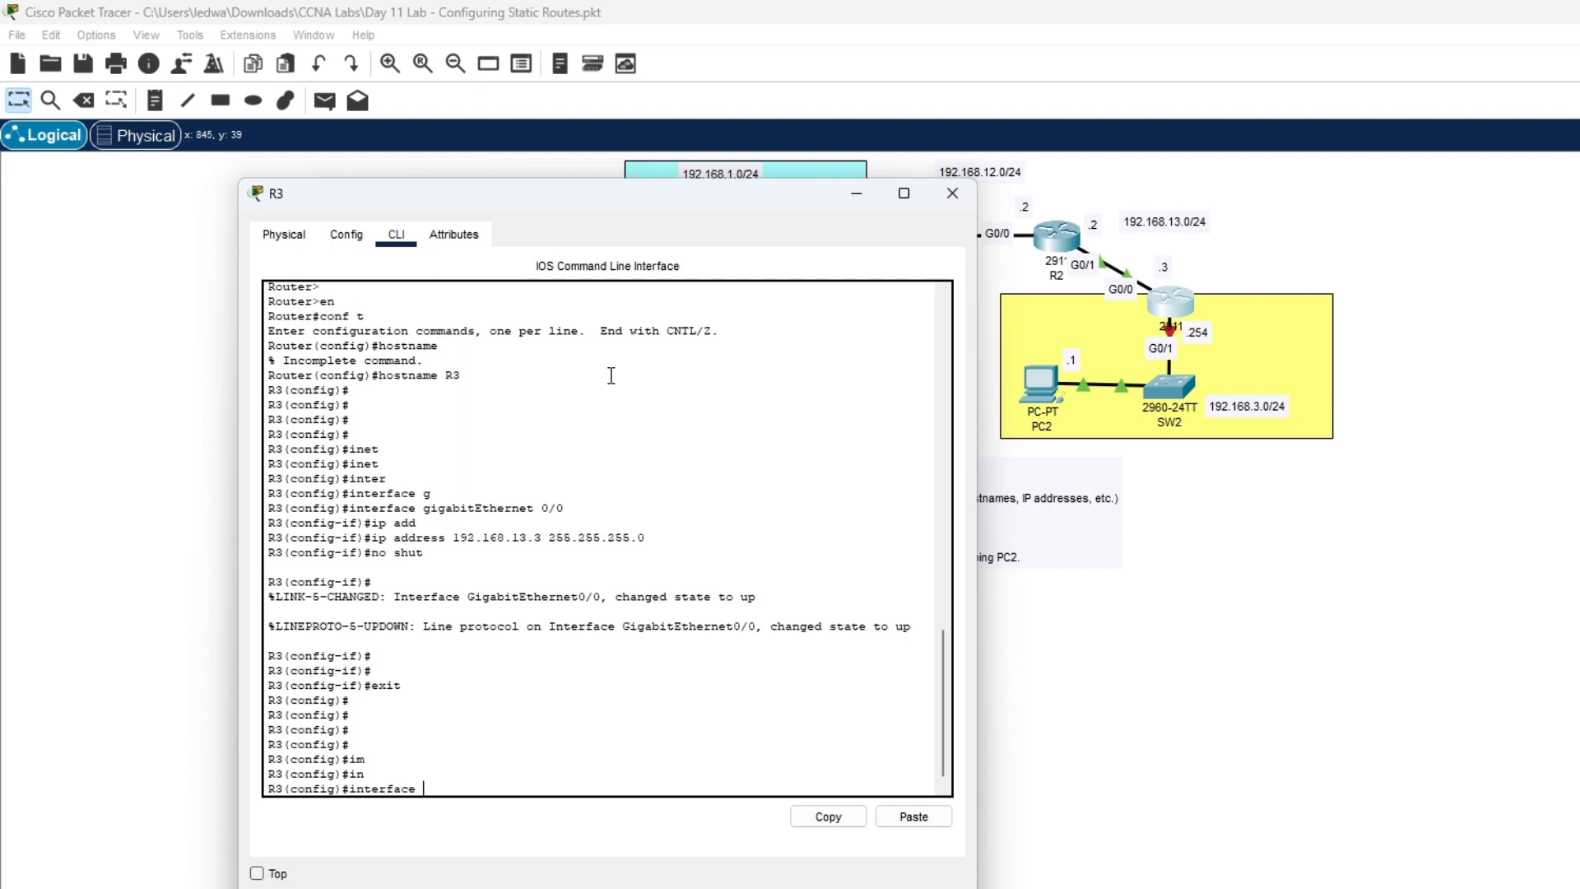
type("g")
key("Tab")
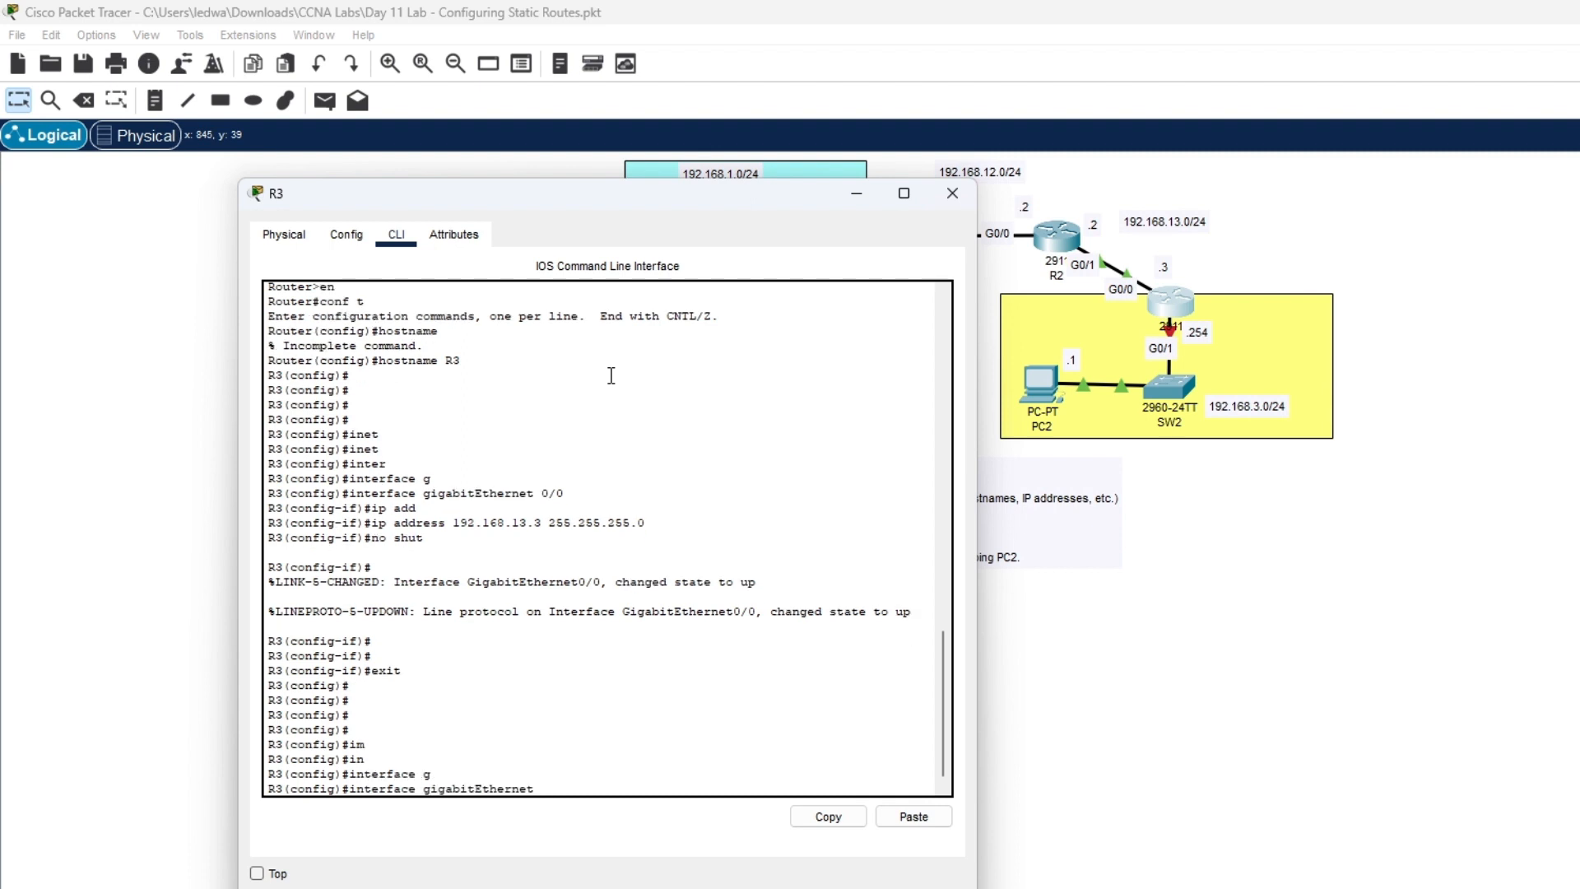
type("0/1")
key("Return")
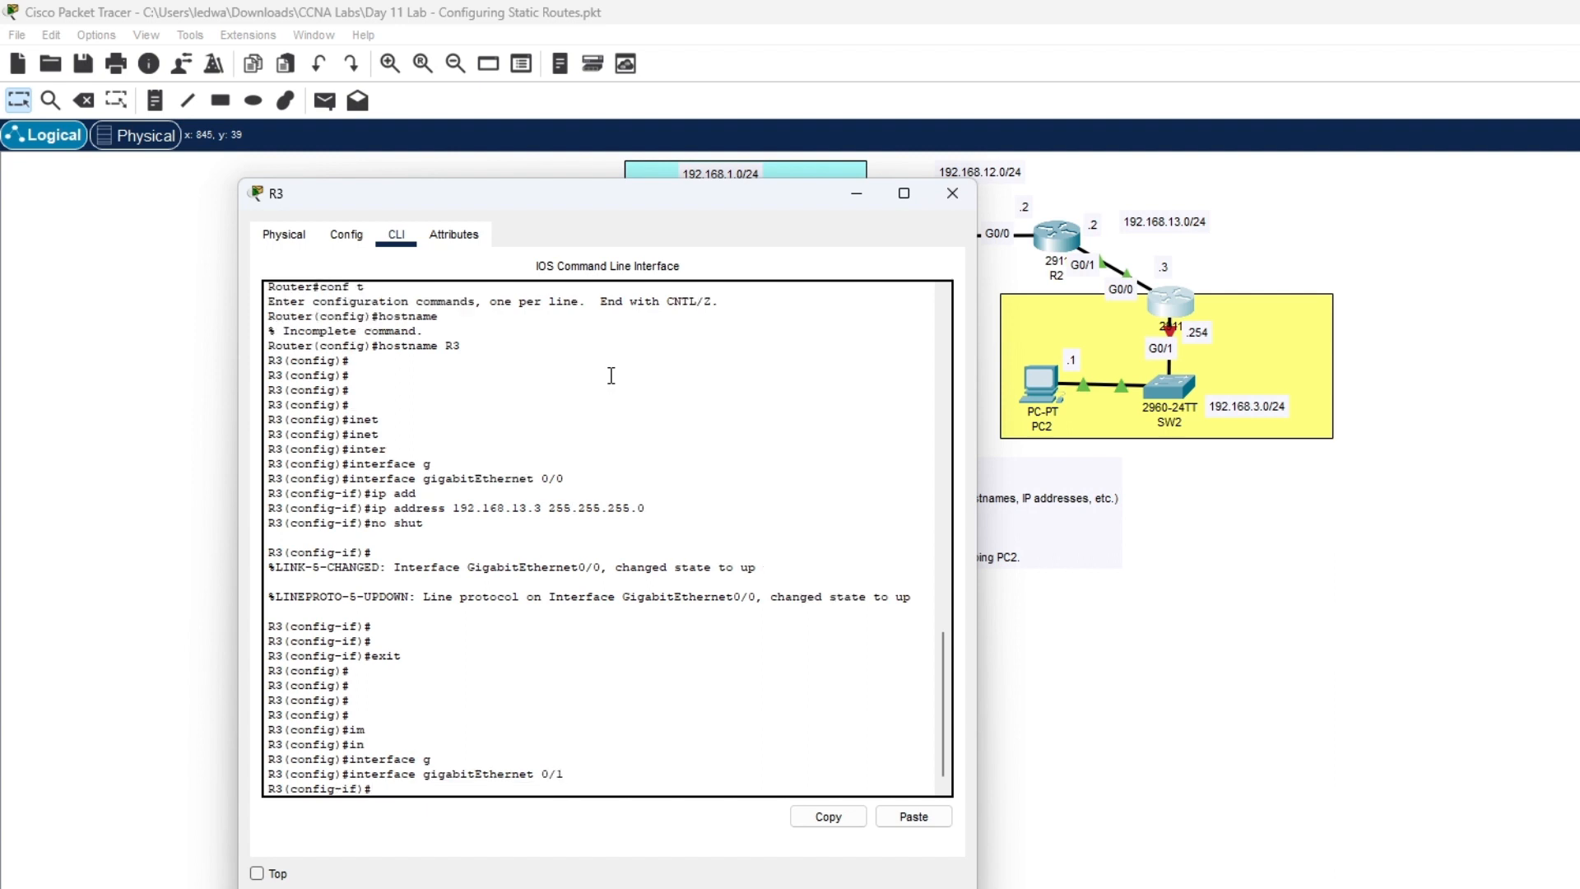
- Assign 192.168.3.254 255.255.255.0 to GigabitEthernet0/1 and enable it with no shut
type("ip a")
key("Tab")
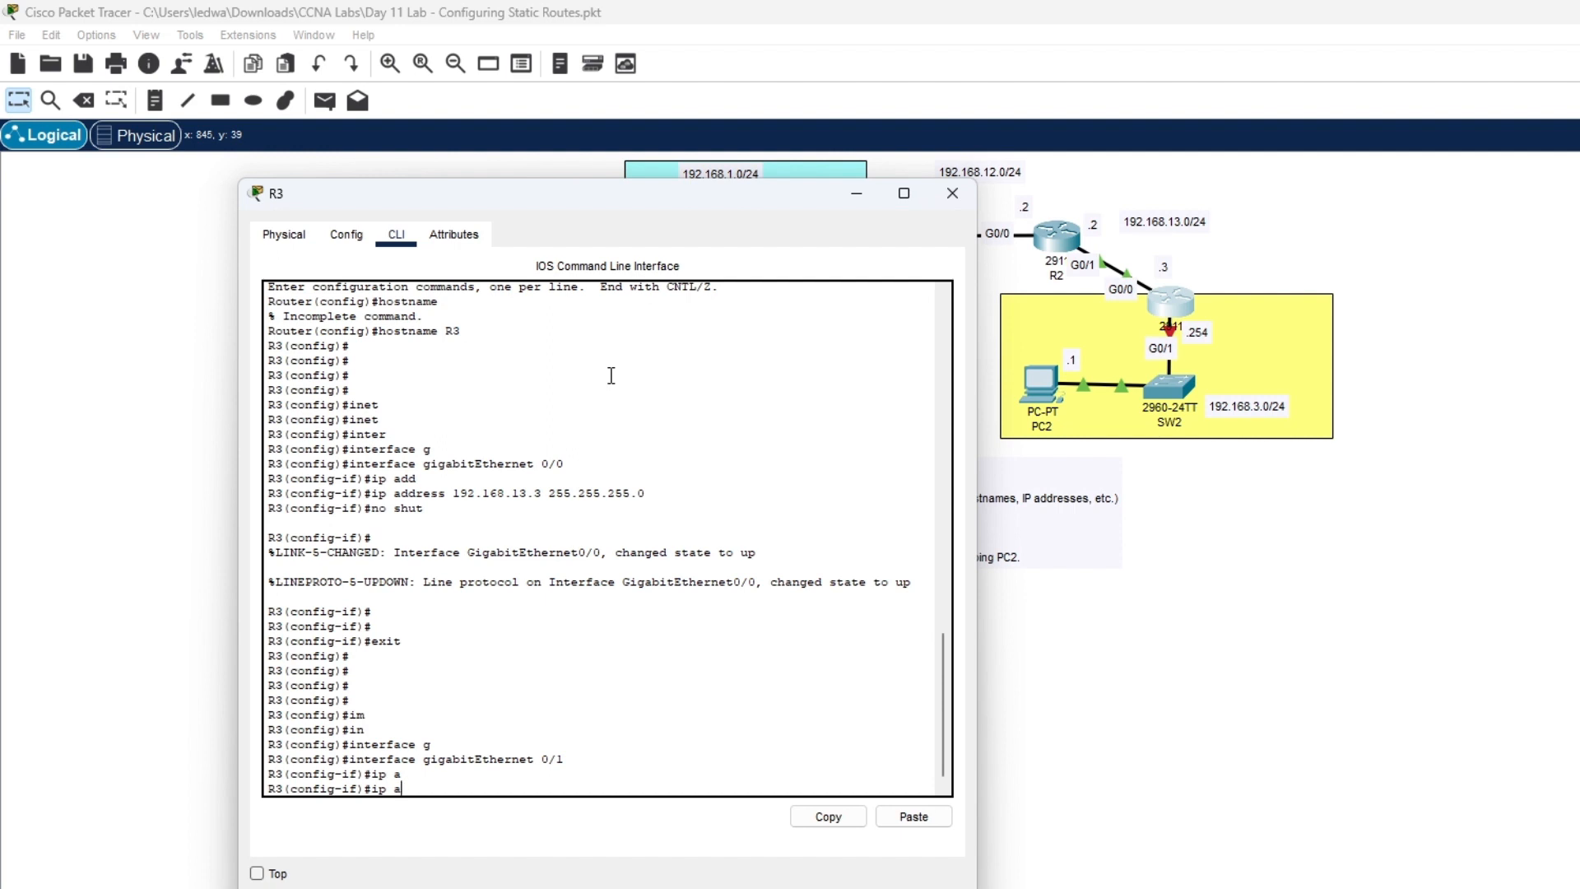
type("d")
key("Tab")
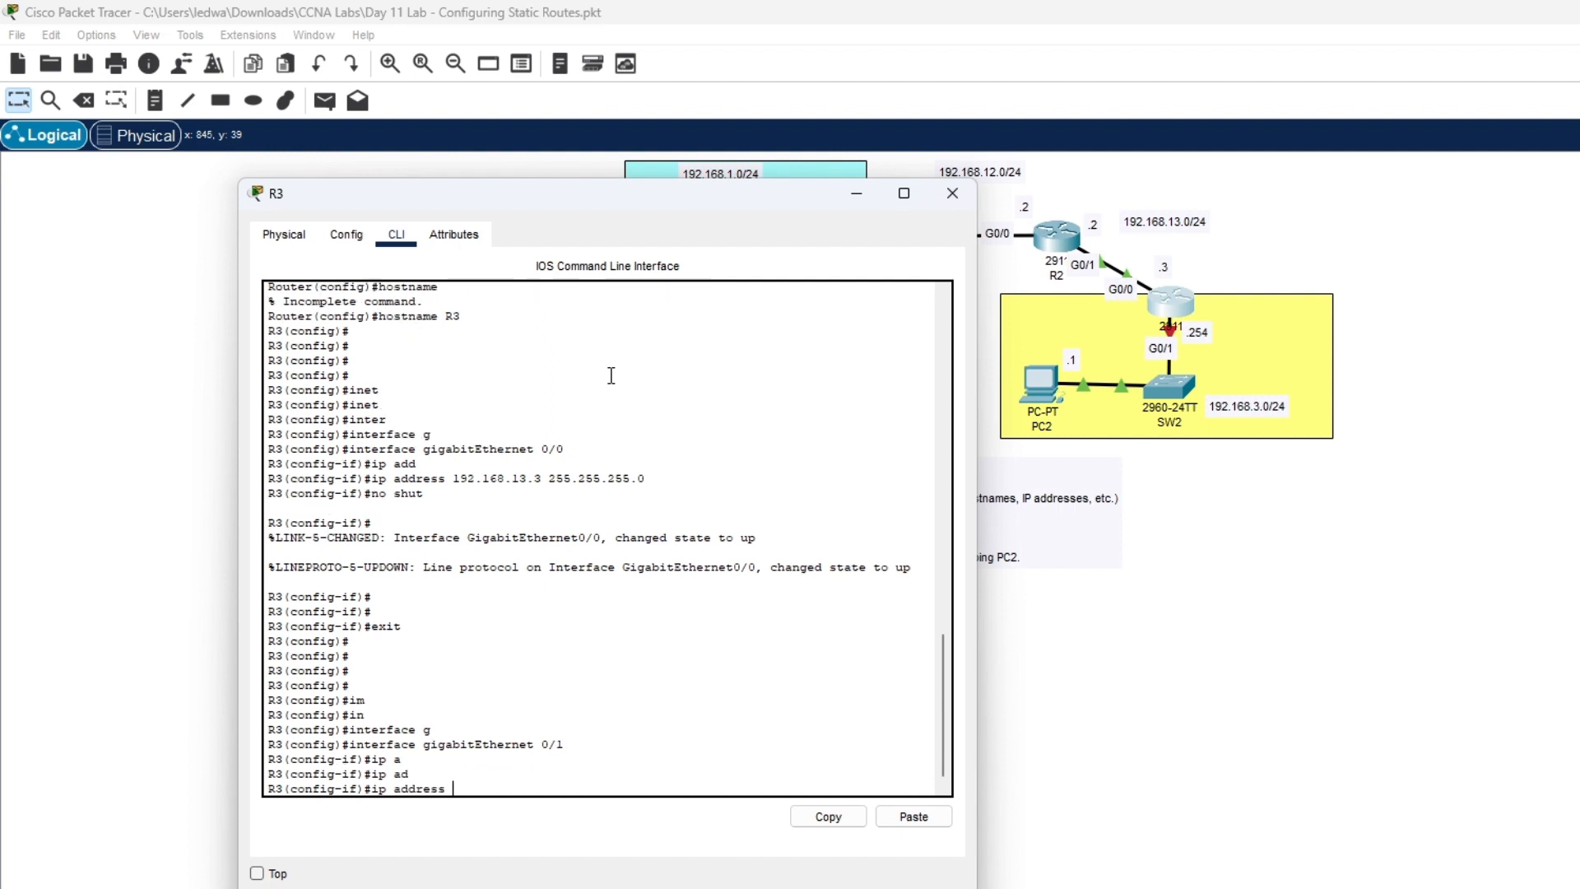
type("192.168.")
type("3.254 255.255.255.0")
key("Return")
type("no shu")
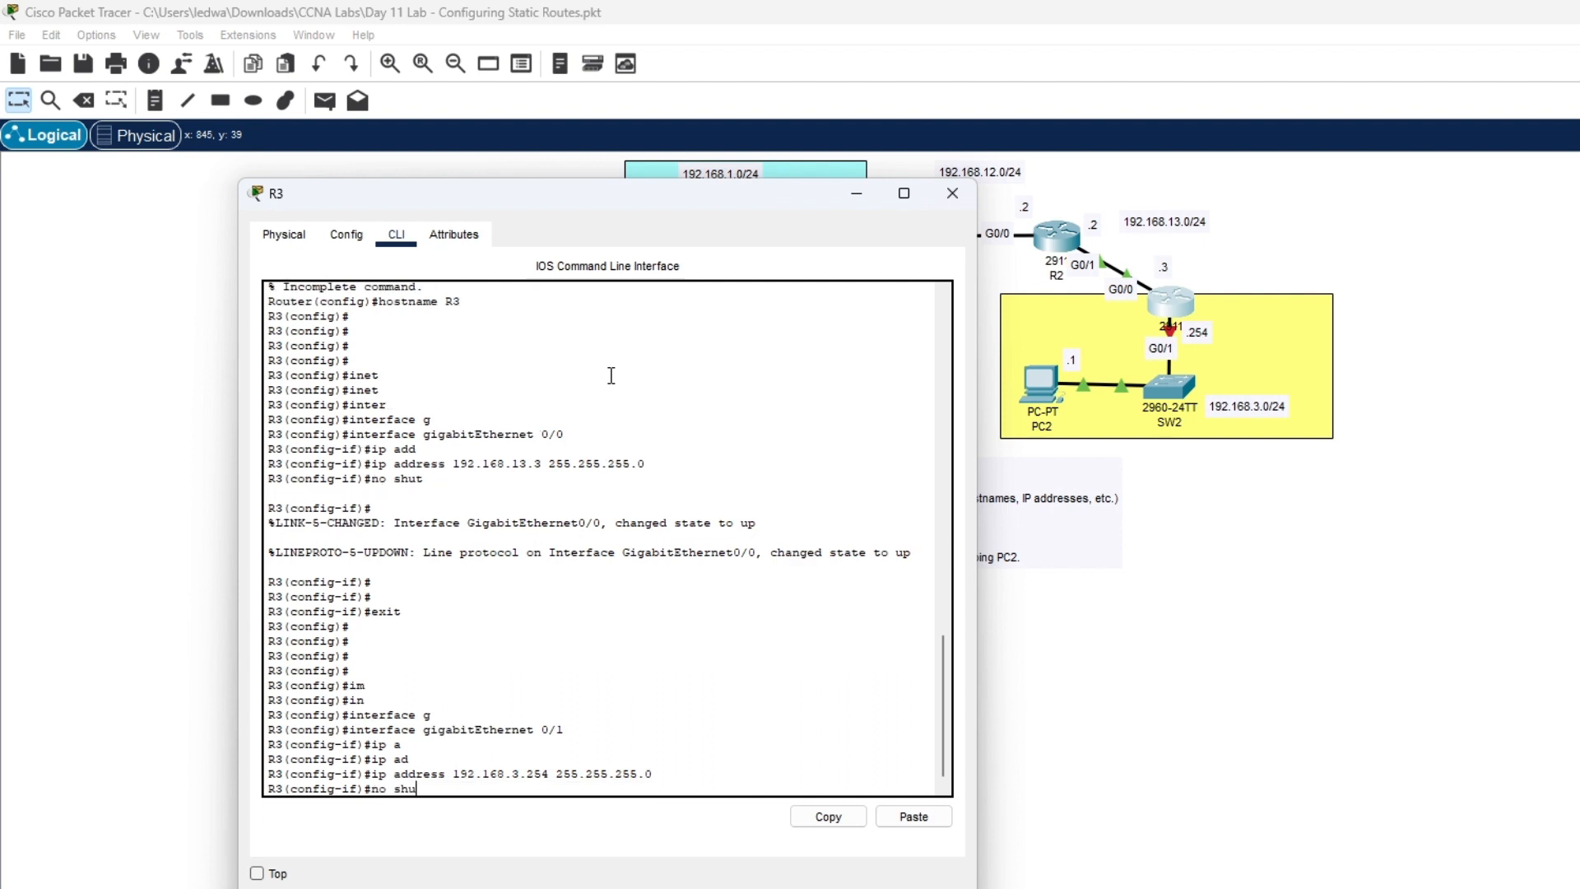
type("t")
key("Return")
key("Return")
key("Return")
key("Return")
key("Return")
key("Return")
key("Return")
key("Return")
key("Return")
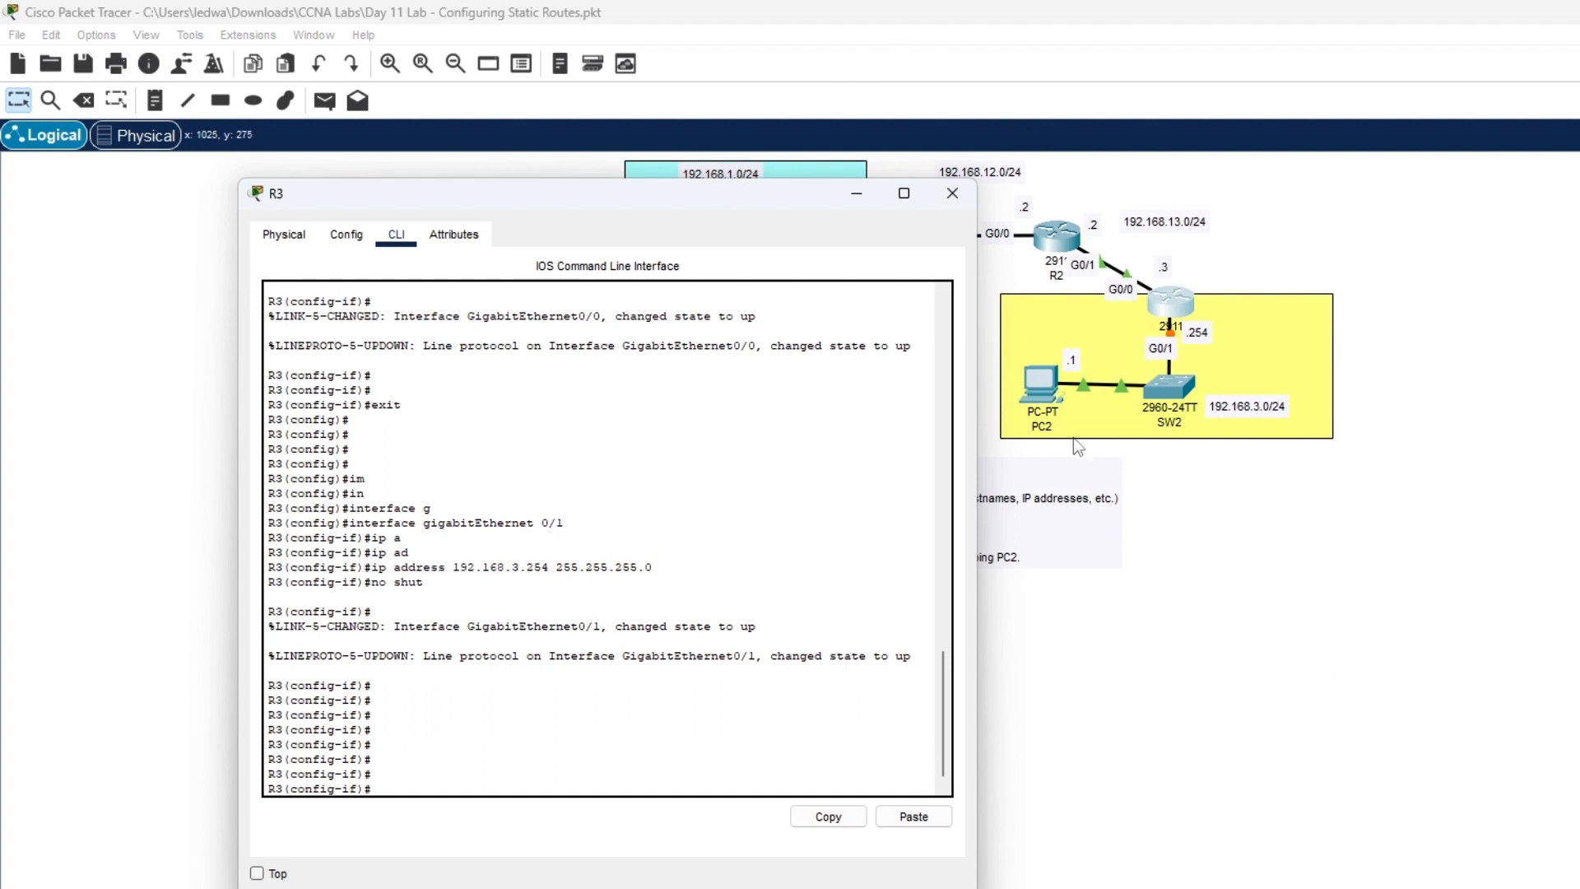
left_click(1042, 387)
- Set PC2's FastEthernet0 address to 192.168.3.1 with mask 255.255.255.0
left_click(1040, 385)
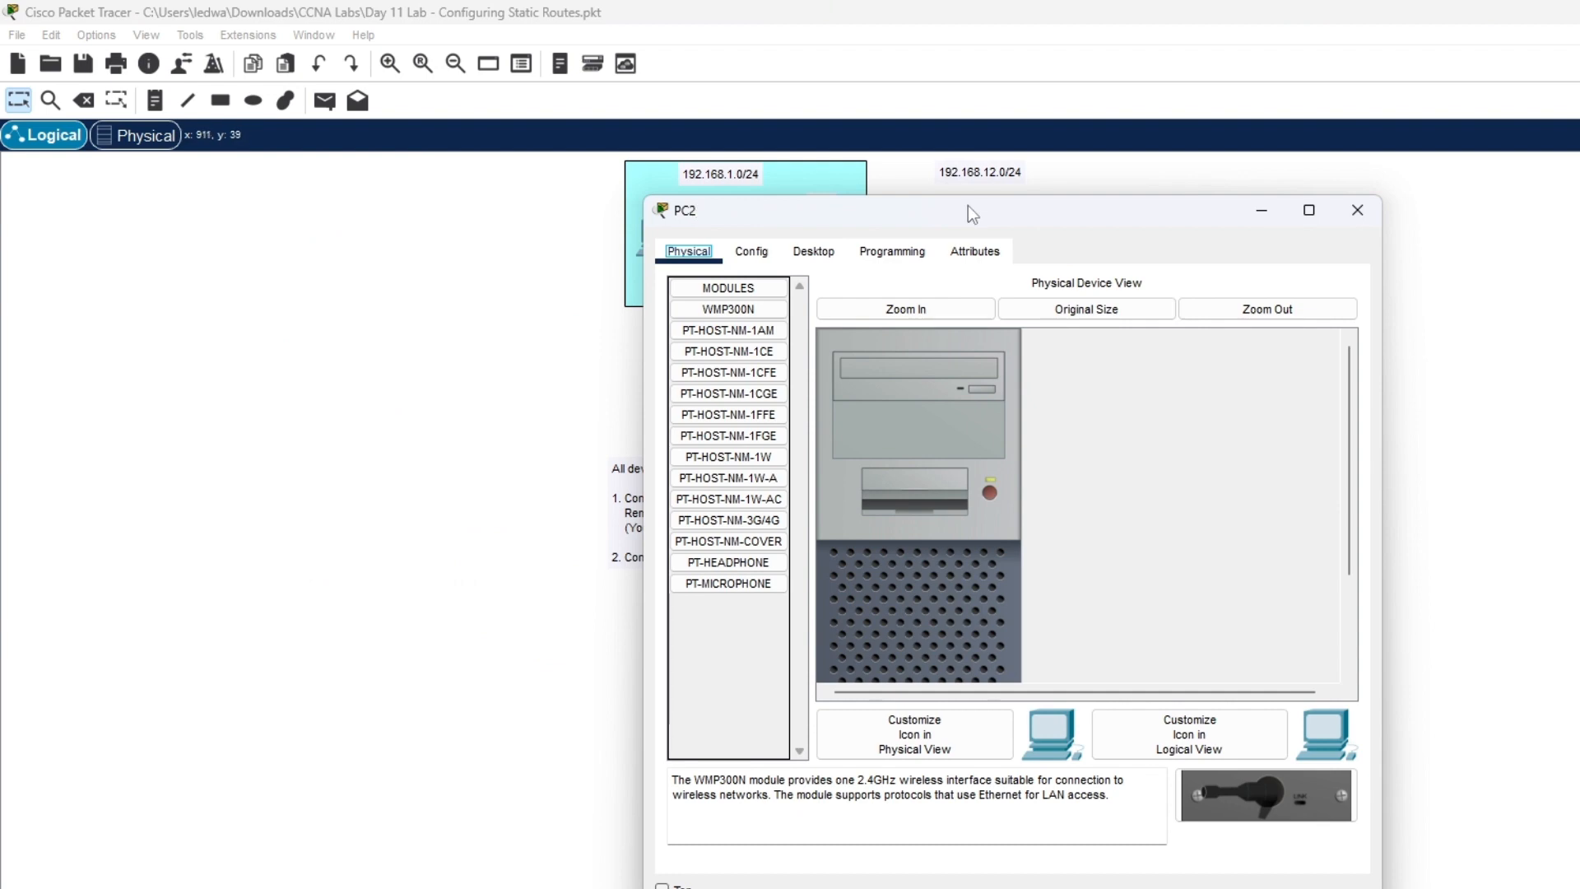
left_click_drag(967, 205, 1461, 180)
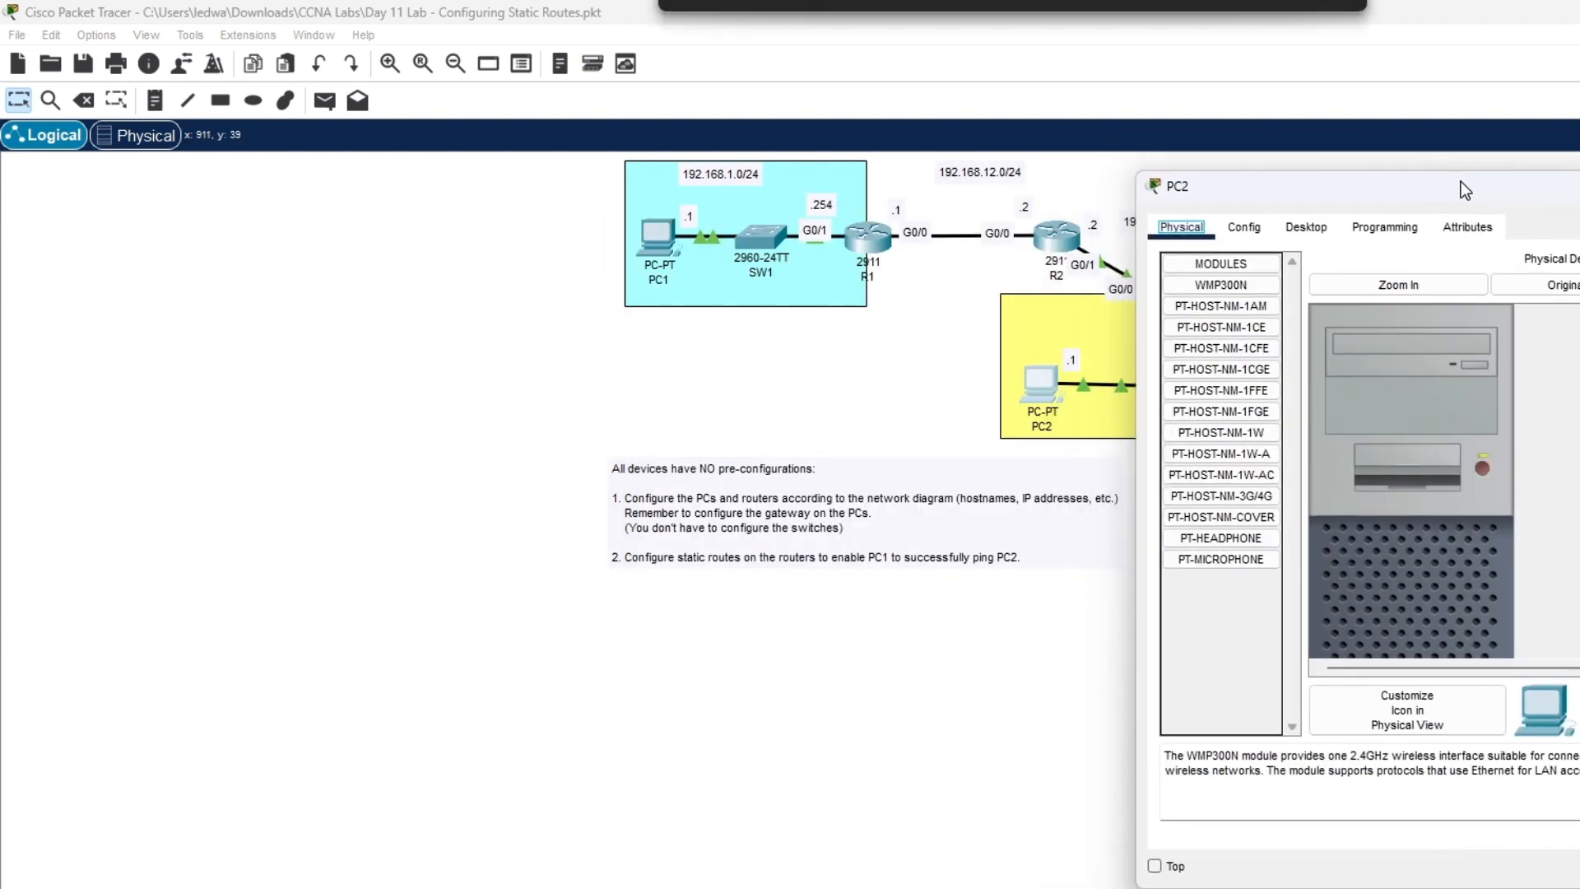
left_click(1257, 231)
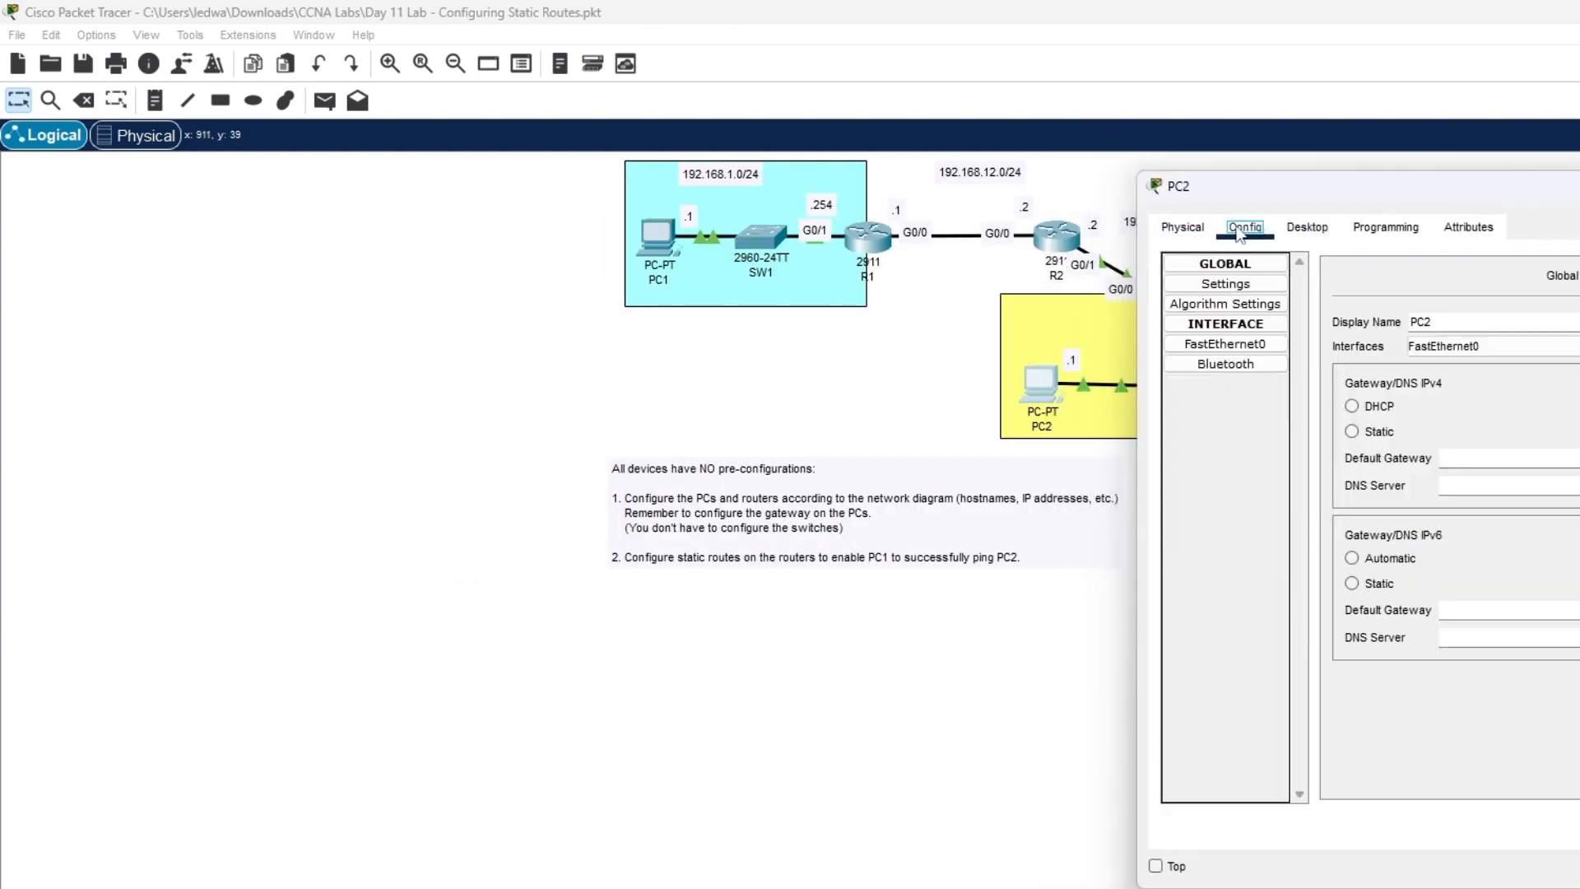
left_click(1258, 346)
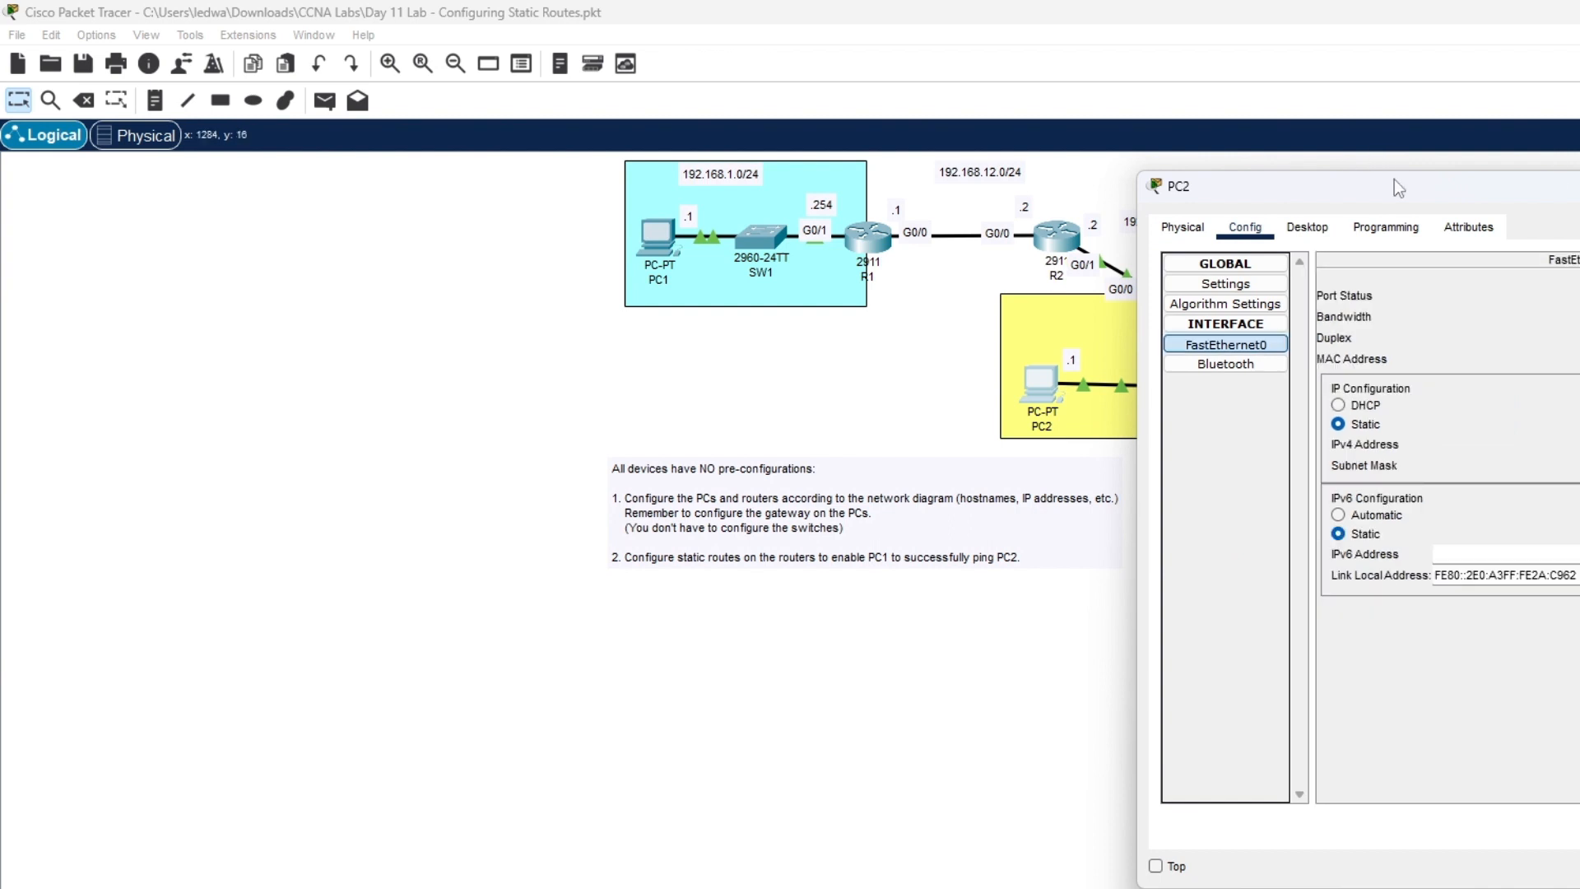
left_click_drag(1395, 182, 463, 133)
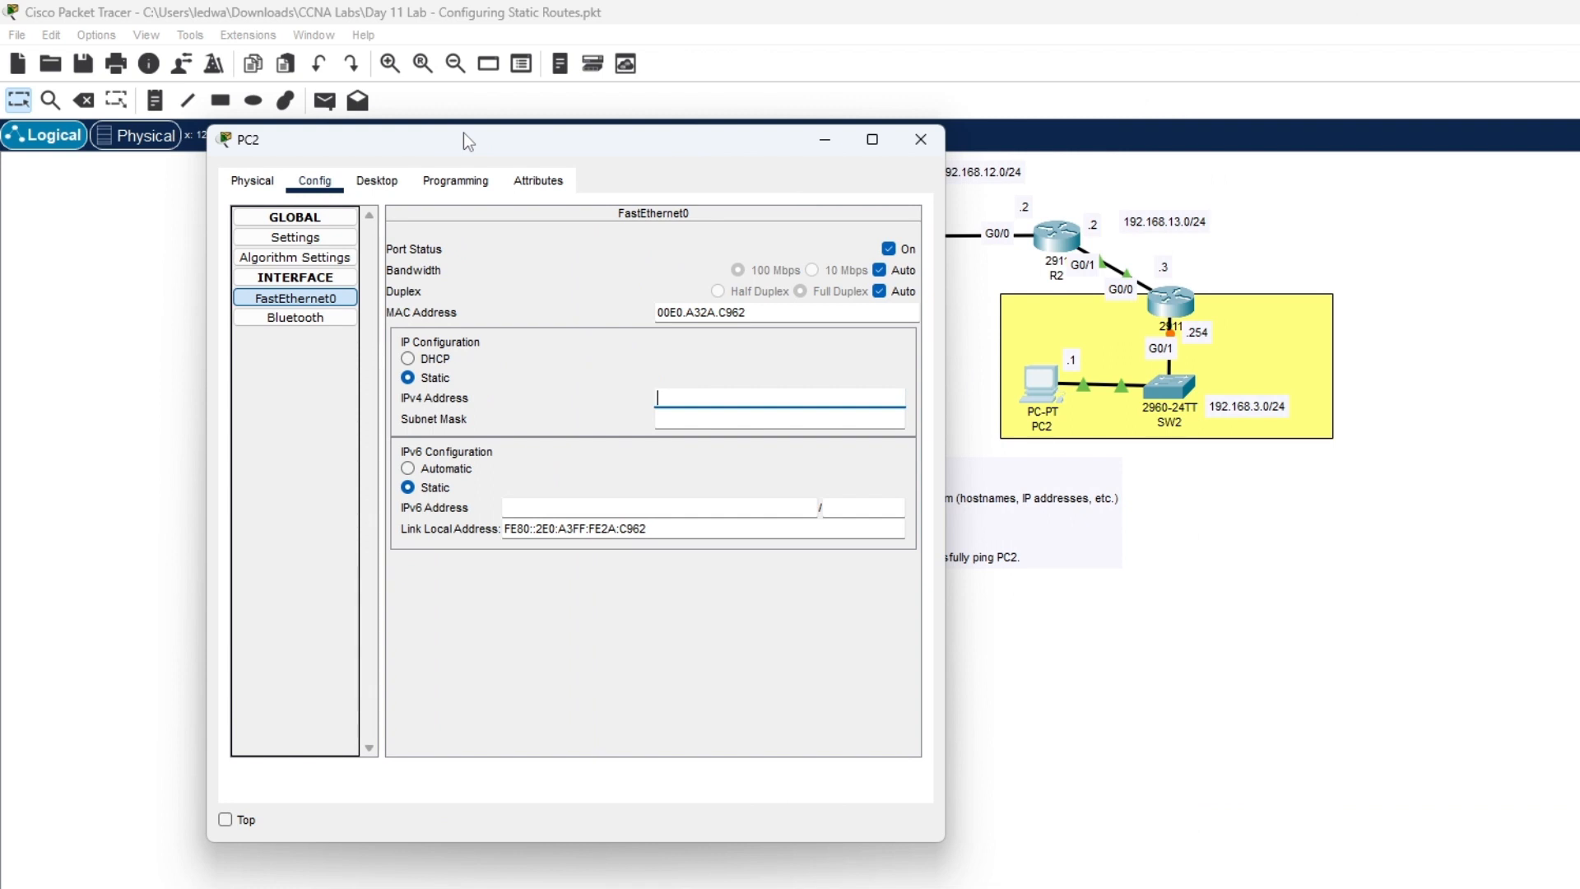
type("192.168.3.1")
left_click(694, 419)
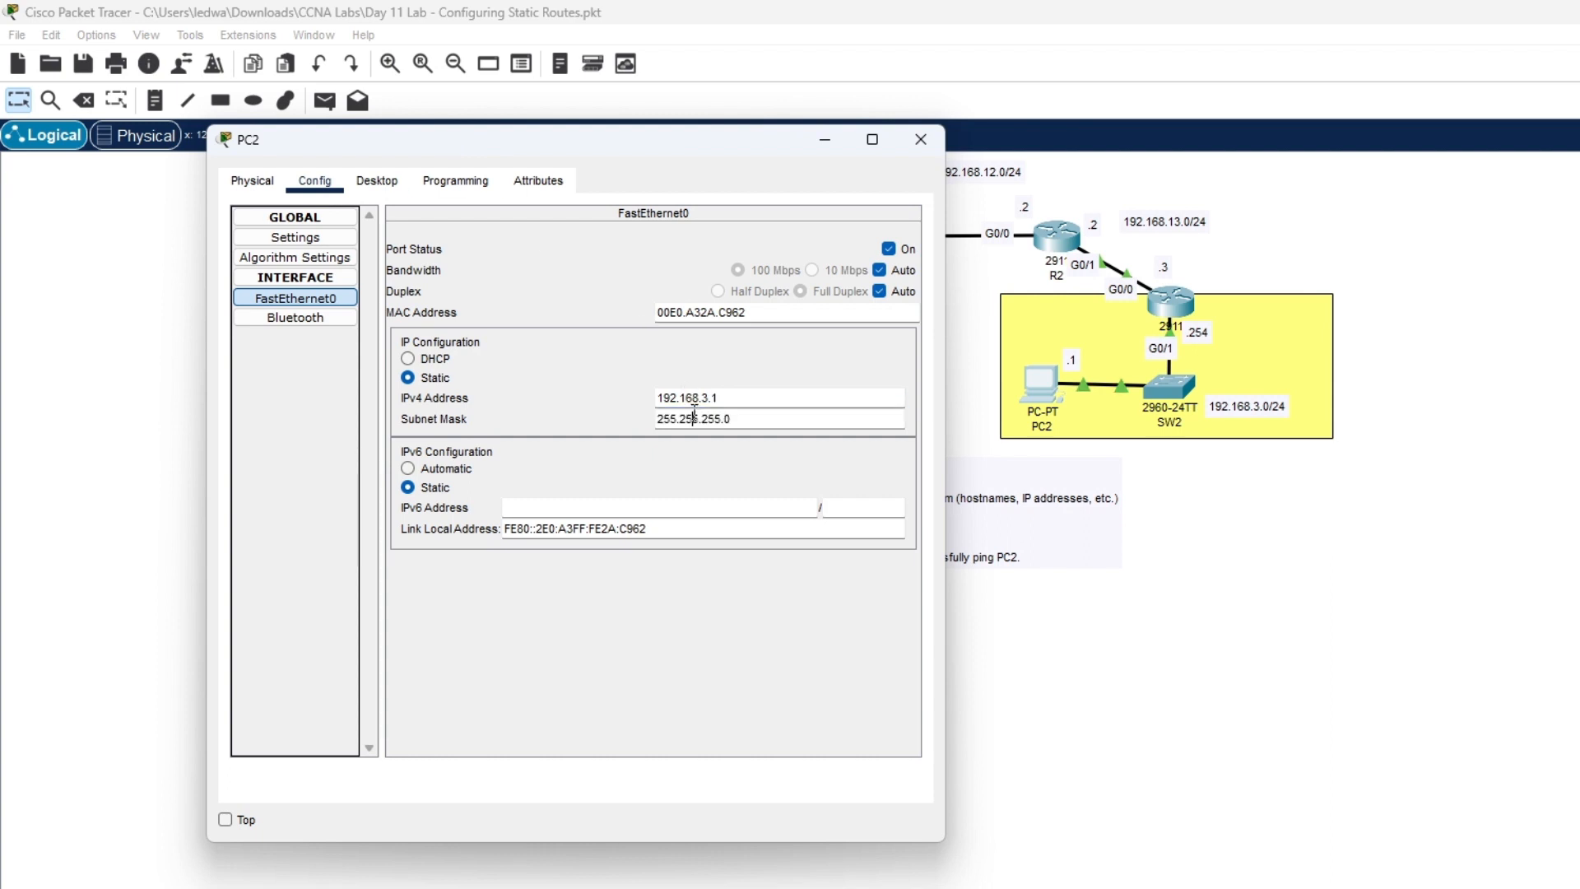
- Set PC2's default gateway to 192.168.3.254 and close its settings window
left_click(323, 241)
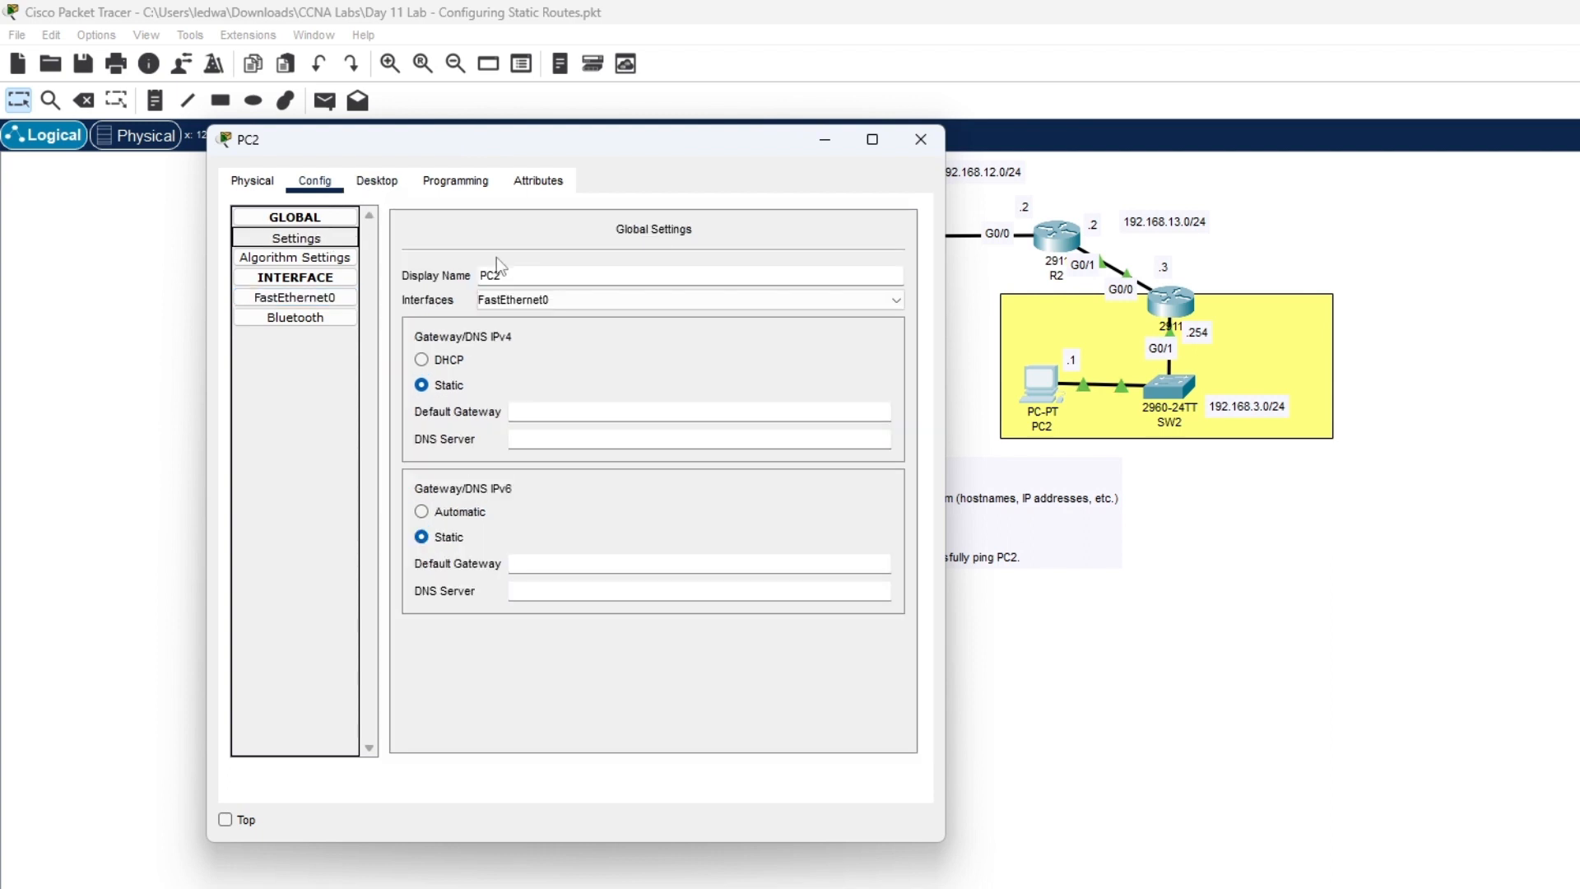
left_click(570, 410)
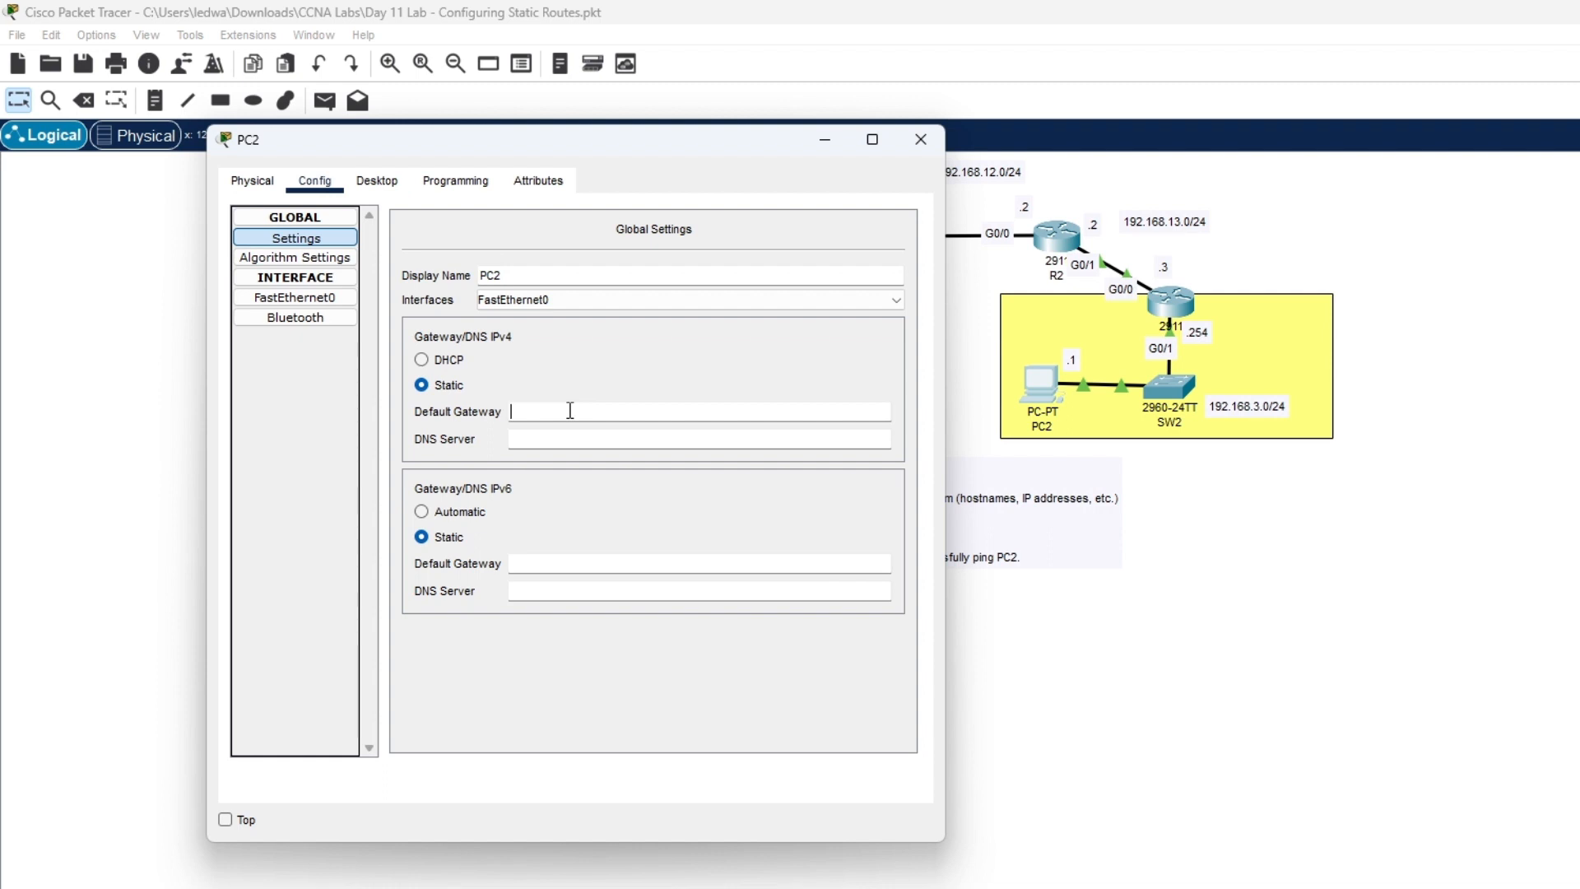
type("192.168.3.254")
left_click(928, 140)
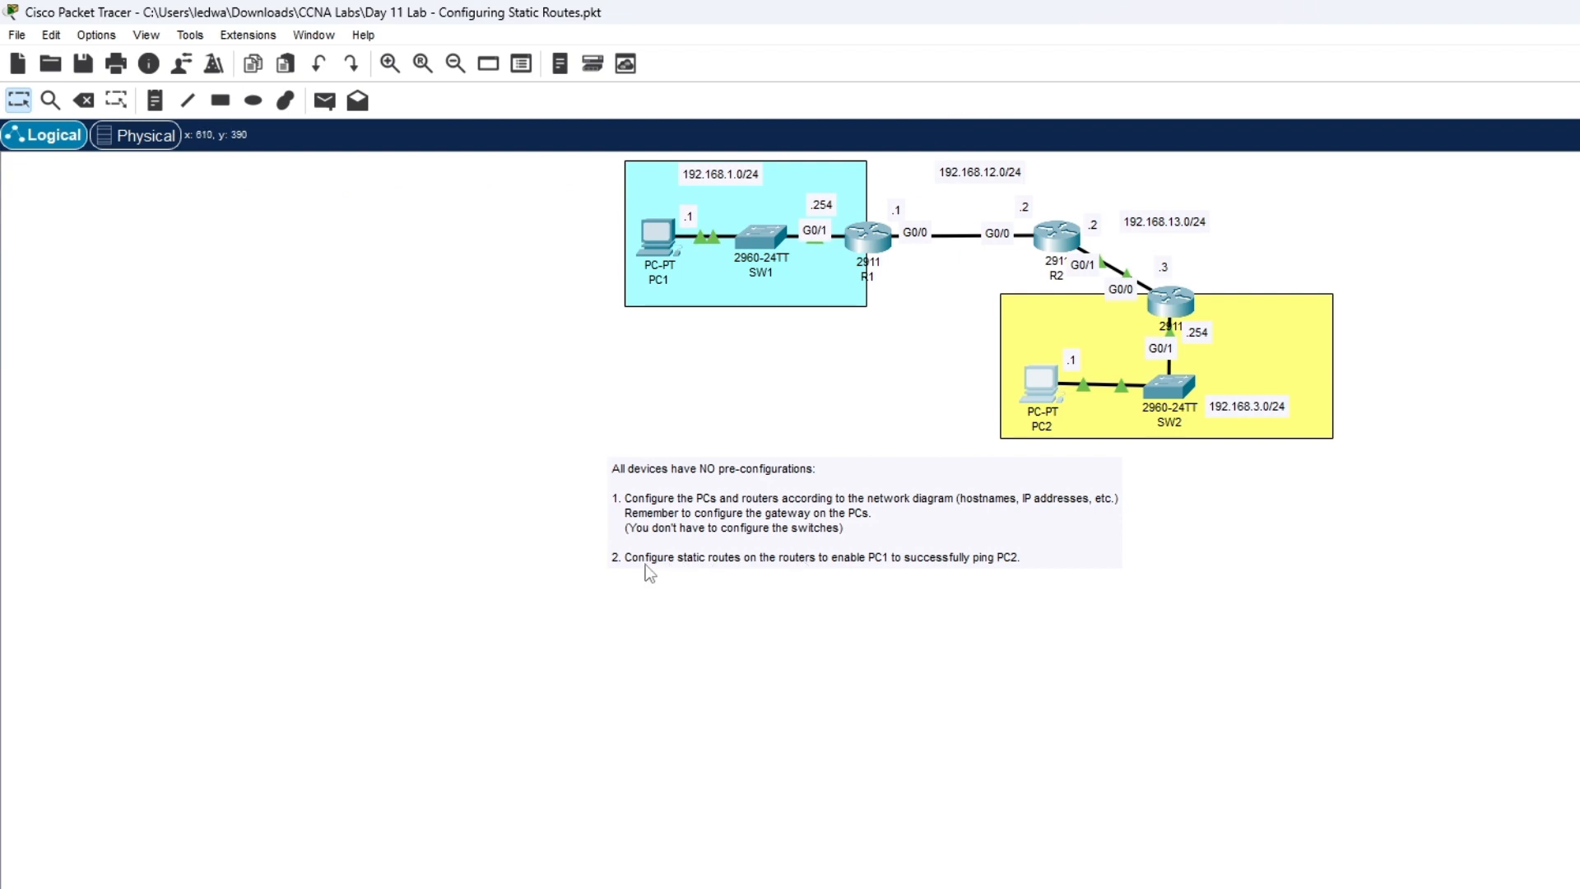
- Move the instruction note slightly down and left, then start editing its text
left_click_drag(645, 565, 597, 581)
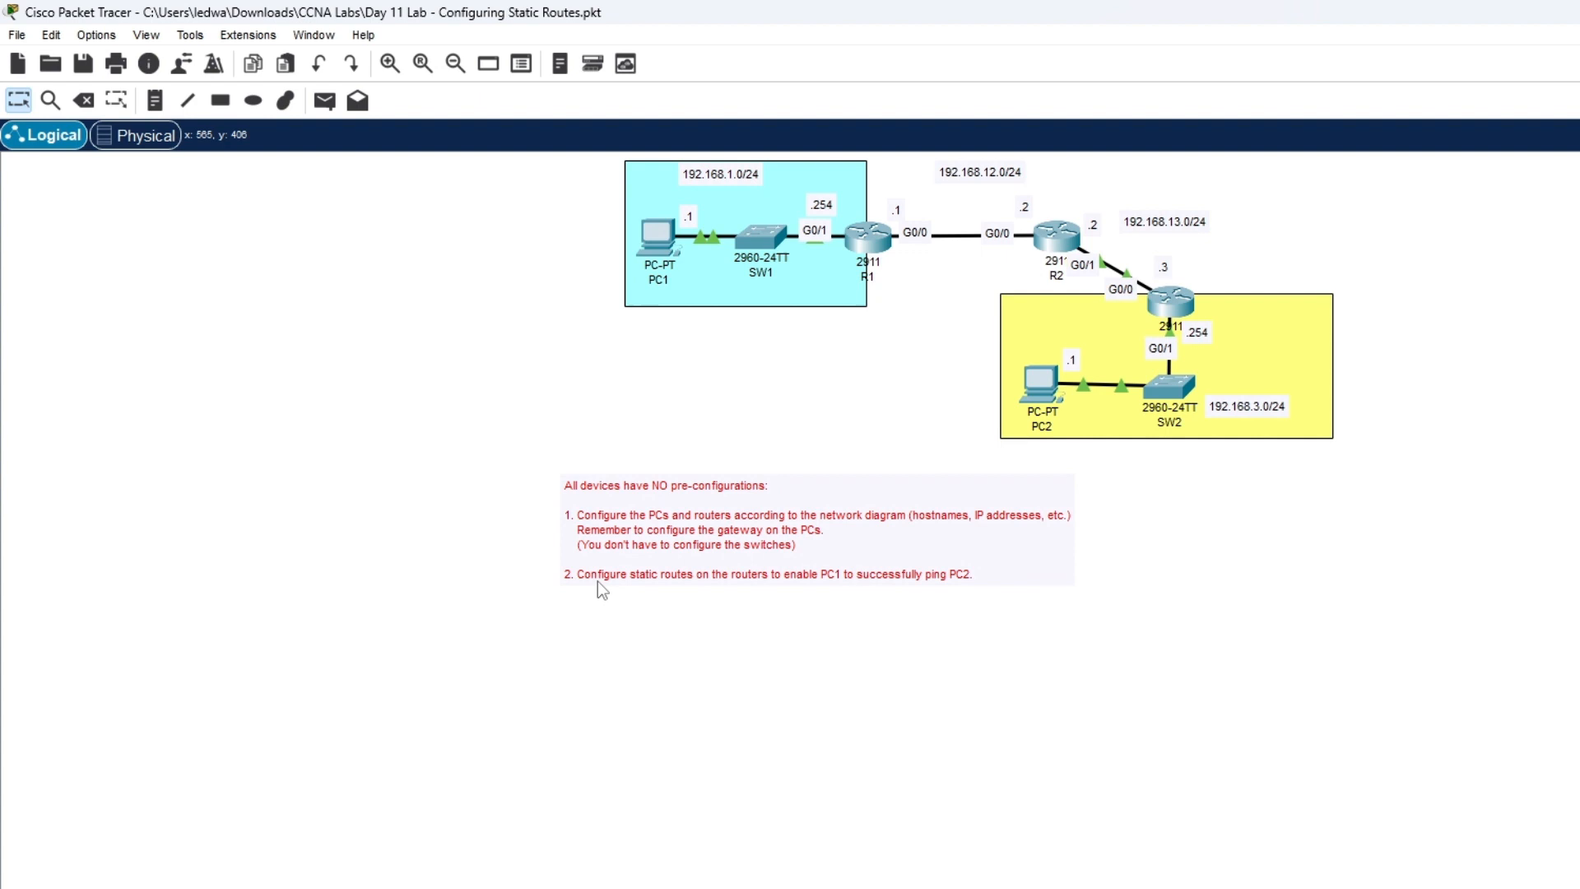
double_click(907, 545)
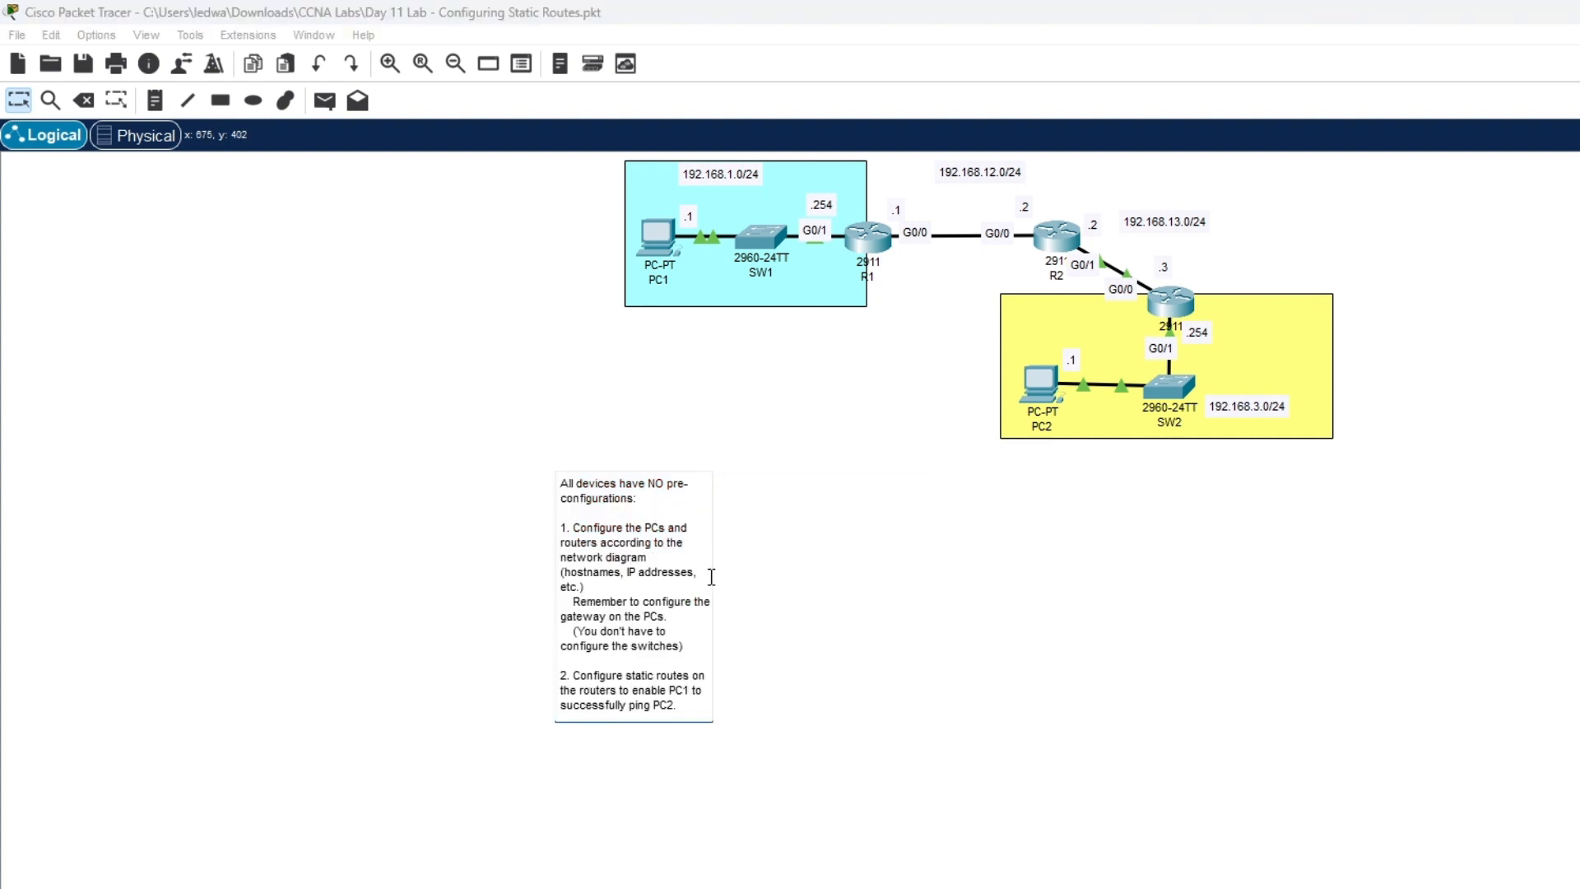
triple_click(654, 656)
left_click(703, 644)
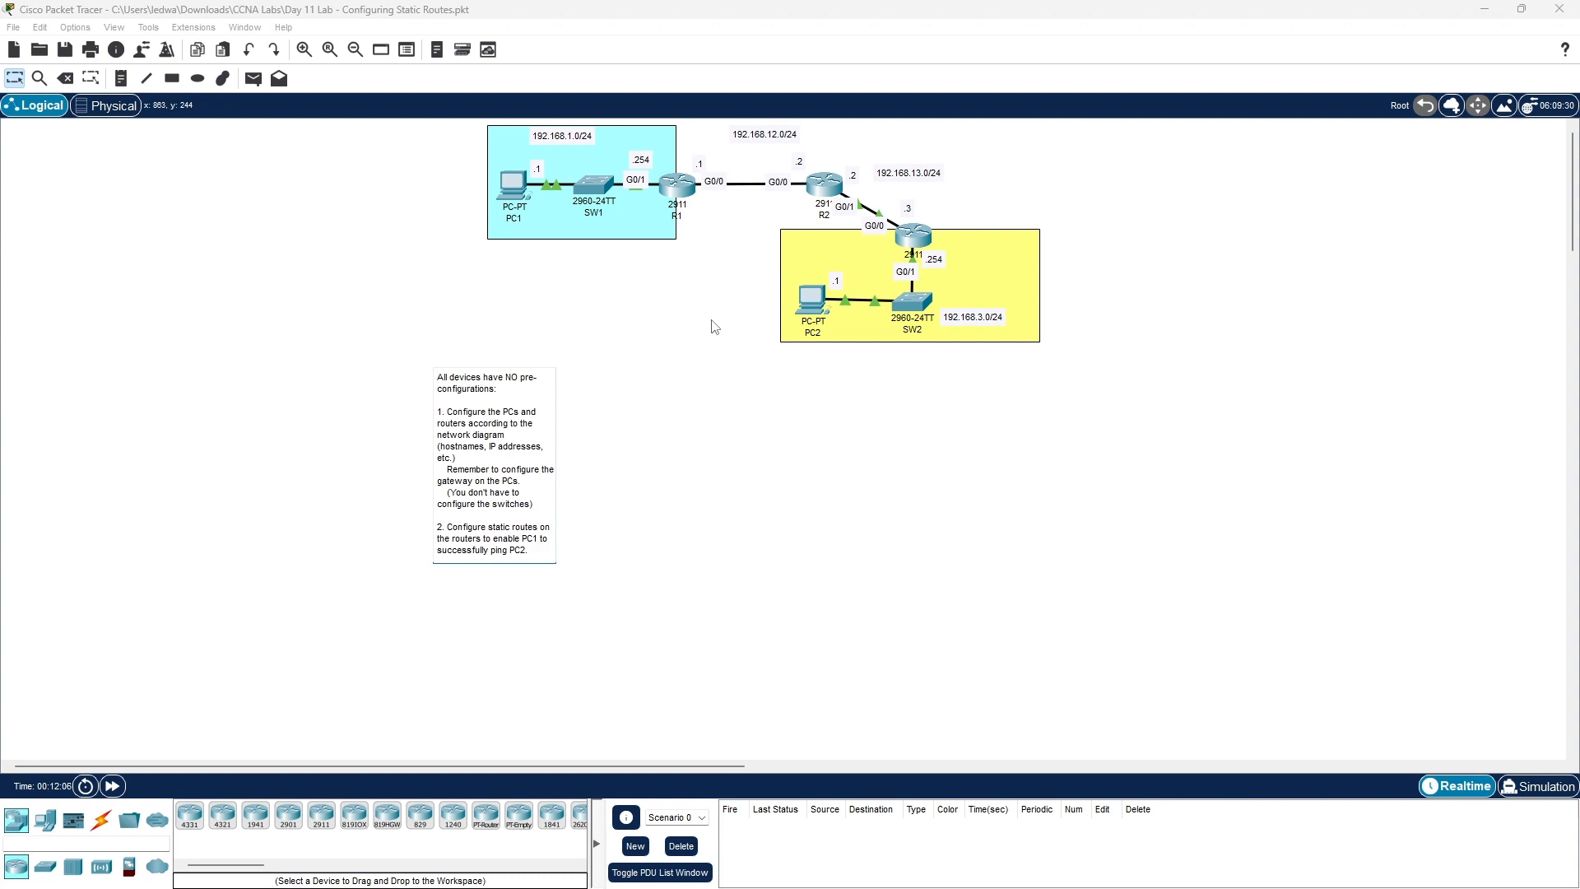
- On R1's console, leave interface configuration mode with exit
left_click(688, 176)
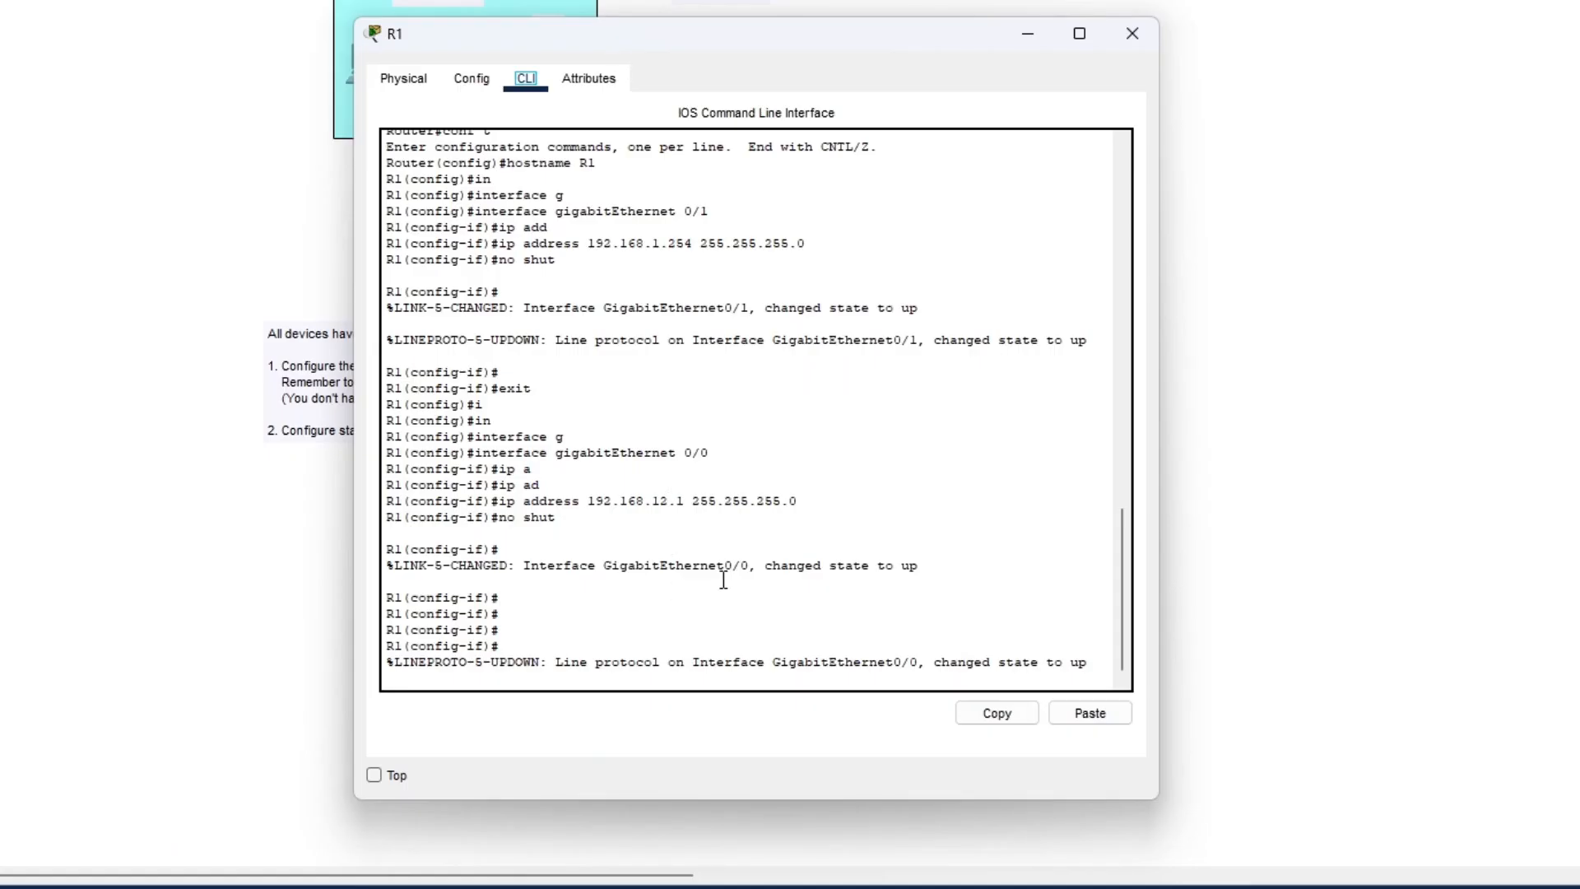
left_click(766, 555)
key("Return")
key("Return")
key("Return")
key("Return")
type("exit")
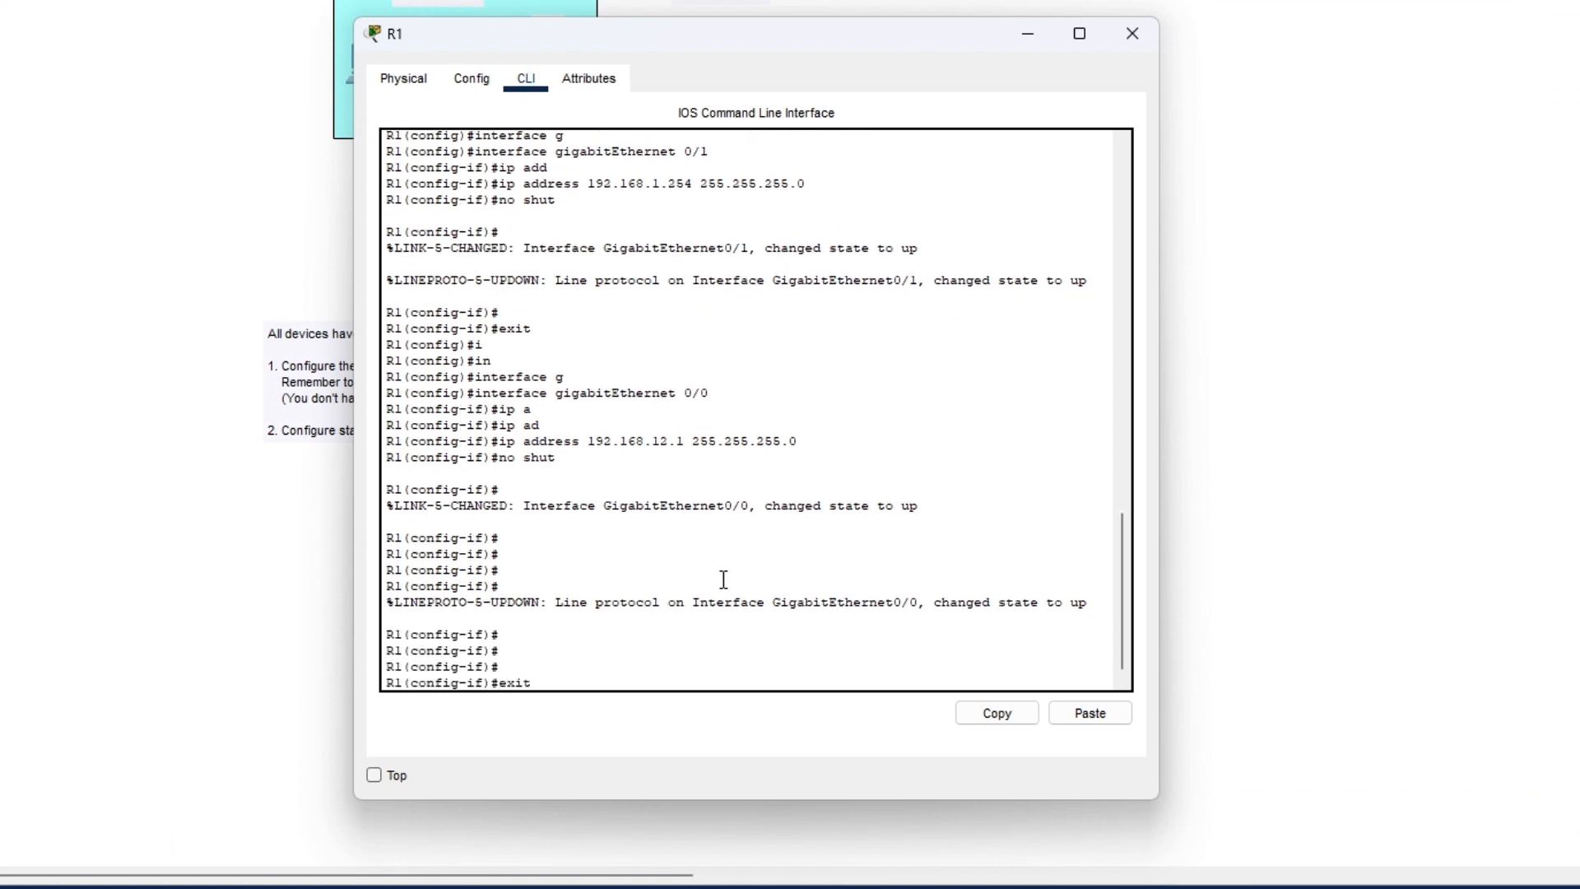
key("Return")
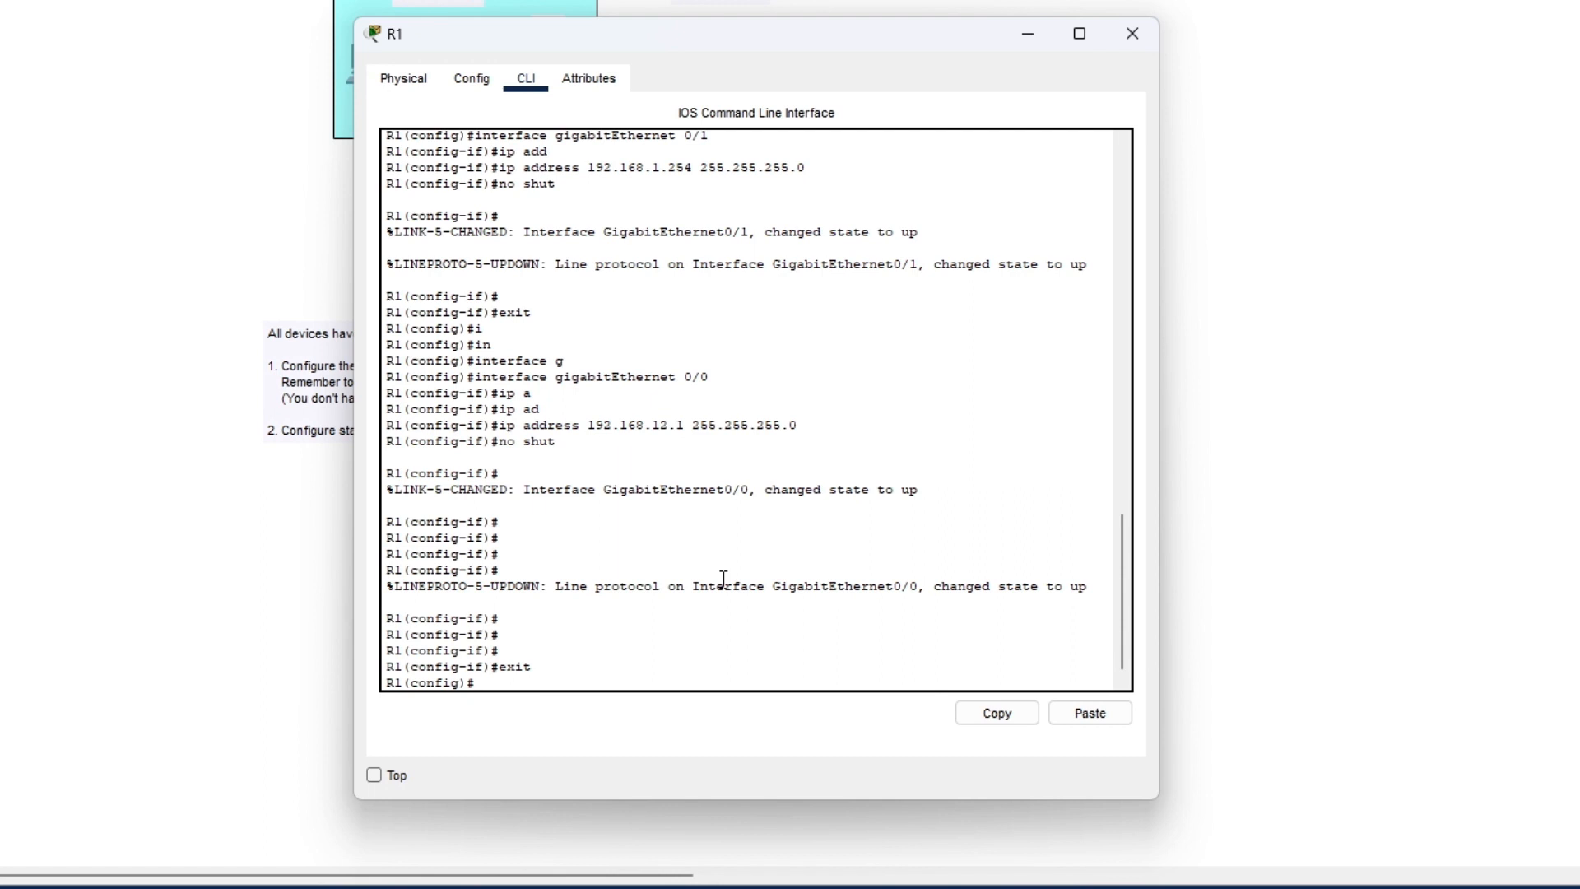
- Begin R1's ip route command with destination 192.168.3.0 and nudge the 192.168.3.0/24 label
type("ip eoute")
key("BackSpace")
key("BackSpace")
key("BackSpace")
key("BackSpace")
key("BackSpace")
key("BackSpace")
type("route ?")
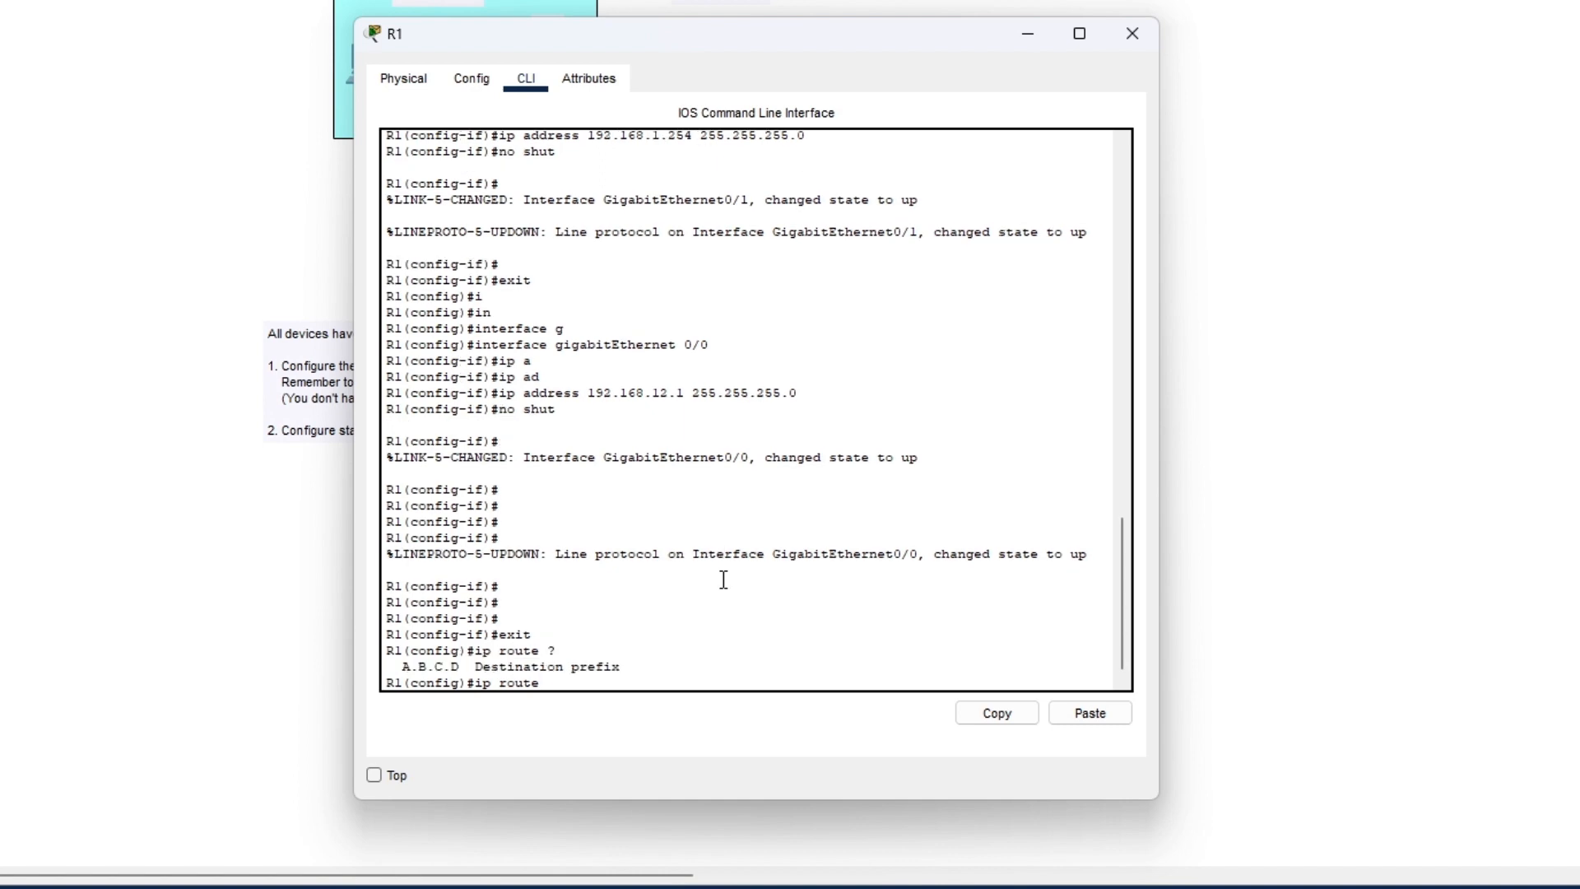
left_click_drag(778, 43, 673, 175)
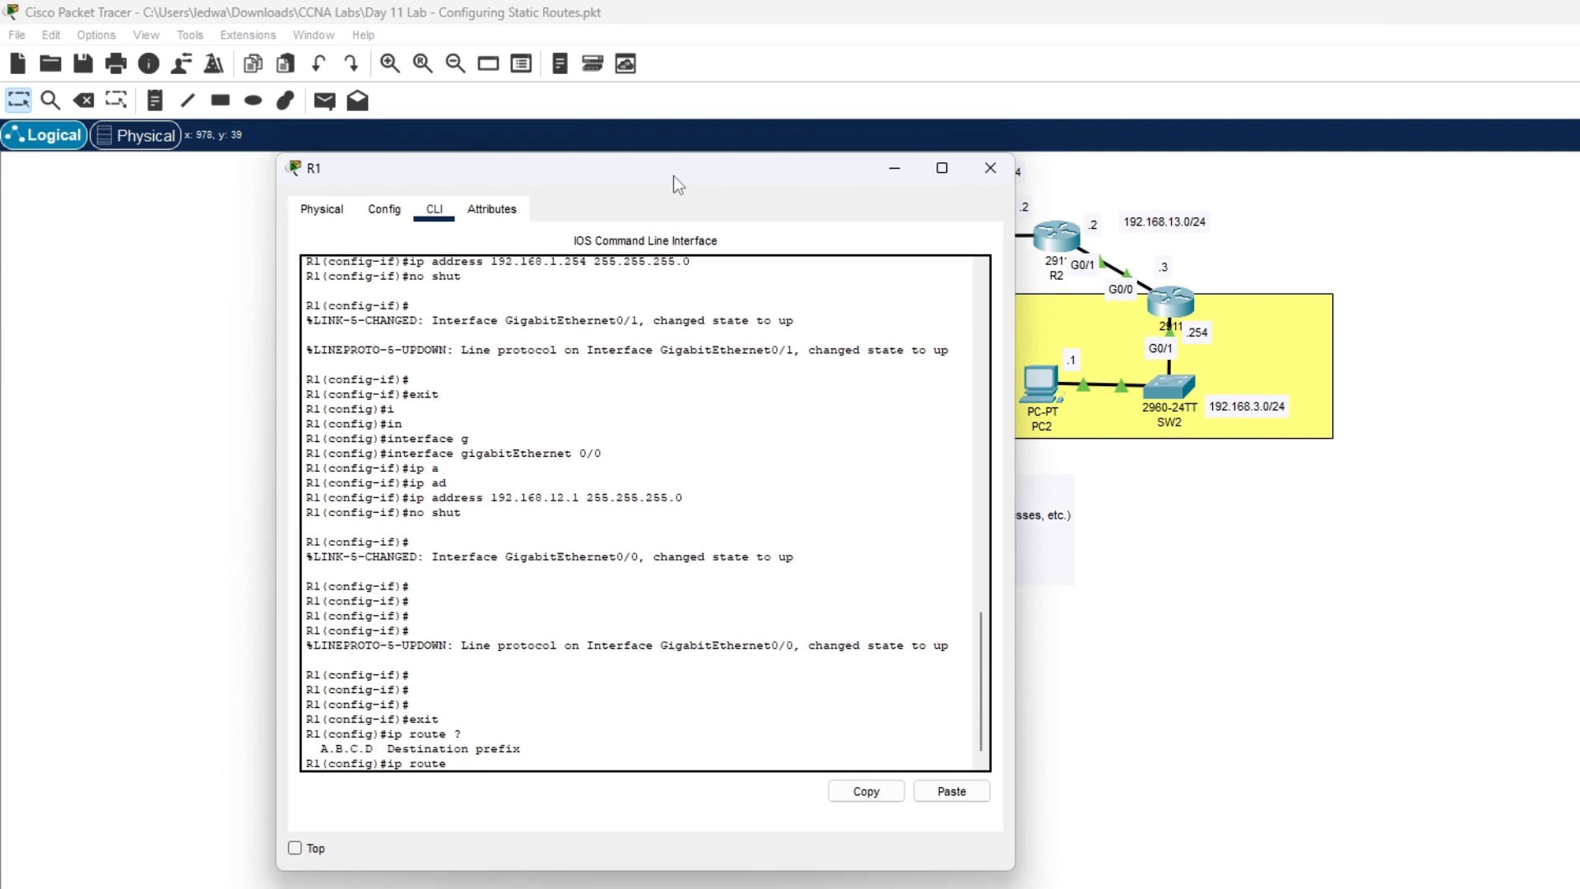
type("192.168.3.0")
left_click_drag(800, 165, 609, 176)
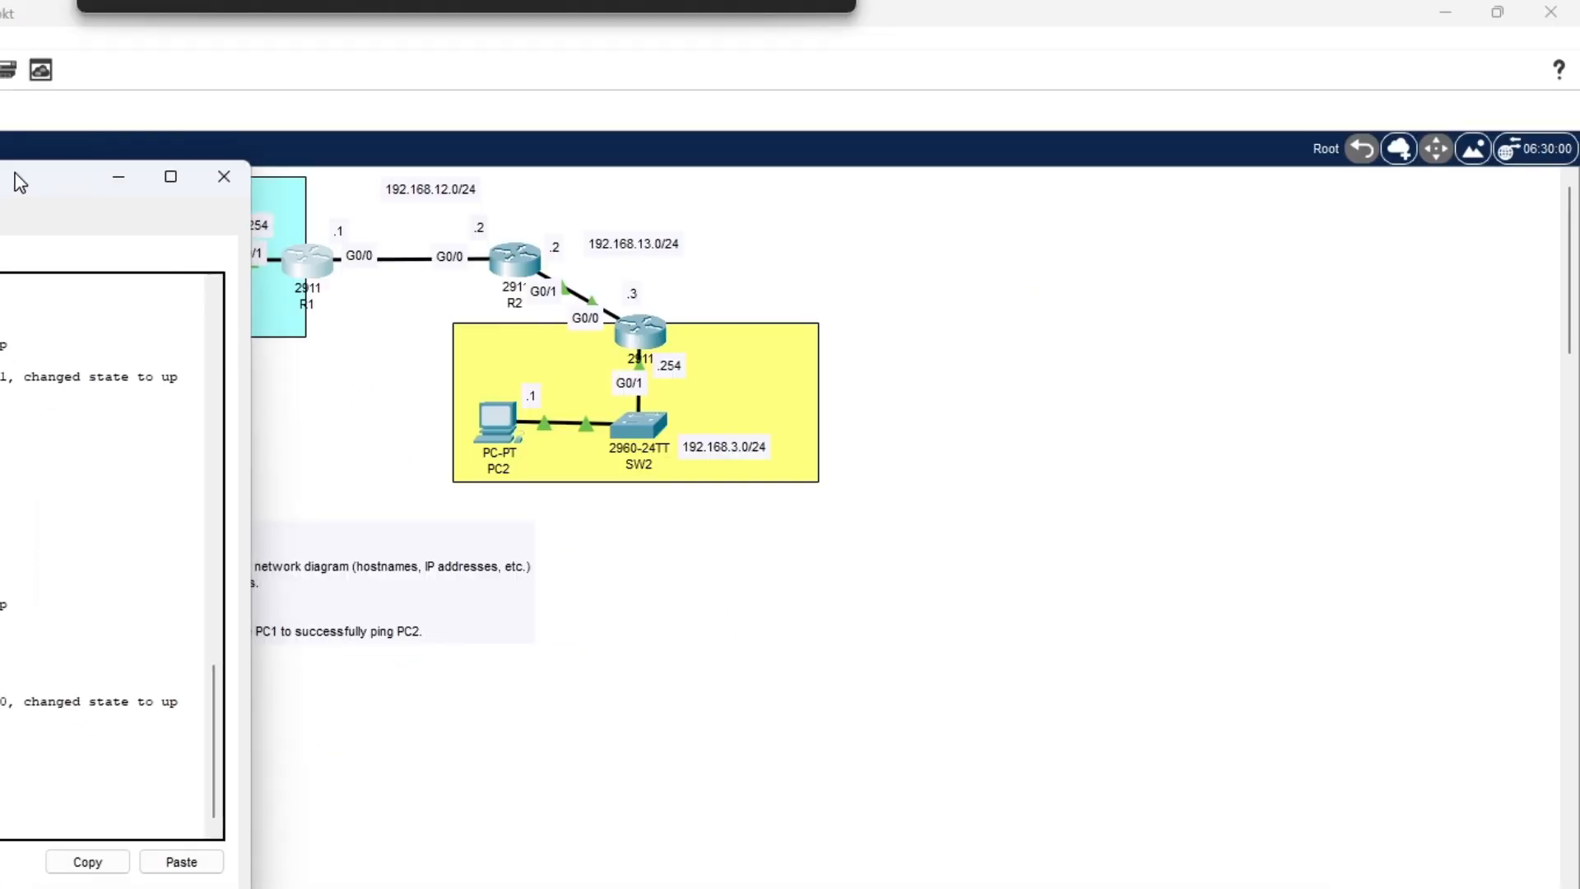
left_click(301, 258)
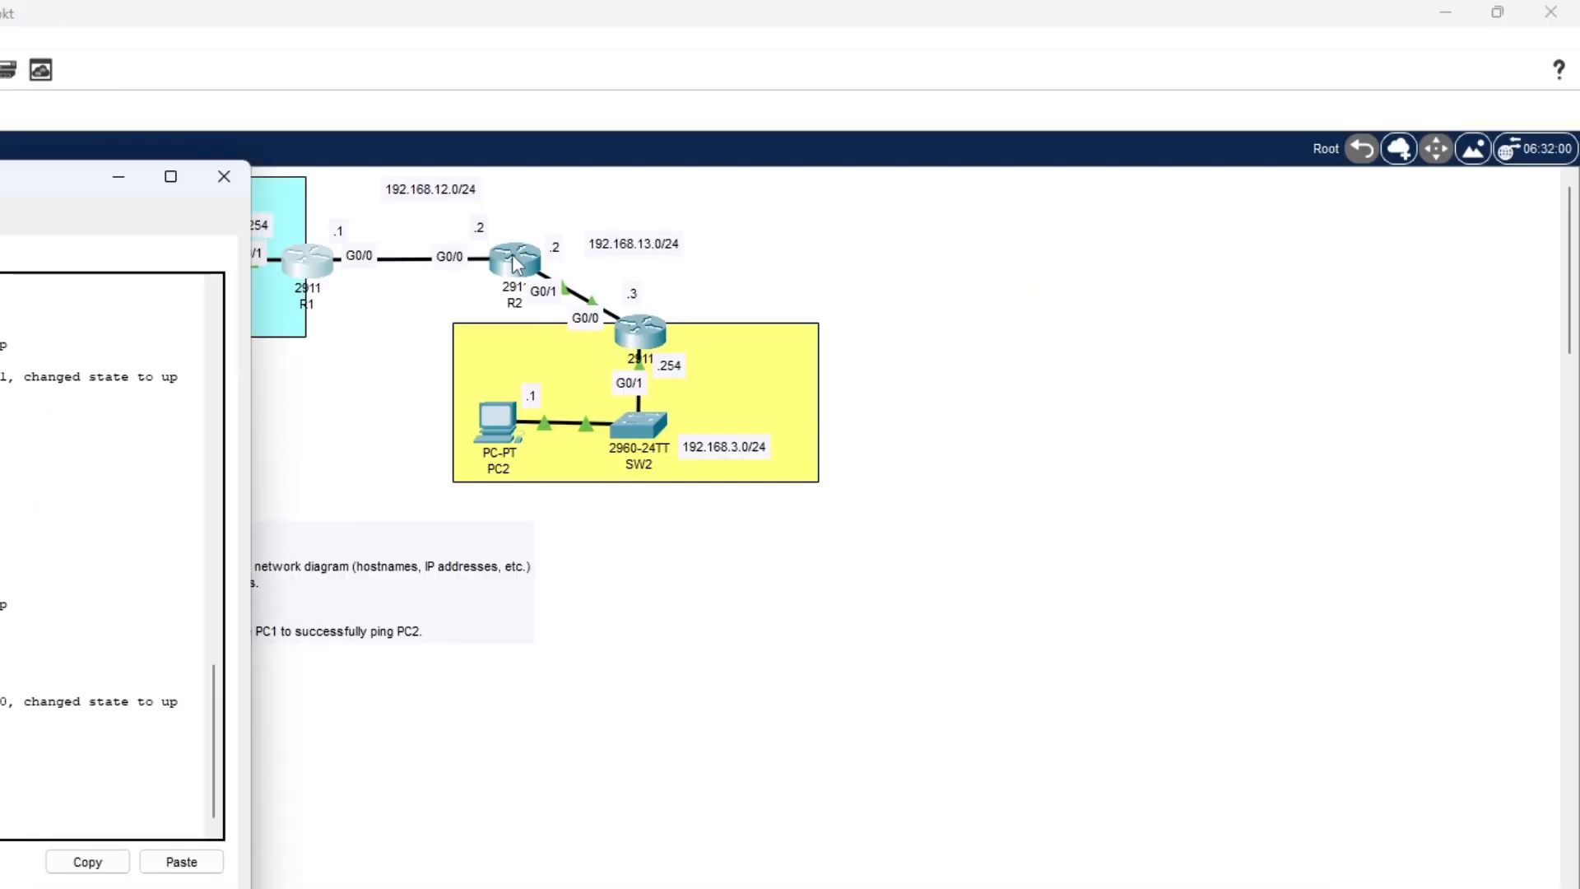
left_click(716, 455)
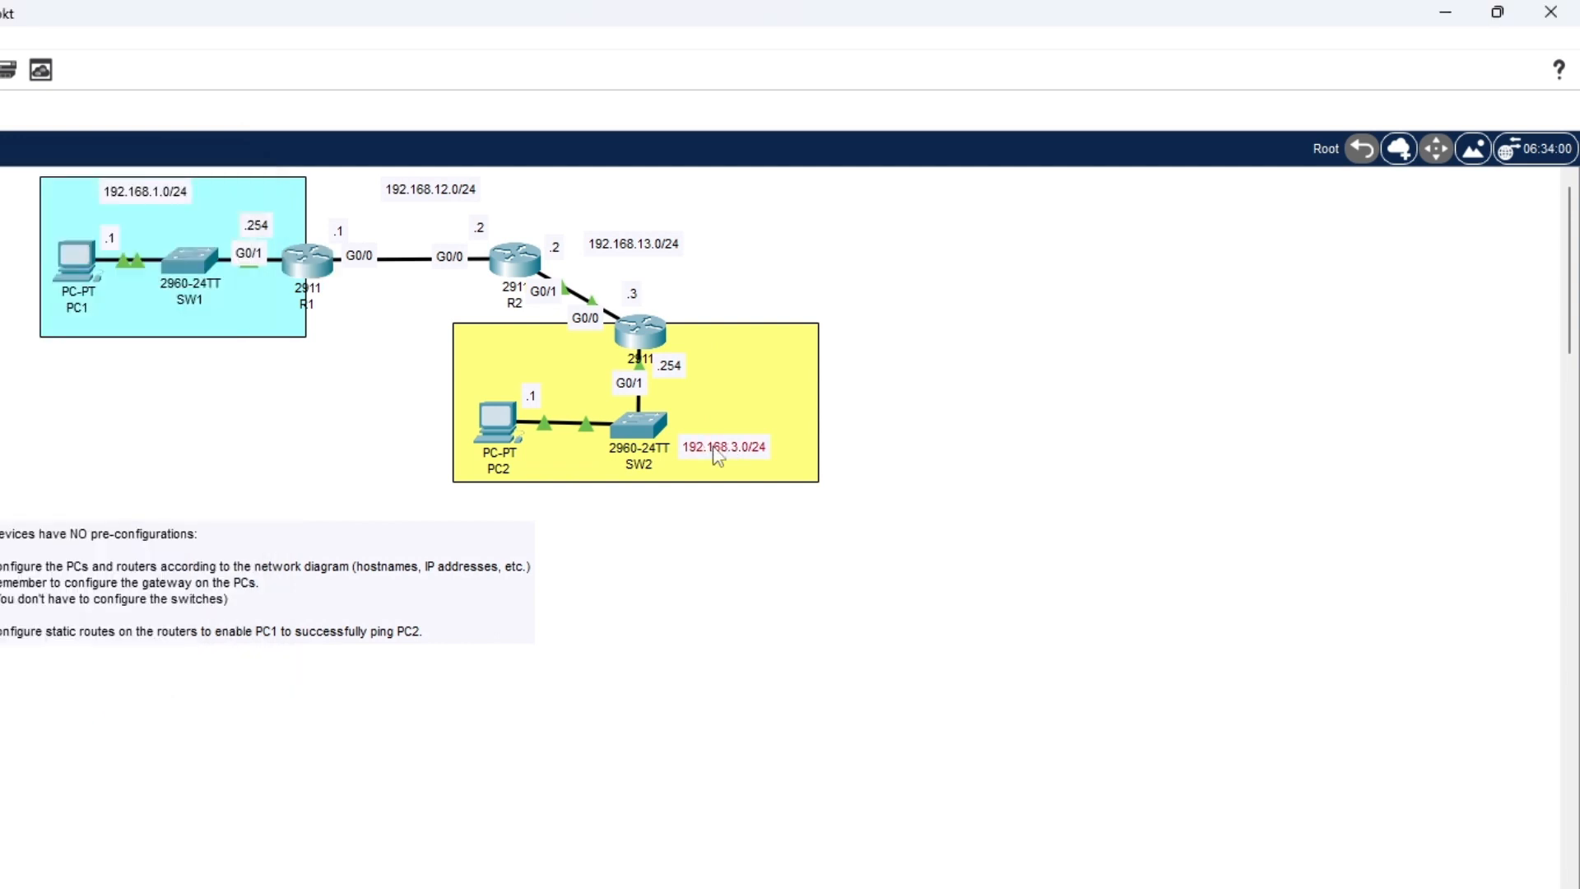
left_click_drag(718, 457, 738, 409)
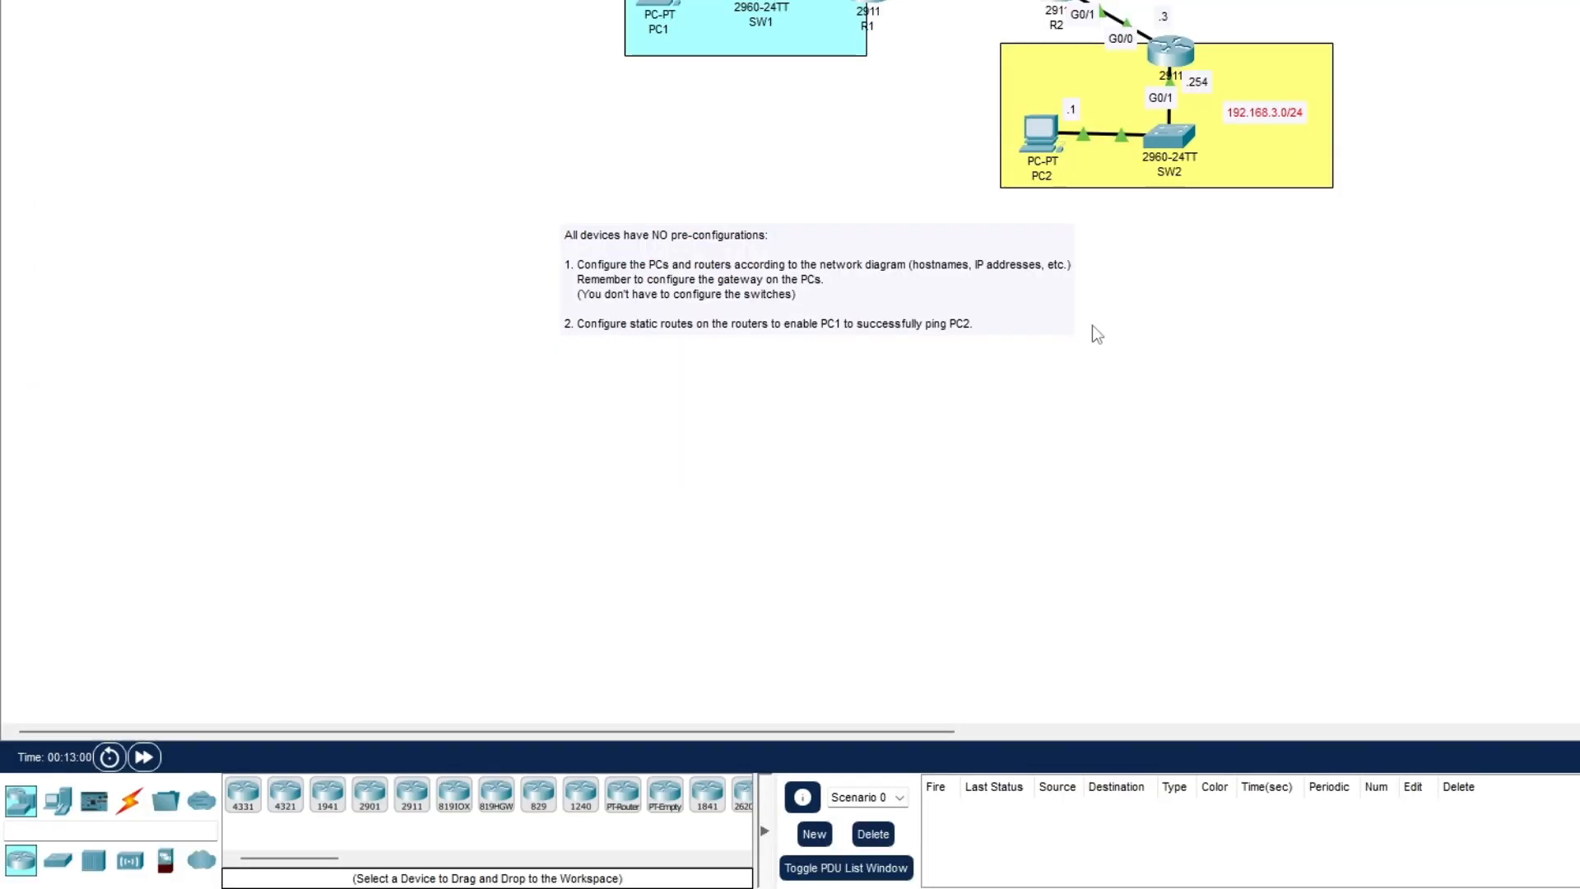
- Complete R1's route with mask 255.255.255.0 and next hop 192.168.12.2
left_click(868, 2)
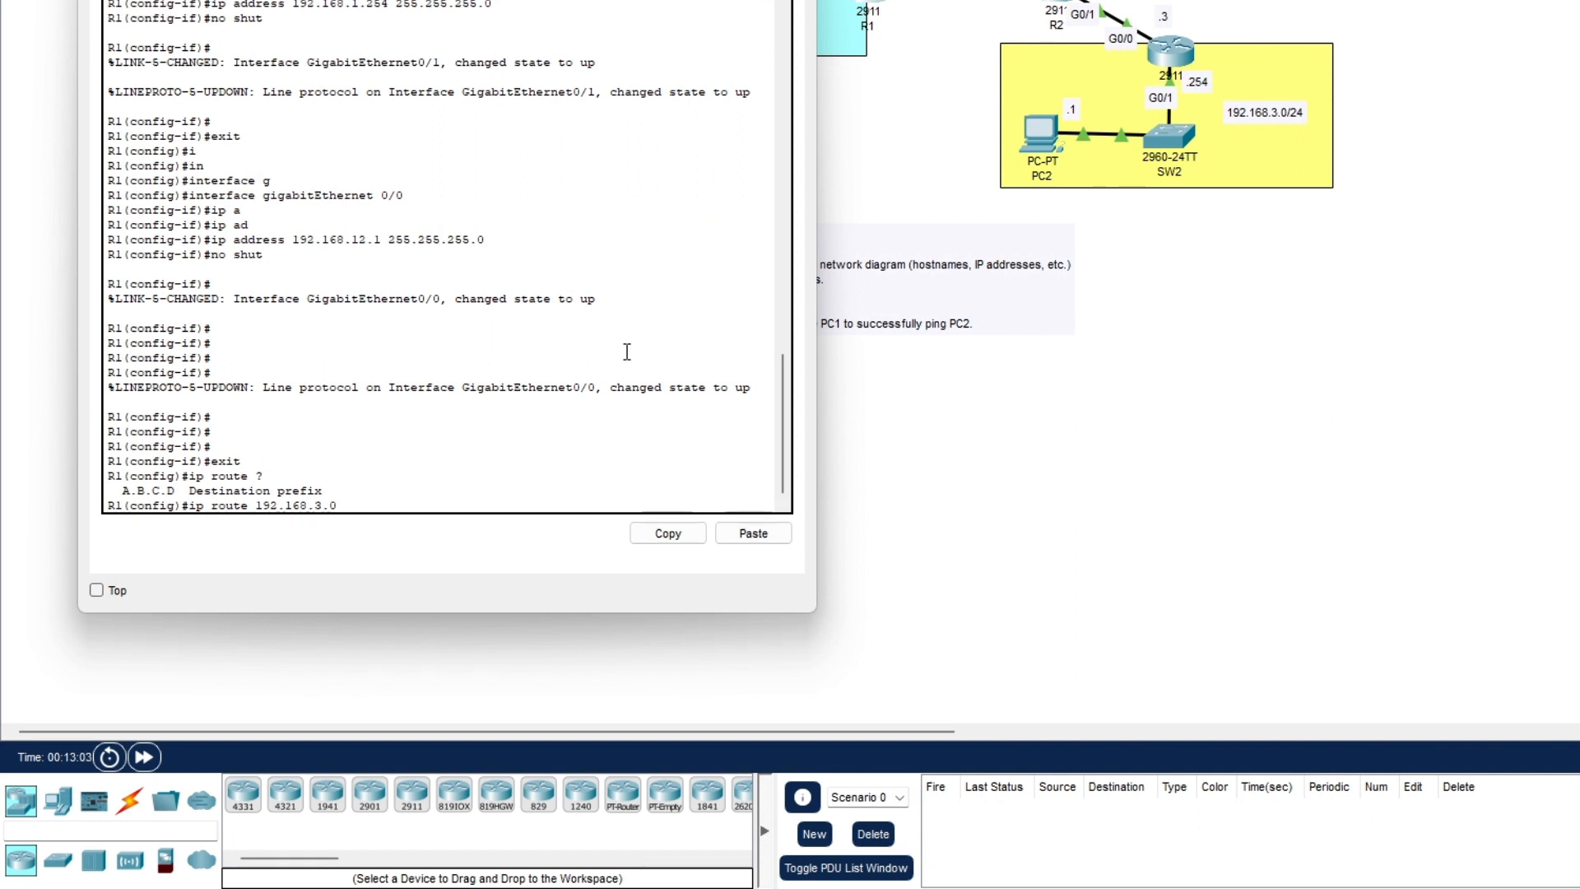
type("?")
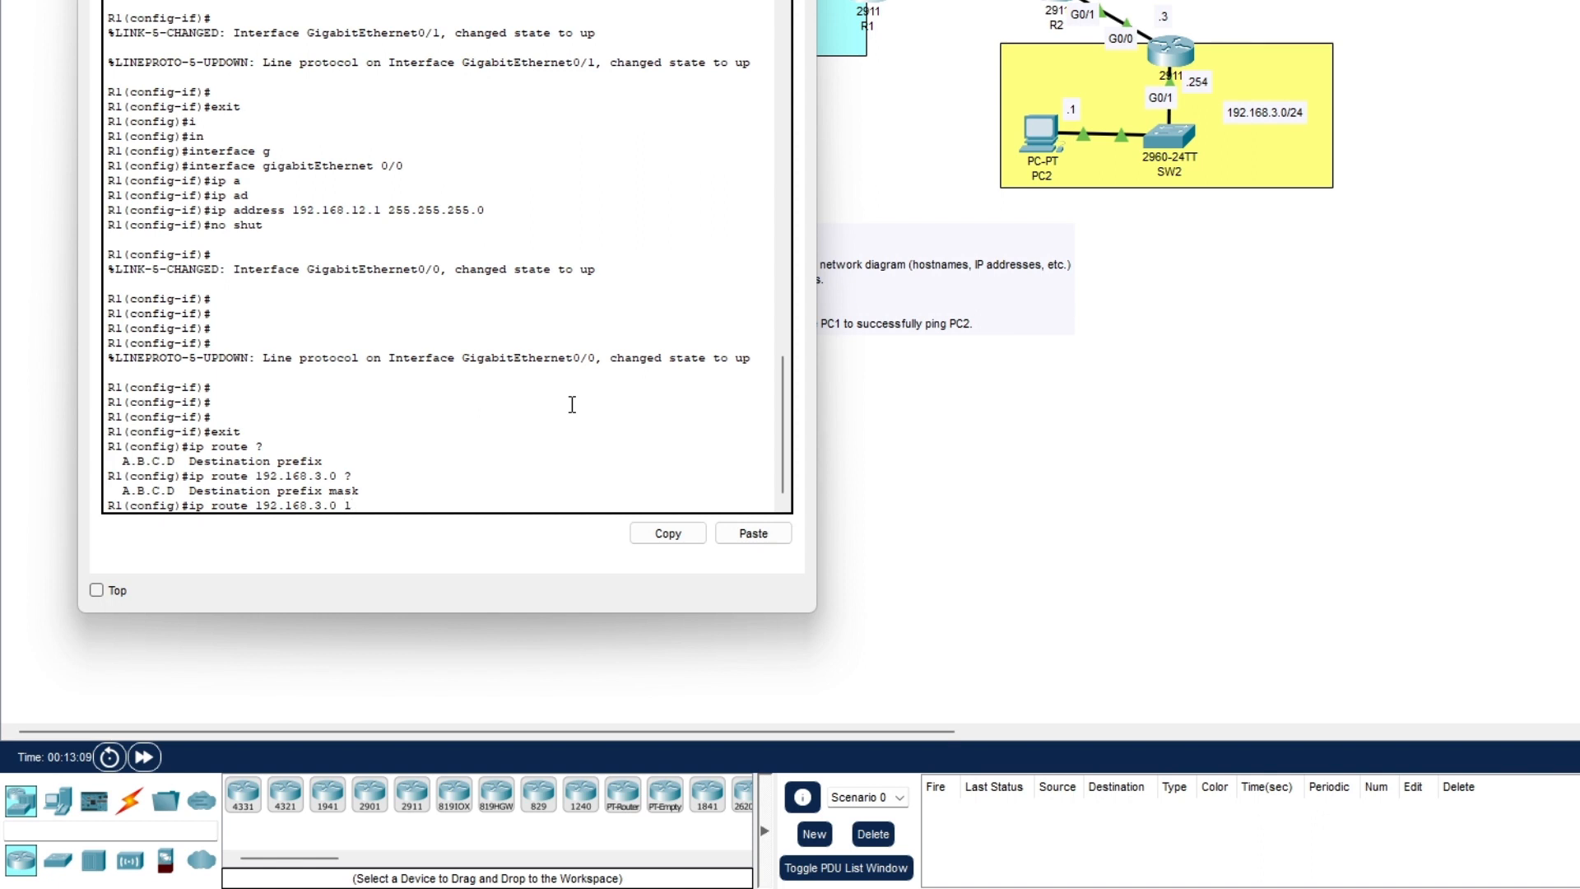
key("BackSpace")
type("255")
type(".22")
type("5")
type("5")
type(".255")
type(".2")
key("BackSpace")
type("0 ?")
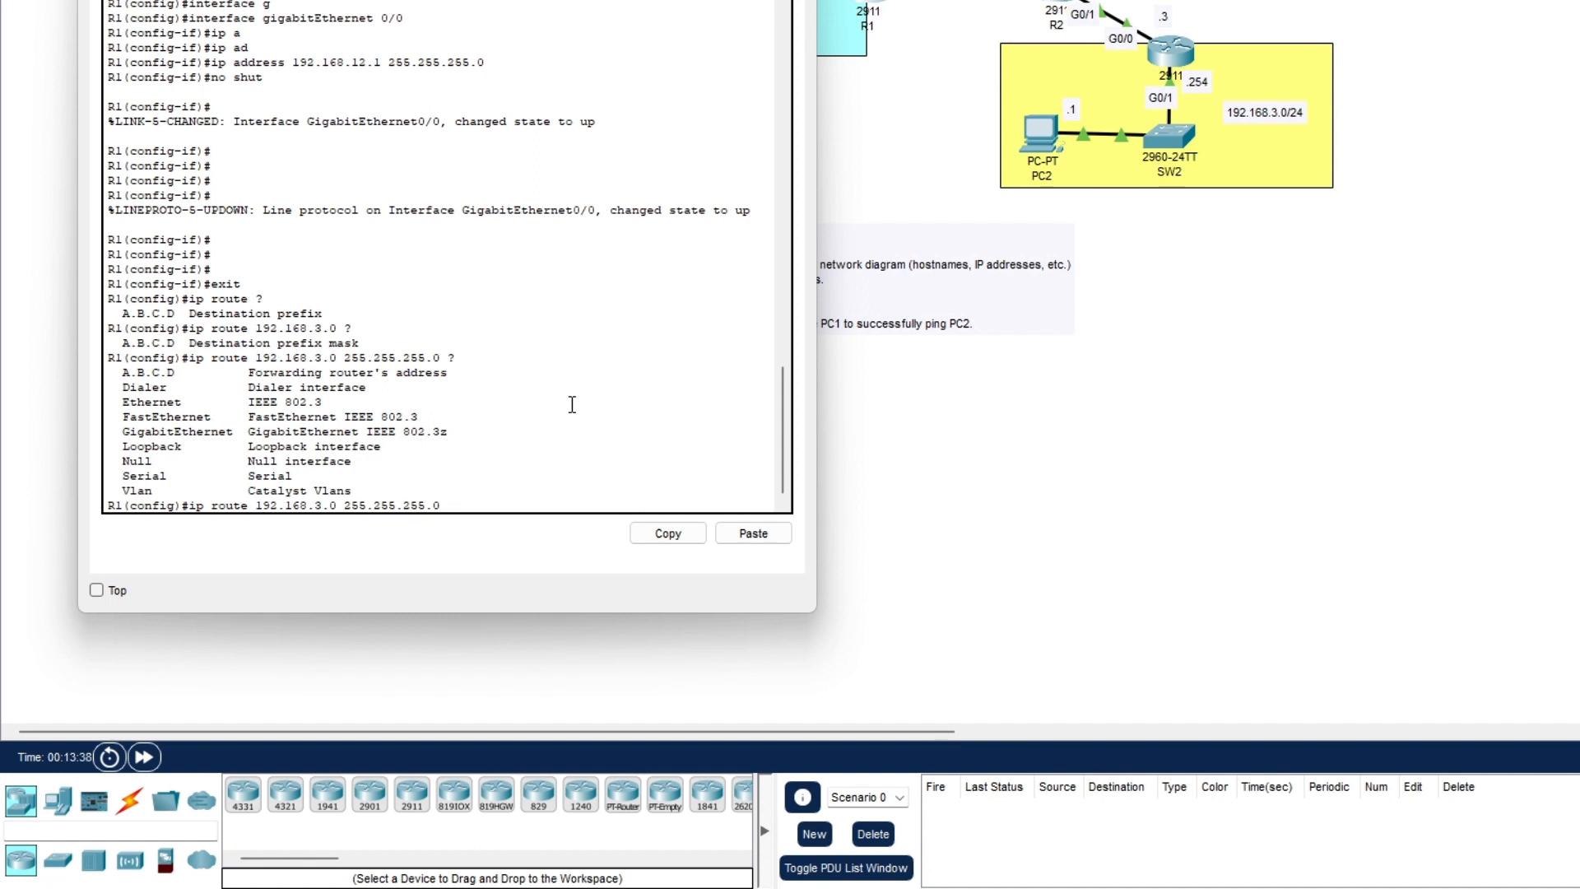
left_click(998, 2)
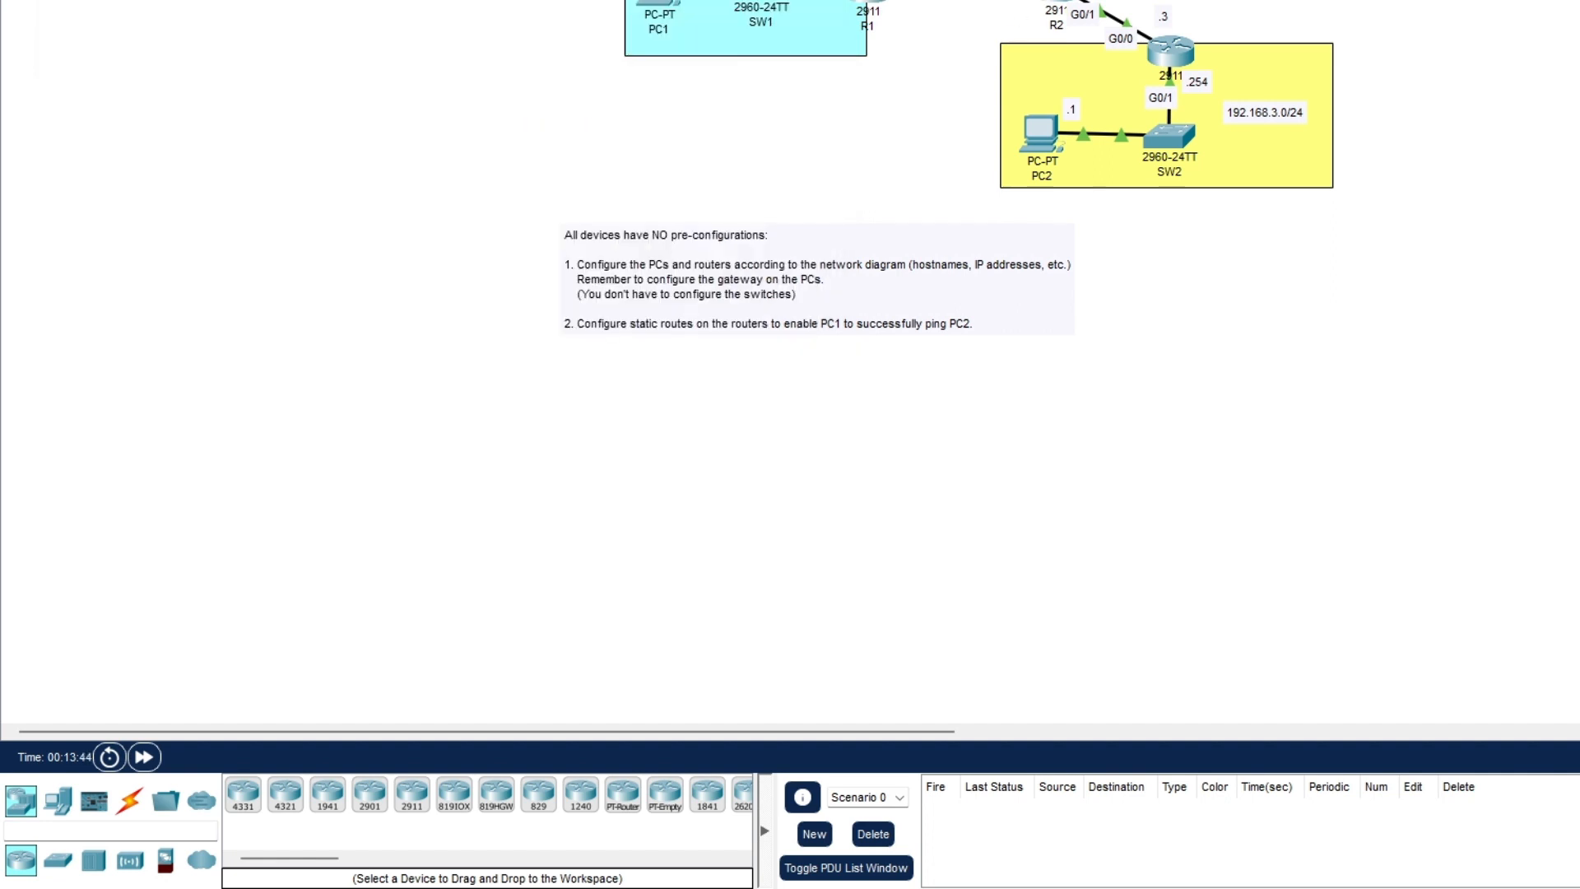
left_click(856, 8)
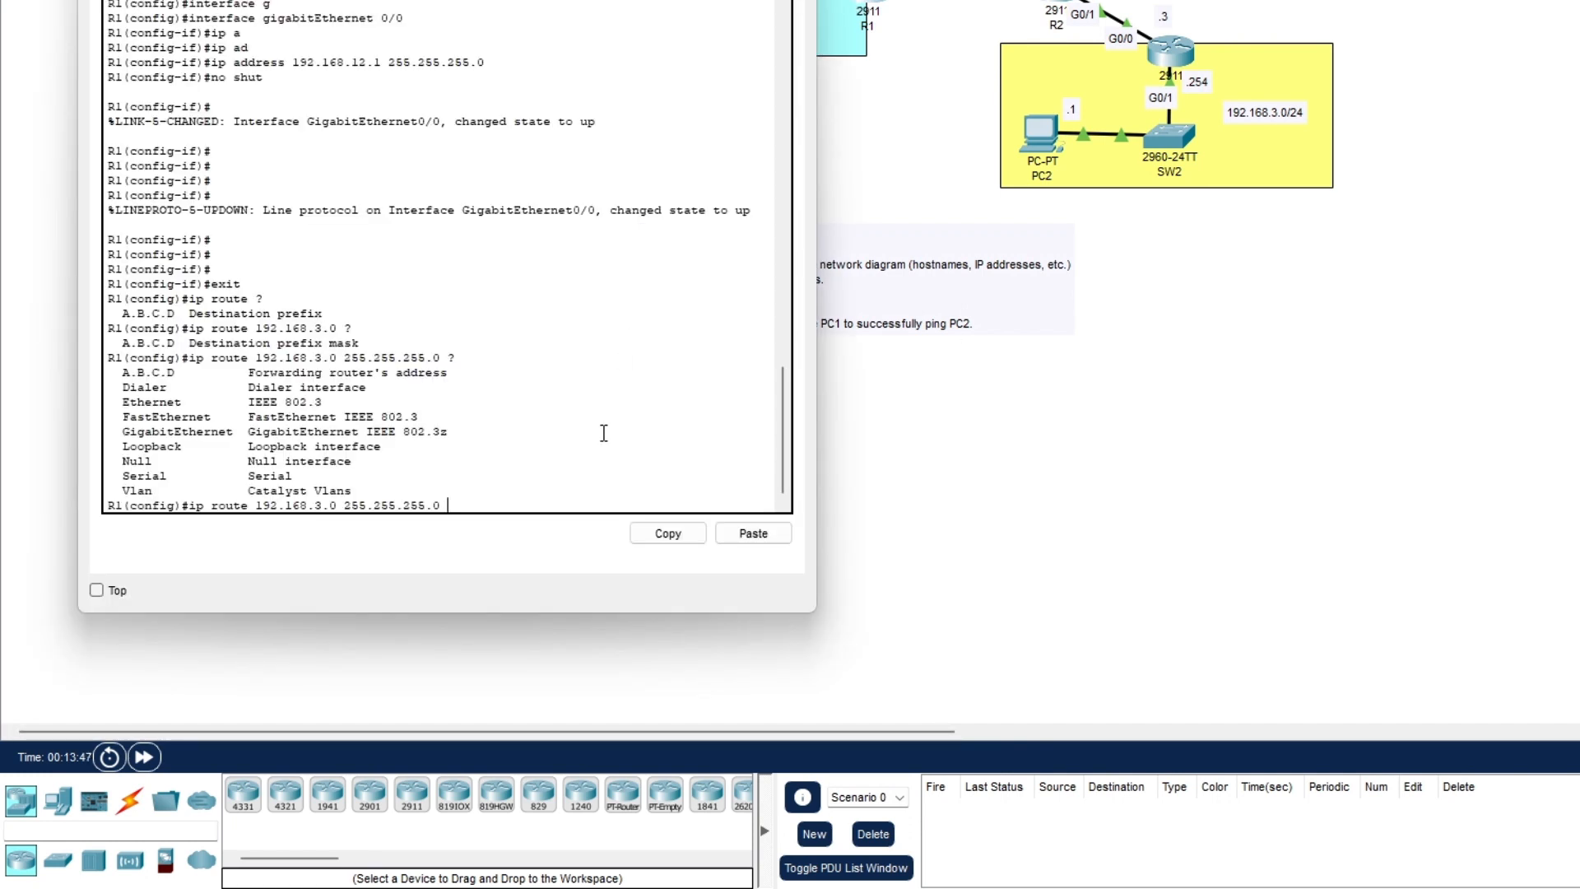
type("192.168.12.2")
key("Return")
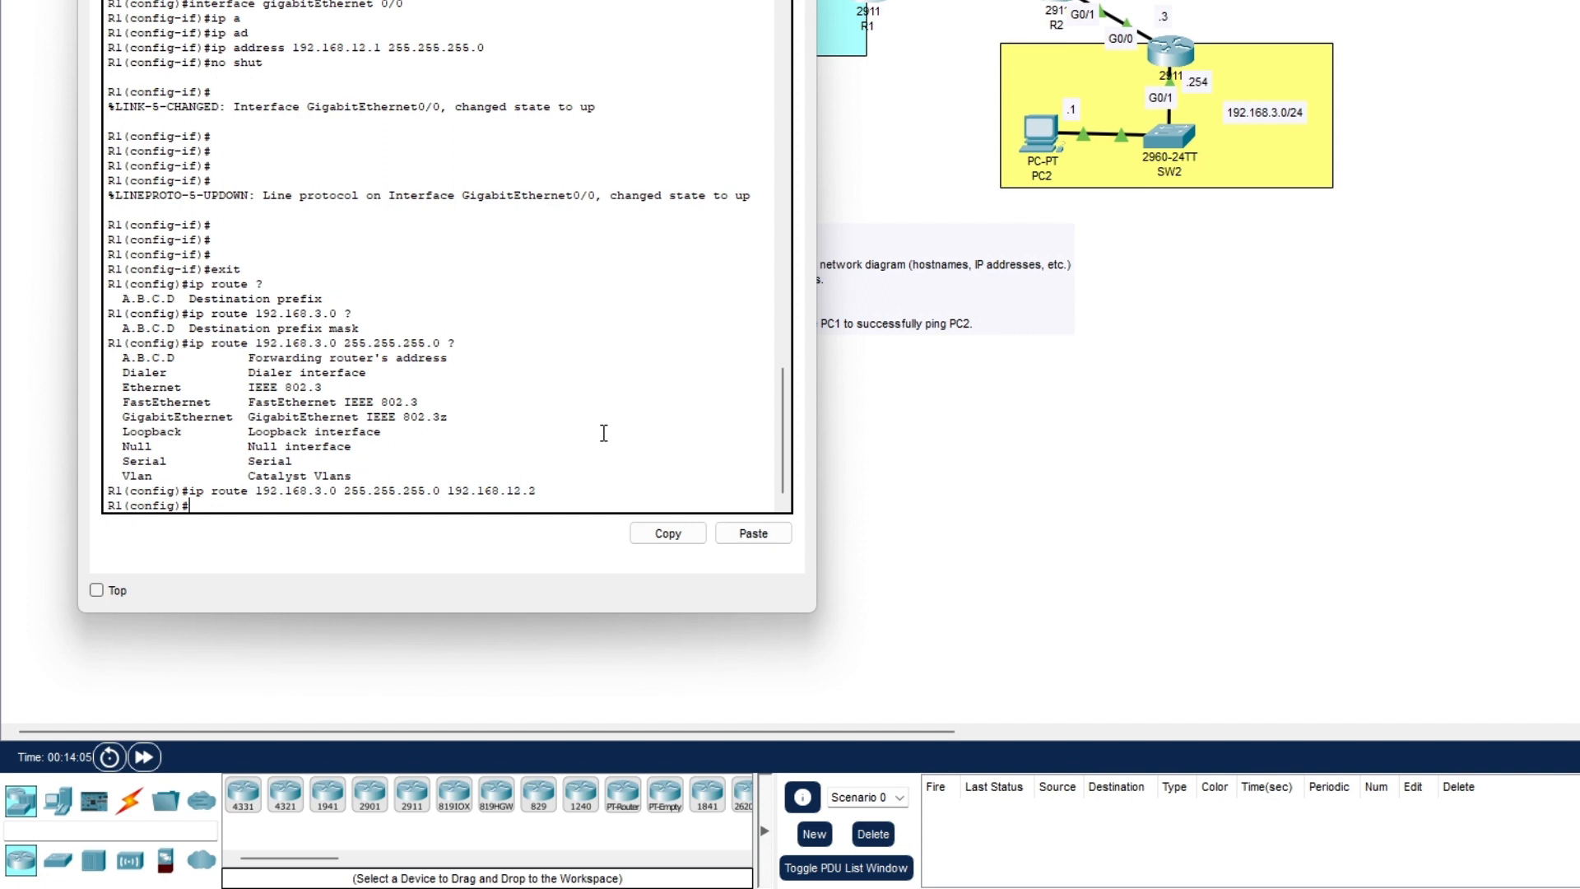
key("Return")
key("Return")
key("Return")
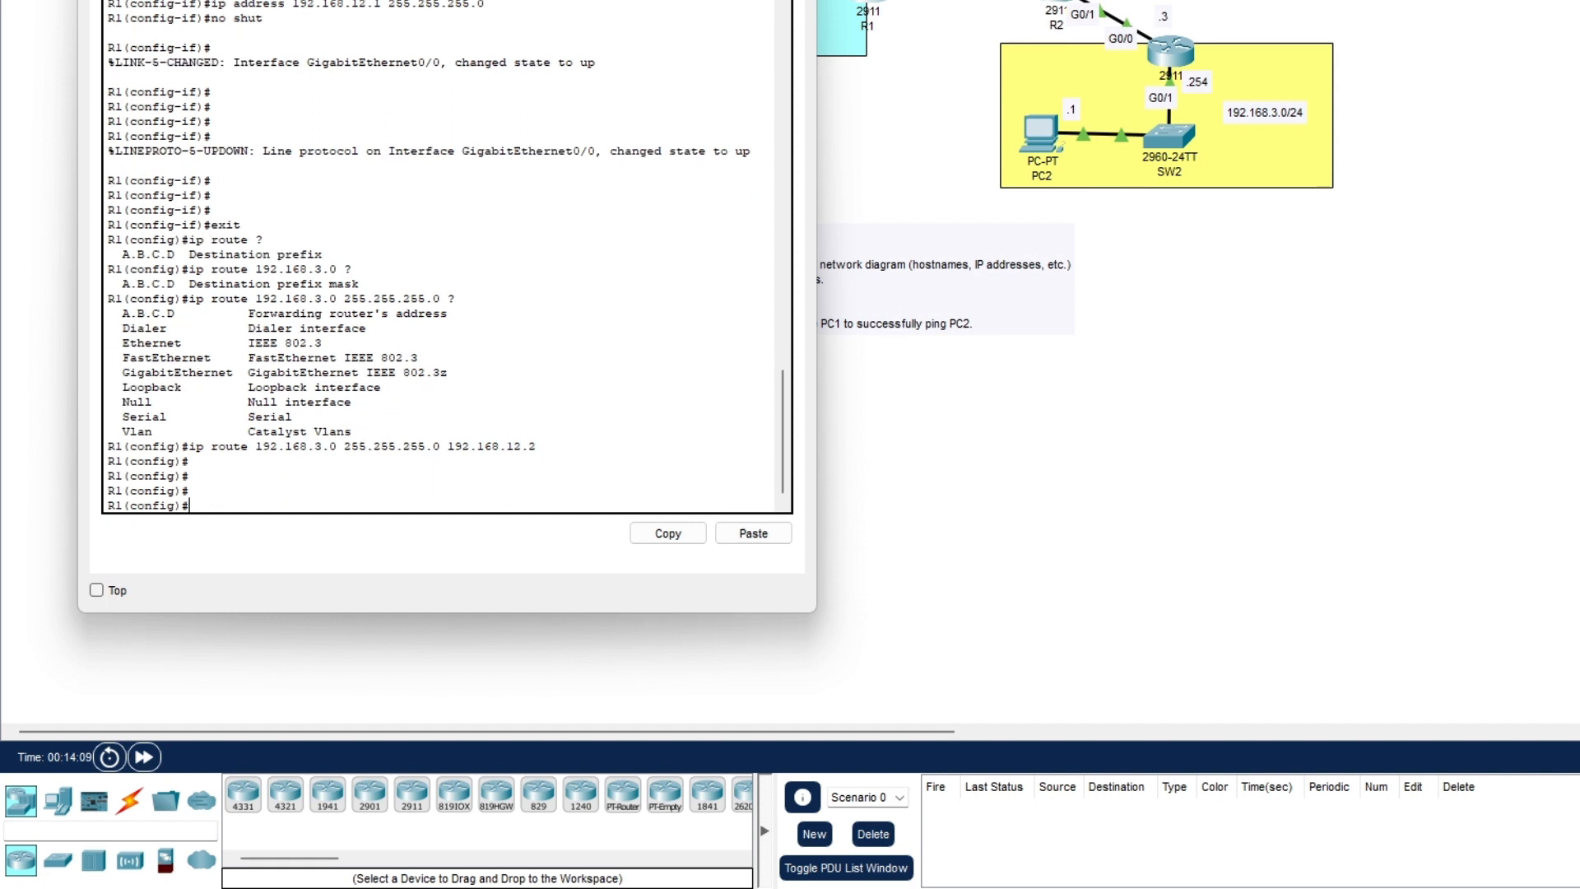
- Switch to R2's console and leave interface configuration mode
left_click(1071, 3)
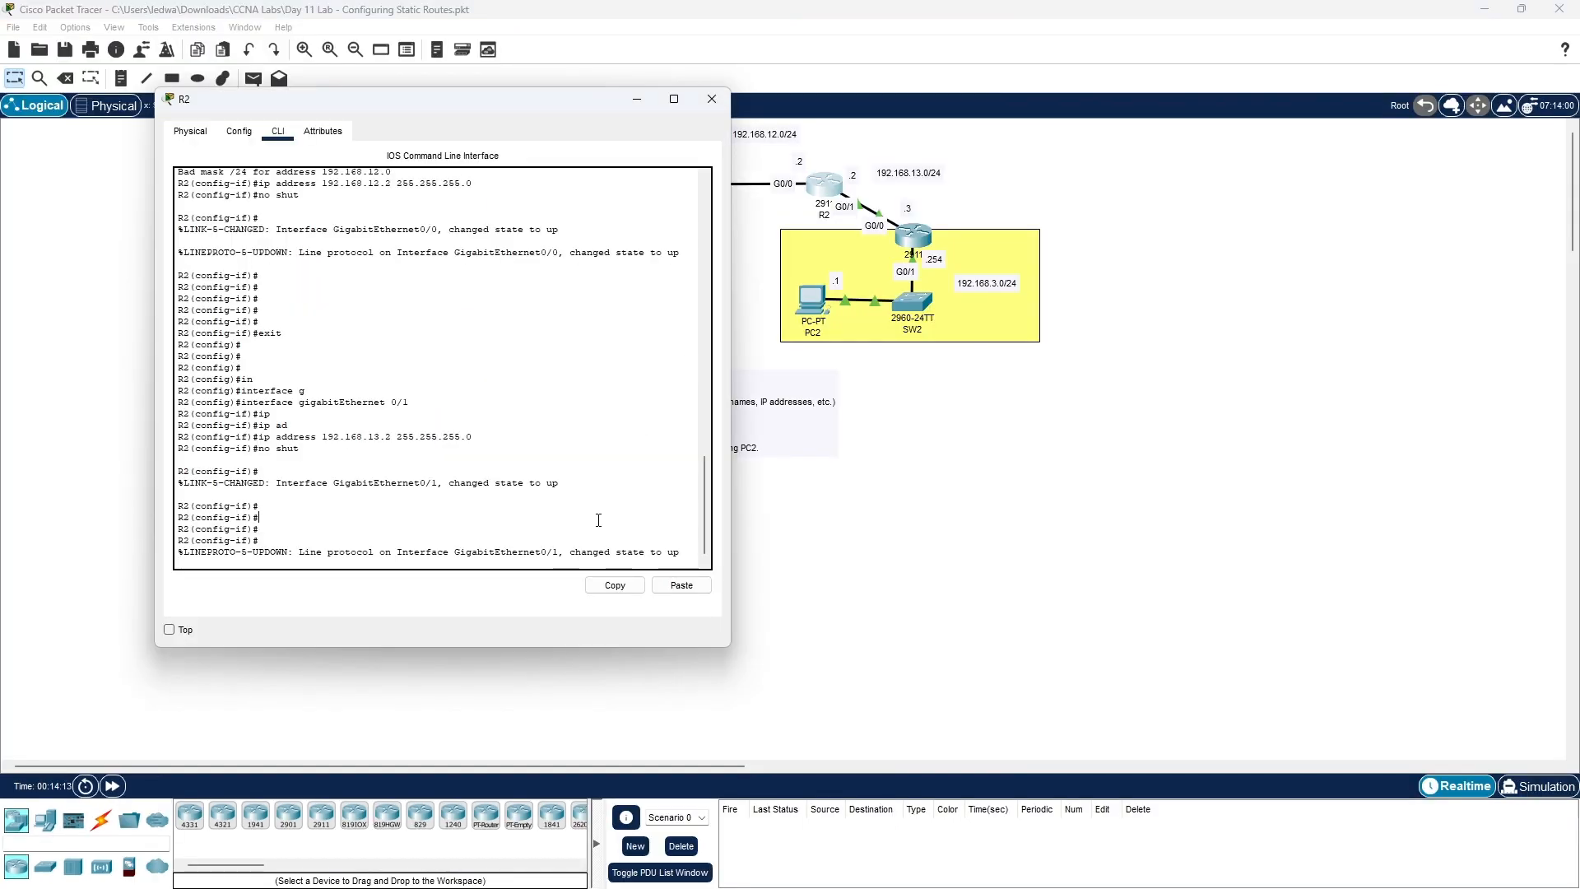
key("Return")
key("Return")
key("Return")
key("Return")
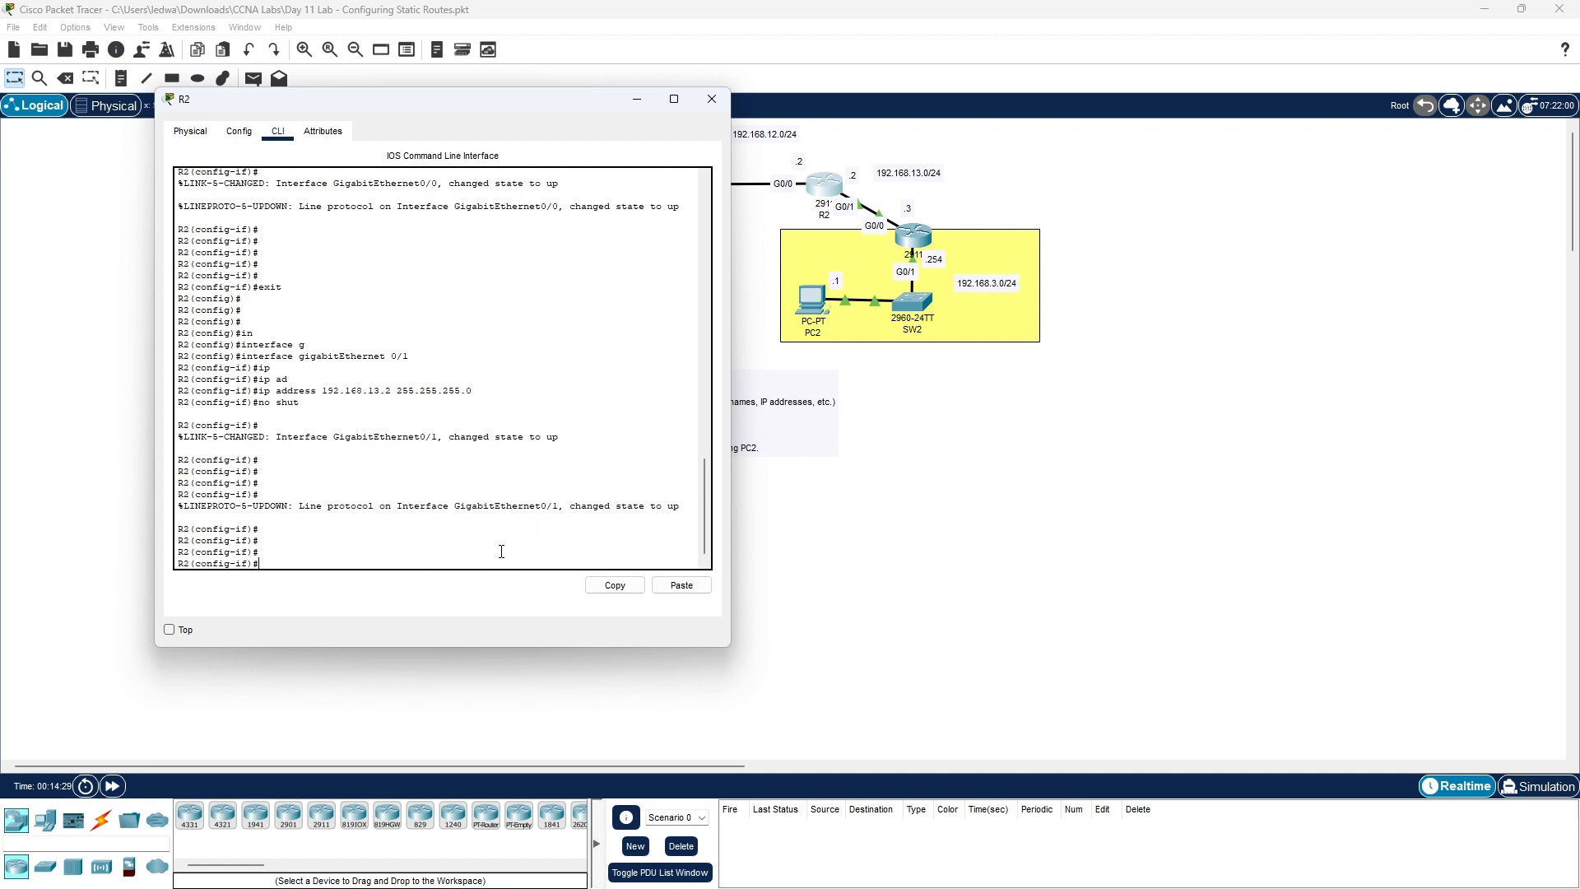
type("t")
key("Return")
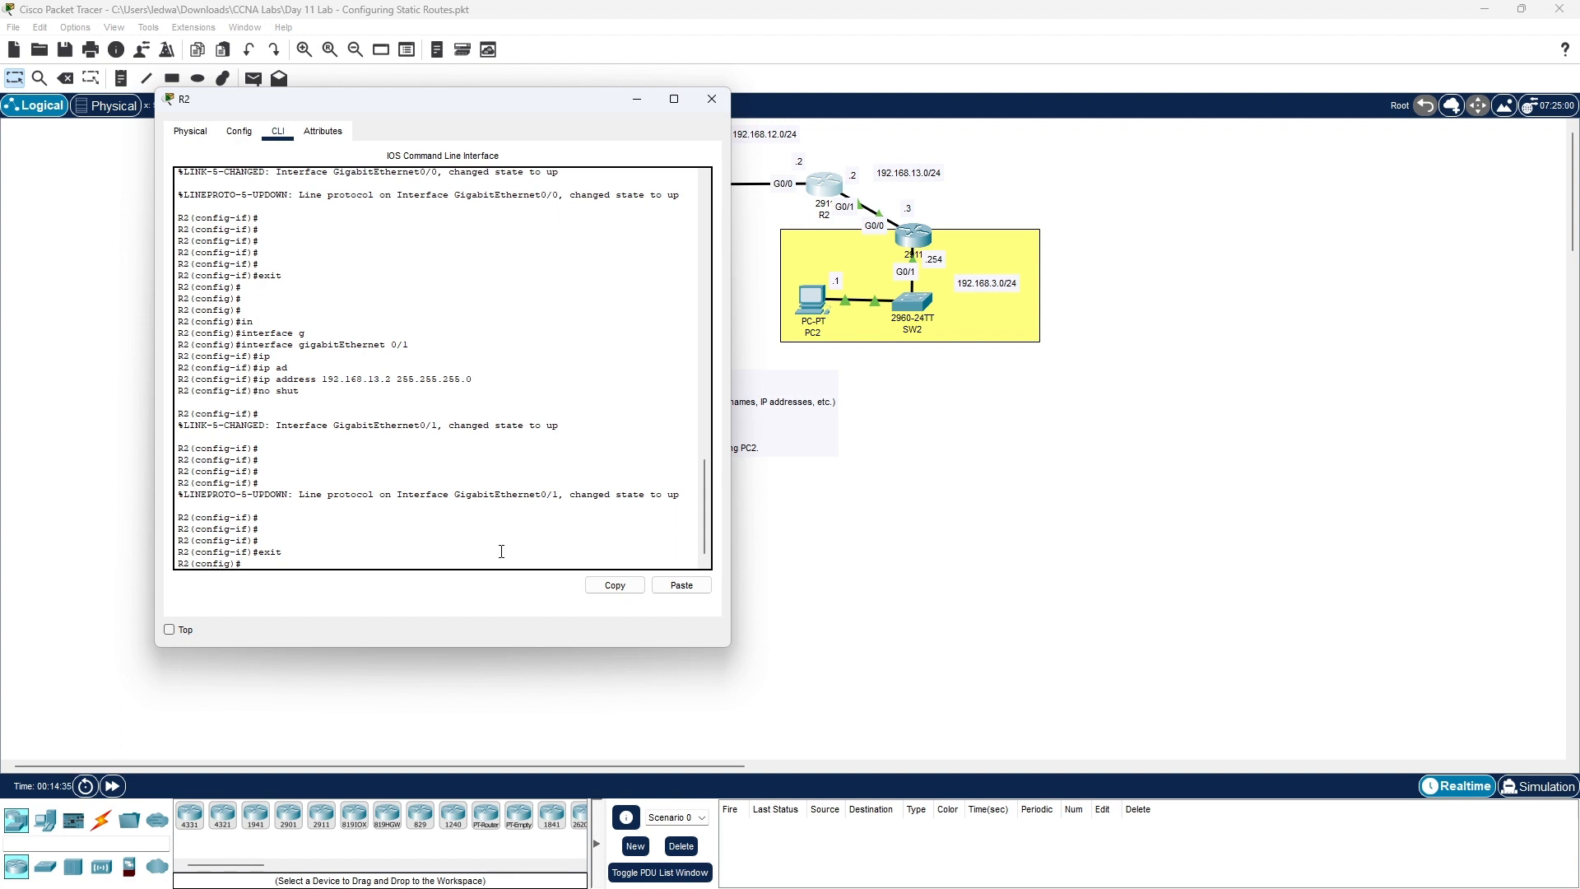
- Add R2's route: ip route 192.168.3.0 255.255.255.0 192.168.13.3
type("ip ")
type("route")
type(" 1")
type("92")
type(".168")
type(".255")
type(".2")
type("19")
type("2.168")
type(".13")
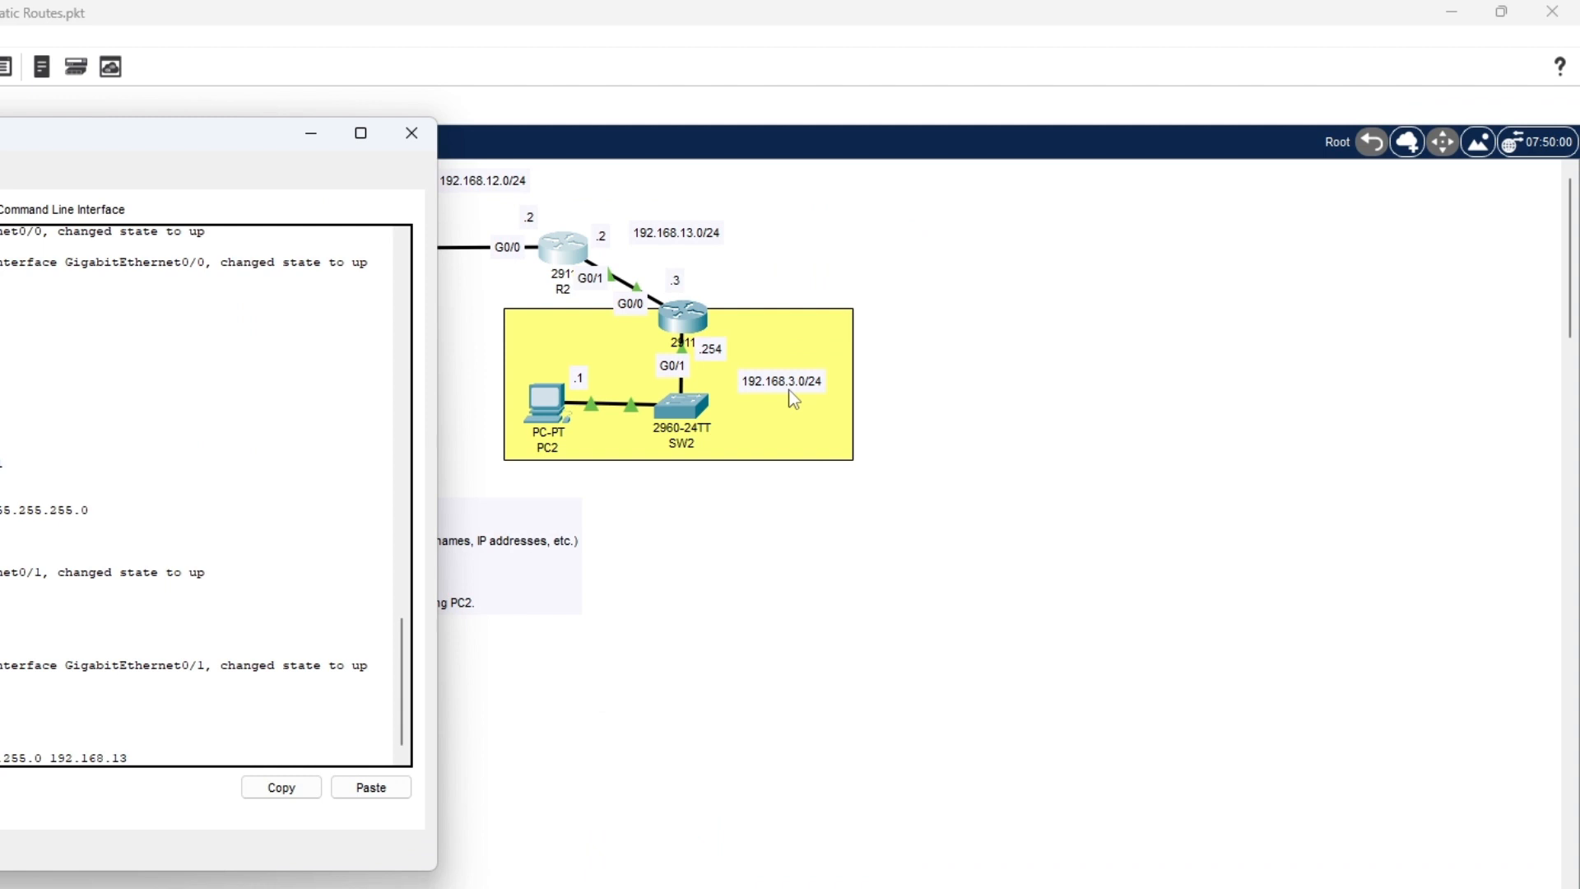
type(".3")
key("Return")
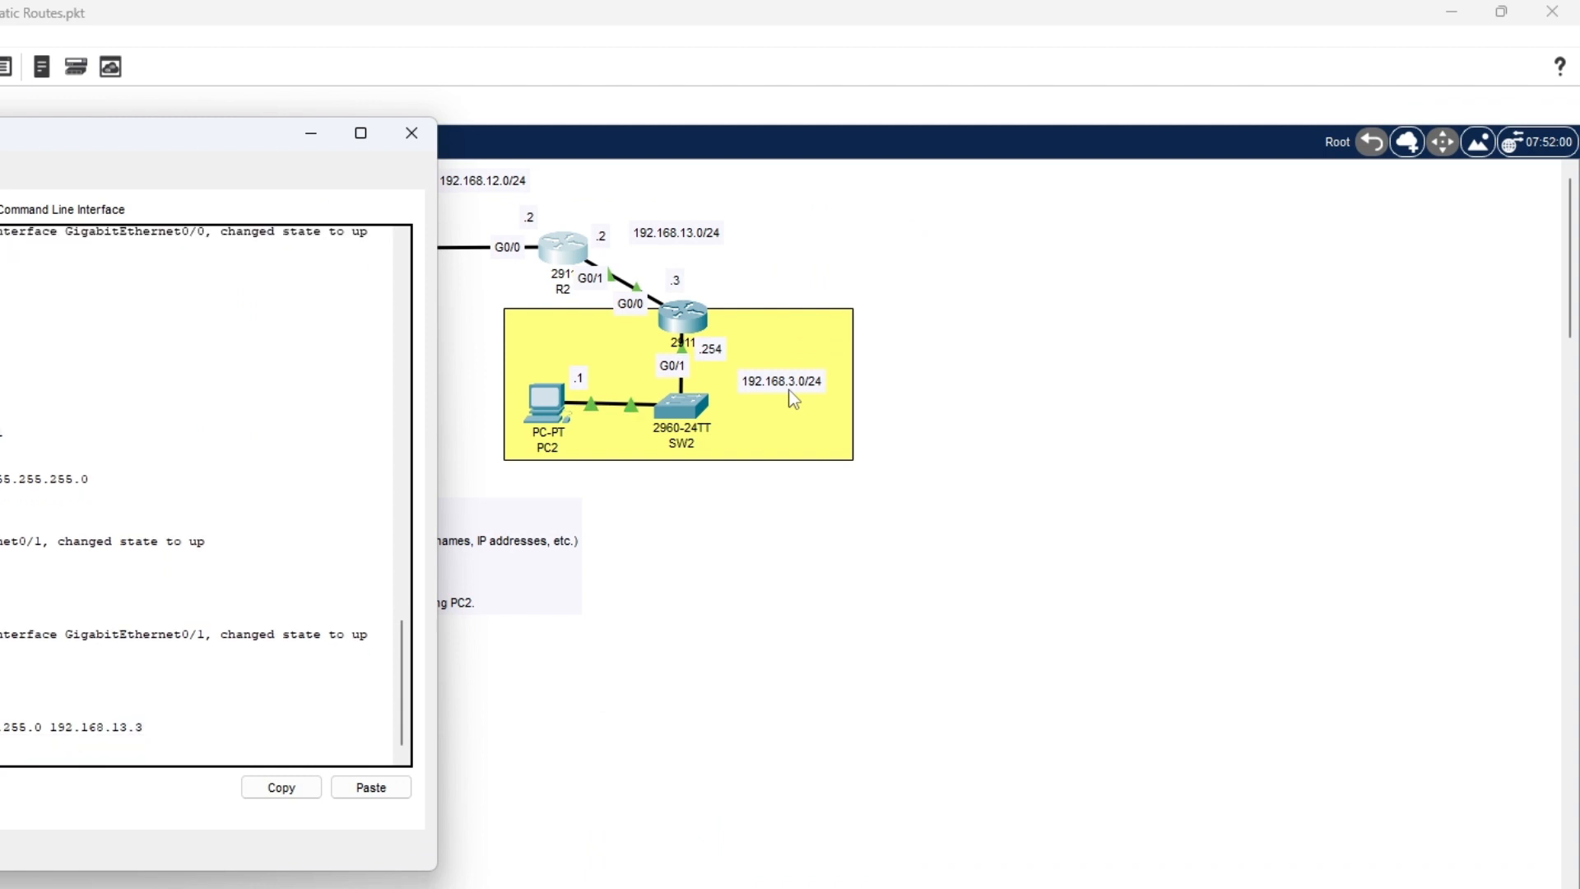
left_click_drag(197, 141, 1217, 152)
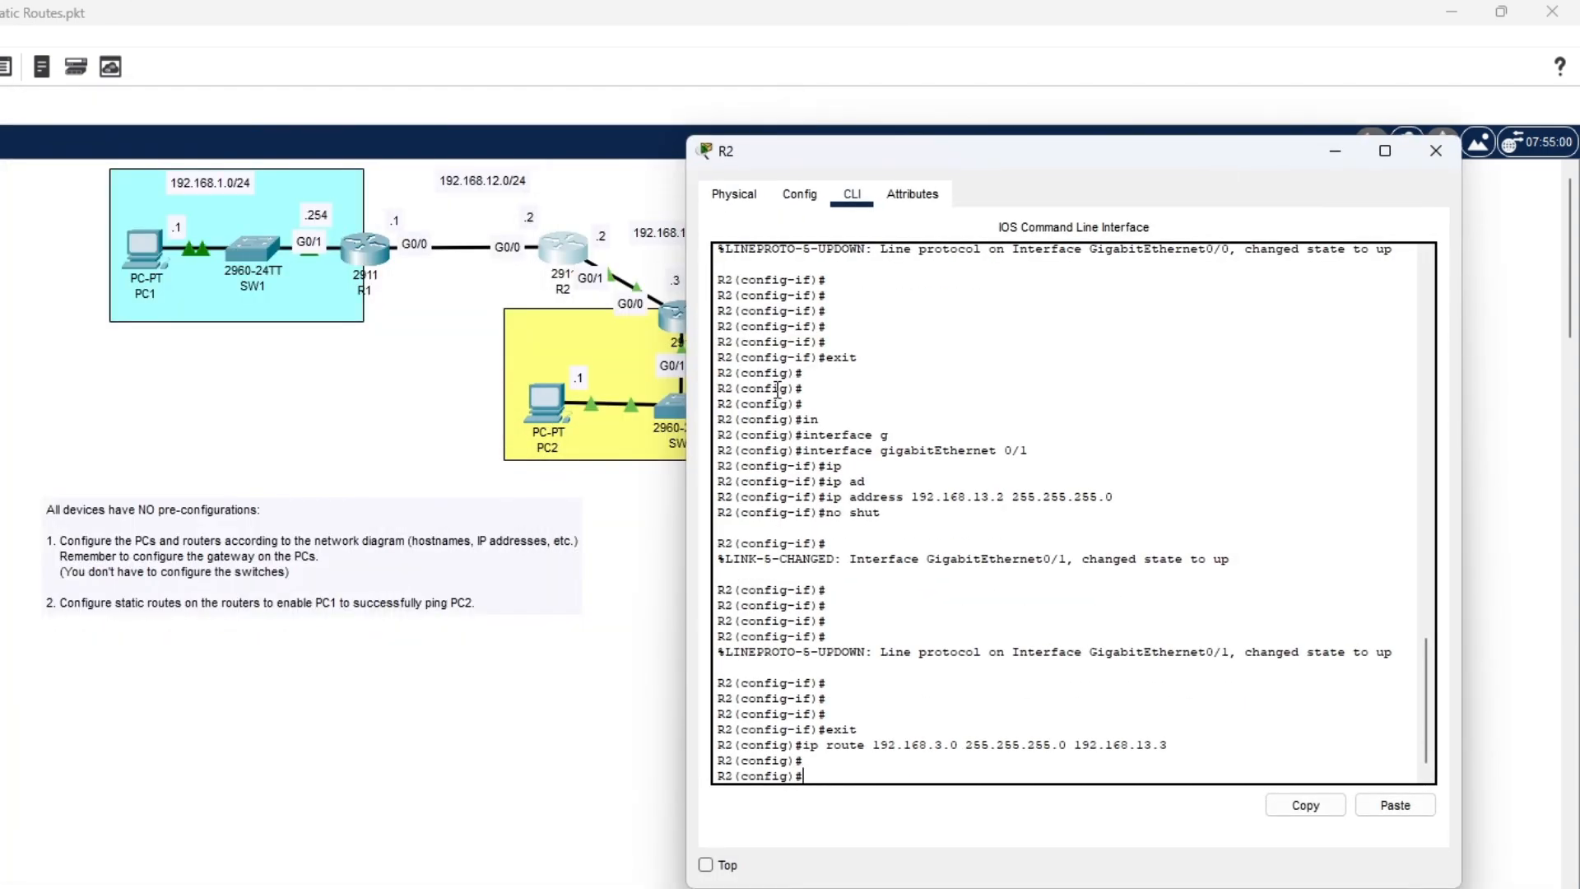
type("ip route 192.")
- Finish R2's route to 192.168.1.0 255.255.255.0 via 192.168.12.1, then put R2's console away
left_click(204, 189)
left_click_drag(204, 188, 212, 193)
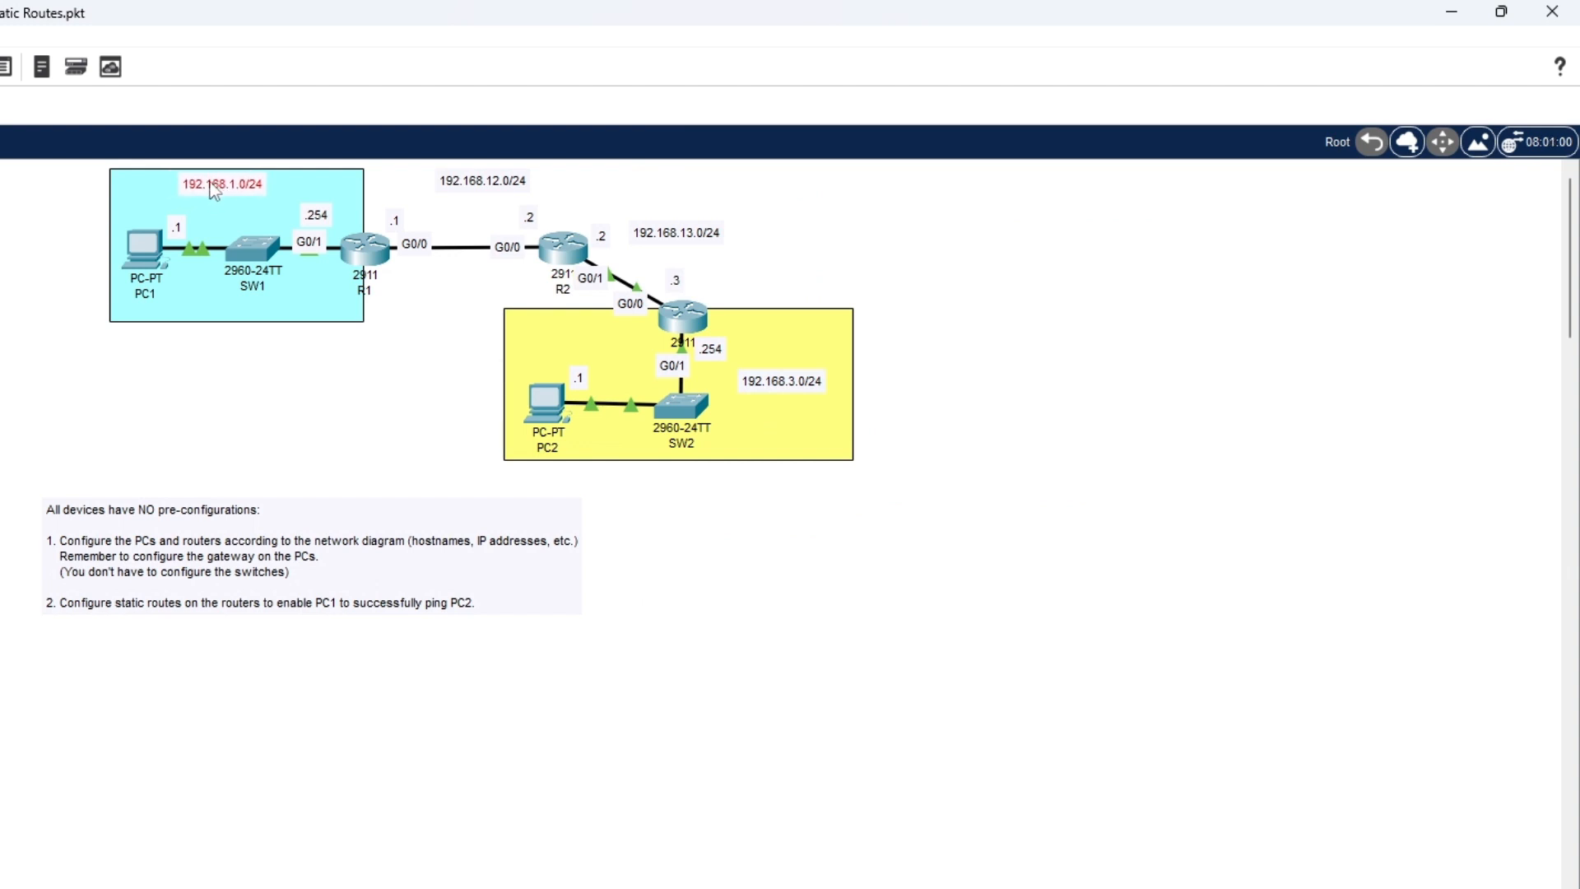
left_click(565, 248)
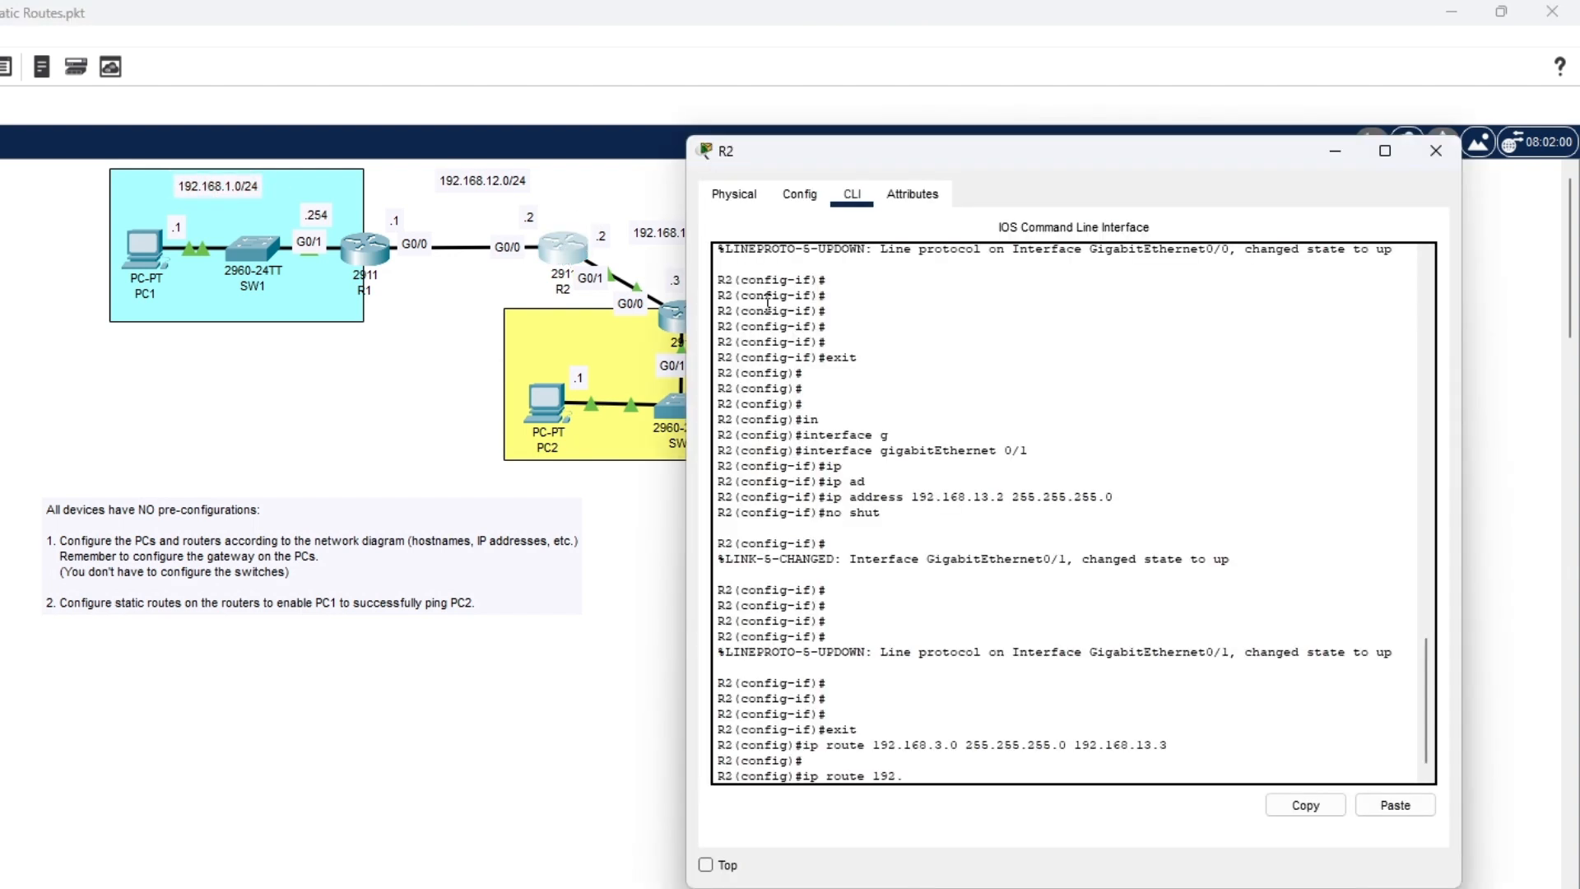
type("168.1.0 255.255.255.0")
type("192.168")
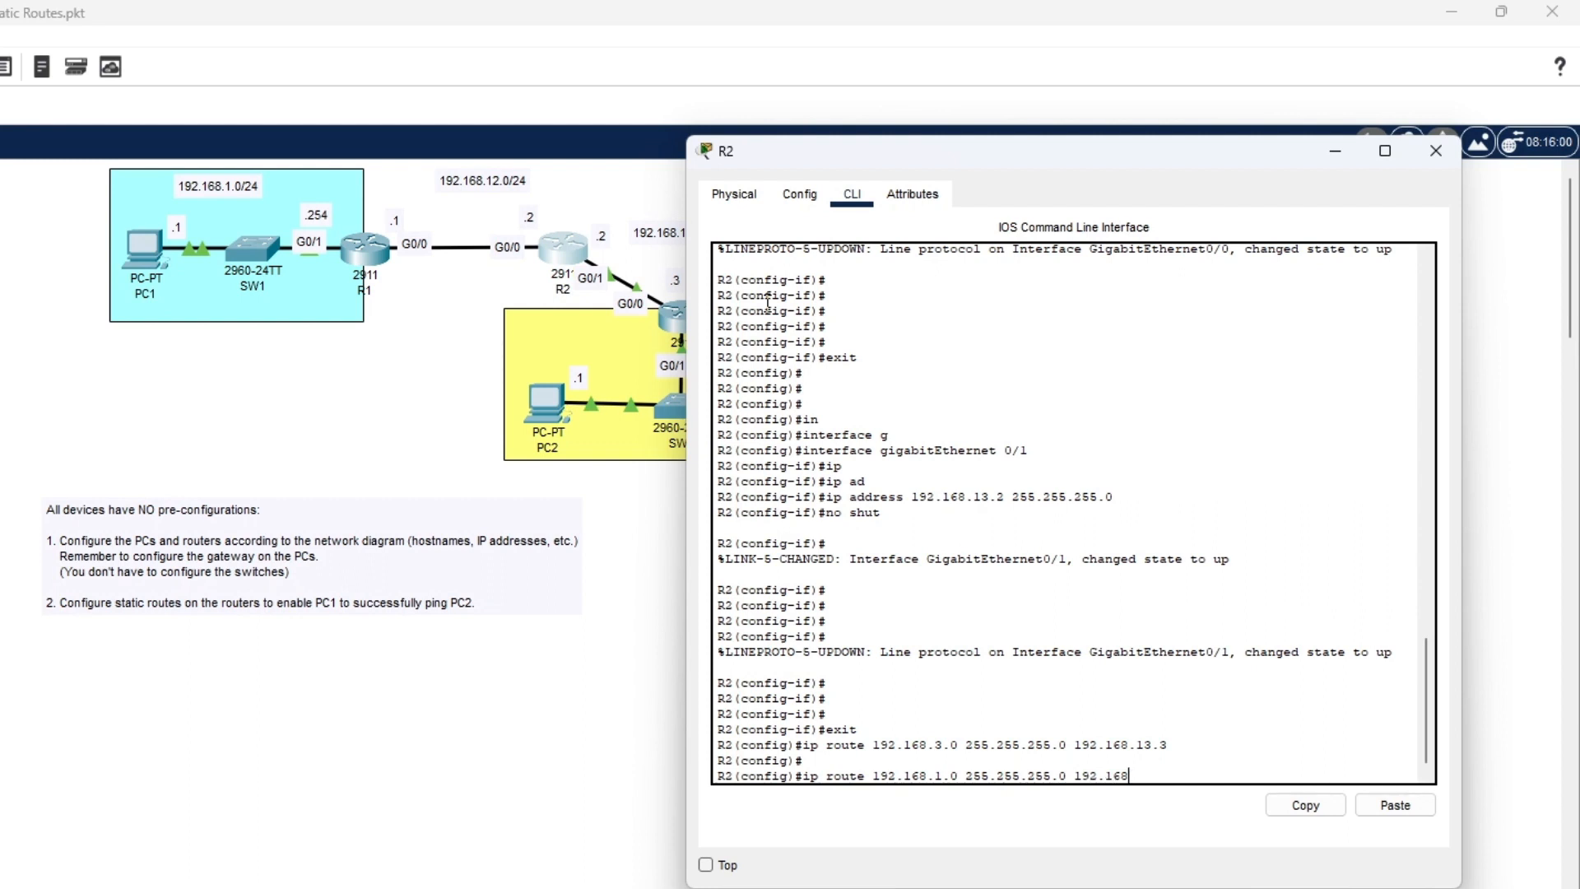
type(".12.1")
key("Return")
key("Return")
key("Return")
key("Return")
key("Return")
key("Return")
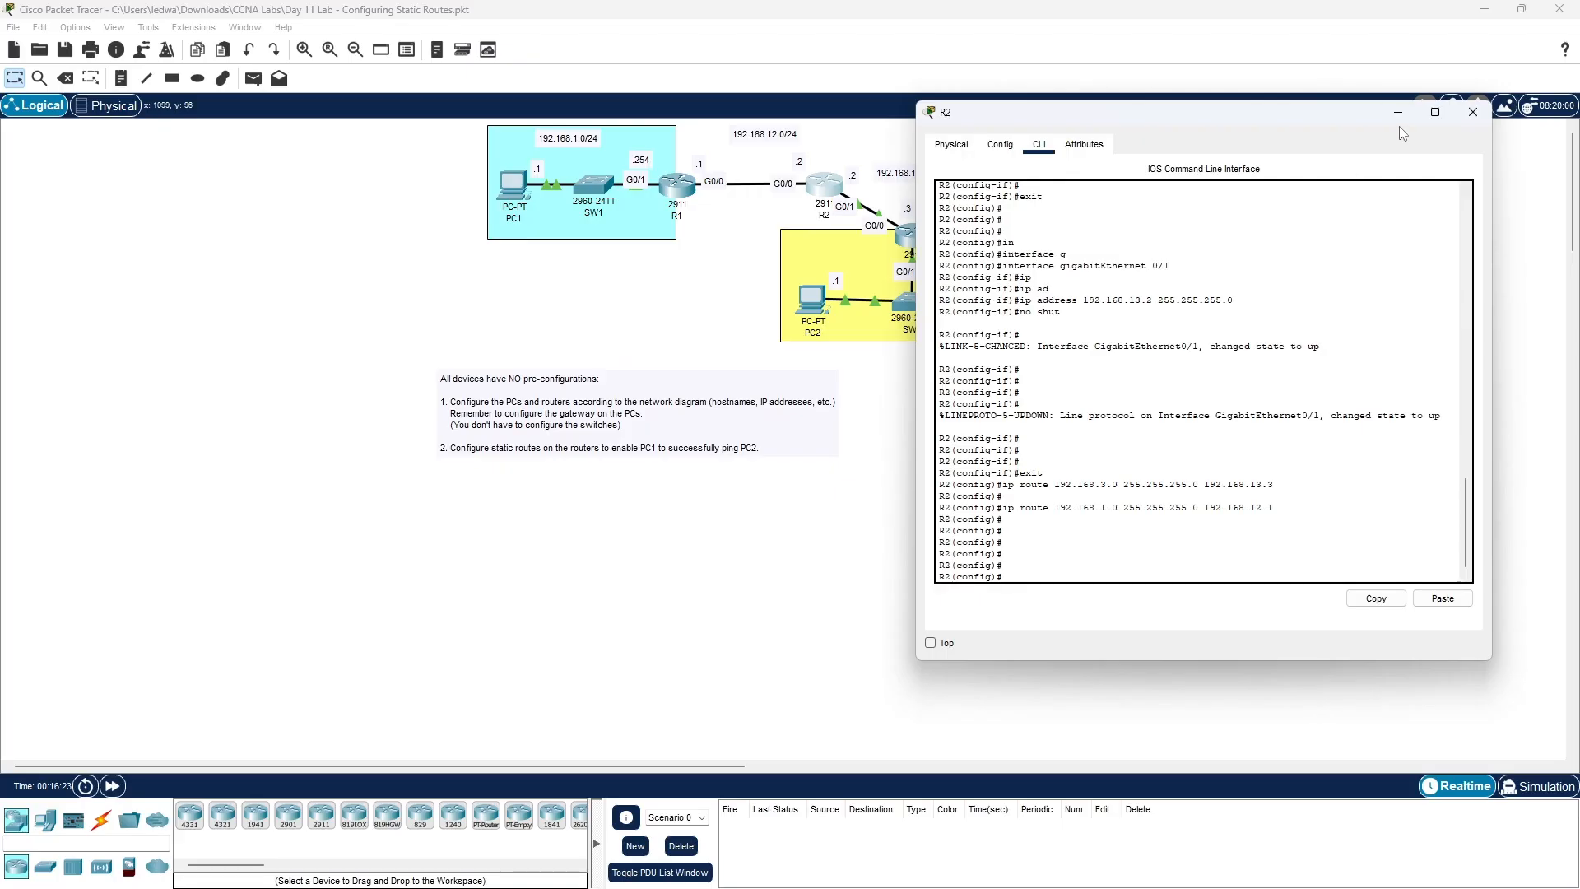
left_click(1335, 155)
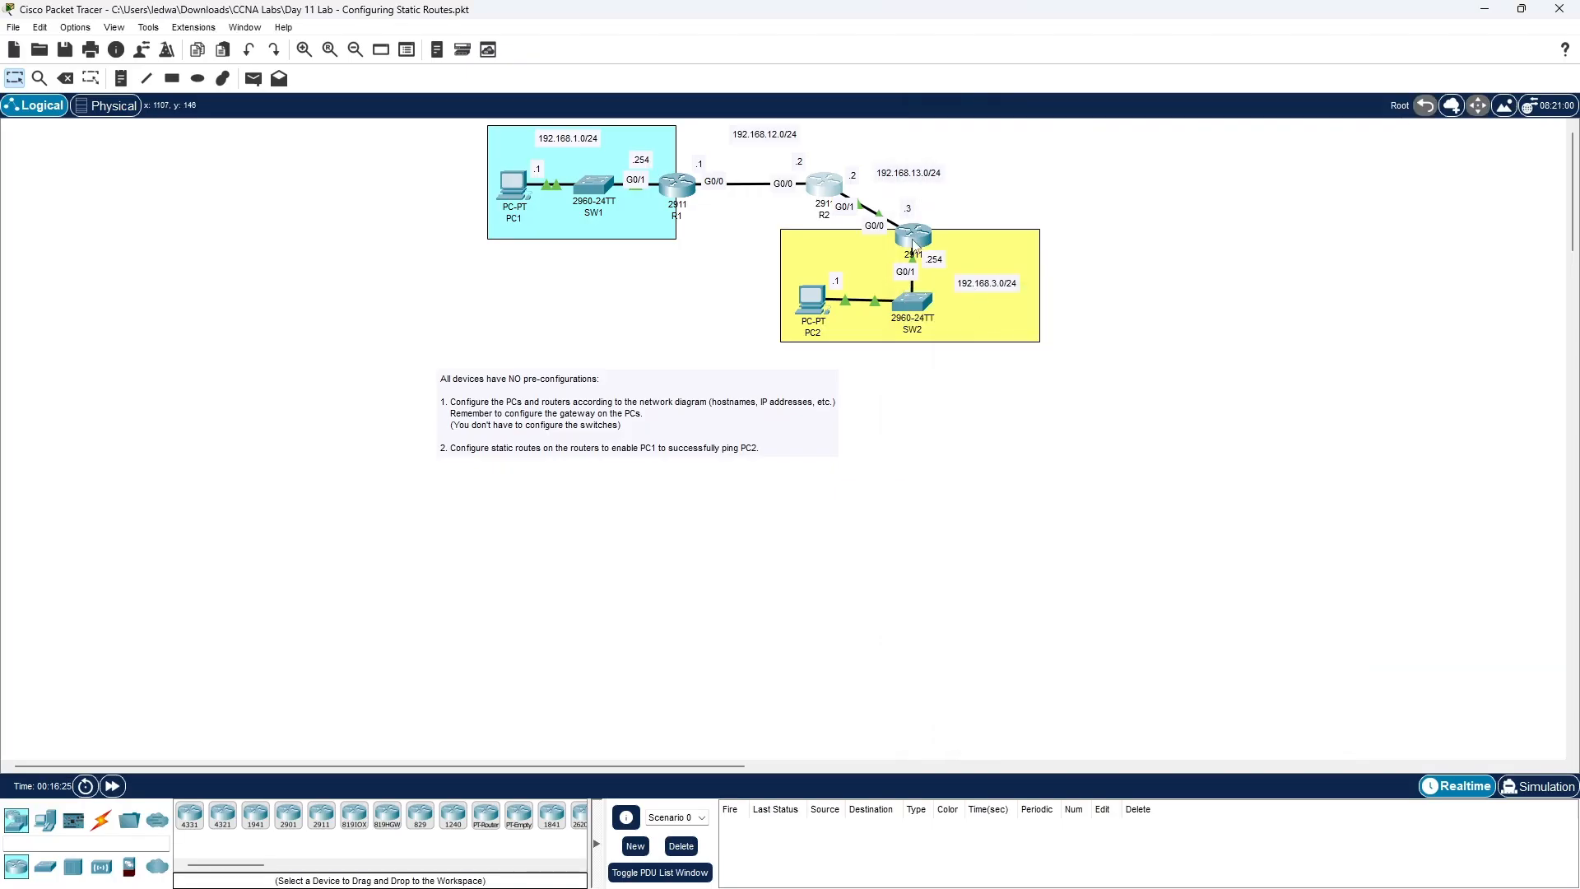
- Open R3's console, leave interface mode and begin an ip route command
left_click(912, 245)
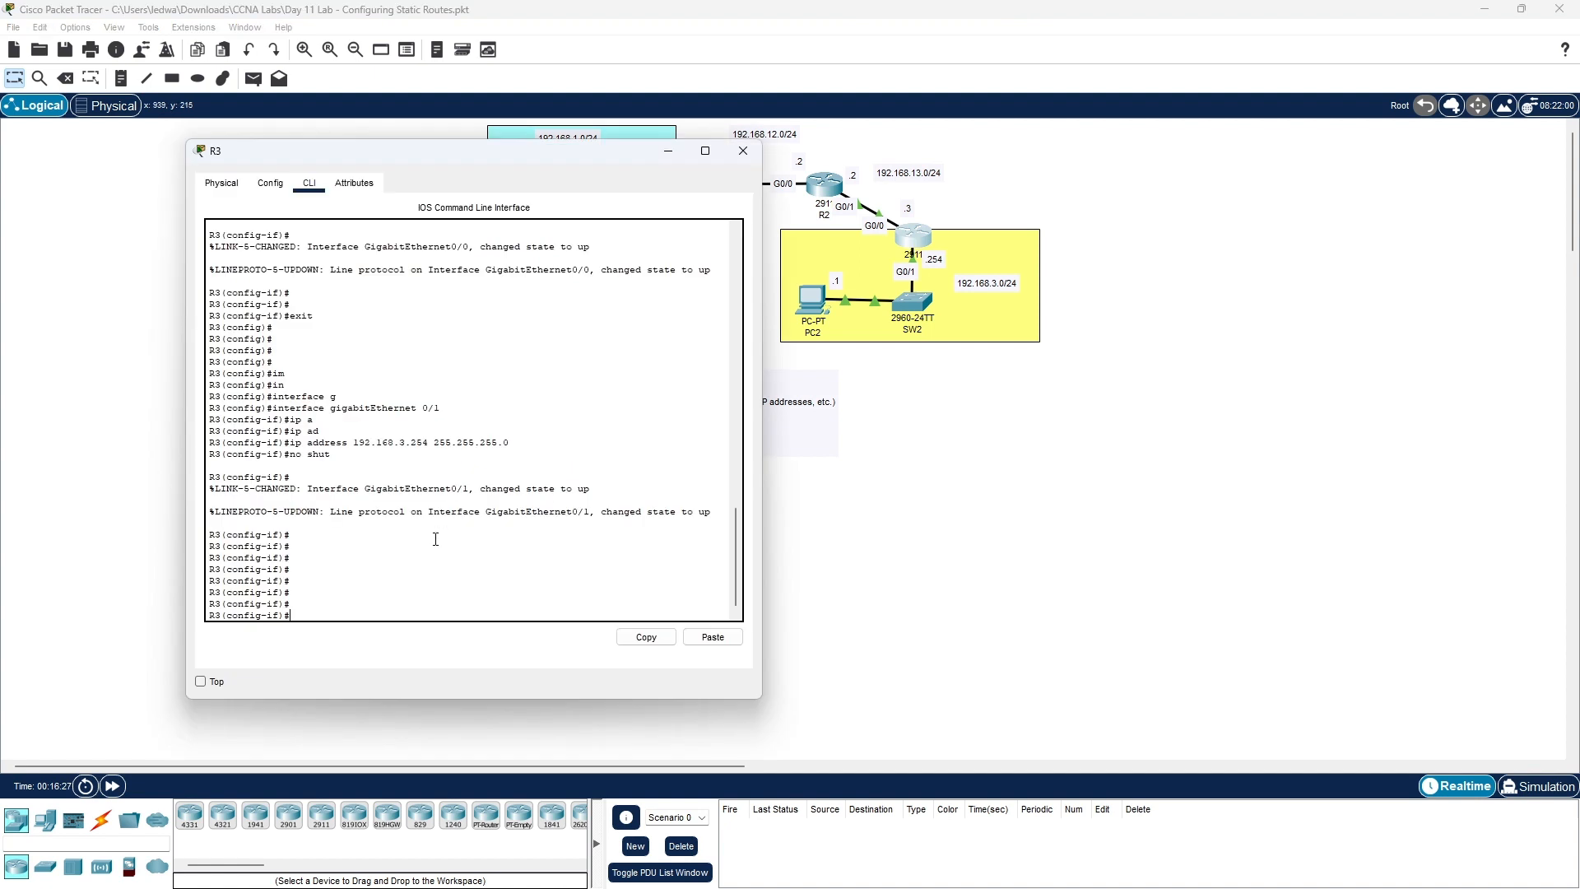
type("exit")
key("Return")
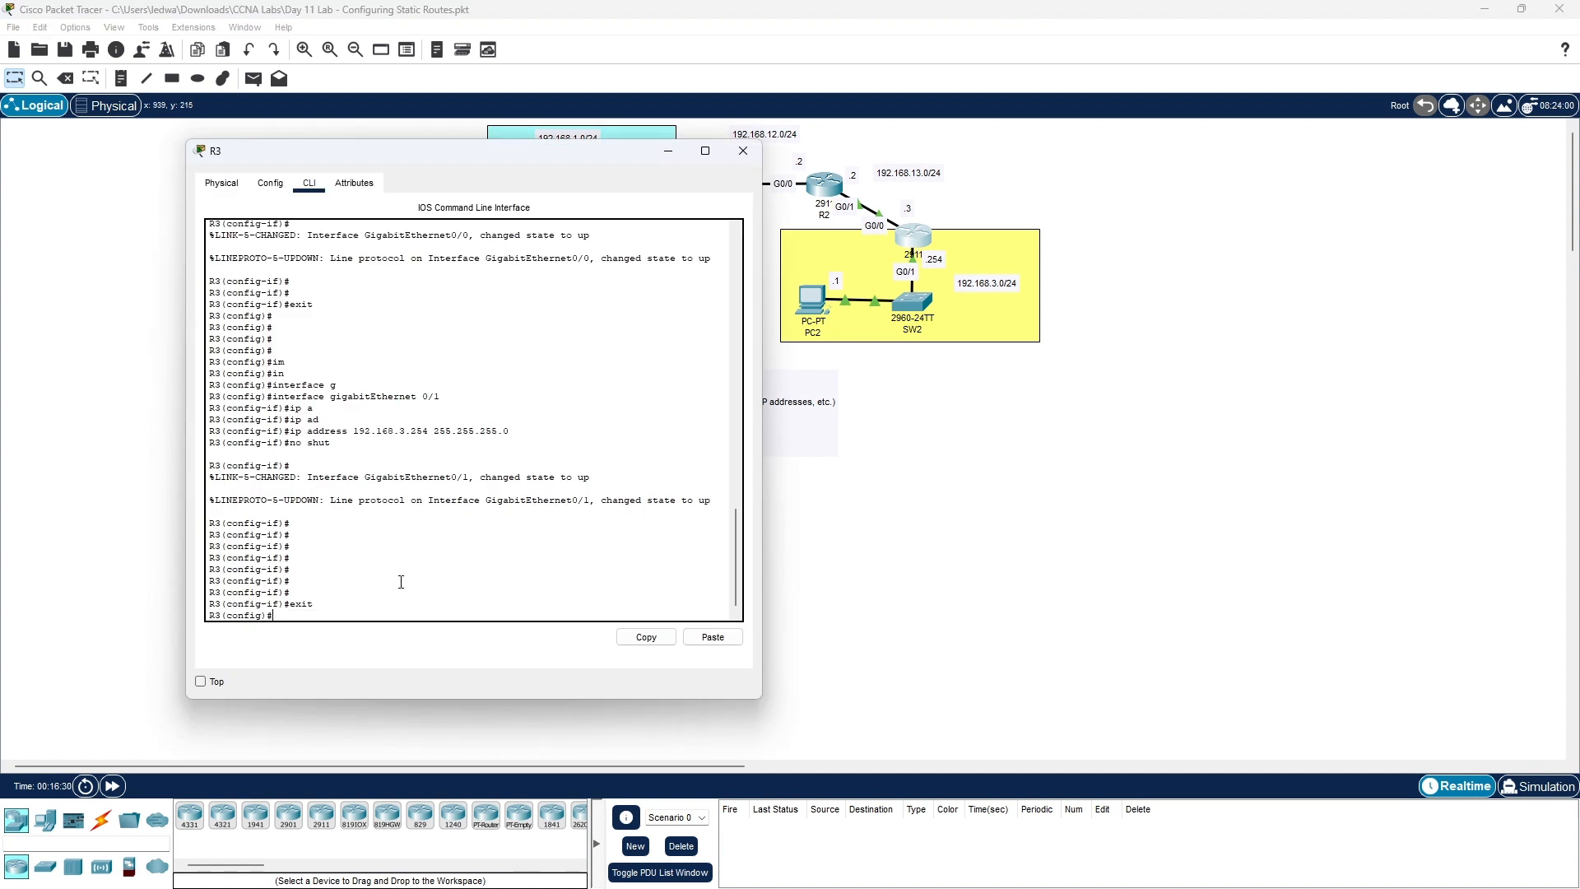
type("ip route")
left_click_drag(476, 156, 490, 181)
type("e ")
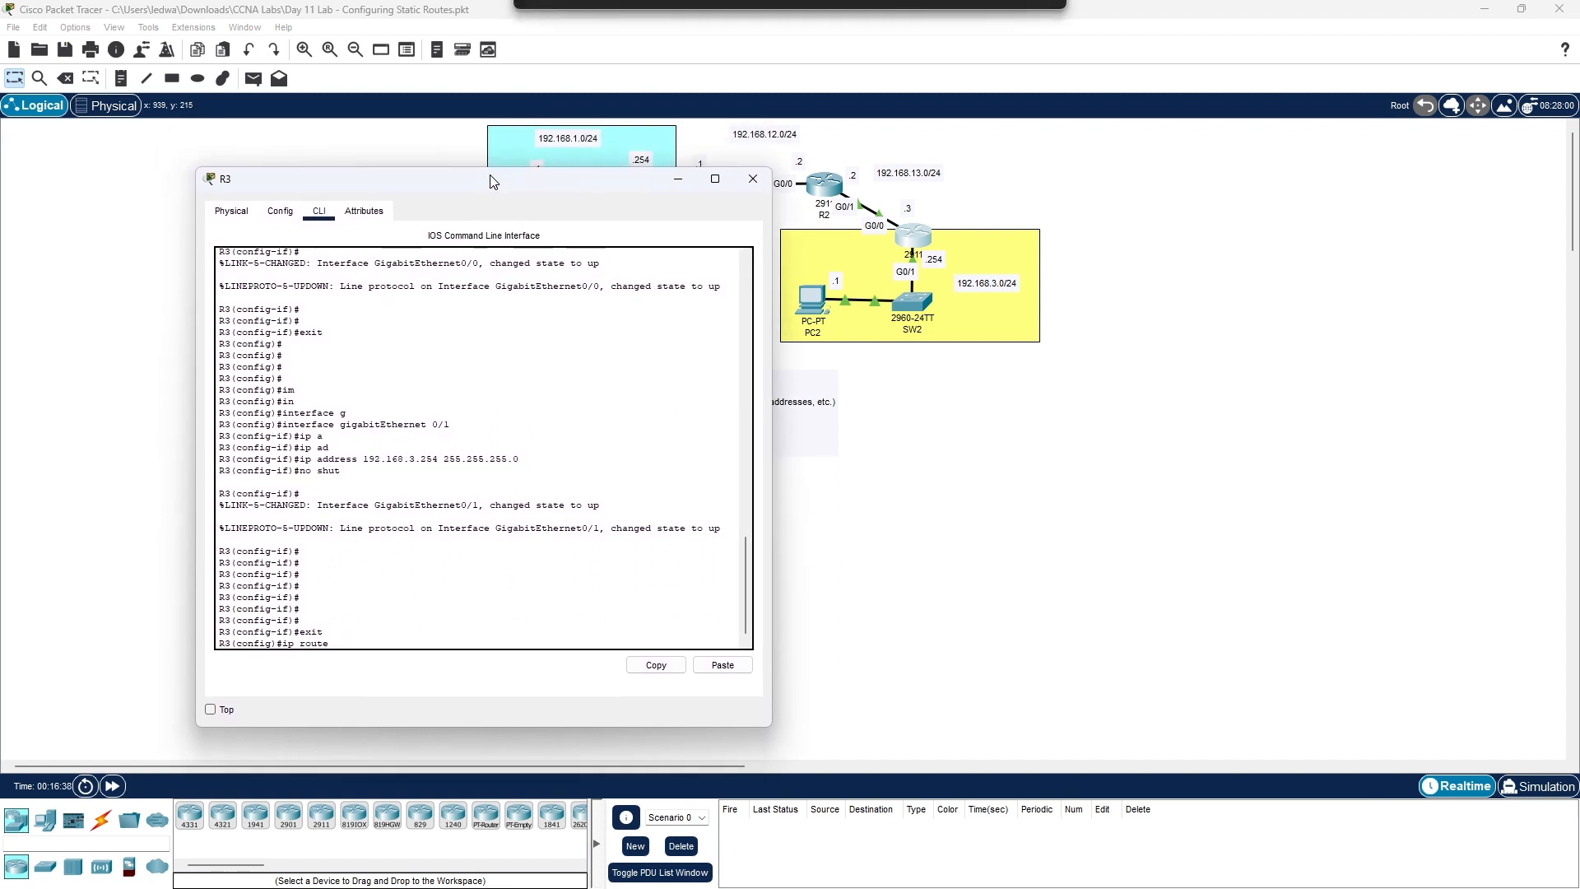
type("19")
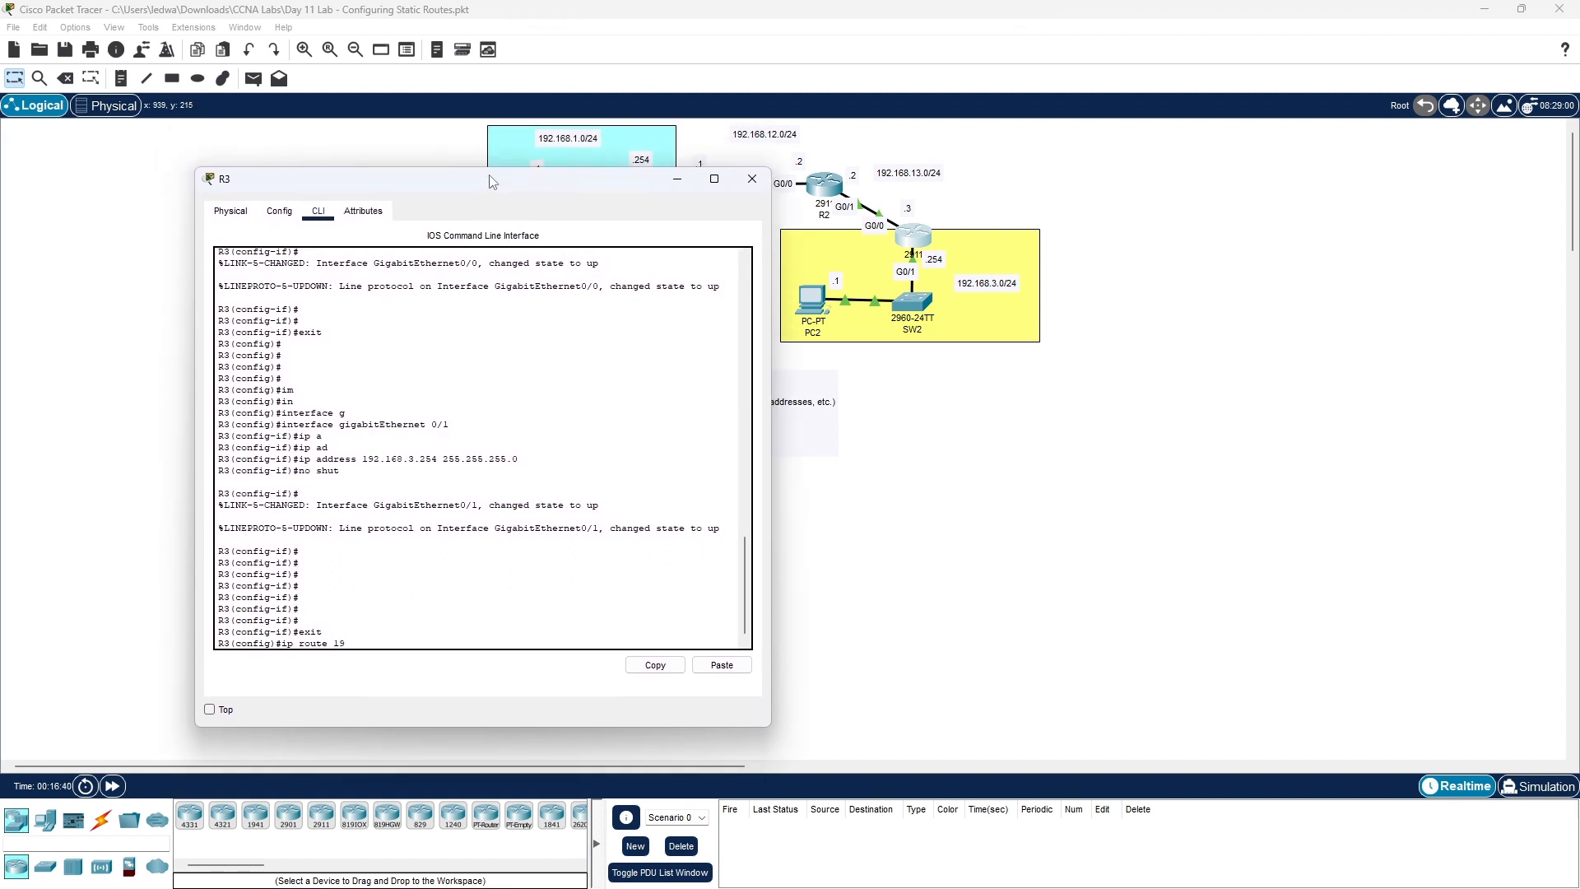
- Complete R3's route to 192.168.1.0 255.255.255.0 via 192.168.13.2 and close its window
left_click(585, 147)
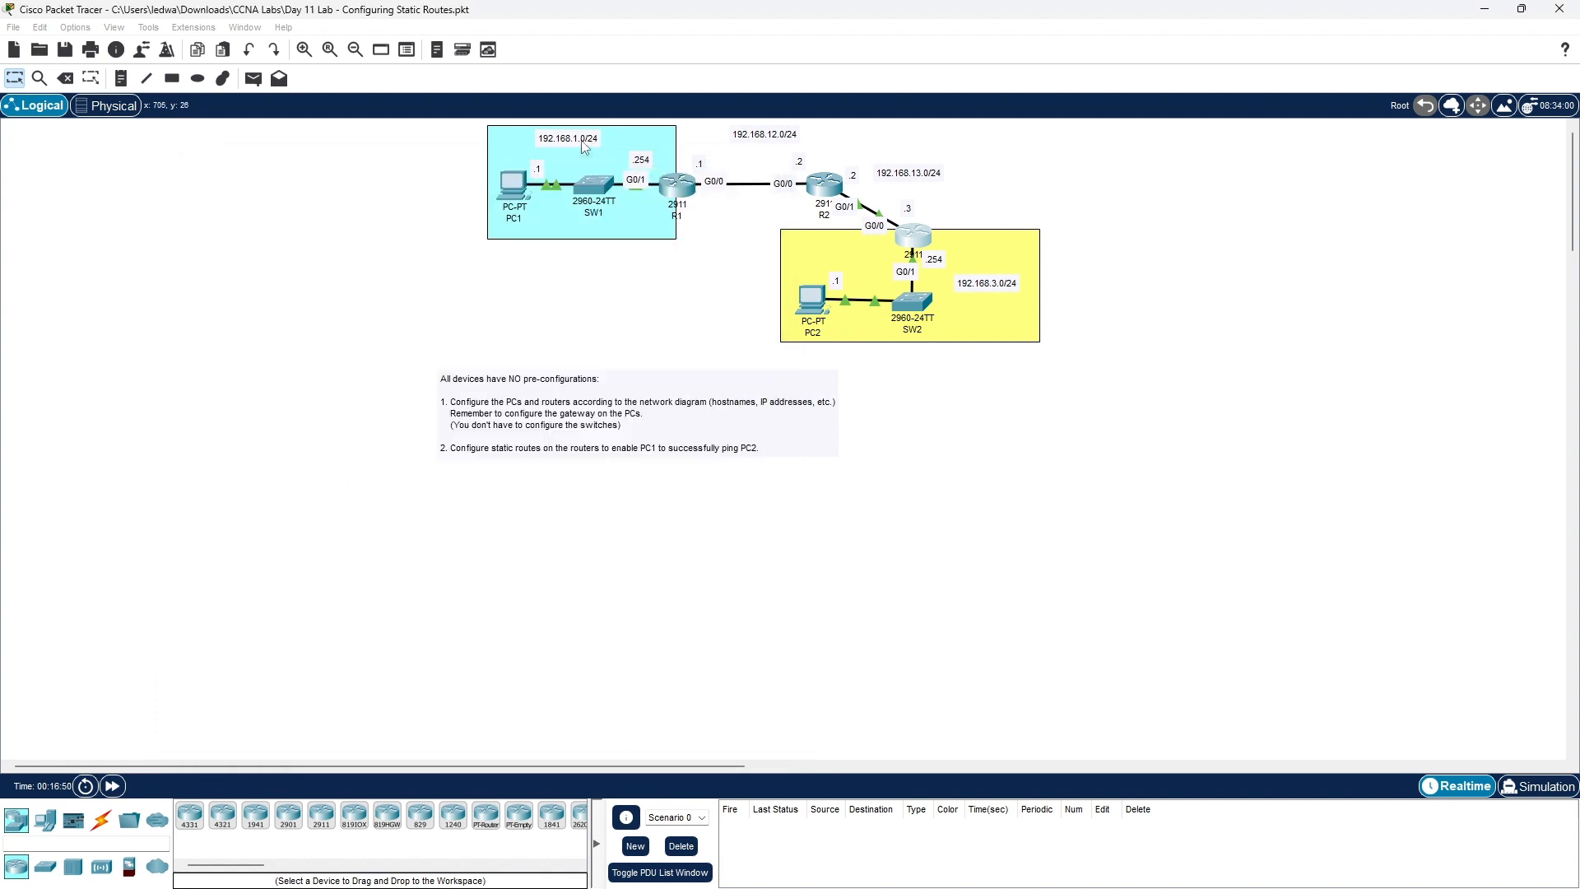
left_click_drag(585, 147, 596, 150)
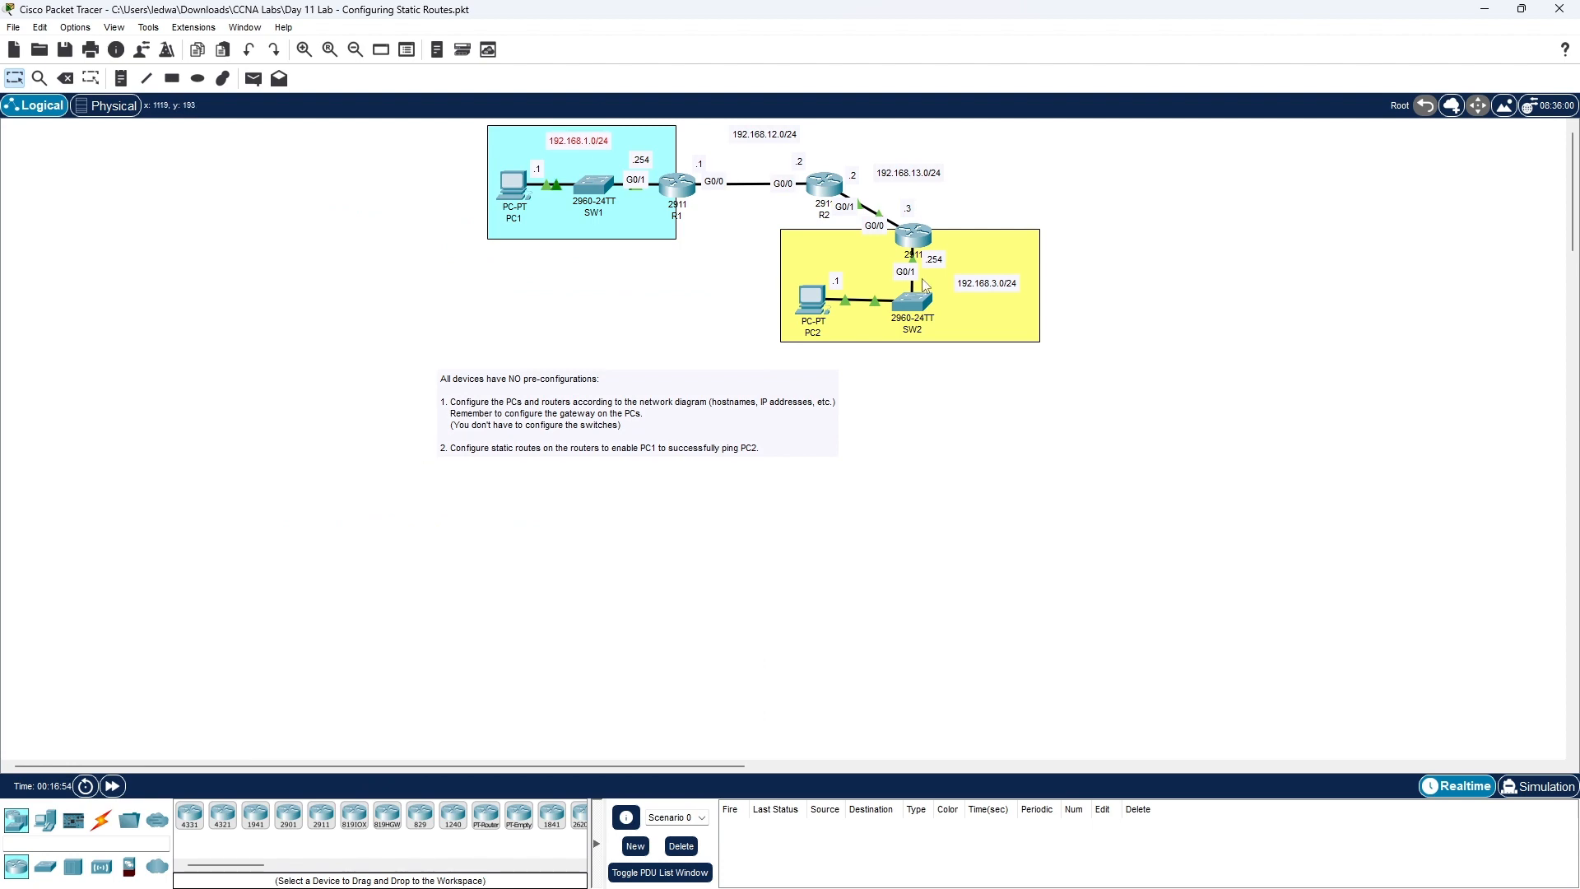
left_click(911, 229)
left_click(910, 230)
left_click(907, 230)
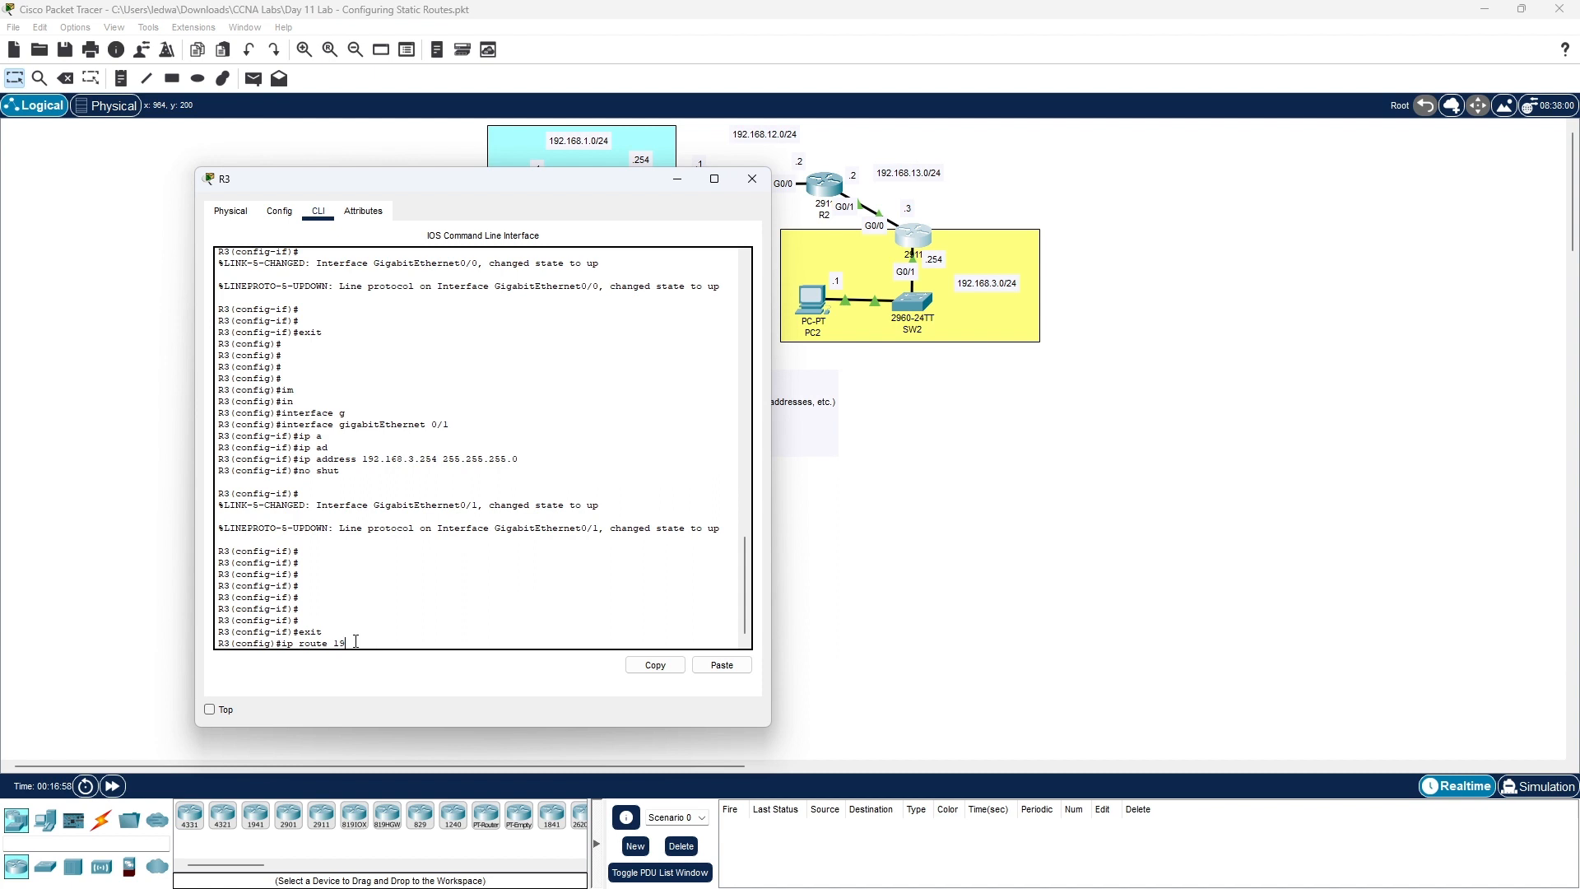
type(".168.1.0 255.255.255.")
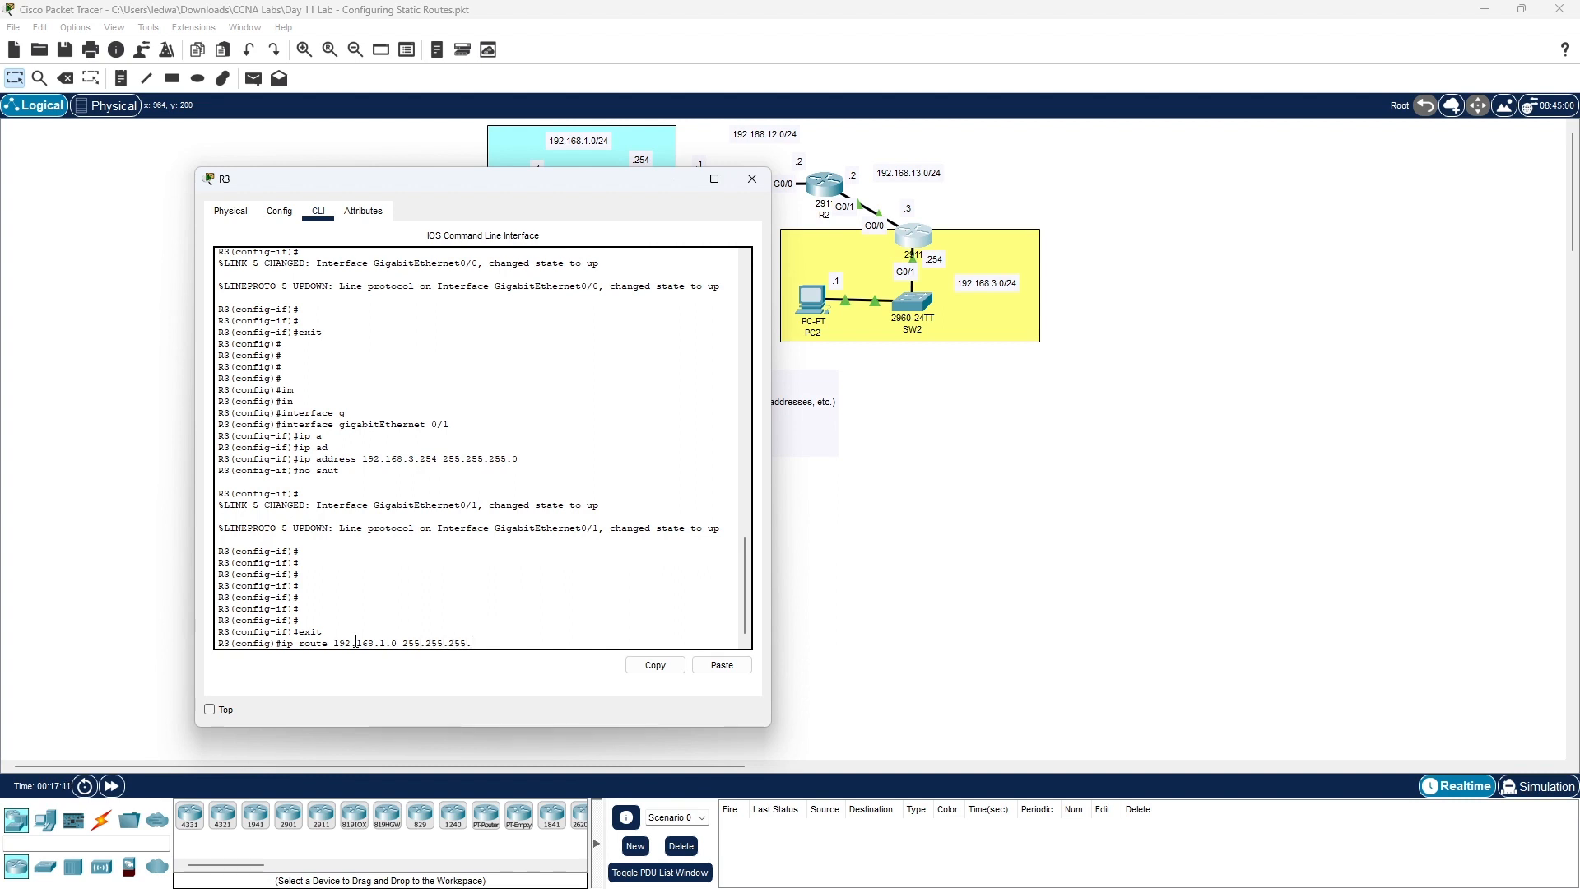
type("0")
type("168.13.2")
key("Return")
key("Return")
key("Return")
key("Return")
key("Return")
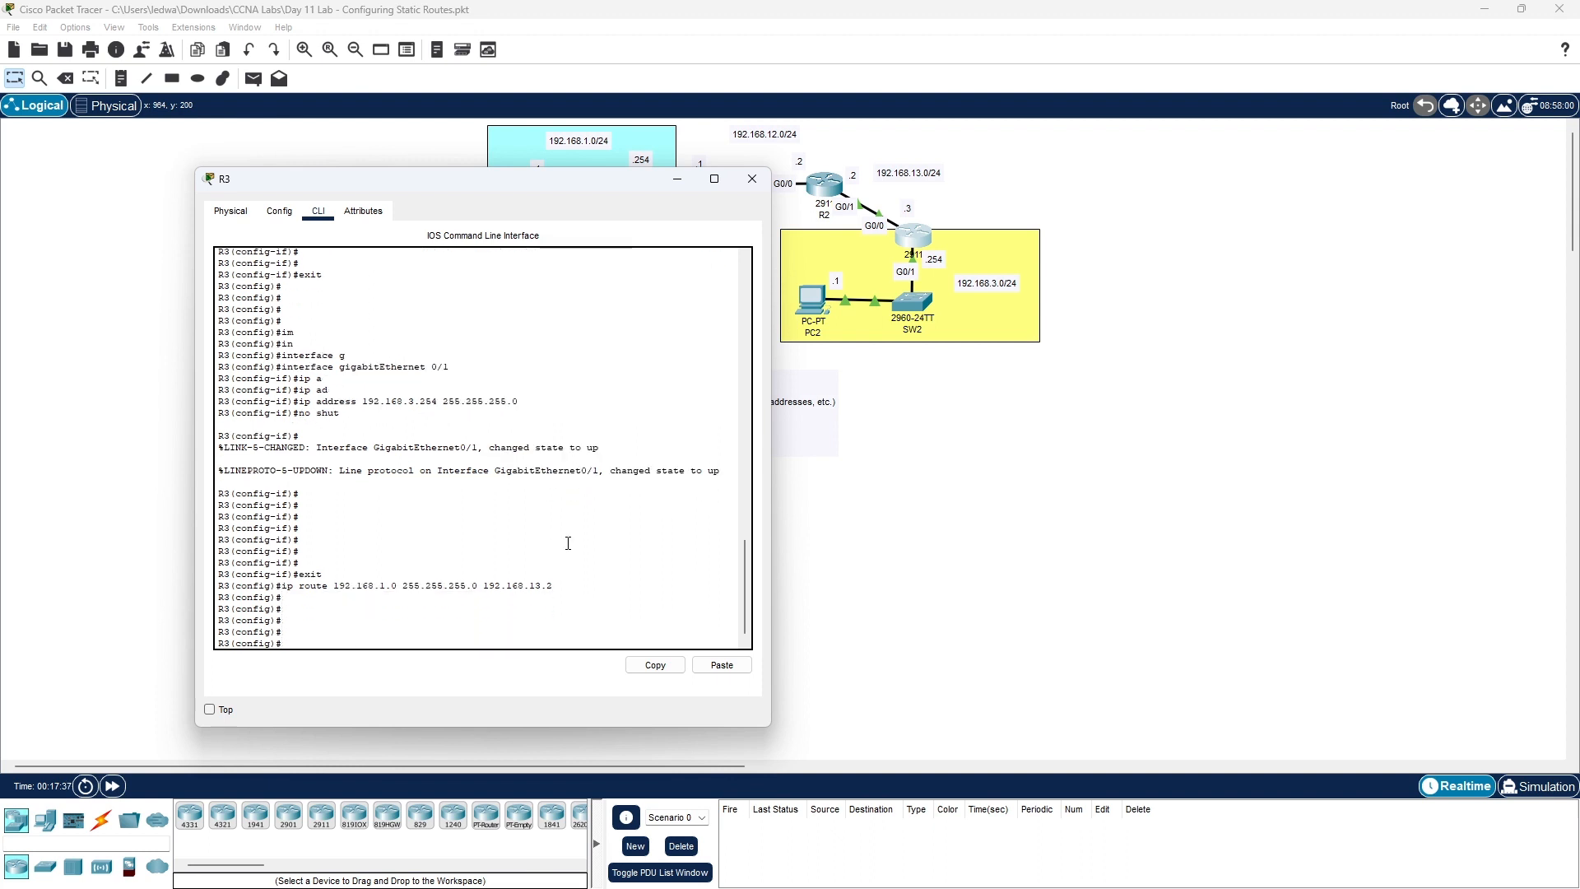
left_click(752, 180)
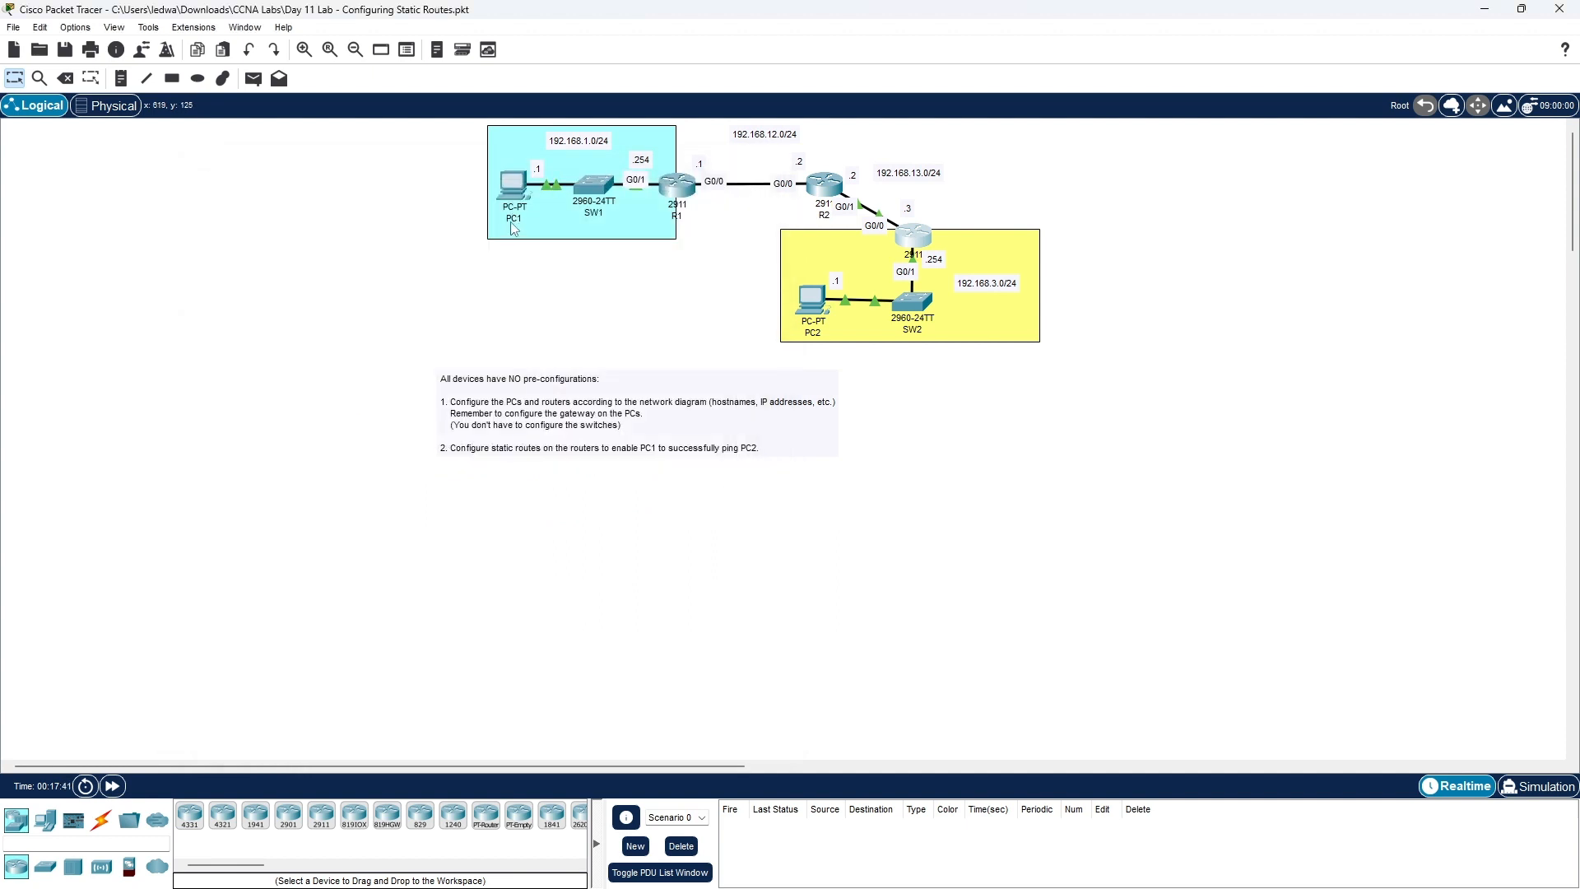
- From PC1's Desktop Command Prompt, run ping 192.168.3.1 to reach PC2
left_click(513, 194)
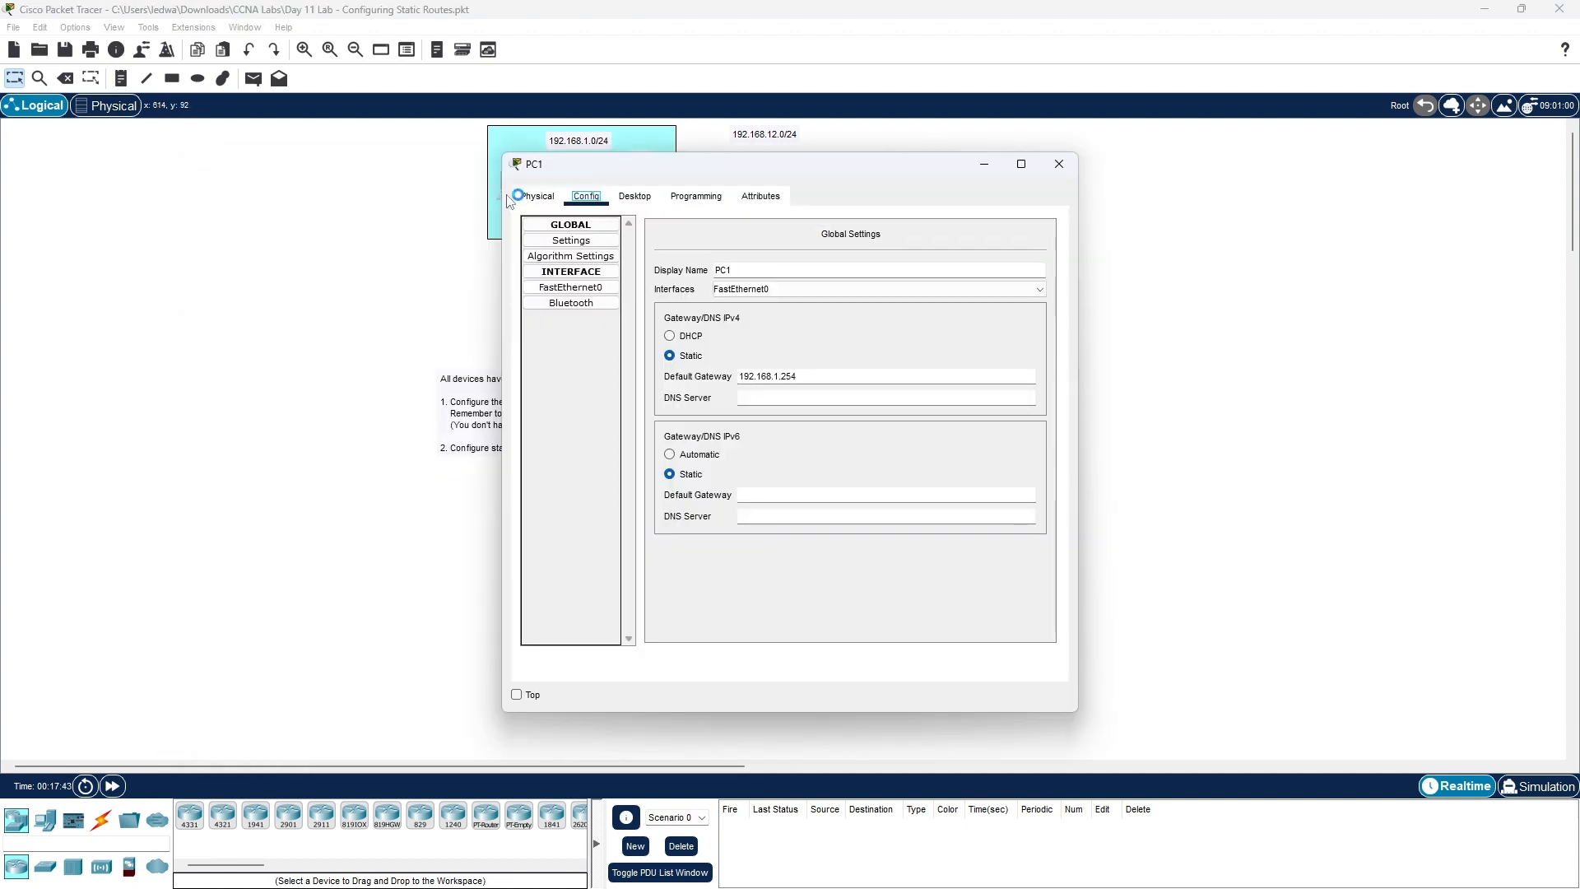
left_click(637, 197)
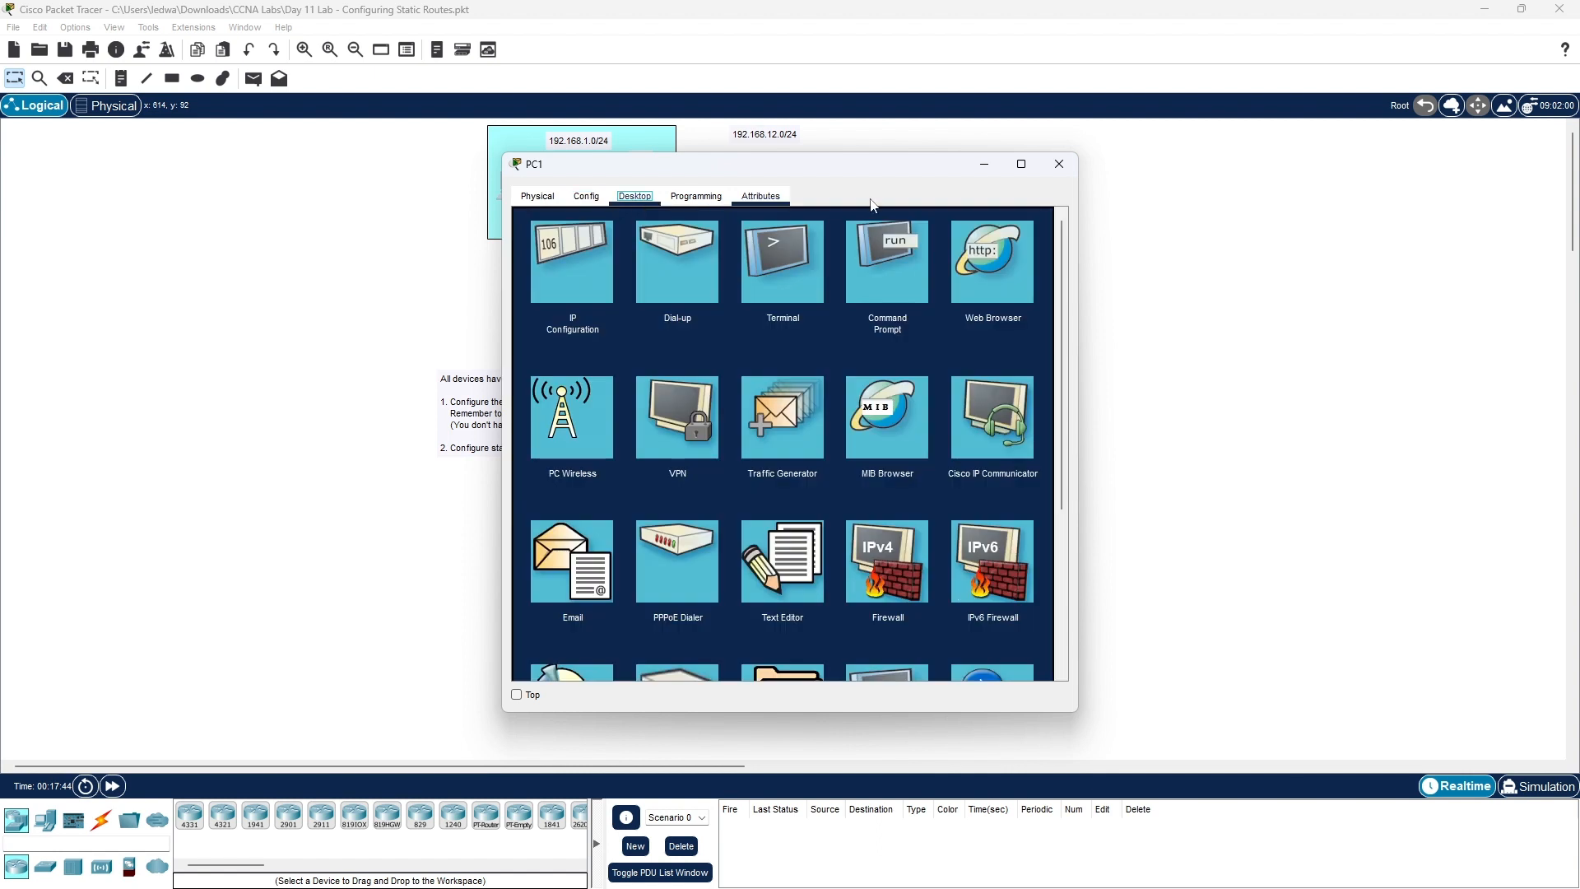
left_click(909, 255)
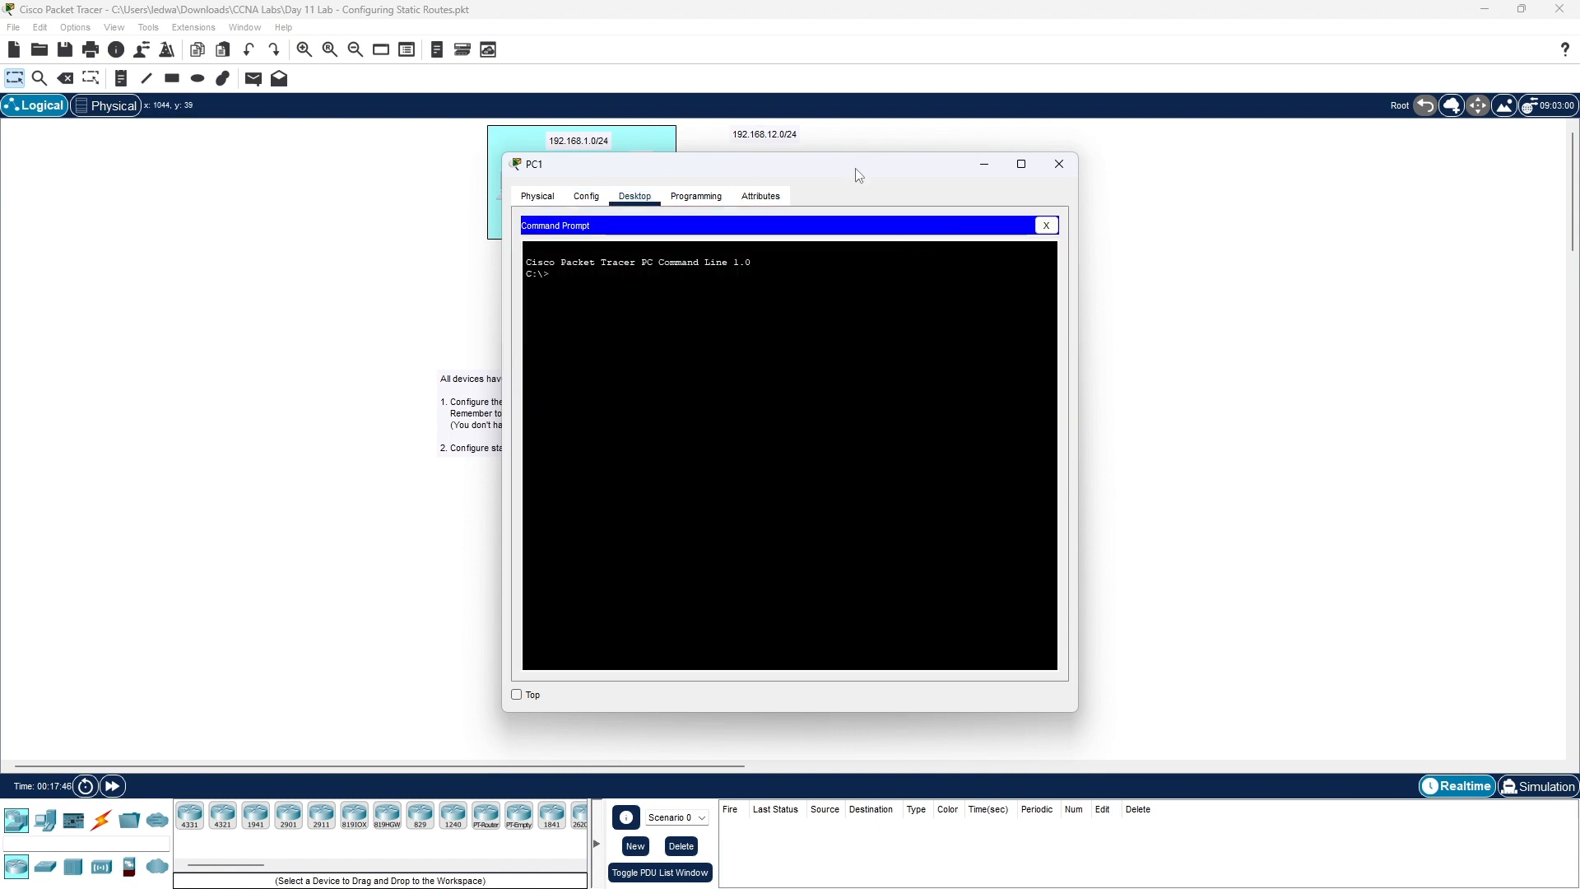
left_click_drag(846, 172, 1255, 148)
type("pi")
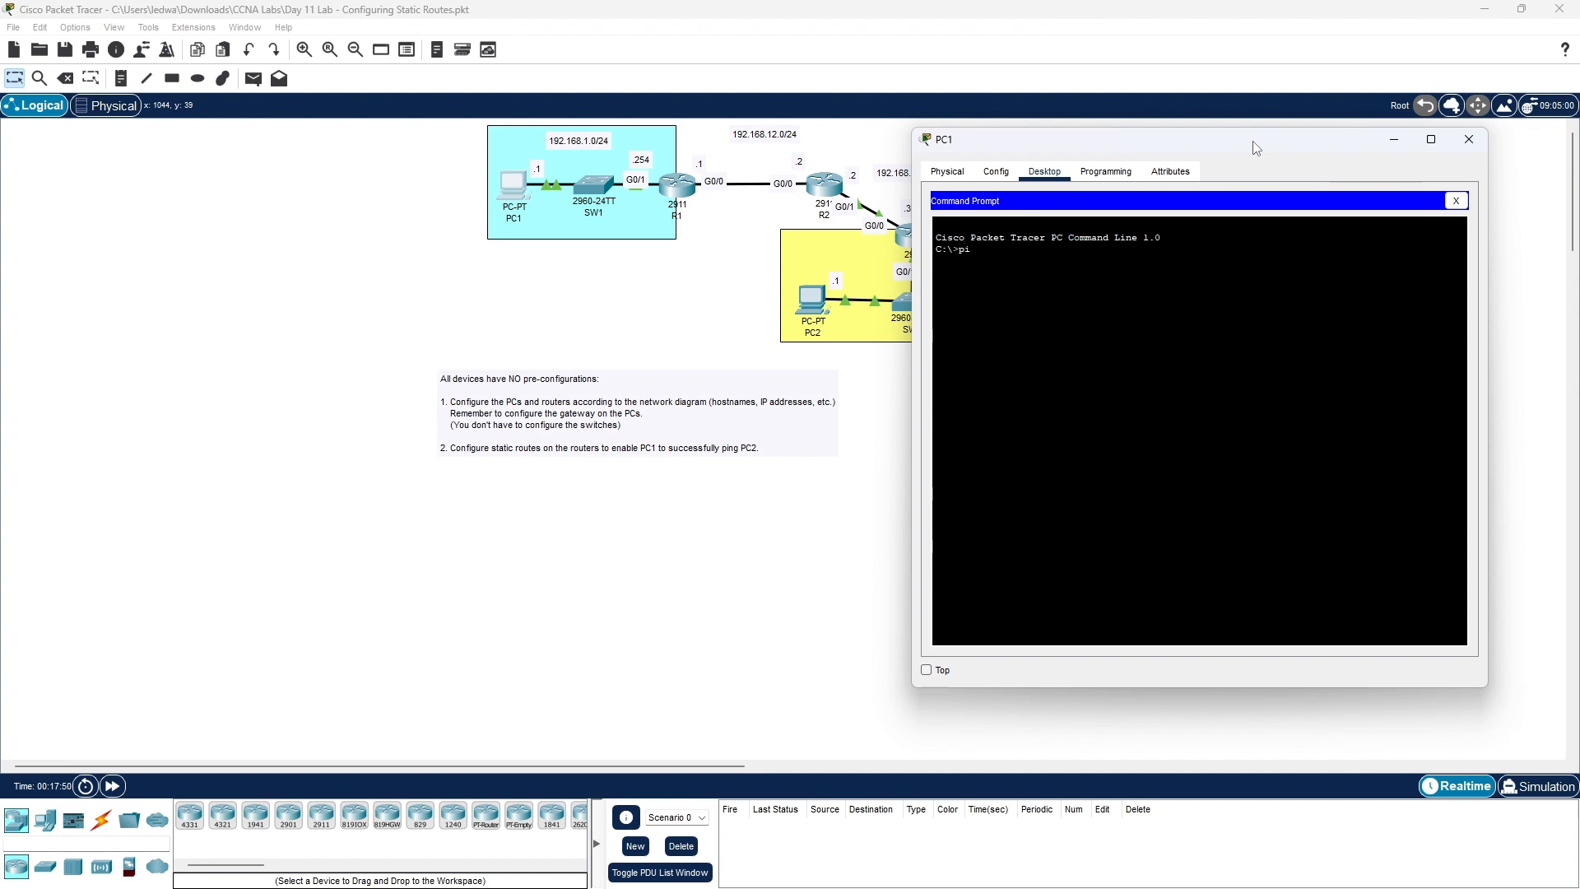
type("ng 19")
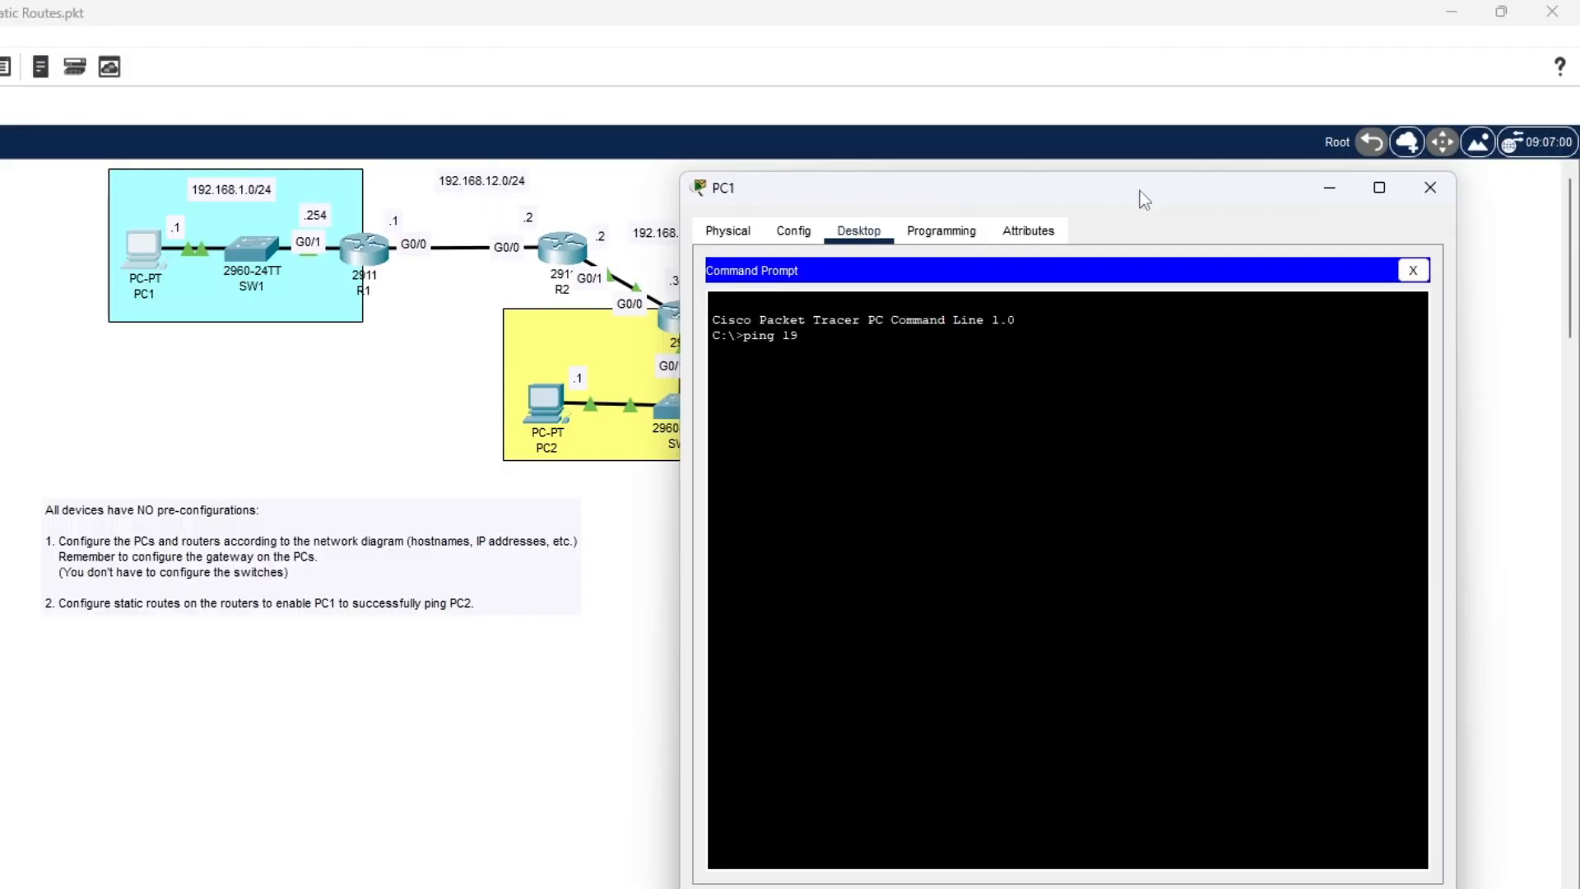
left_click_drag(1139, 191, 280, 226)
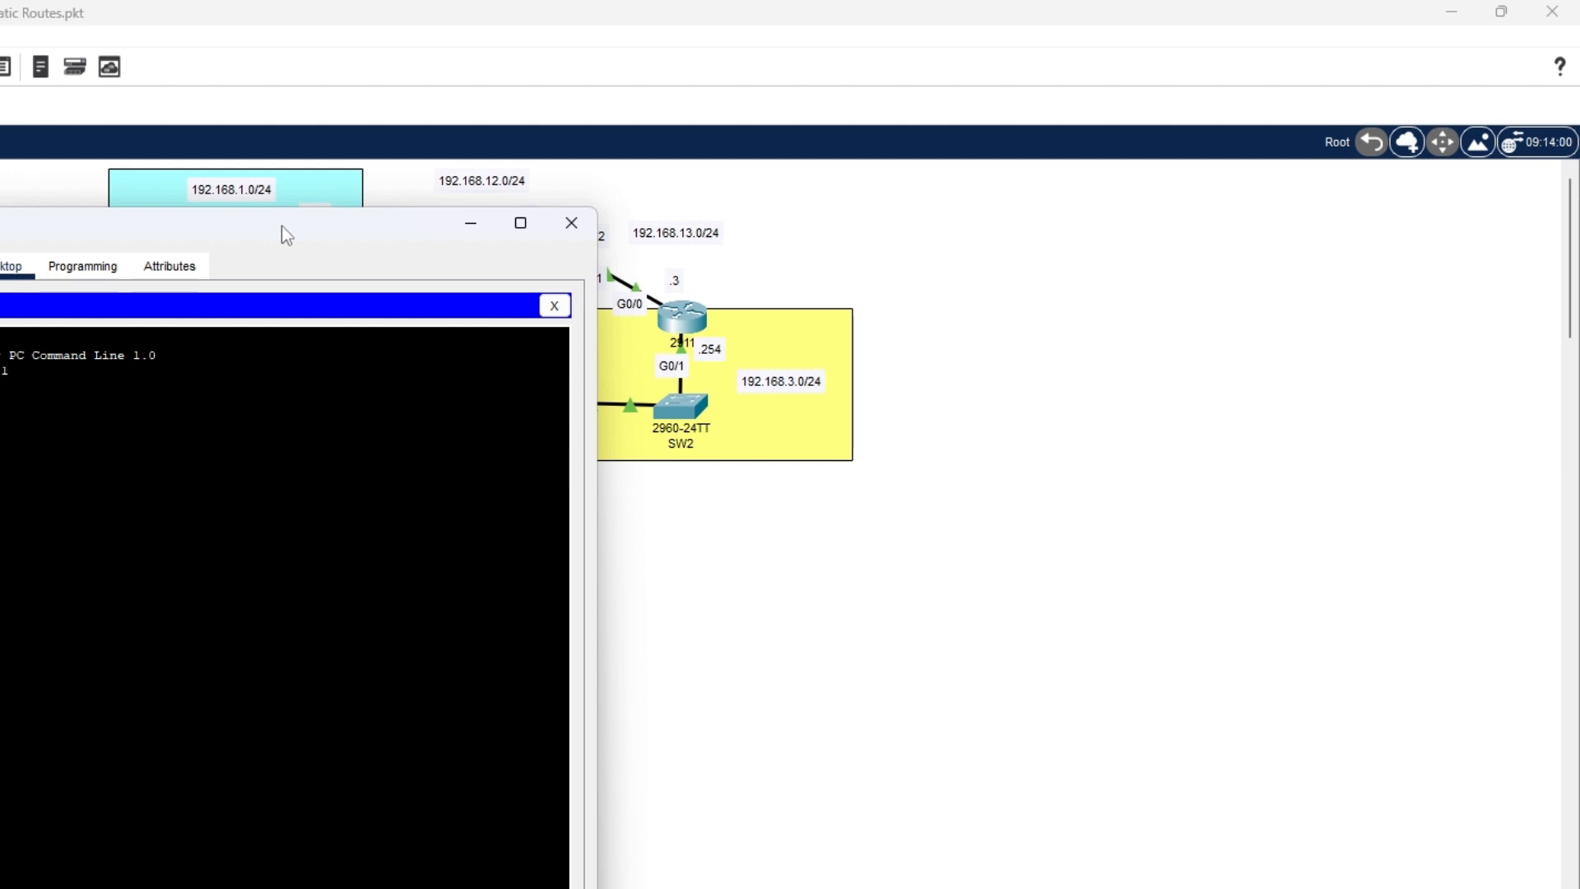
left_click_drag(287, 236, 1205, 257)
key("Return")
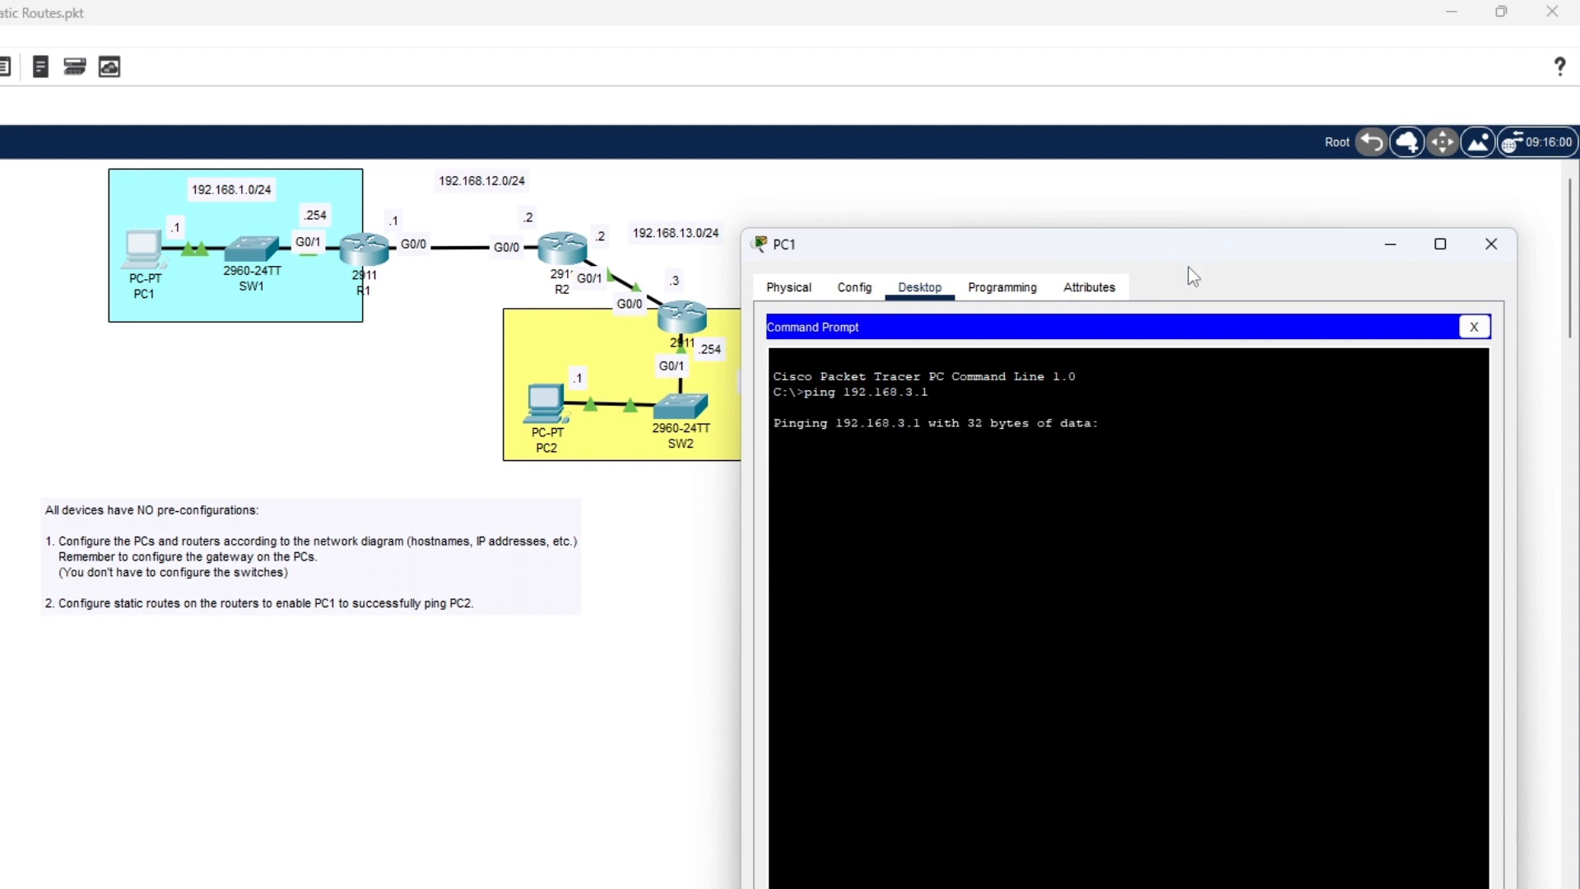
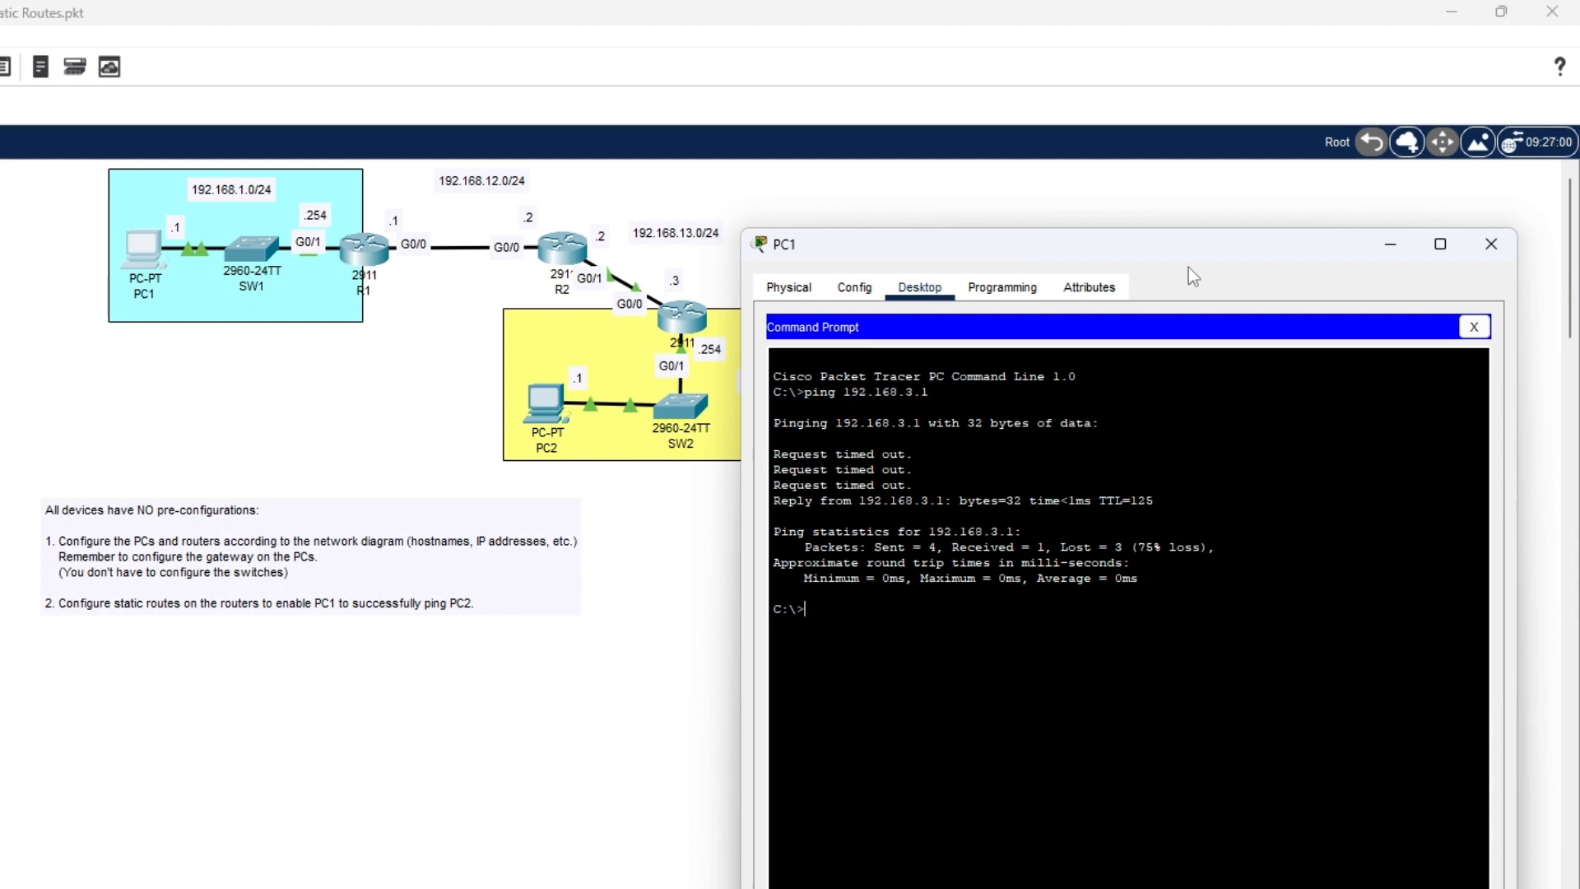
- Rerun ping 192.168.3.1 from PC1's Command Prompt to confirm replies from PC2
key("Up")
key("Return")
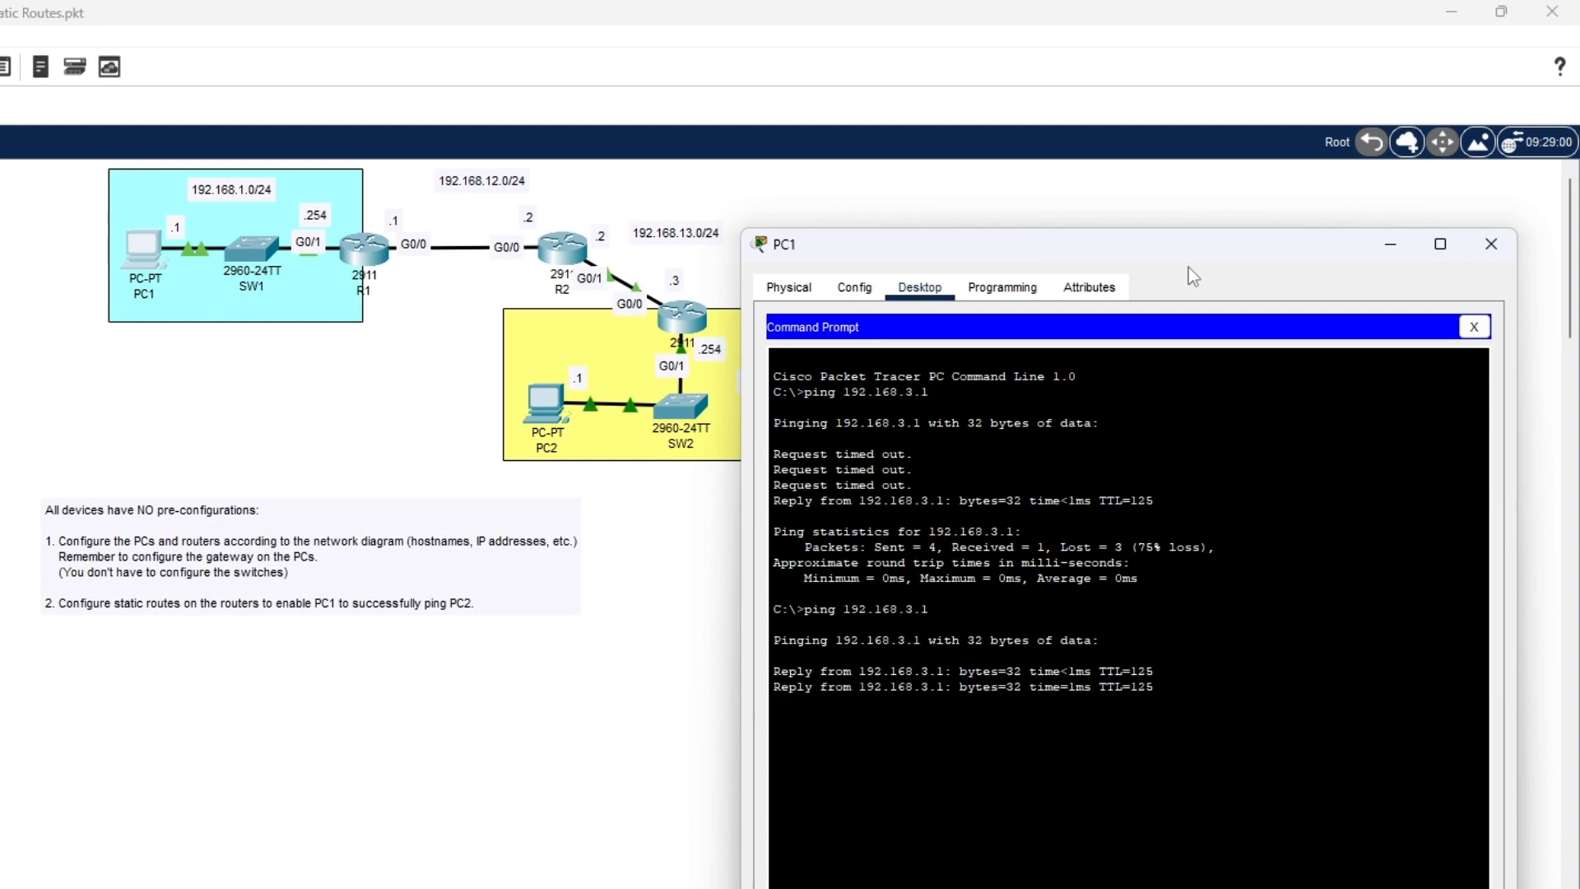